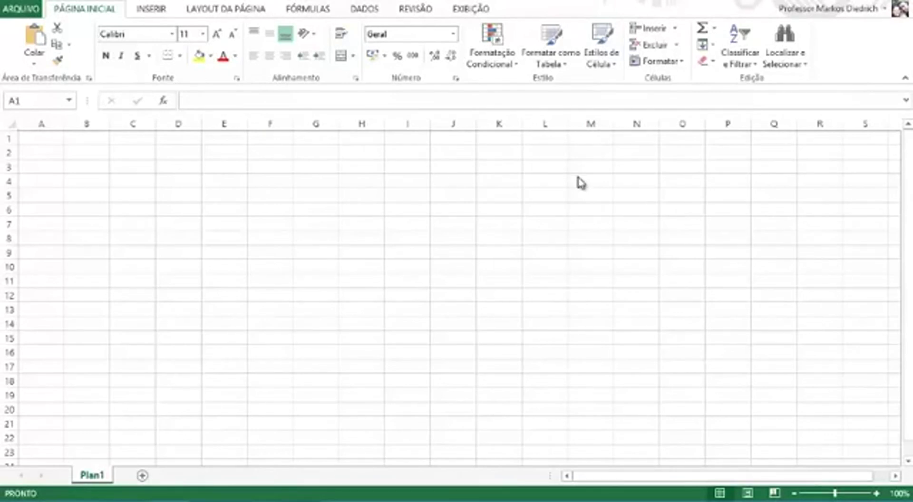
pyautogui.click(38, 137)
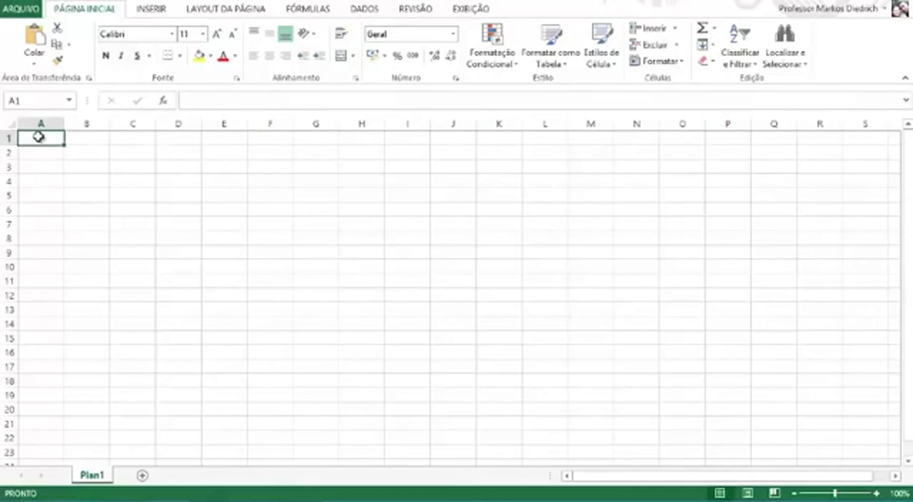
pyautogui.click(117, 144)
pyautogui.click(192, 164)
pyautogui.click(258, 196)
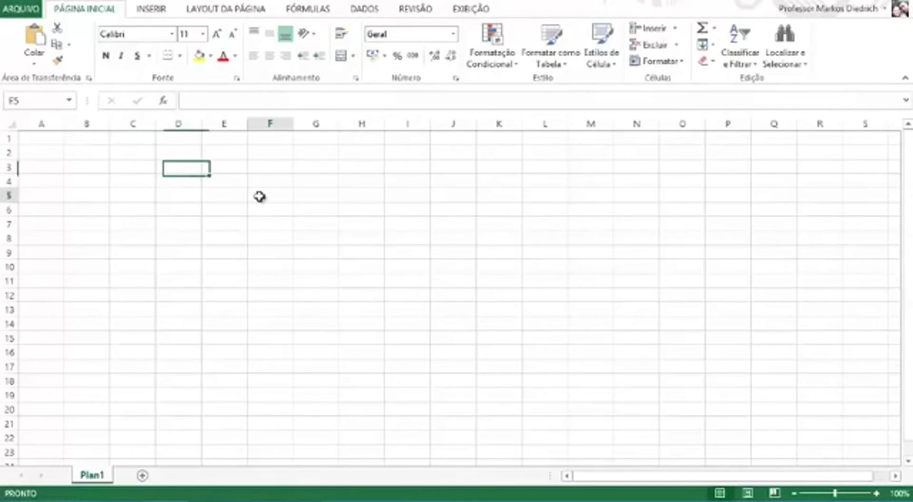
pyautogui.click(386, 234)
pyautogui.click(245, 263)
pyautogui.click(113, 295)
pyautogui.click(46, 308)
pyautogui.click(159, 240)
pyautogui.click(318, 224)
pyautogui.click(391, 252)
pyautogui.click(296, 293)
pyautogui.click(34, 140)
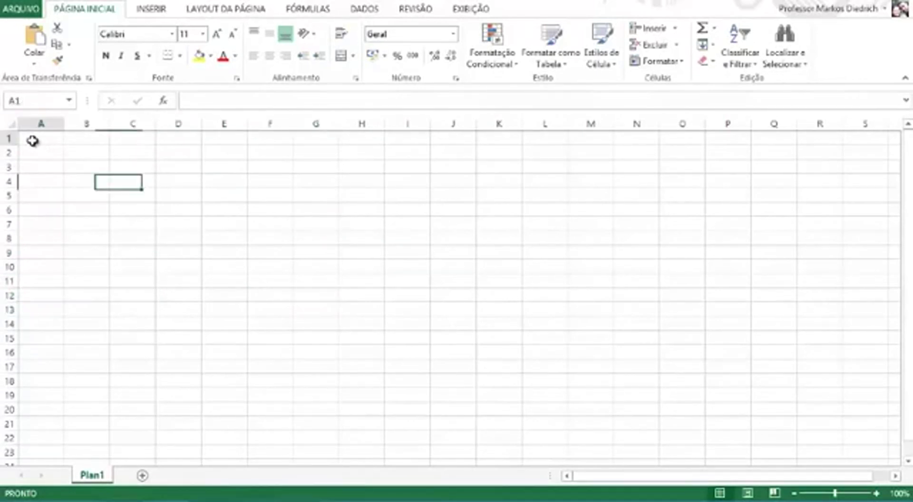
pyautogui.click(172, 198)
pyautogui.click(146, 232)
pyautogui.click(247, 233)
pyautogui.click(230, 196)
pyautogui.click(251, 181)
pyautogui.click(103, 162)
pyautogui.moveTo(69, 143); pyautogui.dragTo(49, 142)
pyautogui.click(49, 142)
pyautogui.click(47, 197)
pyautogui.click(45, 238)
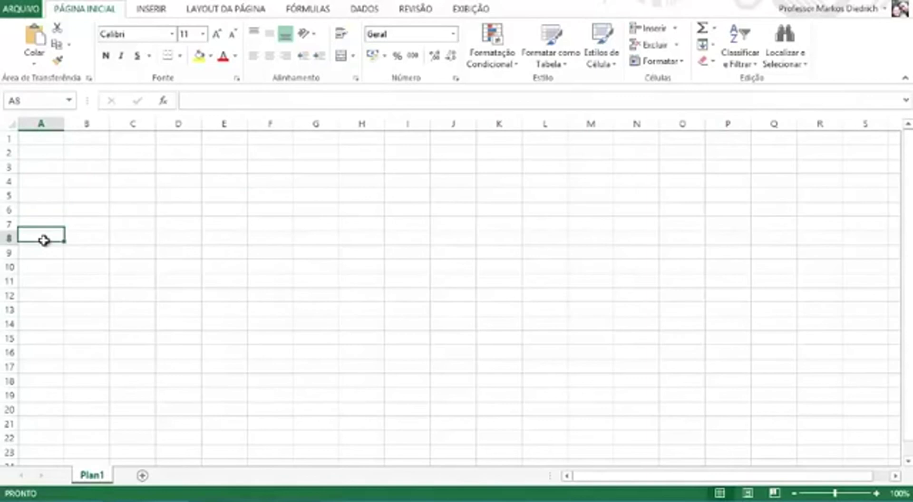
pyautogui.click(229, 267)
pyautogui.click(329, 249)
pyautogui.click(394, 198)
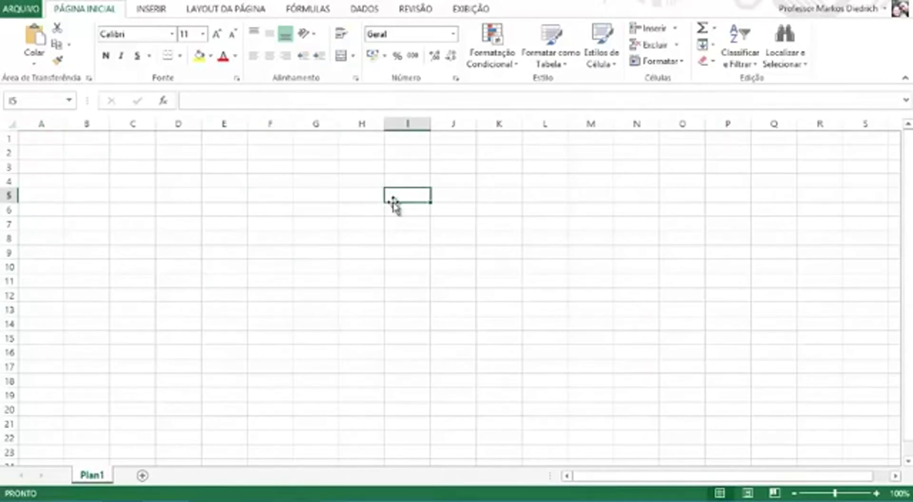
pyautogui.click(52, 142)
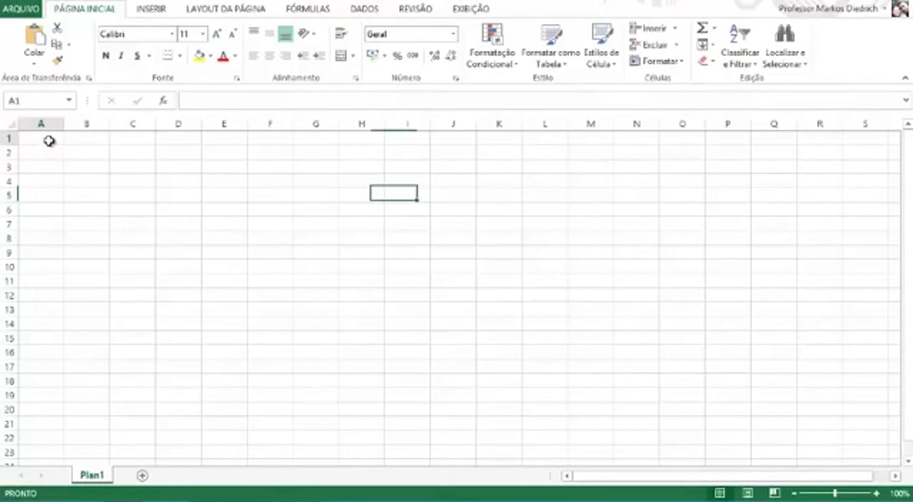
pyautogui.click(80, 151)
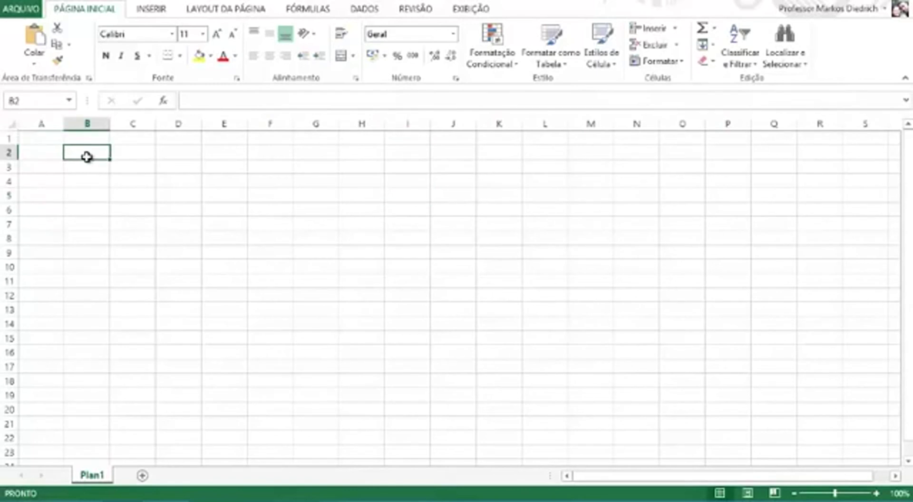
pyautogui.click(580, 284)
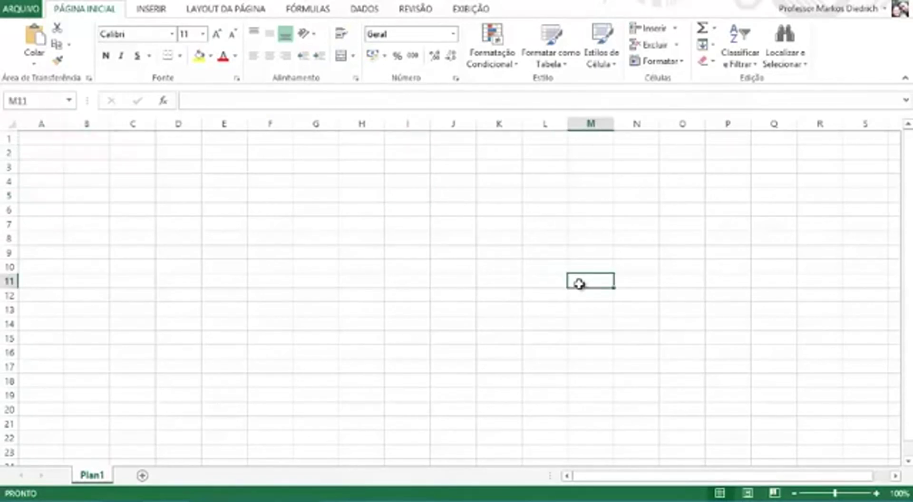
pyautogui.click(412, 241)
pyautogui.click(344, 300)
pyautogui.click(210, 337)
pyautogui.click(147, 337)
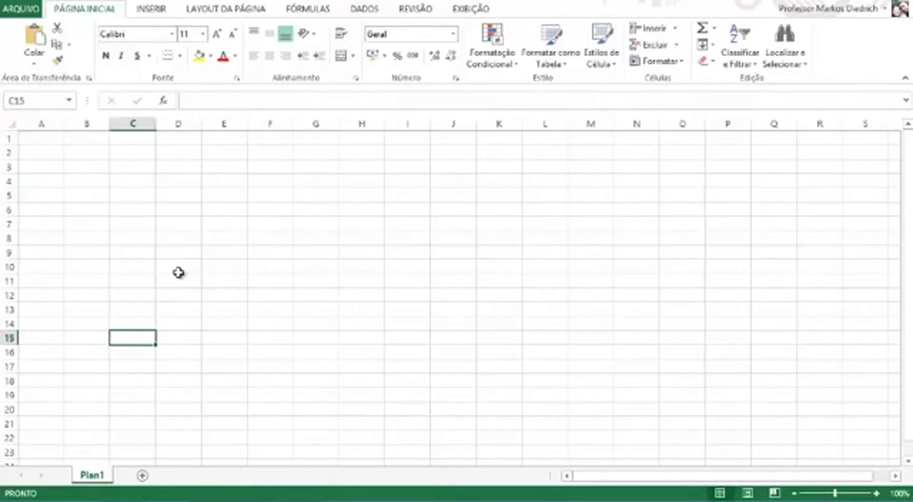
pyautogui.click(221, 234)
pyautogui.click(174, 210)
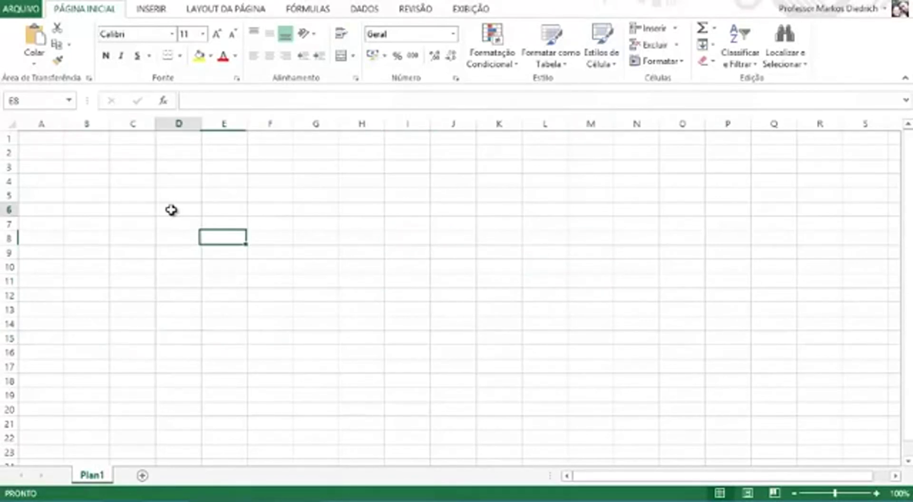
pyautogui.click(345, 228)
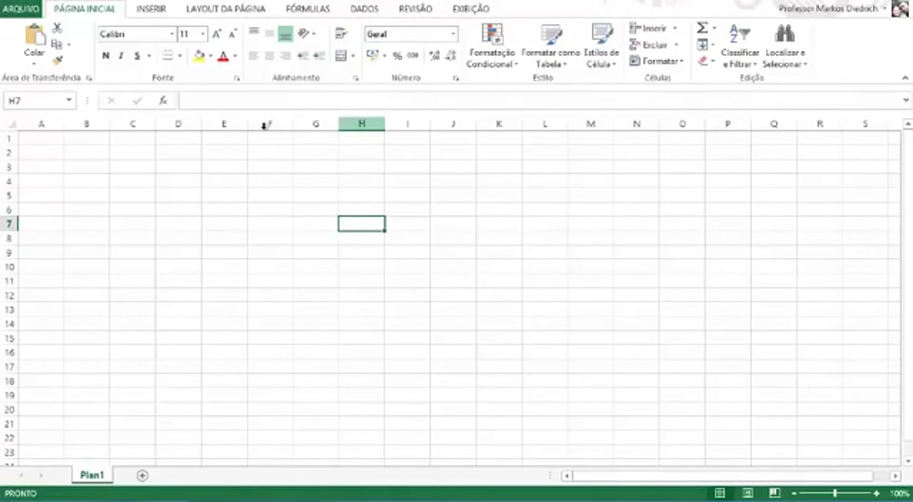
# - Select entire columns one after another from column A through column F, finishing on a single cell
pyautogui.click(40, 122)
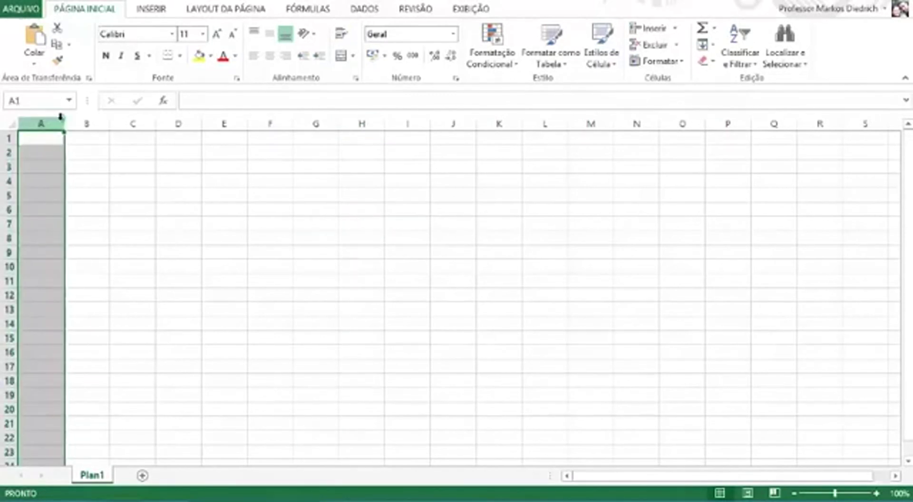
pyautogui.click(88, 119)
pyautogui.click(129, 119)
pyautogui.click(177, 119)
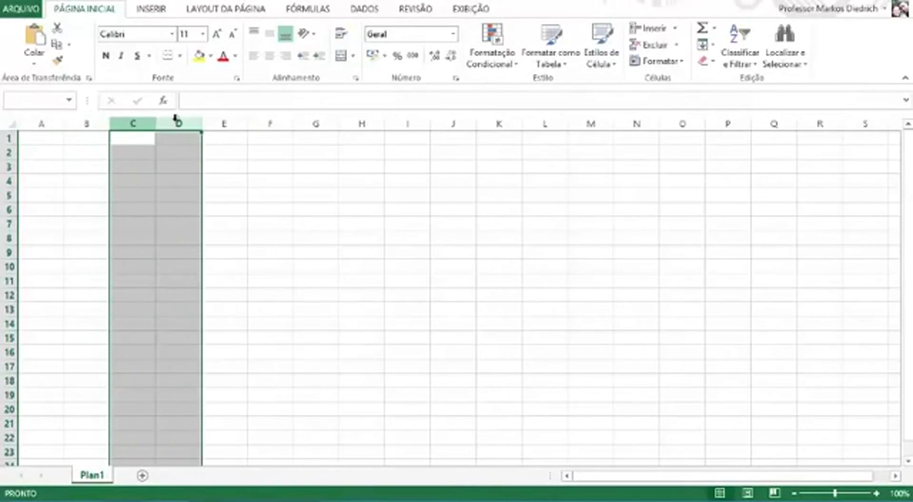
pyautogui.click(216, 116)
pyautogui.click(270, 118)
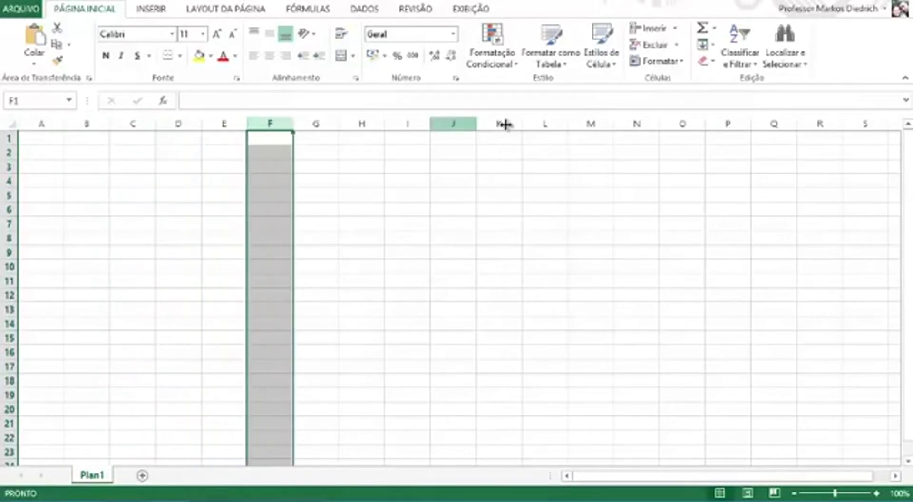
pyautogui.click(258, 185)
pyautogui.click(111, 178)
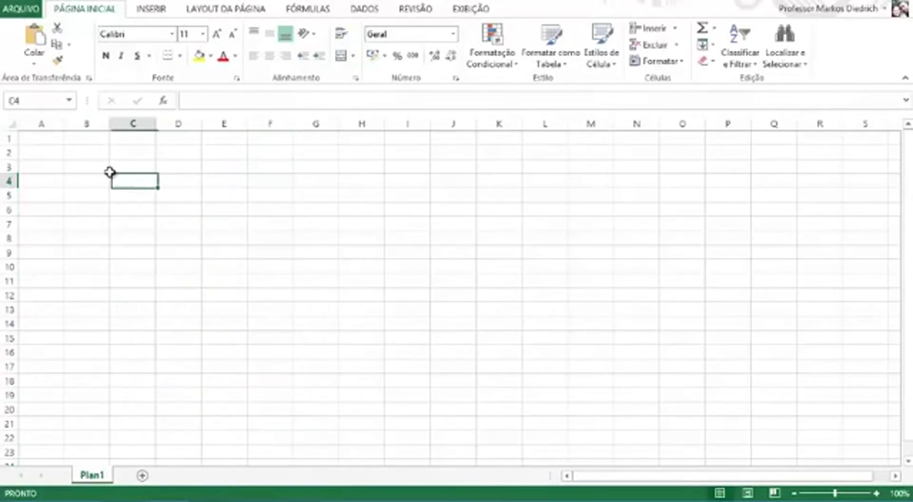
# - Select entire rows 1, 2 and 3 one after another, finishing on cell C15
pyautogui.hotkey('shift', 'space')
pyautogui.click(7, 139)
pyautogui.click(6, 152)
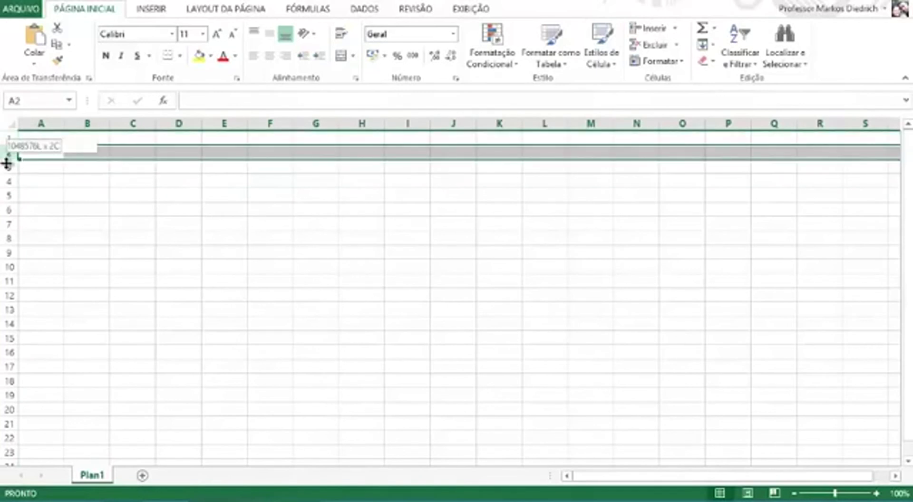
pyautogui.click(6, 169)
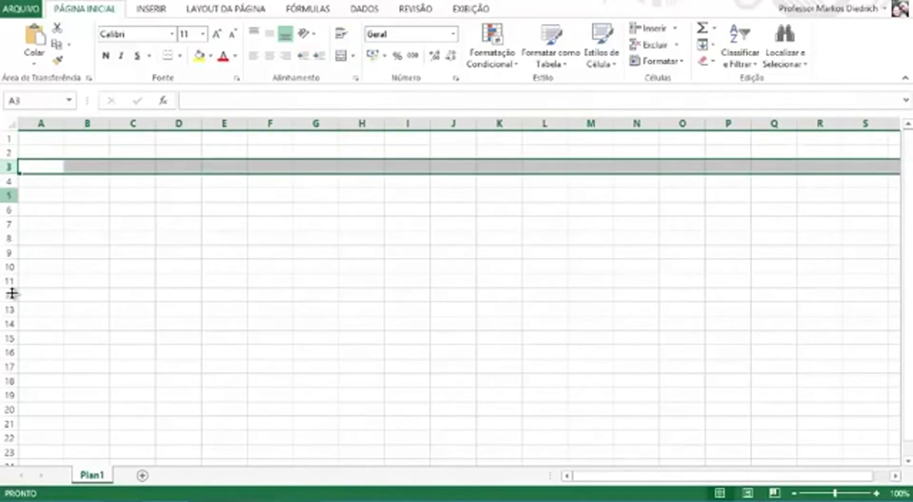
pyautogui.click(139, 344)
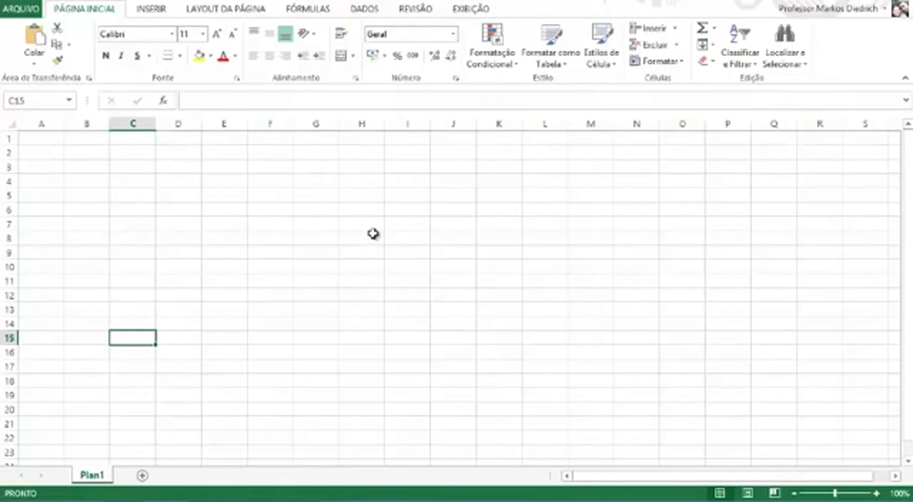
# - Enter the text G7 in cell G7 as a label of its own cell address
pyautogui.click(305, 221)
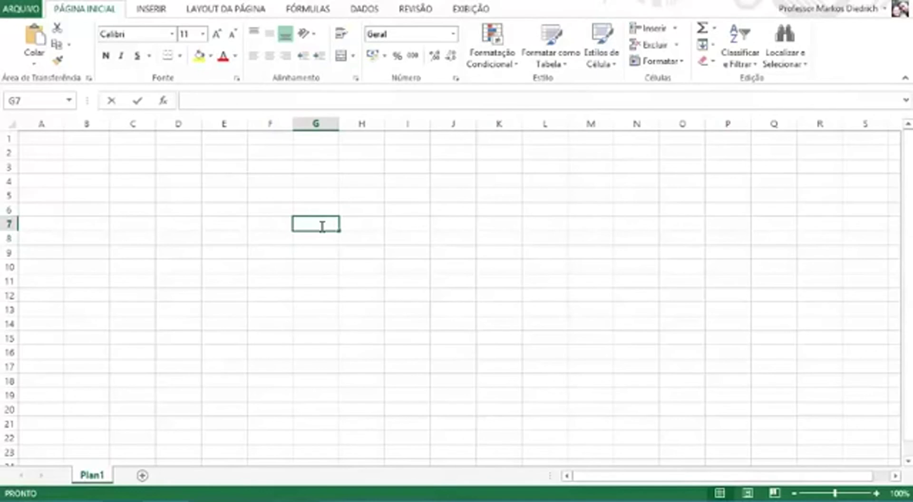
pyautogui.write('g')
pyautogui.press('BackSpace')
pyautogui.write('G7')
pyautogui.press('Return')
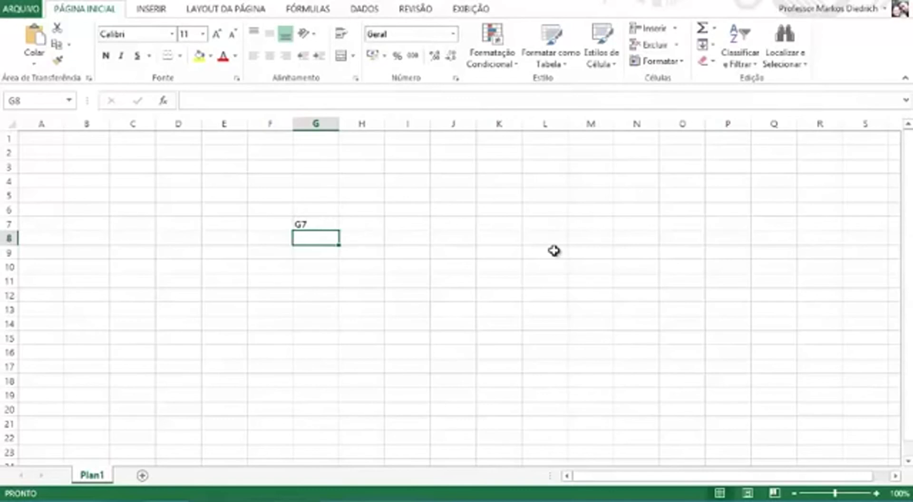
# - Enter the text N4 in cell N4 as a label of its own cell address
pyautogui.click(634, 180)
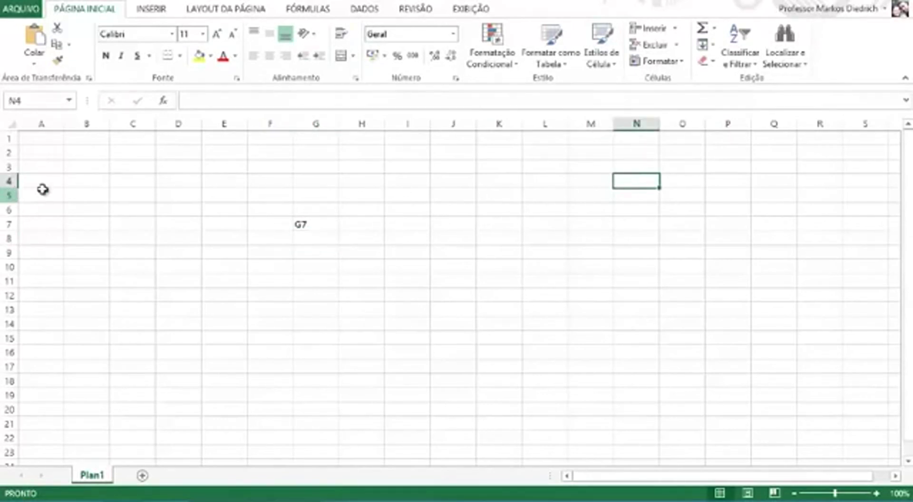
pyautogui.write('N4')
pyautogui.press('Return')
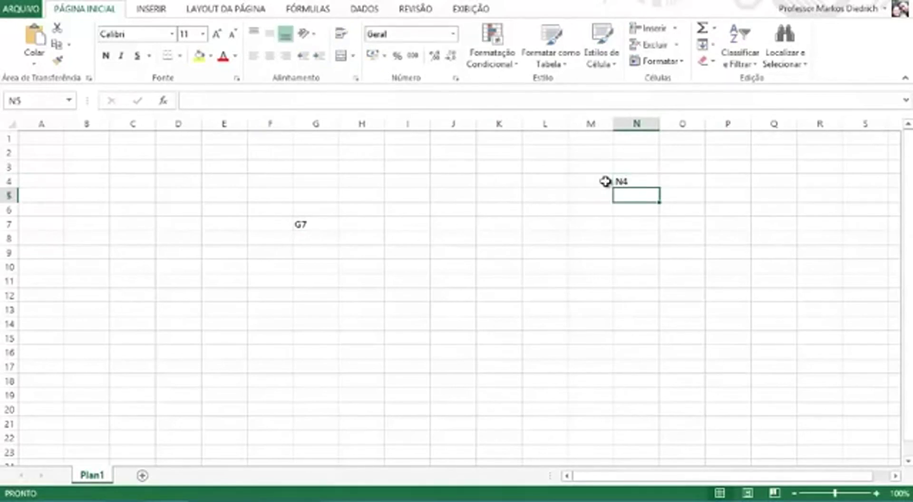
# - Clear the contents of cell G7 and enter its address G7 in it again
pyautogui.click(256, 180)
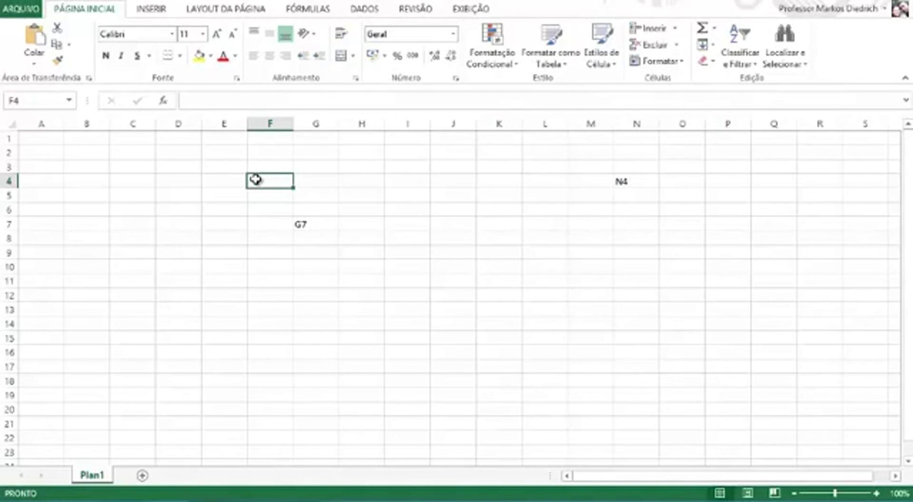
pyautogui.click(308, 225)
pyautogui.press('Delete')
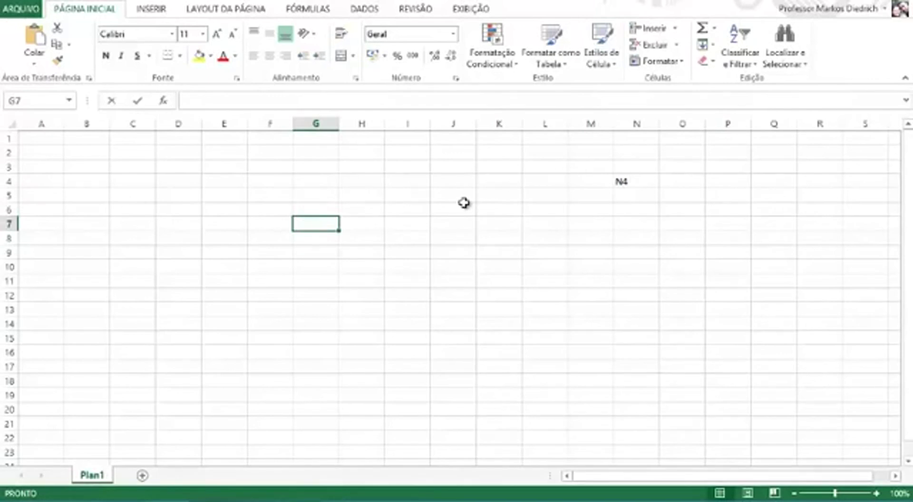
pyautogui.write('G7')
pyautogui.press('Return')
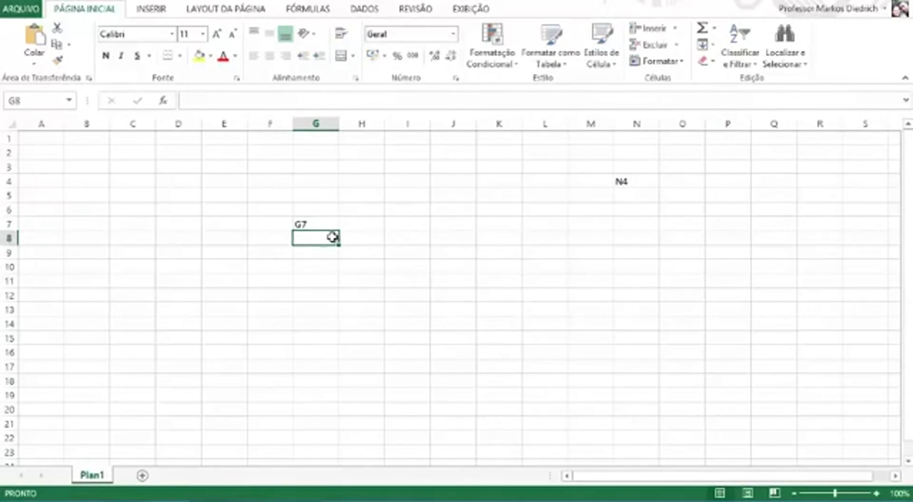
# - Select the labelled cells G7 and N4 in turn and clear both address labels
pyautogui.click(308, 225)
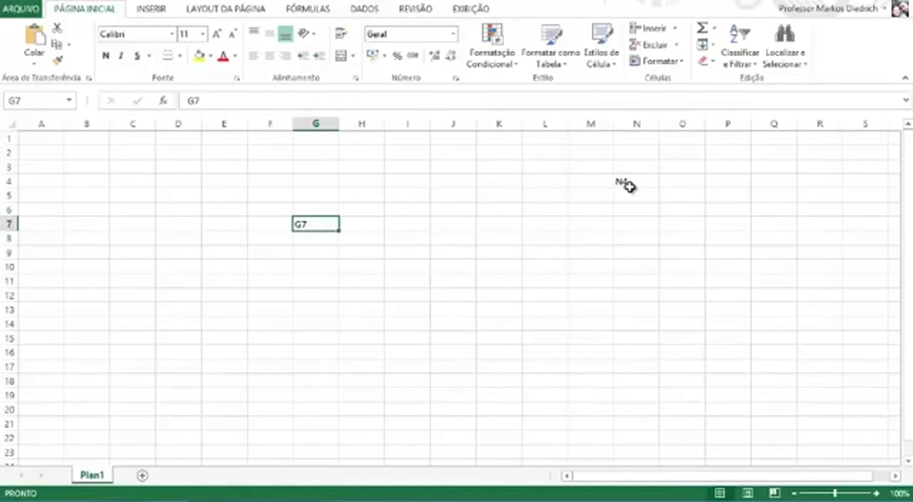
pyautogui.click(630, 185)
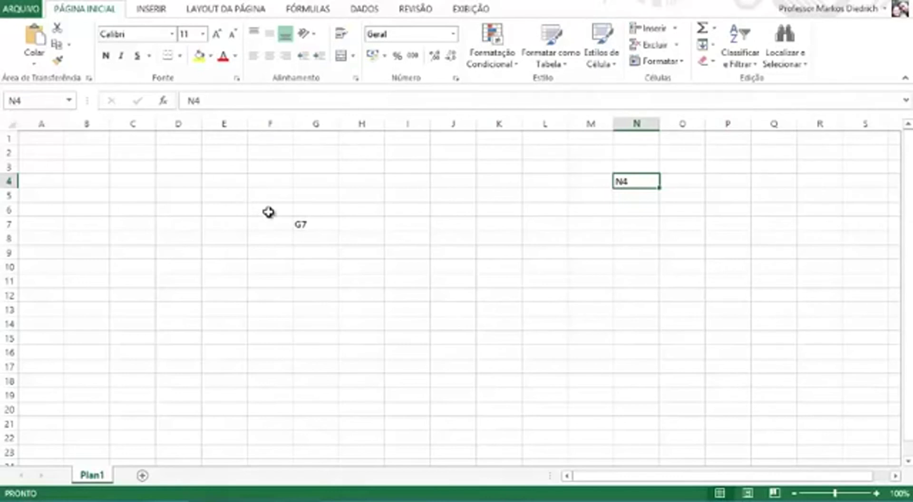
pyautogui.click(314, 226)
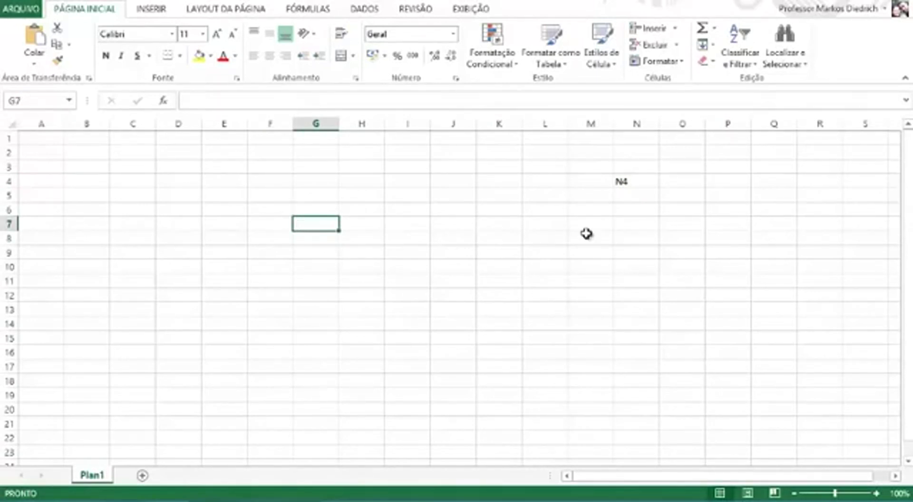
pyautogui.click(636, 181)
pyautogui.press('Delete')
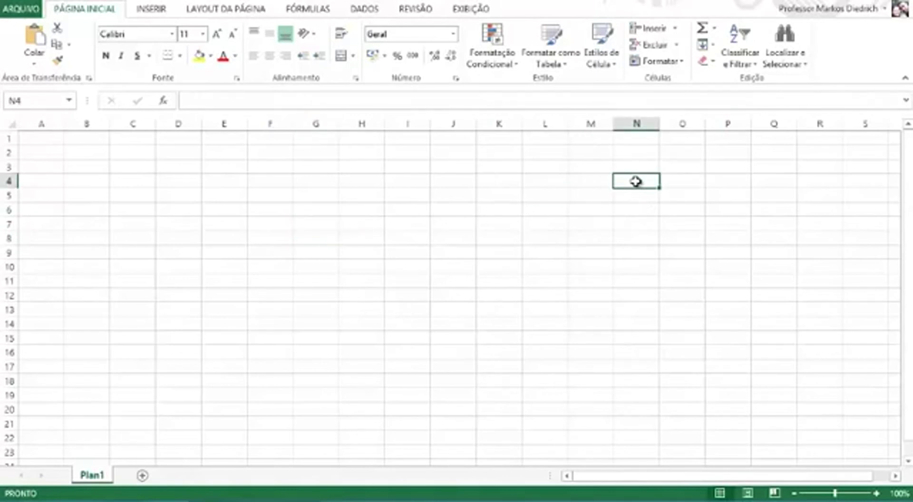
pyautogui.click(50, 139)
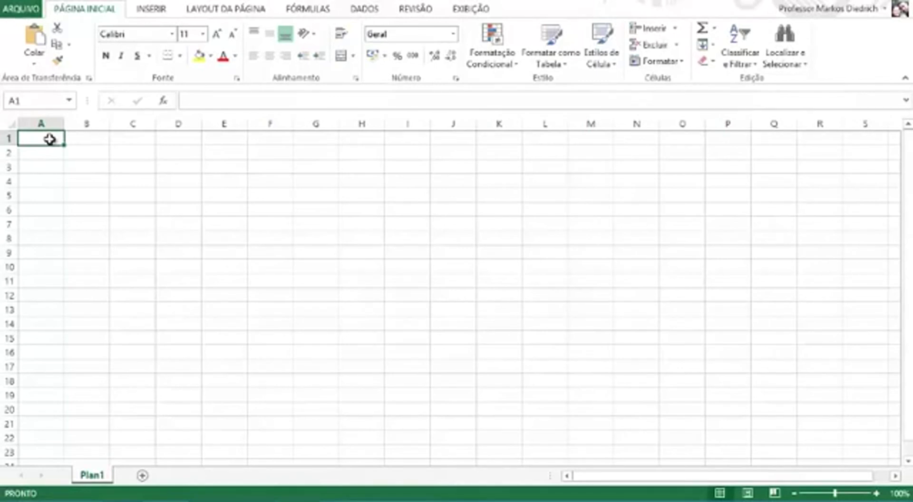
pyautogui.click(217, 210)
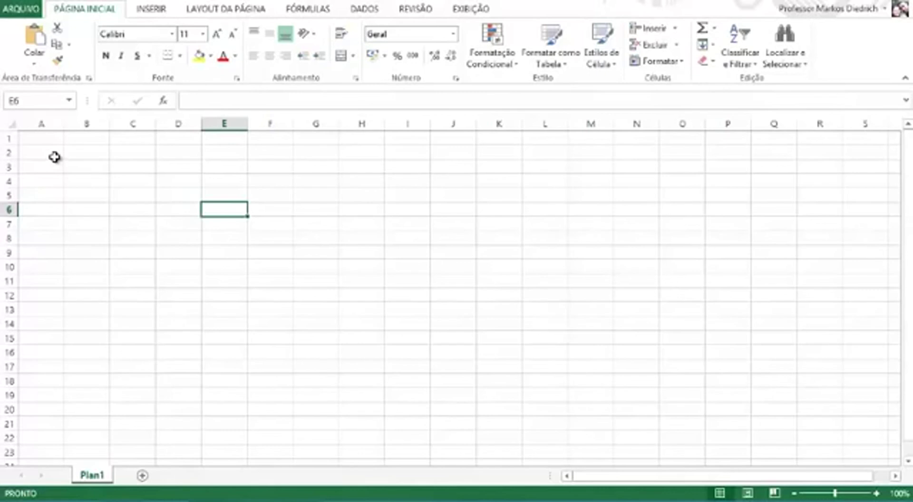
pyautogui.click(45, 138)
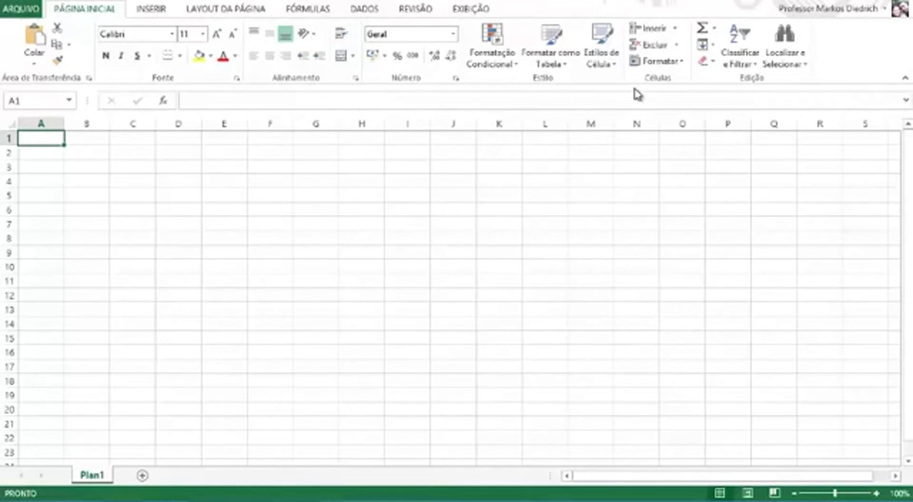
pyautogui.click(673, 67)
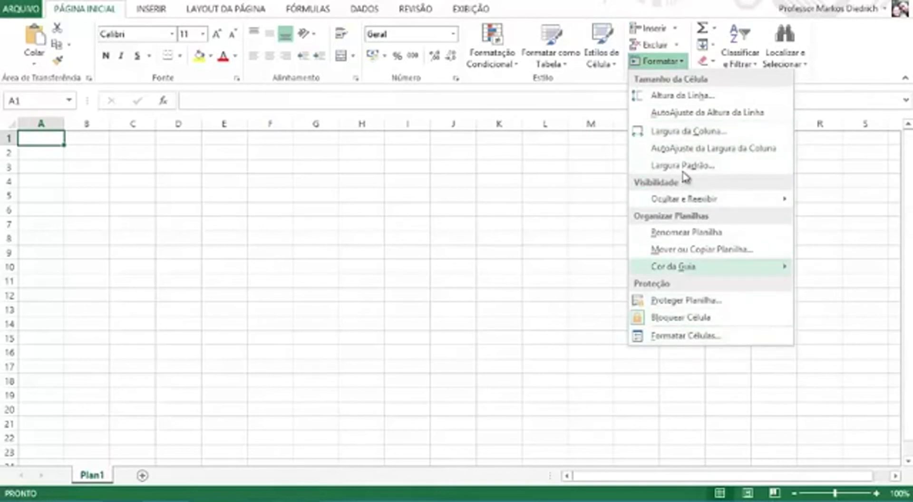
pyautogui.click(678, 62)
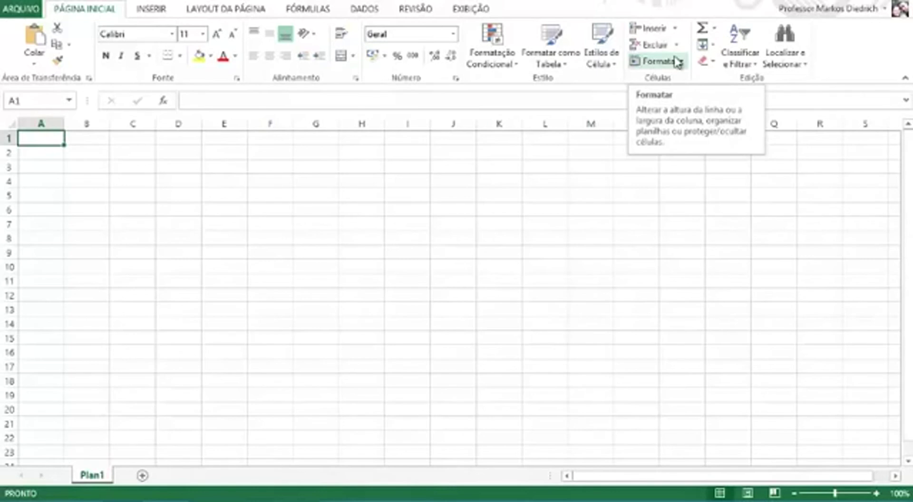
pyautogui.click(262, 182)
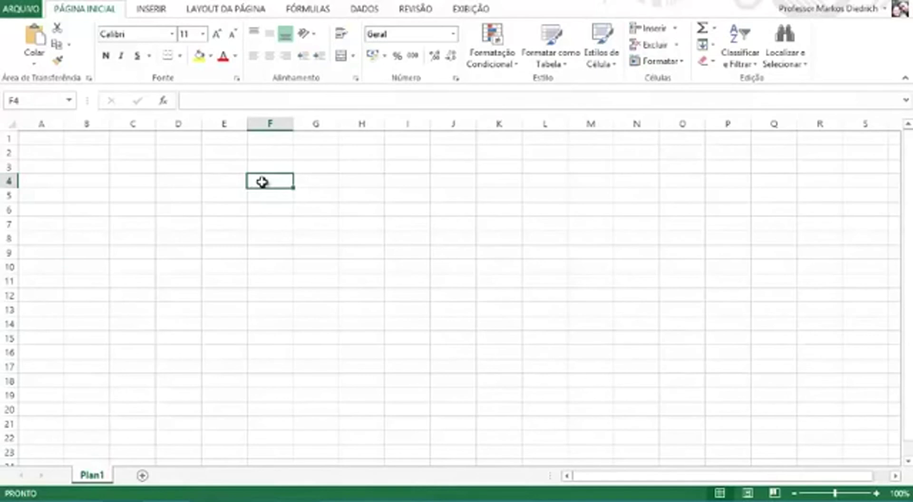
# - Select the single cells H2 and B2 in turn, then select the block of cells from B2 to G10
pyautogui.click(359, 152)
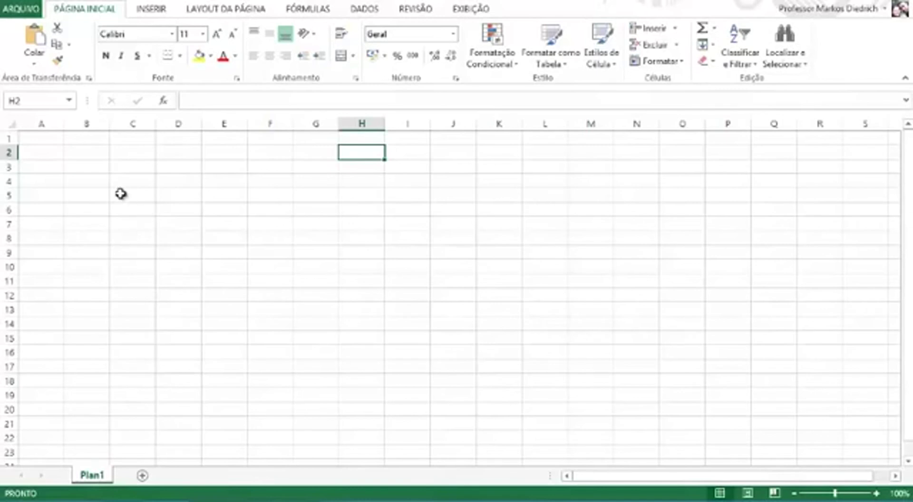
pyautogui.click(86, 154)
pyautogui.moveTo(87, 154); pyautogui.dragTo(338, 269)
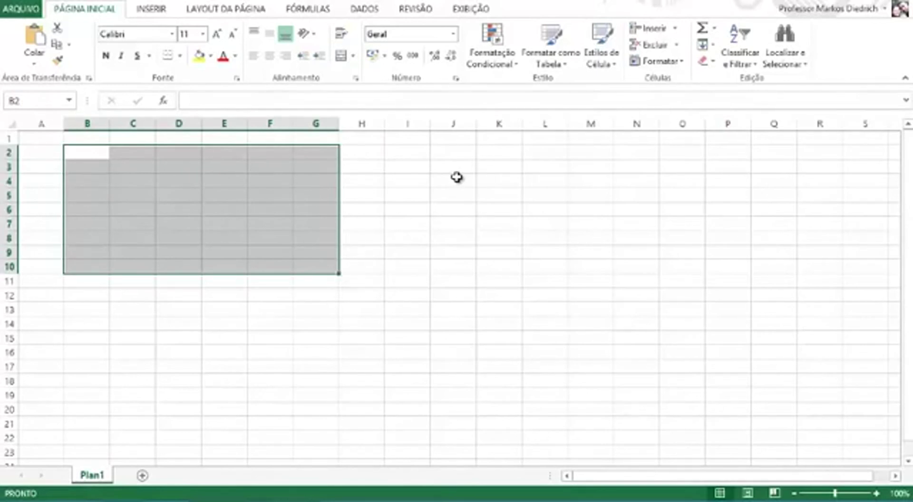
# - Select the range K2:M8 several times, starting the selection from a different corner cell each time
pyautogui.moveTo(496, 151); pyautogui.dragTo(577, 239)
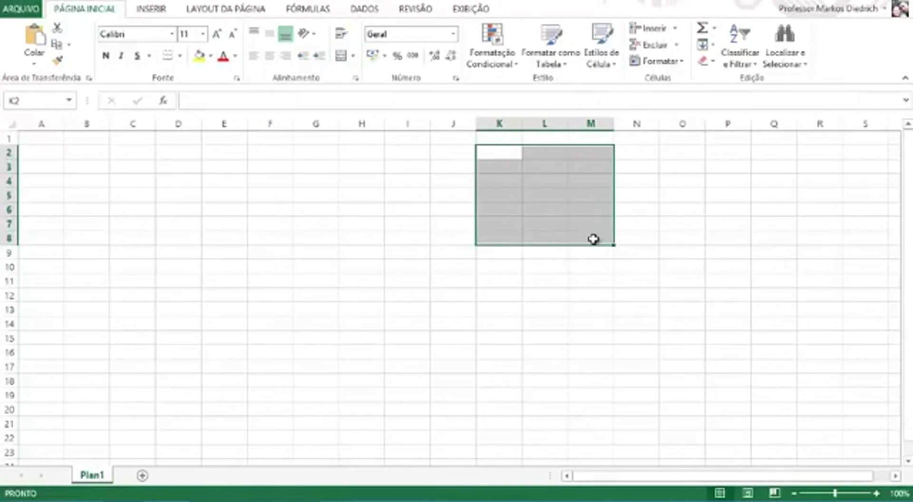
pyautogui.moveTo(593, 239); pyautogui.dragTo(503, 156)
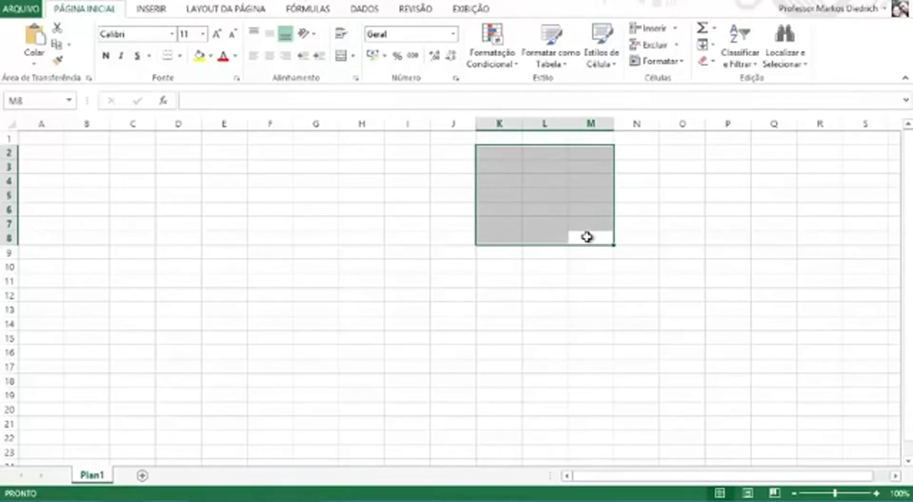
pyautogui.moveTo(596, 152)
pyautogui.mouseDown()
pyautogui.moveTo(507, 240)
pyautogui.moveTo(523, 206)
pyautogui.moveTo(588, 157)
pyautogui.mouseUp()
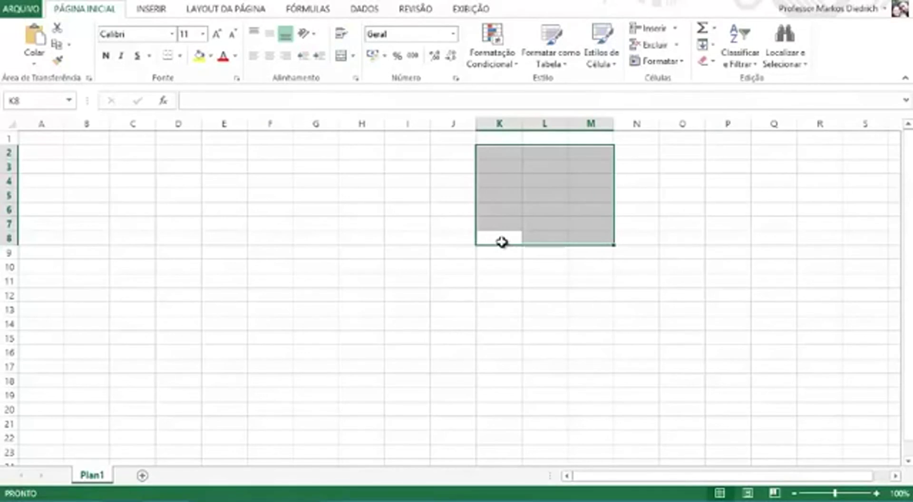
# - Try entering the text Excel in K8, the starting cell of the selected range, and cancel the entry
pyautogui.write('eXCEL')
pyautogui.press('BackSpace')
pyautogui.press('BackSpace')
pyautogui.press('BackSpace')
pyautogui.press('BackSpace')
pyautogui.press('BackSpace')
pyautogui.write('W')
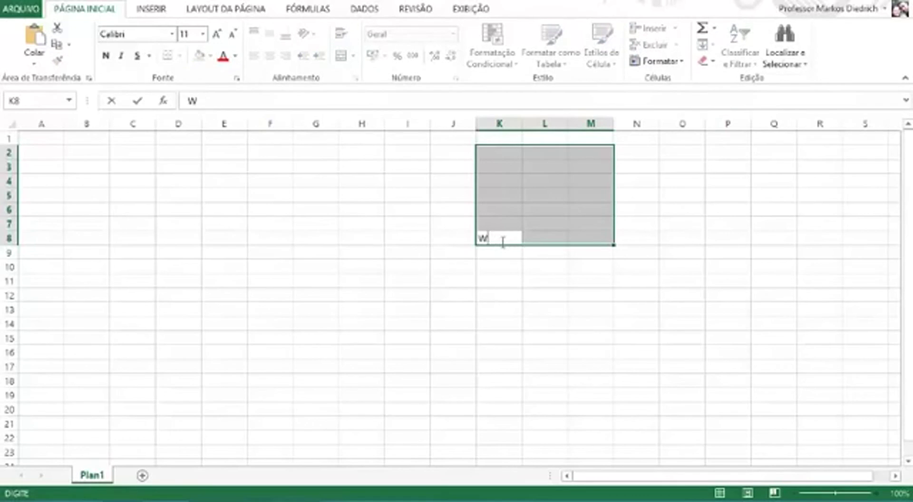
pyautogui.write('x')
pyautogui.press('BackSpace')
pyautogui.press('BackSpace')
pyautogui.write('W')
pyautogui.press('BackSpace')
pyautogui.write('Excel')
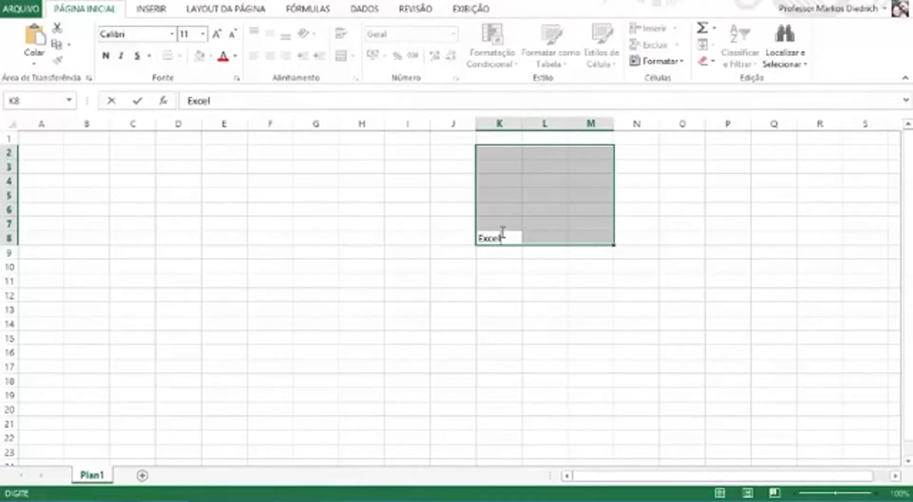
pyautogui.press('Escape')
# - Select the range K2:M8 starting from K2, try entering the text Excel in it, and cancel the entry
pyautogui.moveTo(497, 154); pyautogui.dragTo(585, 237)
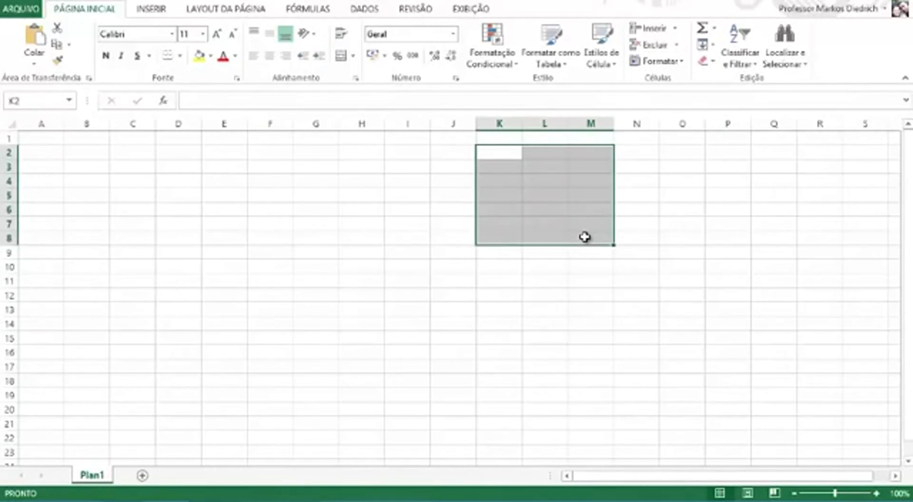
pyautogui.write('Excel')
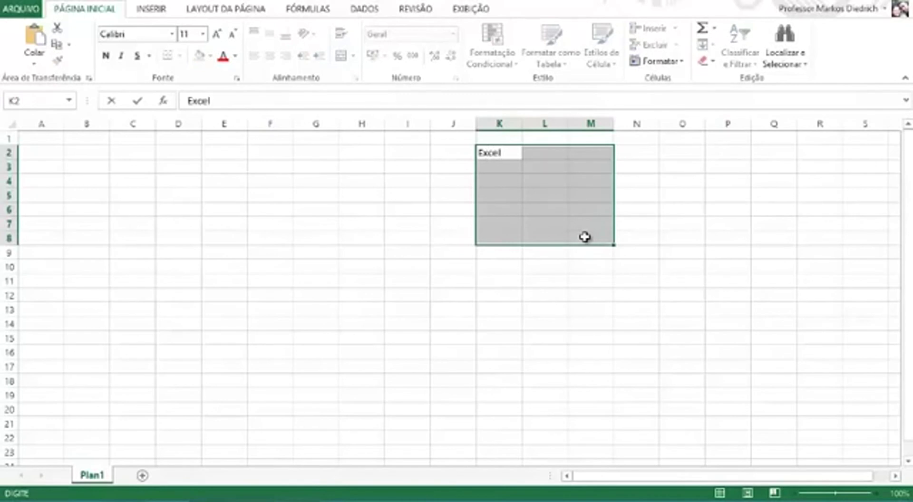
pyautogui.press('Escape')
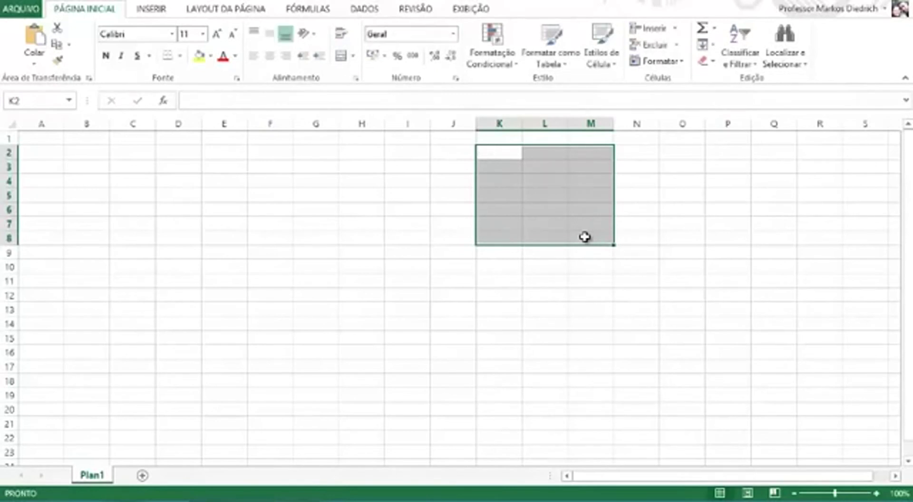
# - Move the active cell step by step along row 2 to column A and up to cell A1
pyautogui.press('Left')
pyautogui.press('Left')
pyautogui.press('Left')
pyautogui.press('Left')
pyautogui.press('Left')
pyautogui.press('Left')
pyautogui.press('Left')
pyautogui.press('Left')
pyautogui.press('Left')
pyautogui.press('Left')
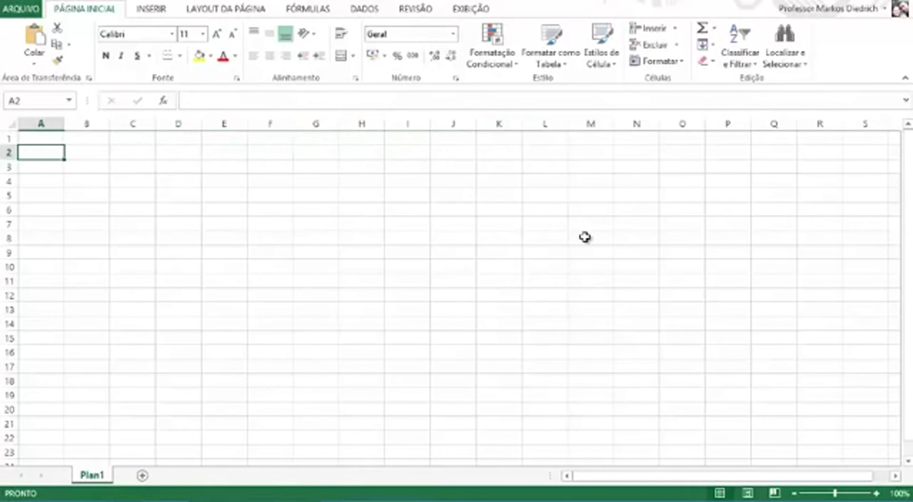
pyautogui.press('Up')
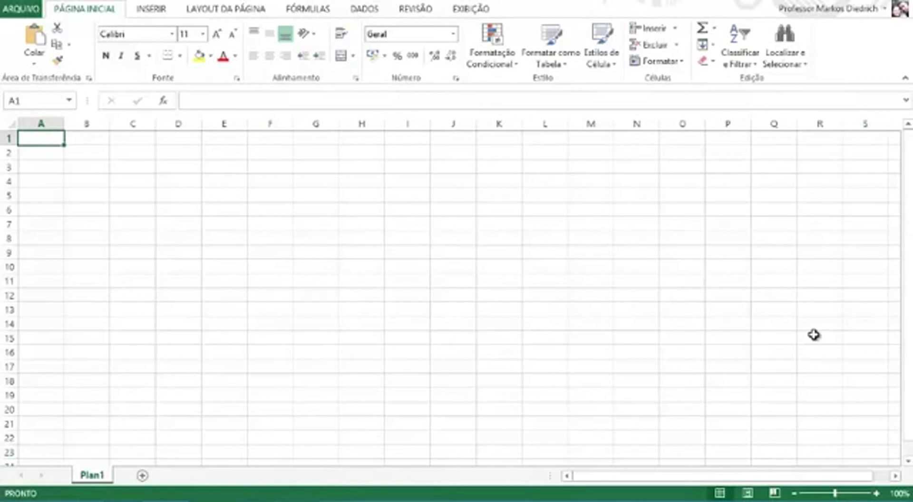
# - Move the active cell page by page down column A to row 5141 to examine how far the rows extend
pyautogui.moveTo(908, 464); pyautogui.dragTo(908, 464)
pyautogui.press('pagedown')
pyautogui.press('pagedown')
pyautogui.press('pagedown')
pyautogui.press('pagedown')
pyautogui.press('pagedown')
pyautogui.press('pagedown')
pyautogui.press('pagedown')
pyautogui.press('pagedown')
pyautogui.press('pagedown')
pyautogui.press('pagedown')
pyautogui.press('pagedown')
pyautogui.press('pagedown')
pyautogui.press('pagedown')
pyautogui.press('pagedown')
pyautogui.press('pagedown')
pyautogui.press('pagedown')
pyautogui.press('pagedown')
pyautogui.press('pagedown')
pyautogui.press('pagedown')
pyautogui.press('pagedown')
pyautogui.press('pagedown')
pyautogui.press('pagedown')
pyautogui.press('pagedown')
pyautogui.press('pagedown')
pyautogui.press('pagedown')
pyautogui.press('pagedown')
pyautogui.press('pagedown')
pyautogui.press('pagedown')
pyautogui.press('pagedown')
pyautogui.press('pagedown')
pyautogui.press('pagedown')
pyautogui.press('pagedown')
pyautogui.press('pagedown')
pyautogui.press('pagedown')
pyautogui.press('pagedown')
pyautogui.press('pagedown')
pyautogui.press('pagedown')
pyautogui.press('pagedown')
pyautogui.press('pagedown')
pyautogui.press('pagedown')
pyautogui.press('pagedown')
pyautogui.press('pagedown')
pyautogui.press('pagedown')
pyautogui.press('pagedown')
pyautogui.press('pagedown')
pyautogui.press('pagedown')
pyautogui.press('pagedown')
pyautogui.press('pagedown')
pyautogui.press('pagedown')
pyautogui.press('pagedown')
pyautogui.press('pagedown')
pyautogui.press('pagedown')
pyautogui.press('pagedown')
pyautogui.press('pagedown')
pyautogui.press('pagedown')
pyautogui.press('pagedown')
pyautogui.press('pagedown')
pyautogui.press('pagedown')
pyautogui.press('pagedown')
pyautogui.press('pagedown')
pyautogui.press('pagedown')
pyautogui.press('pagedown')
pyautogui.press('pagedown')
pyautogui.press('pagedown')
pyautogui.press('pagedown')
pyautogui.press('pagedown')
pyautogui.press('pagedown')
pyautogui.press('pagedown')
pyautogui.press('pagedown')
pyautogui.press('pagedown')
pyautogui.press('pagedown')
pyautogui.press('pagedown')
pyautogui.press('pagedown')
pyautogui.press('pagedown')
pyautogui.press('pagedown')
pyautogui.press('pagedown')
pyautogui.press('pagedown')
pyautogui.press('pagedown')
pyautogui.press('pagedown')
pyautogui.press('pagedown')
pyautogui.press('pagedown')
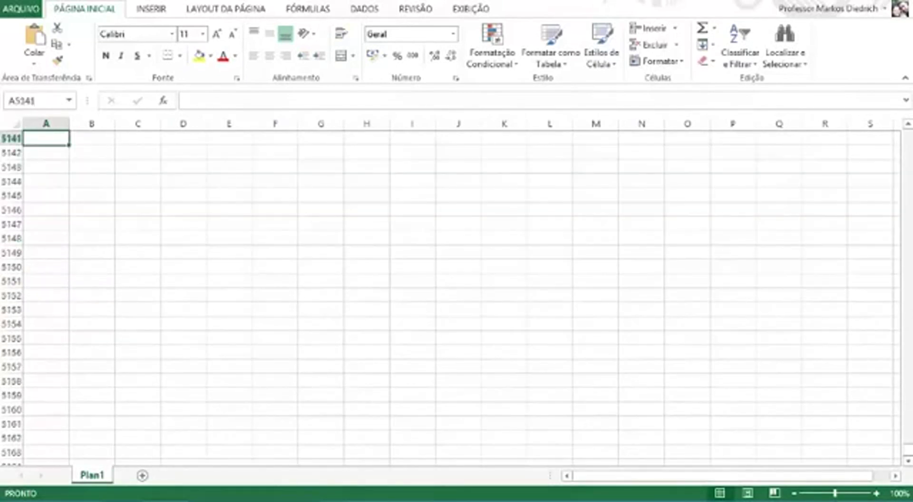
# - Go across the sheet to column EJ and select cells EJ5141 and EJ5157 in turn
pyautogui.click(885, 476)
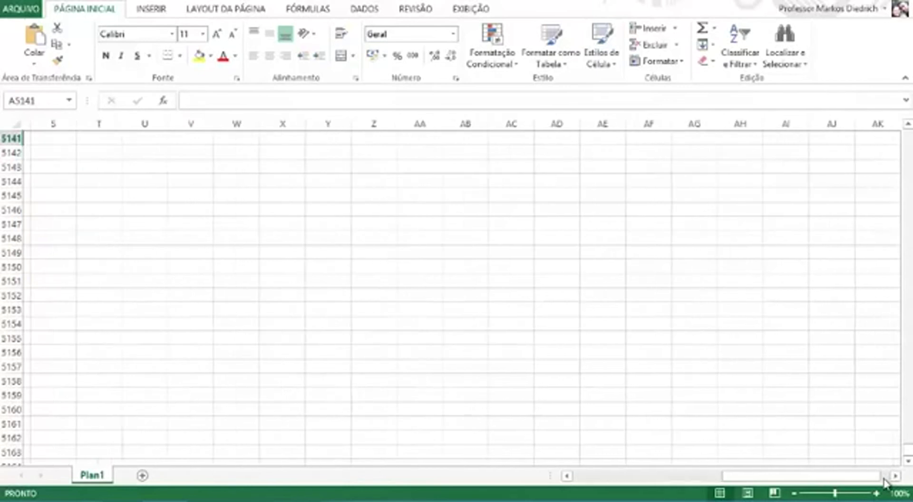
pyautogui.click(895, 476)
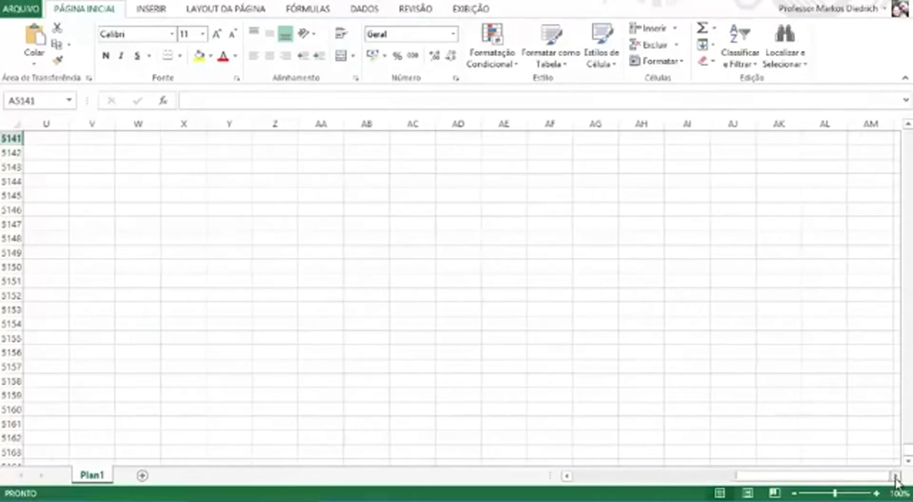
pyautogui.moveTo(896, 477); pyautogui.dragTo(896, 478)
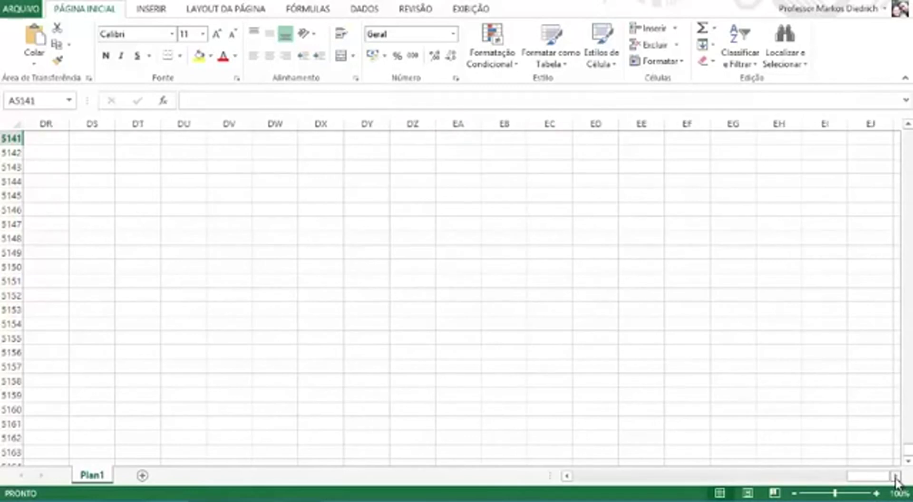
pyautogui.click(880, 139)
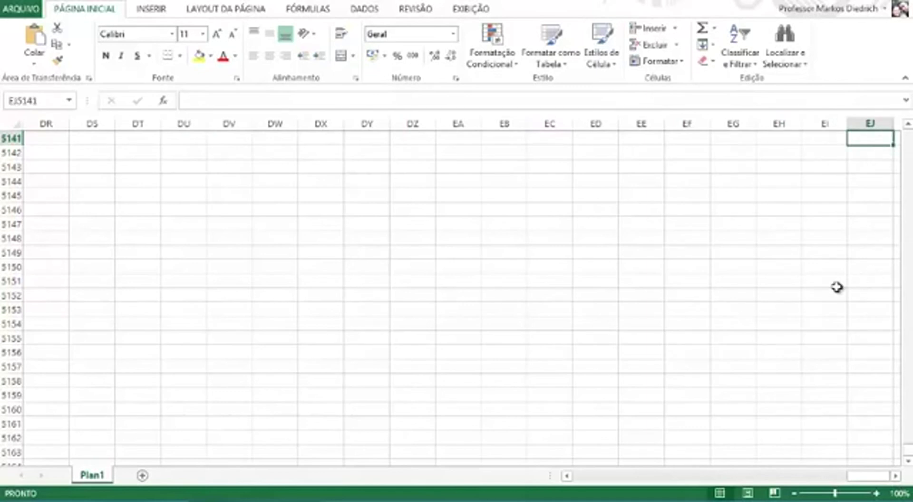
pyautogui.click(862, 369)
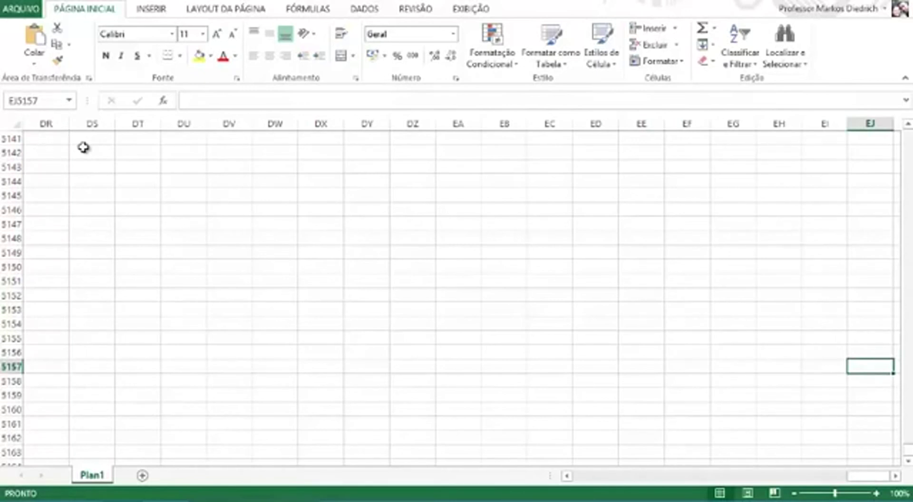
# - Jump directly to cell A1 by entering its address
pyautogui.click(41, 100)
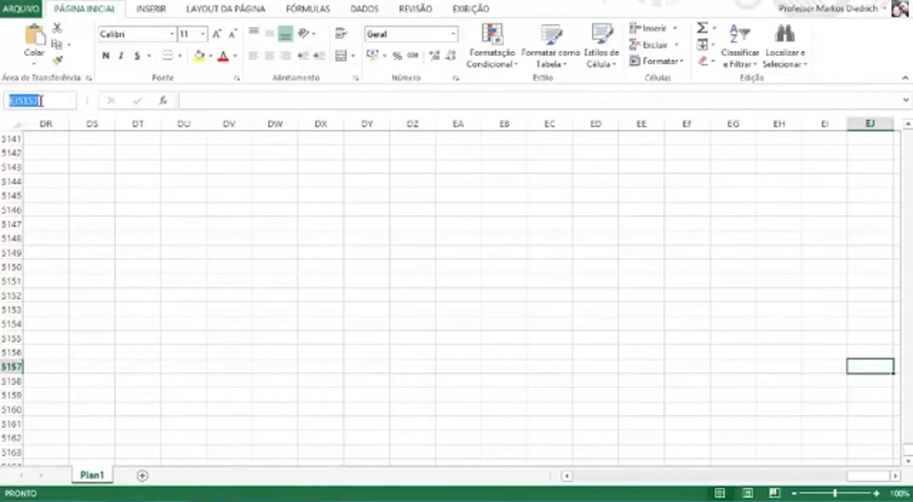
pyautogui.write('a1')
pyautogui.press('Return')
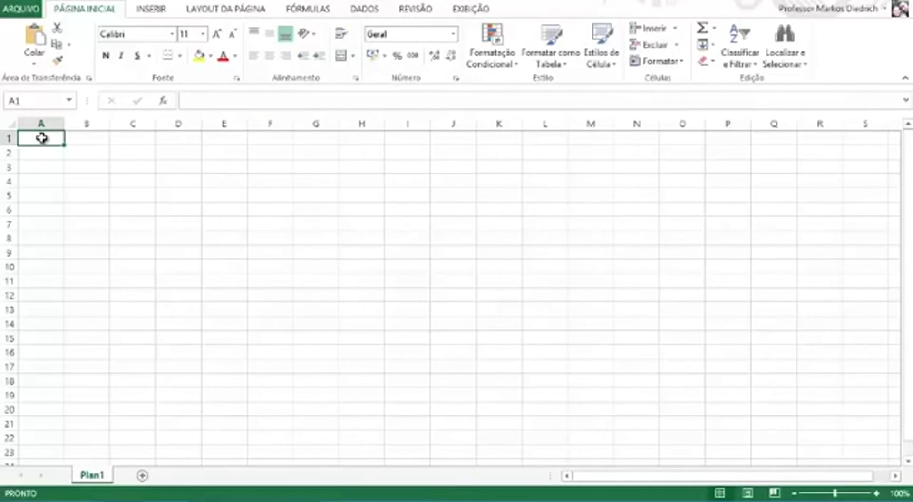
# - Enter the values 100, 200, 300, 500 and 600 in cells A1 to A5
pyautogui.write('100')
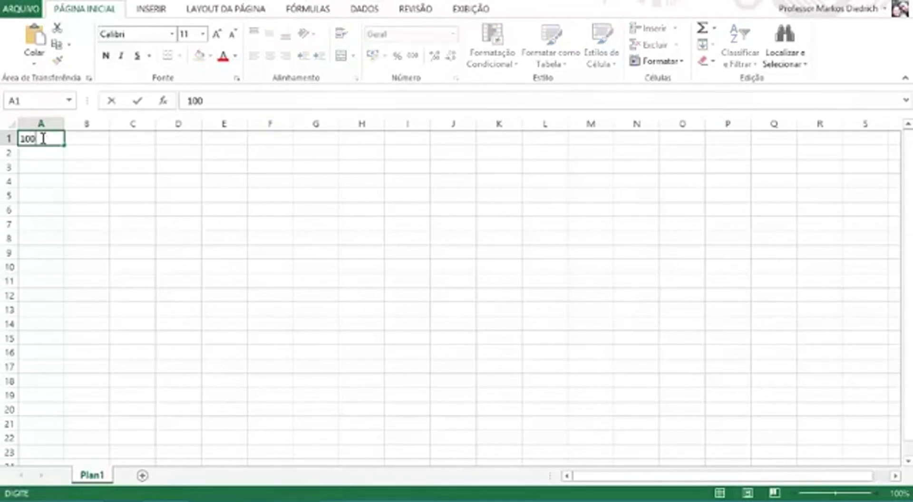
pyautogui.press('Return')
pyautogui.write('200')
pyautogui.press('Return')
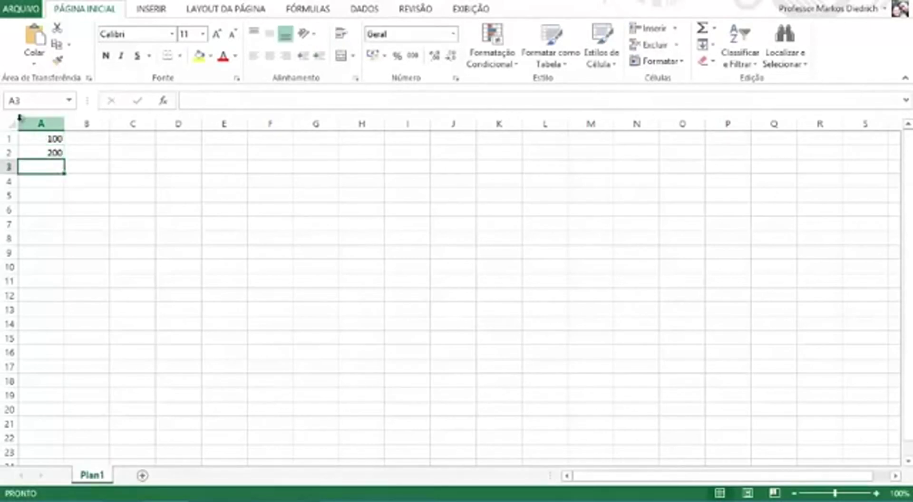
pyautogui.write('300')
pyautogui.press('Return')
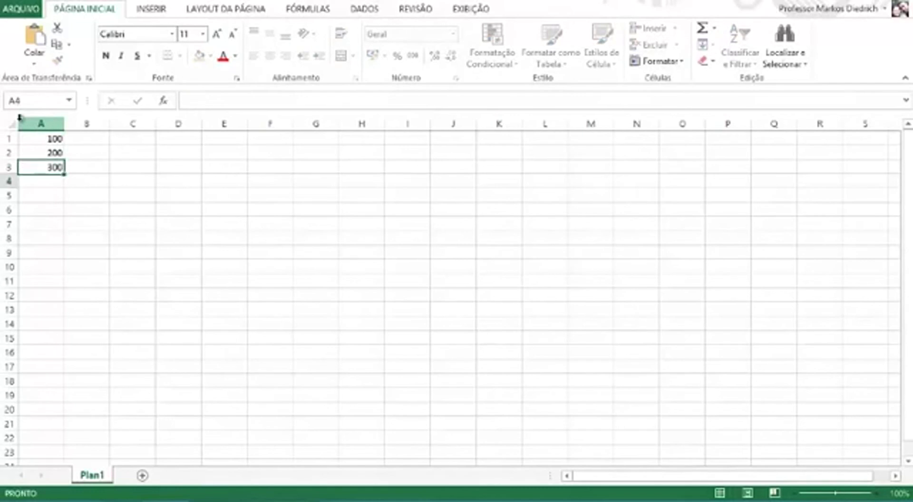
pyautogui.write('300')
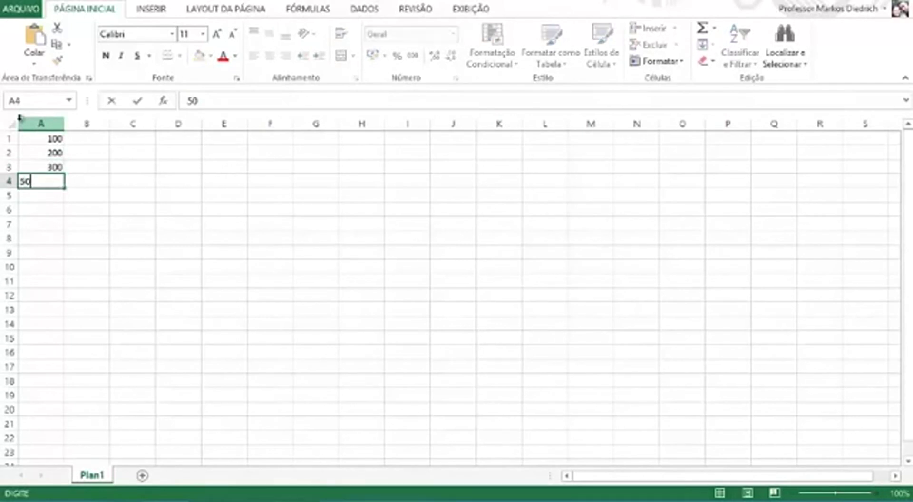
pyautogui.press('Return')
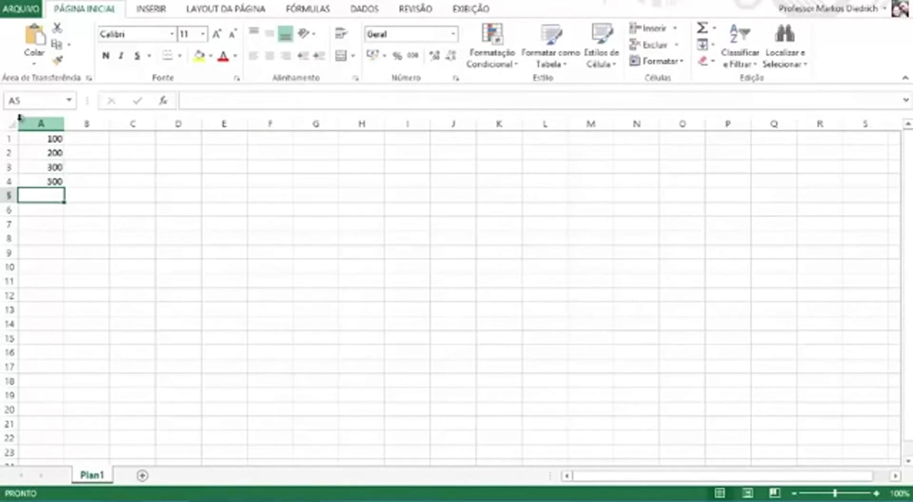
pyautogui.write('600')
pyautogui.press('Return')
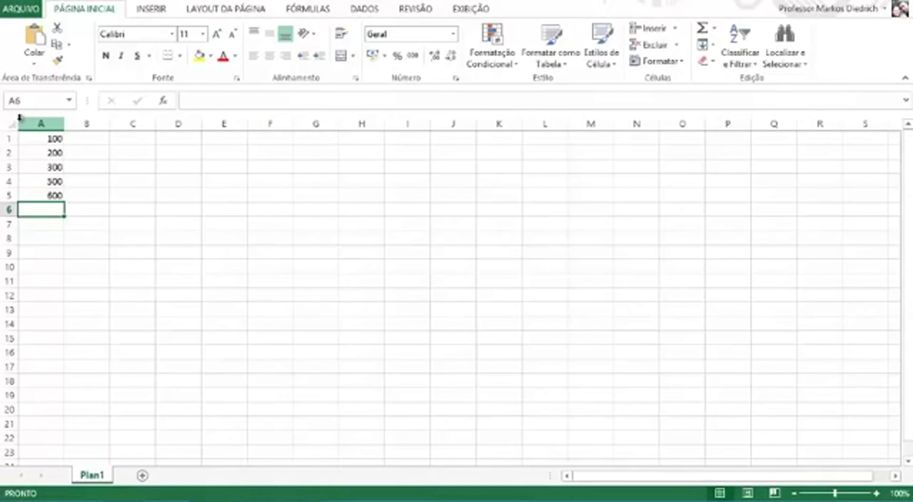
# - Clear the contents of the range A4:K20, then select the emptied areas A4:I4 and A5:J14 in turn
pyautogui.moveTo(43, 183); pyautogui.dragTo(479, 402)
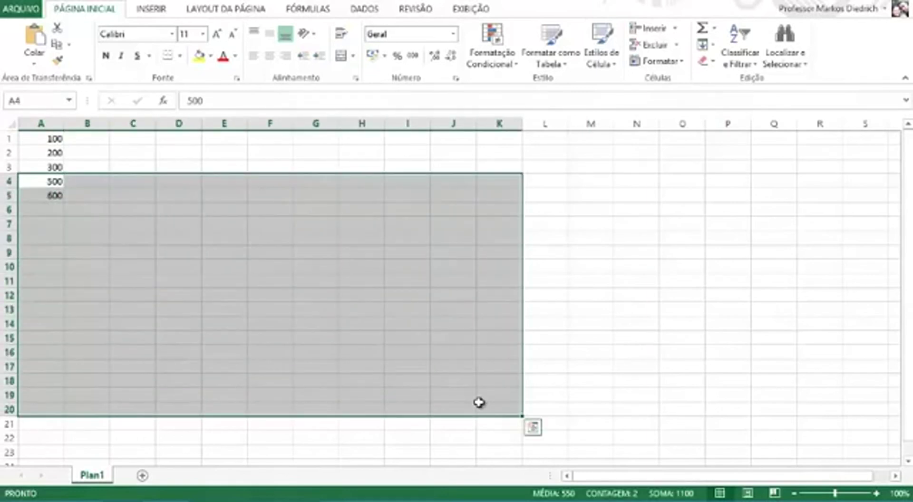
pyautogui.press('Delete')
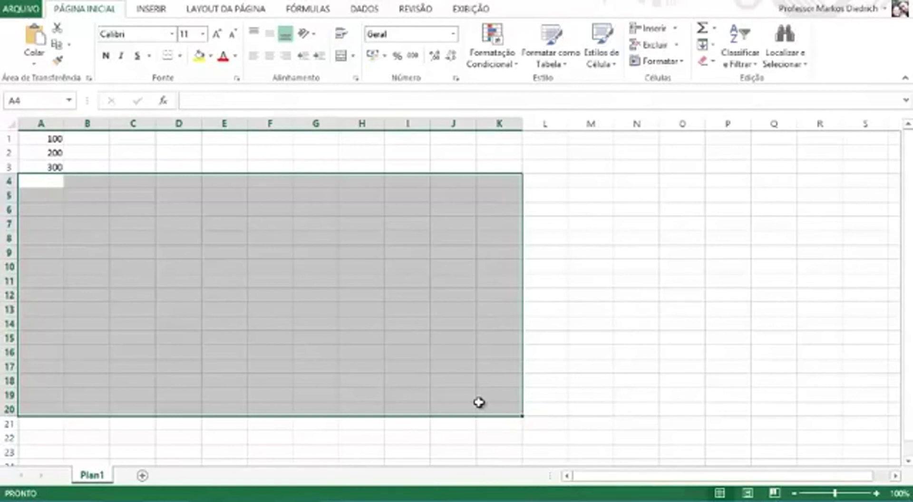
pyautogui.moveTo(45, 180); pyautogui.dragTo(419, 180)
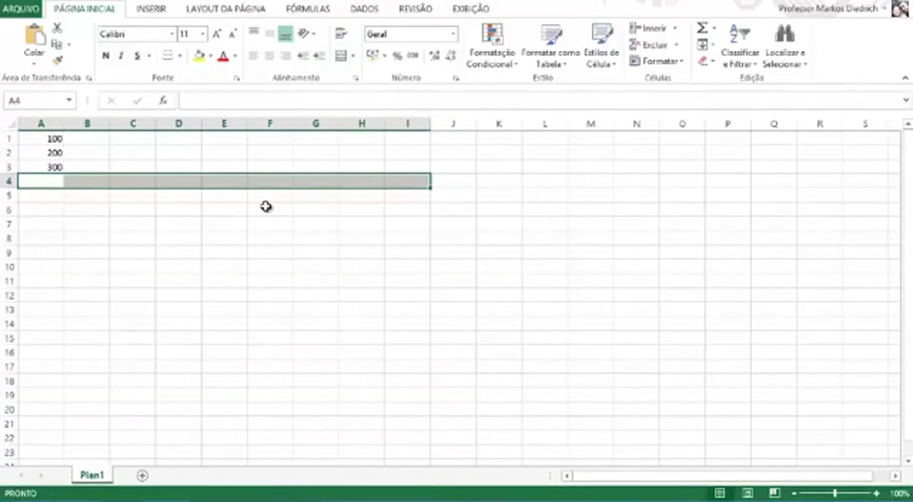
pyautogui.moveTo(51, 198); pyautogui.dragTo(435, 327)
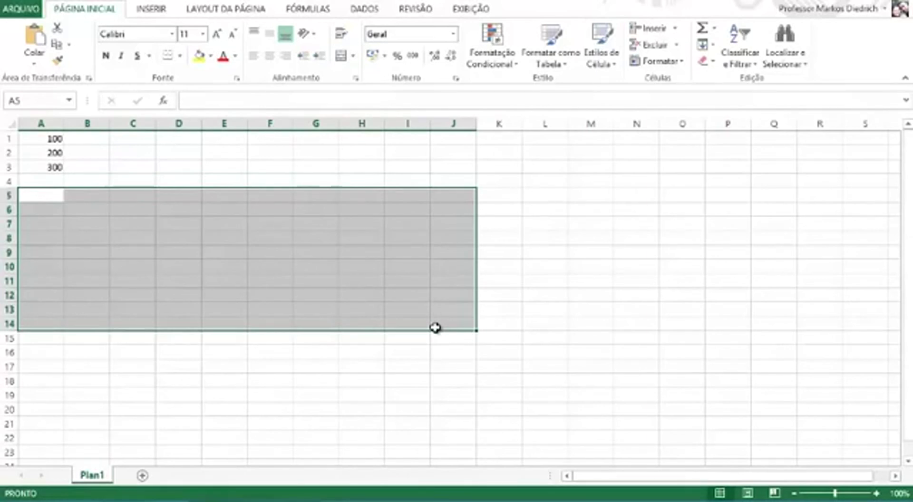
# - Undo the clearing of the range A4:K20 and select the empty cell F11
pyautogui.hotkey('ctrl', 'z')
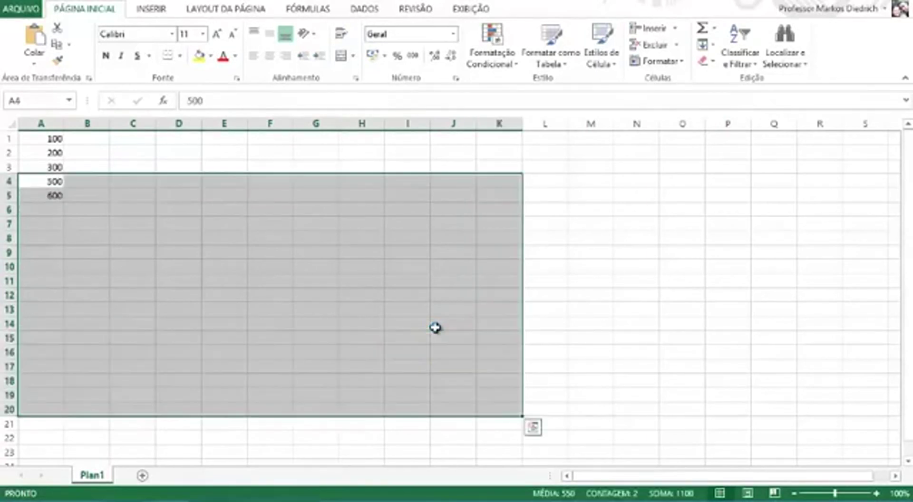
pyautogui.click(264, 281)
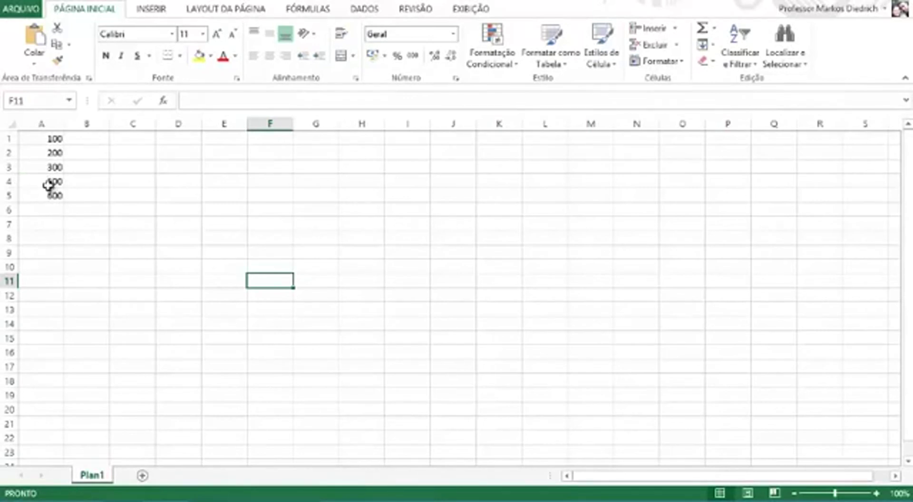
# - Select the whole of row 4 and view the cell Format options for size, visibility and protection
pyautogui.click(9, 183)
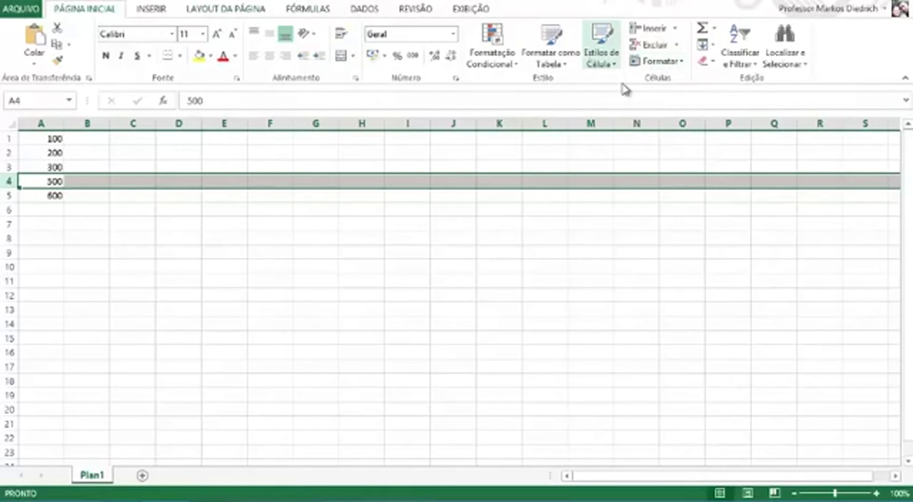
pyautogui.click(682, 62)
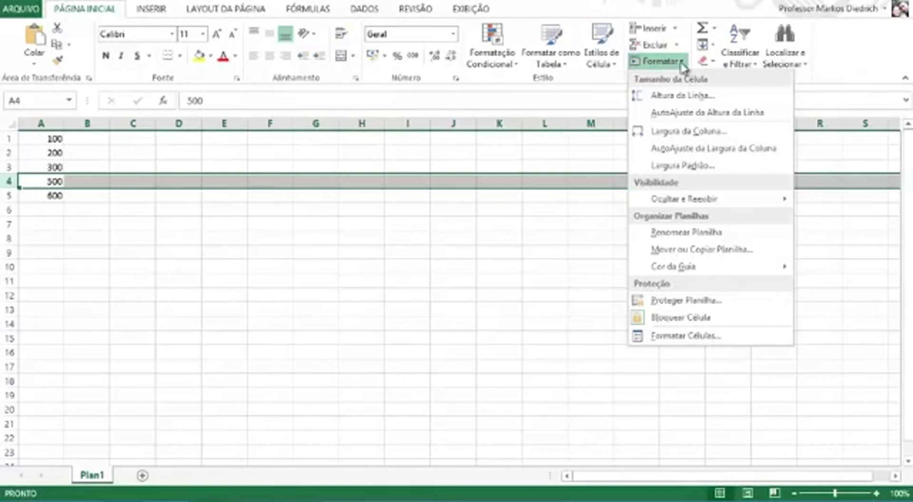
pyautogui.click(683, 62)
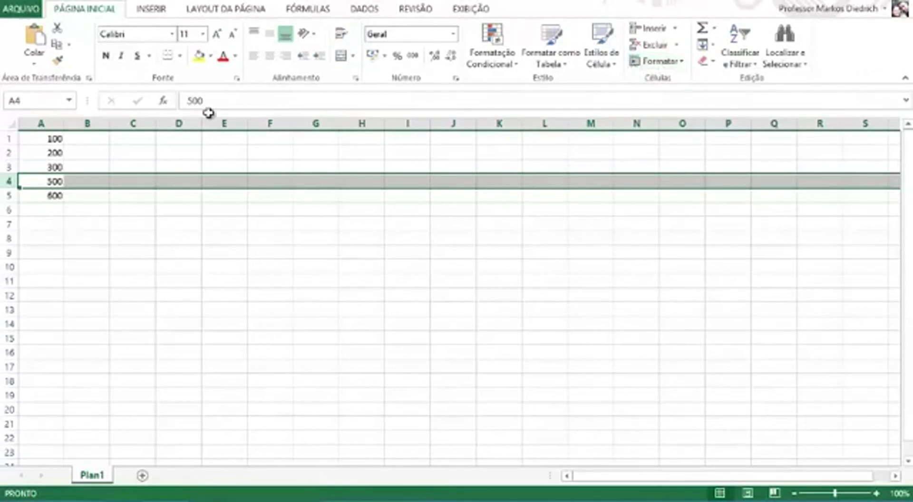
# - Insert a blank row above row 4
pyautogui.rightClick(6, 182)
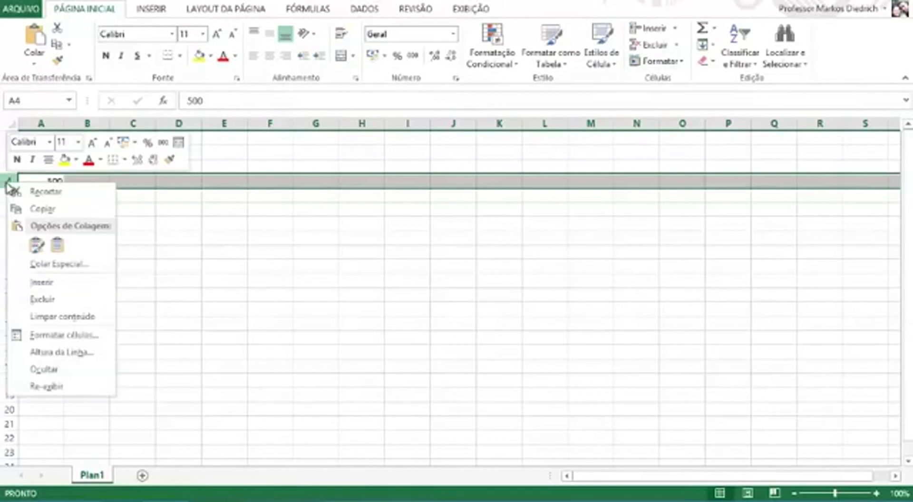
pyautogui.click(51, 283)
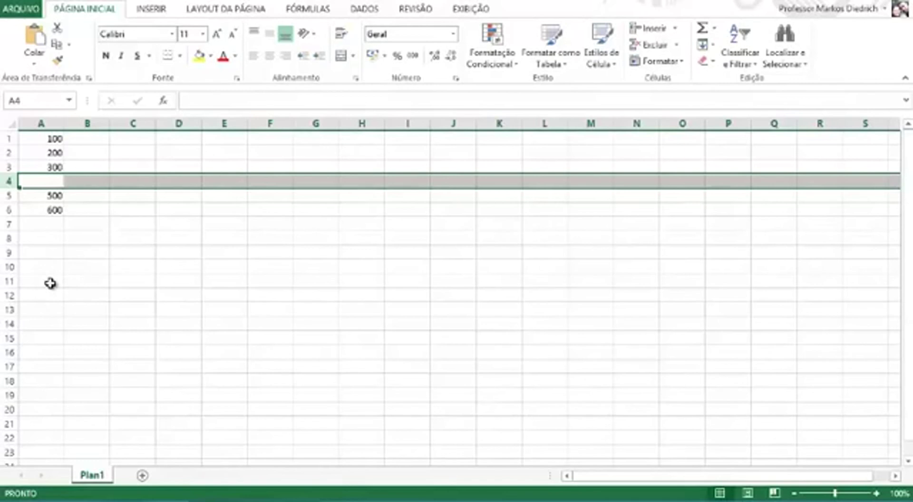
# - Switch to Microsoft Excel 2010 by searching the applications for "excel", and dismiss its Office activation wizard
pyautogui.press('super+q')
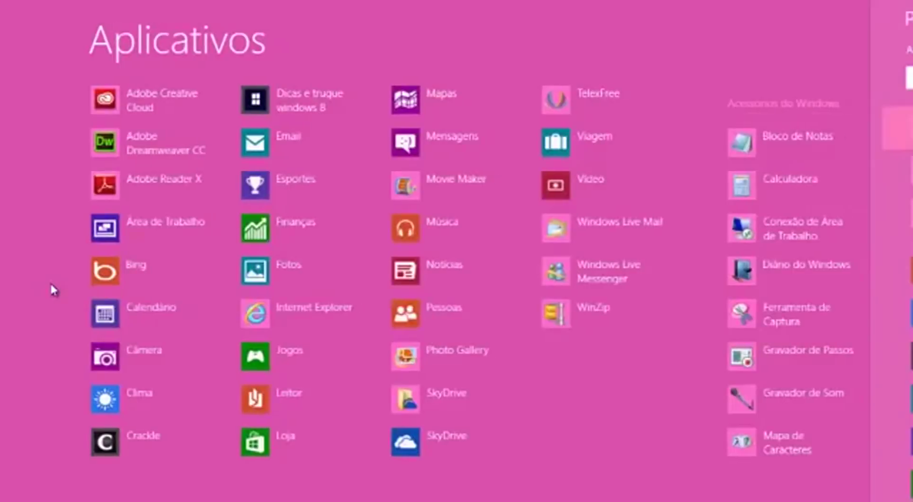
pyautogui.write('excel')
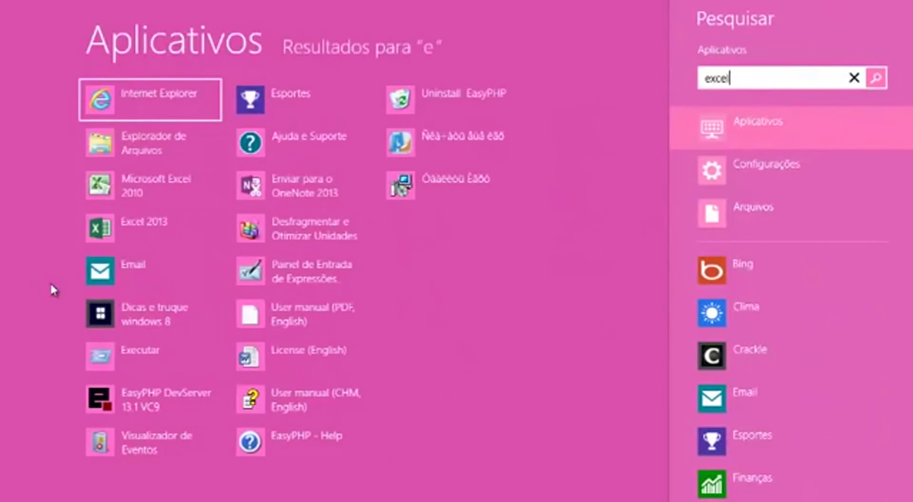
pyautogui.click(133, 106)
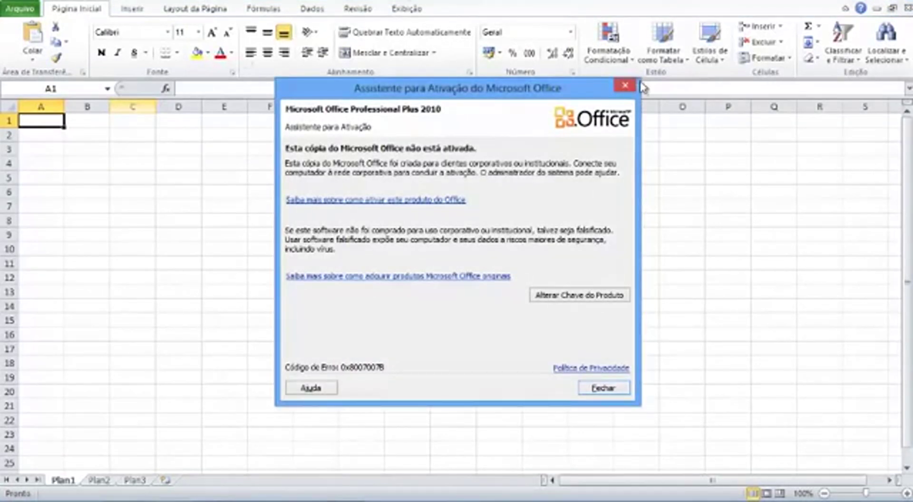
pyautogui.click(625, 85)
# - Enter the values 100, 200, 300, 500 and 600 in cells A1 to A5 of the blank Excel 2010 workbook
pyautogui.write('100')
pyautogui.press('Return')
pyautogui.write('200')
pyautogui.press('Return')
pyautogui.write('1')
pyautogui.press('BackSpace')
pyautogui.write('300')
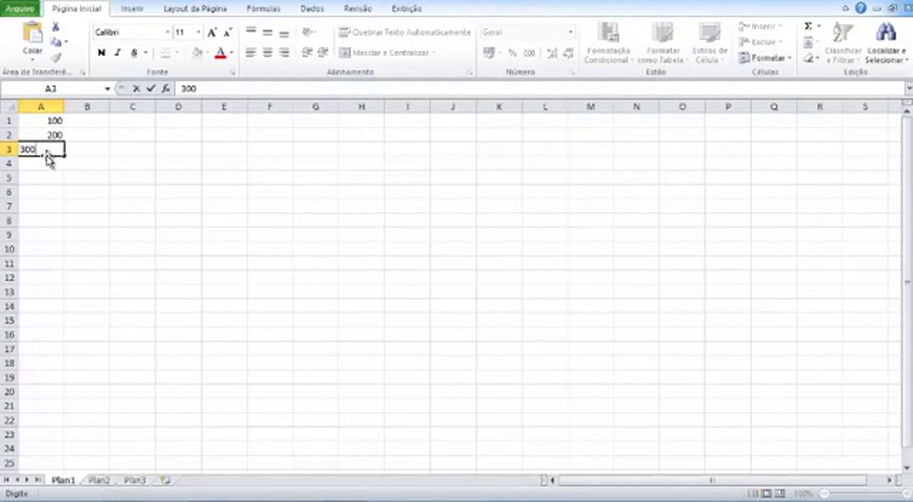
pyautogui.press('Return')
pyautogui.write('500')
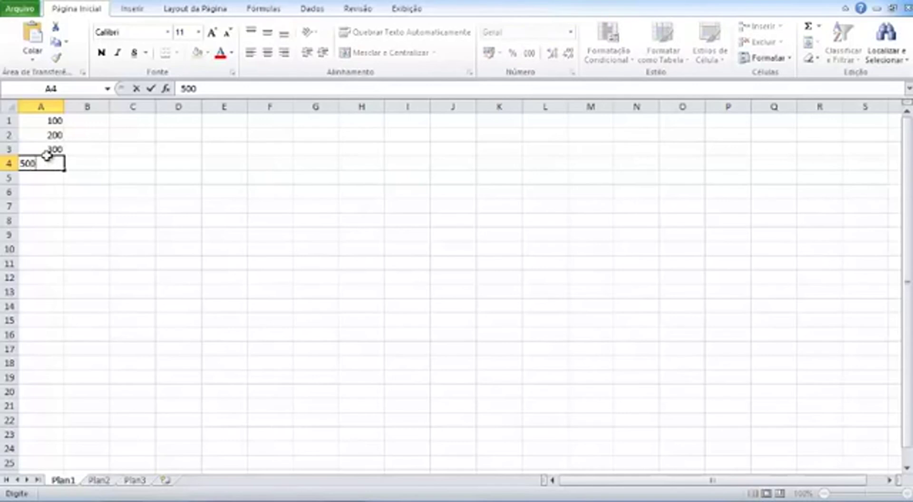
pyautogui.press('Return')
pyautogui.write('600')
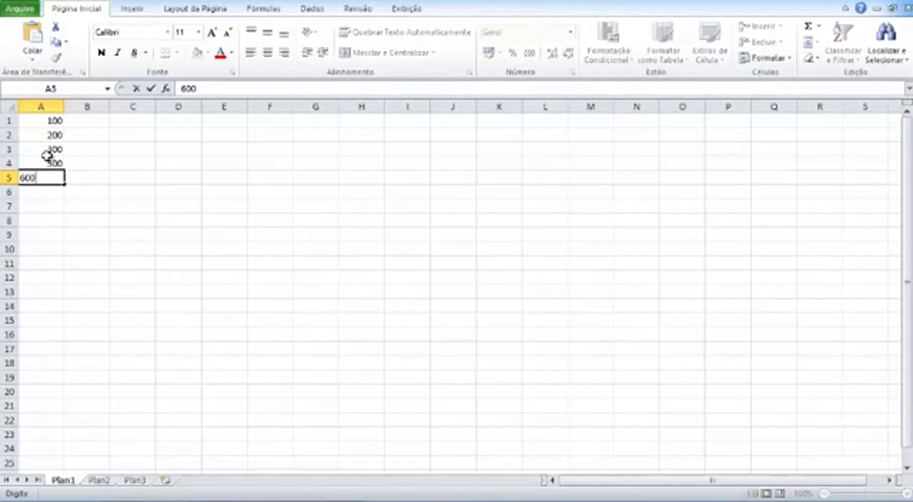
pyautogui.press('Return')
# - Try to insert a sheet row above cell A4 in the Excel 2010 workbook, then return to the Excel 2013 workbook
pyautogui.click(47, 164)
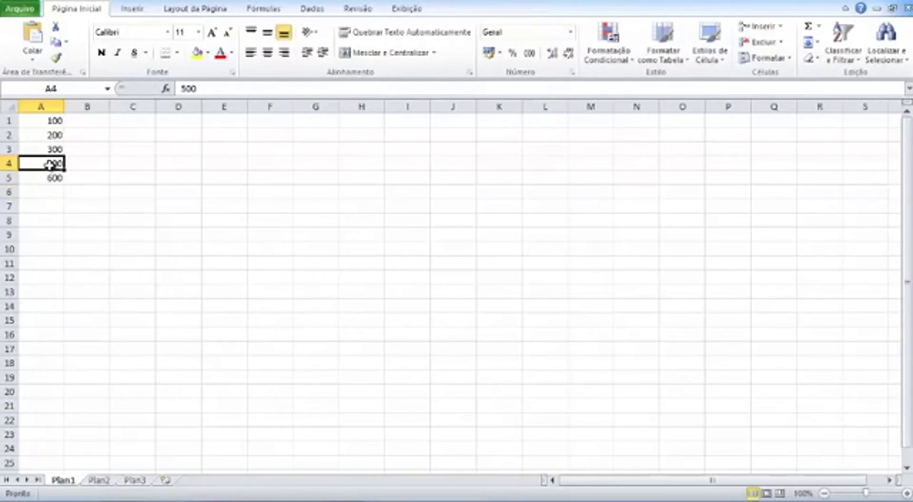
pyautogui.click(779, 62)
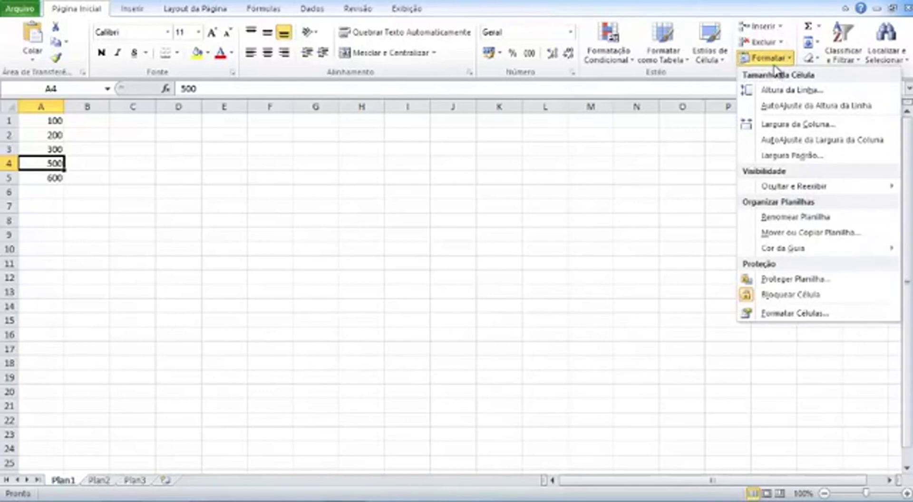
pyautogui.click(772, 57)
pyautogui.click(781, 26)
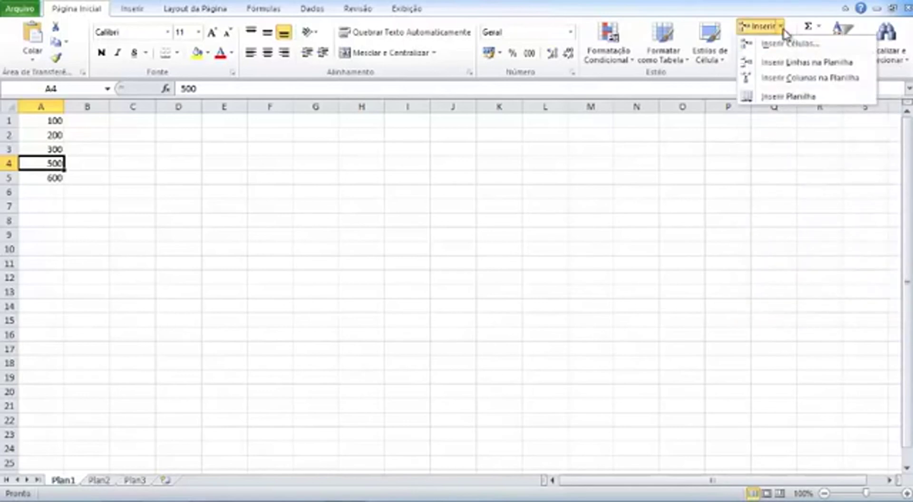
pyautogui.click(800, 59)
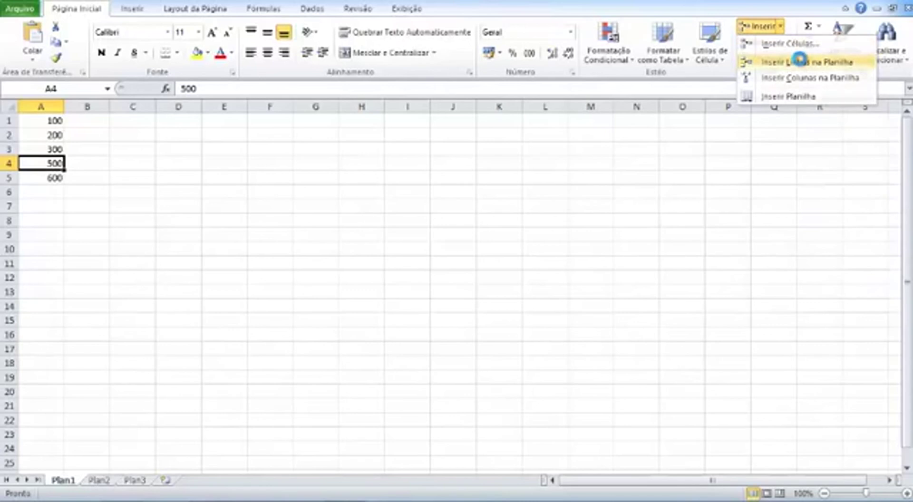
pyautogui.click(907, 2)
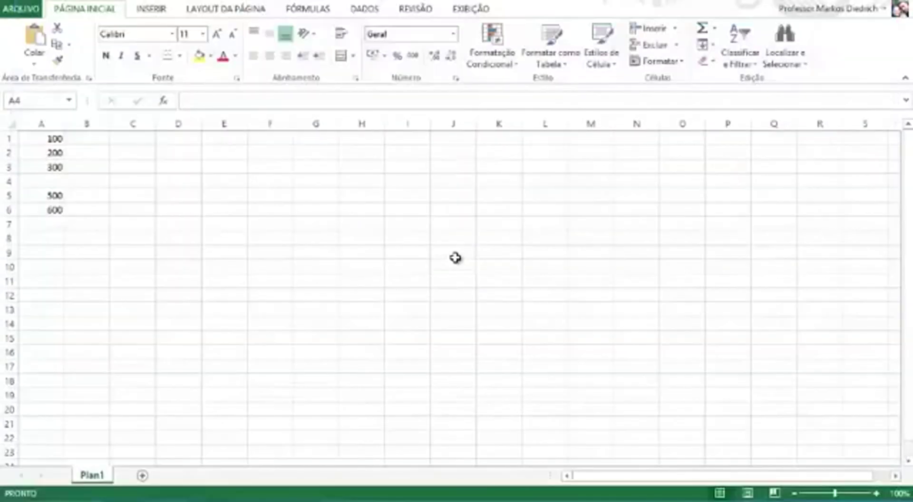
# - Remove the blank row 4, then insert a new sheet row above the 500 using cell A4 as the selection
pyautogui.hotkey('shift', 'space')
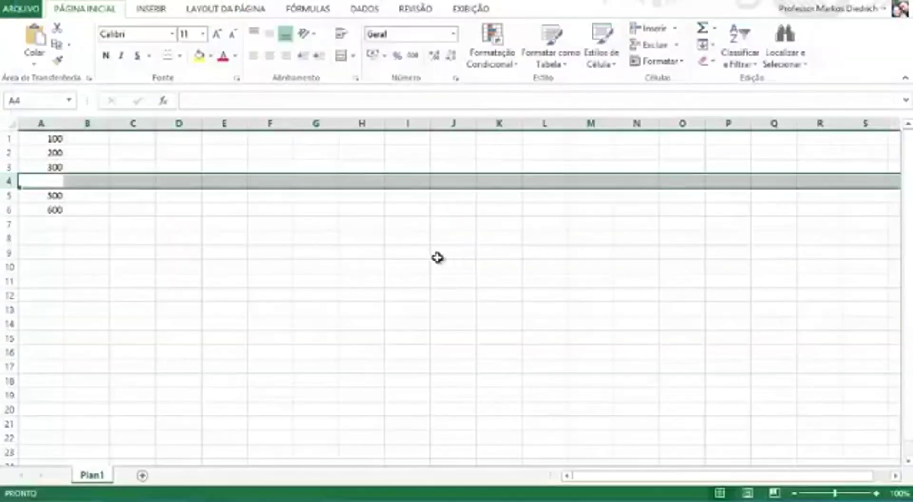
pyautogui.hotkey('ctrl', '-')
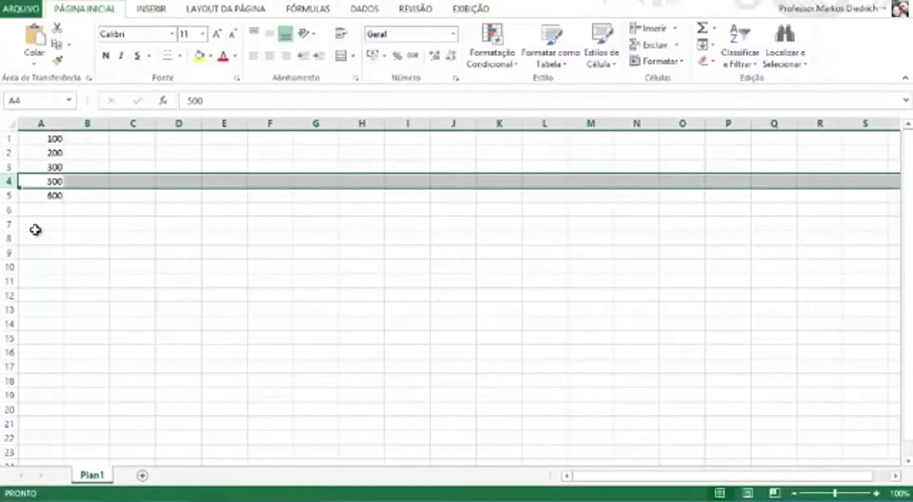
pyautogui.click(47, 181)
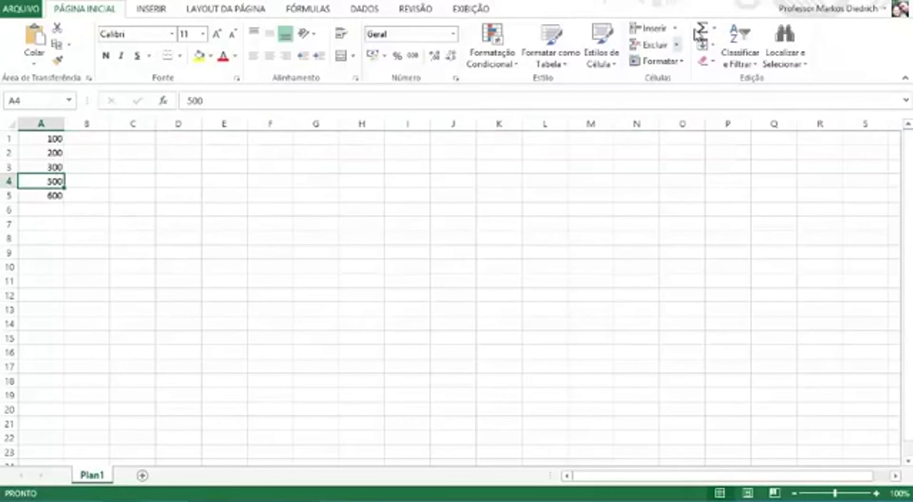
pyautogui.click(675, 29)
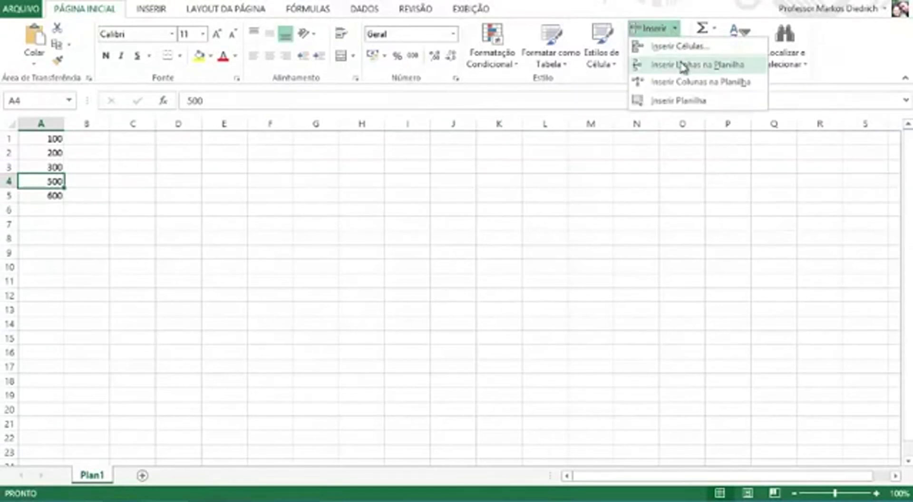
pyautogui.click(683, 66)
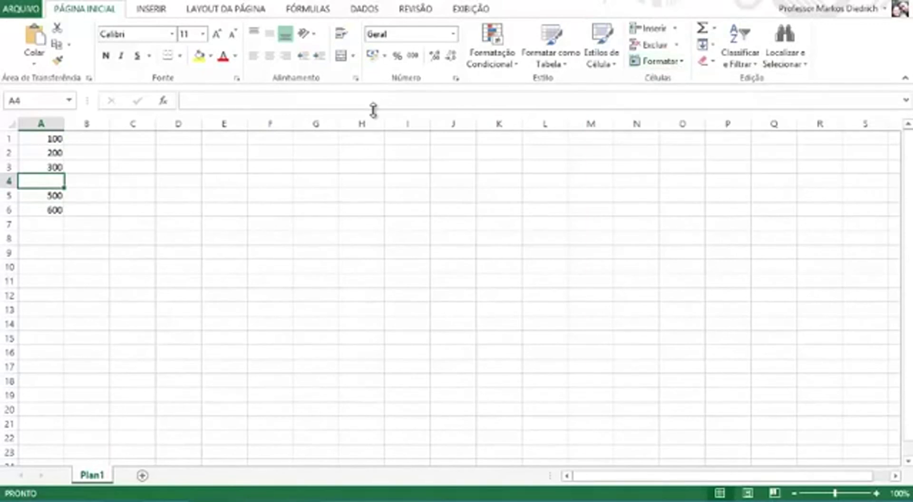
# - Undo the row insertion at cell A4
pyautogui.hotkey('ctrl', 'a')
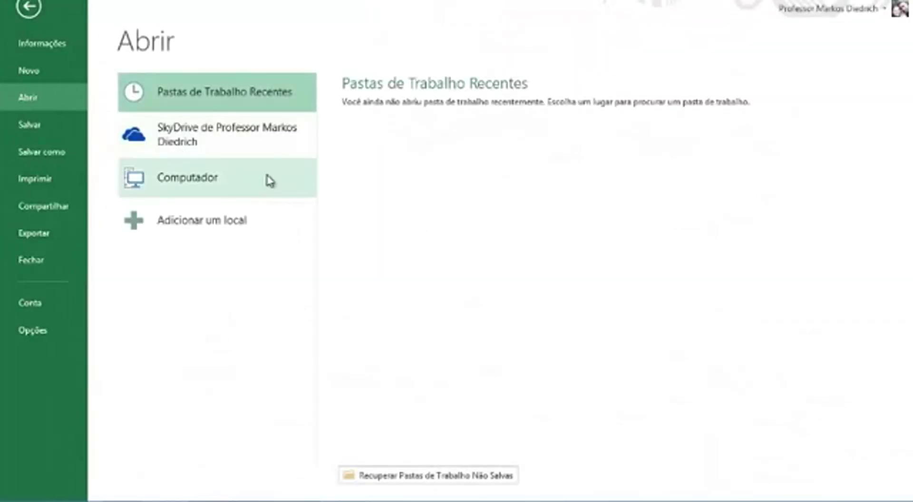
pyautogui.press('Escape')
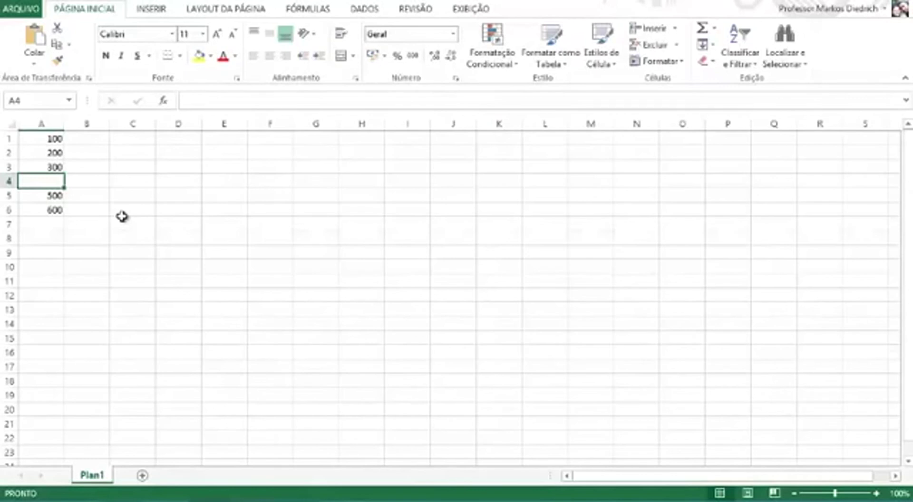
pyautogui.hotkey('ctrl', 'z')
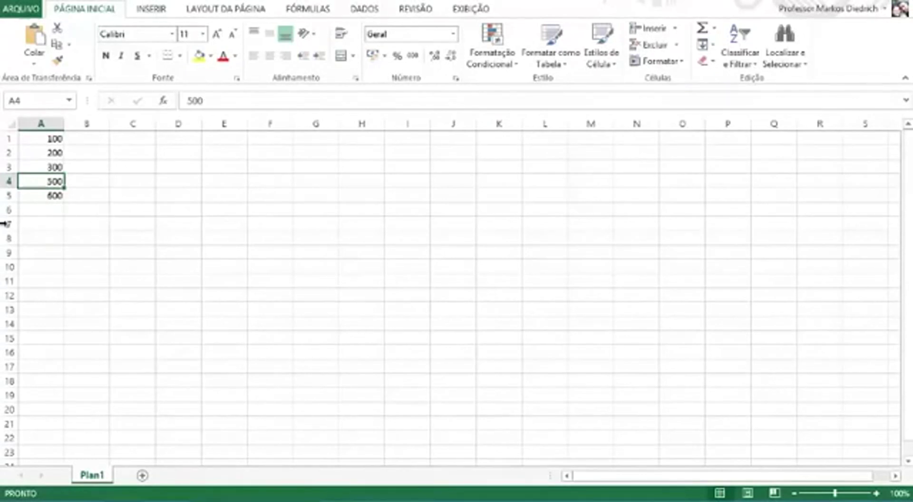
# - Insert a blank row above the 500 with the whole of row 4 selected, then select the empty cell D10
pyautogui.click(5, 180)
pyautogui.rightClick(5, 181)
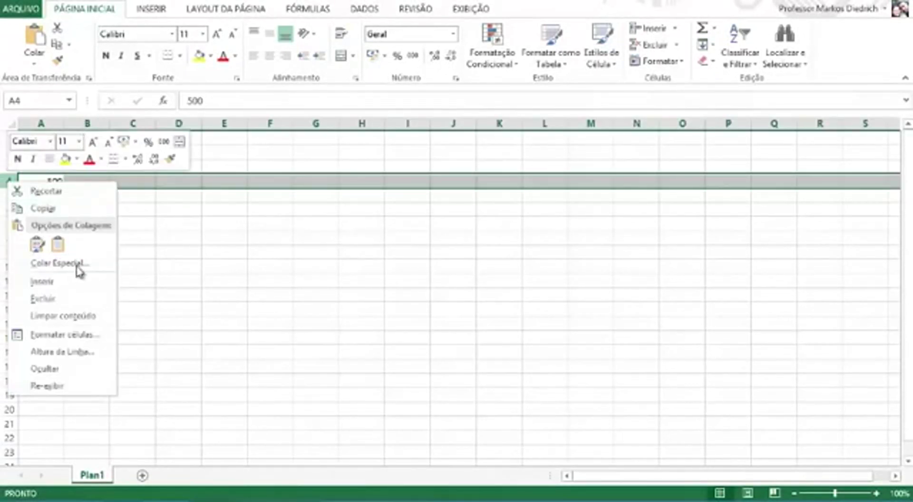
pyautogui.click(56, 282)
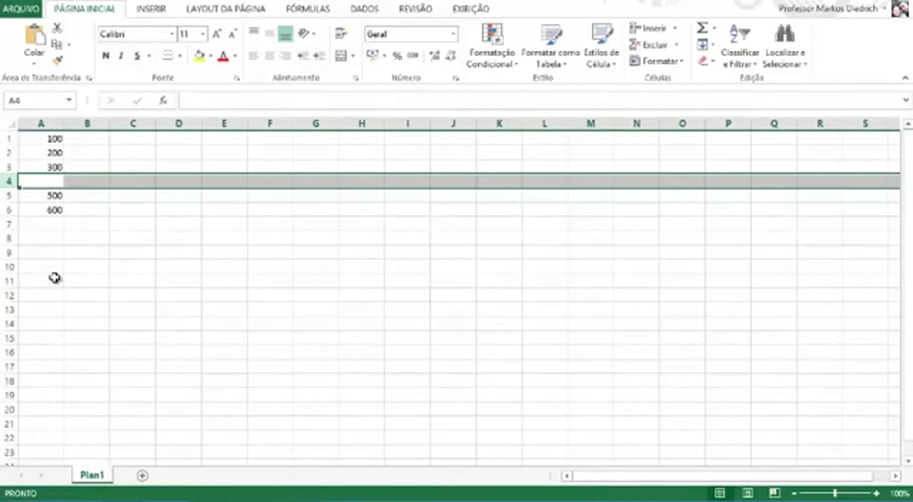
pyautogui.click(158, 265)
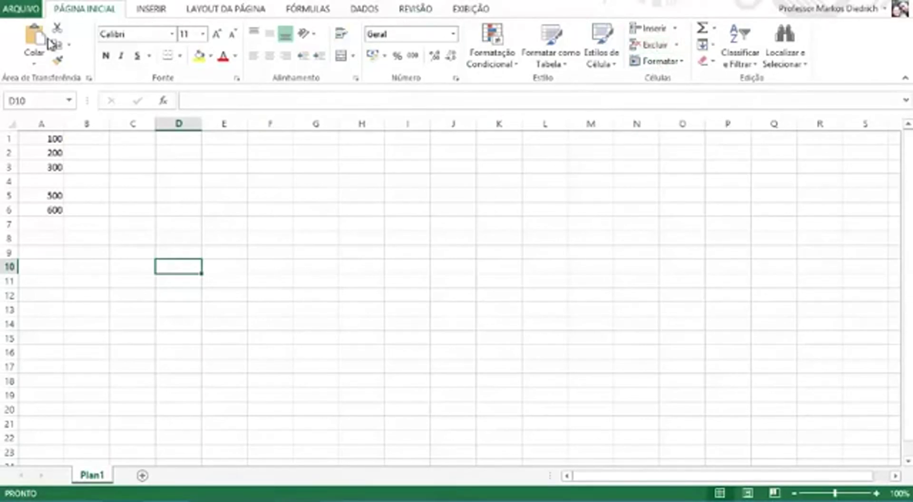
# - Enter 400 in the empty cell A4
pyautogui.click(35, 193)
pyautogui.click(41, 180)
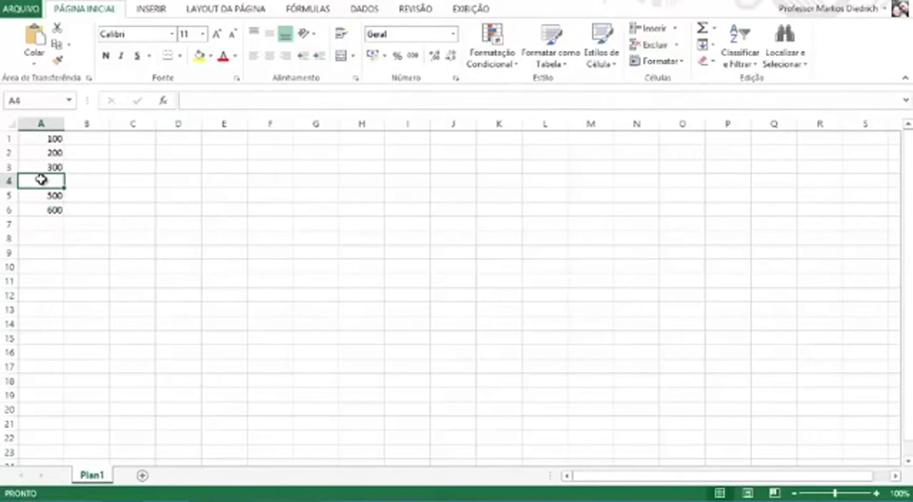
pyautogui.write('400')
pyautogui.press('Return')
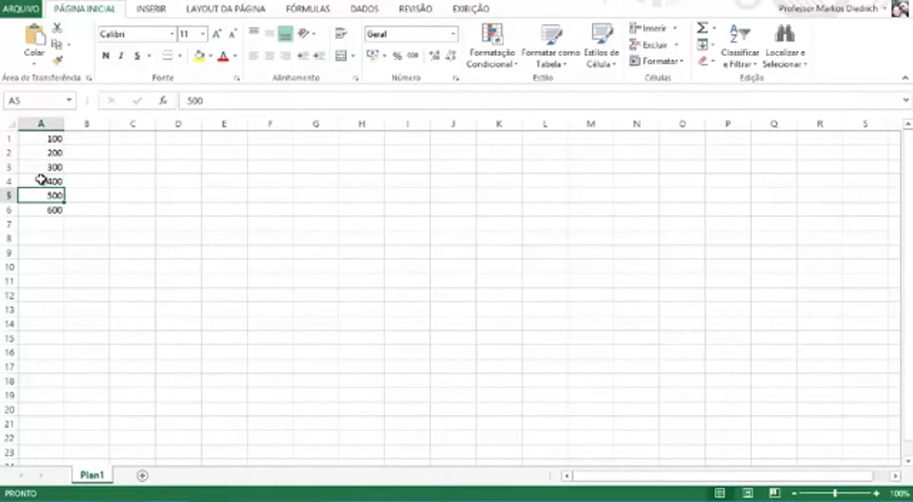
# - Select the range A1:A6 to review the completed number sequence, then select the empty cell B2
pyautogui.click(52, 138)
pyautogui.moveTo(53, 137); pyautogui.dragTo(57, 210)
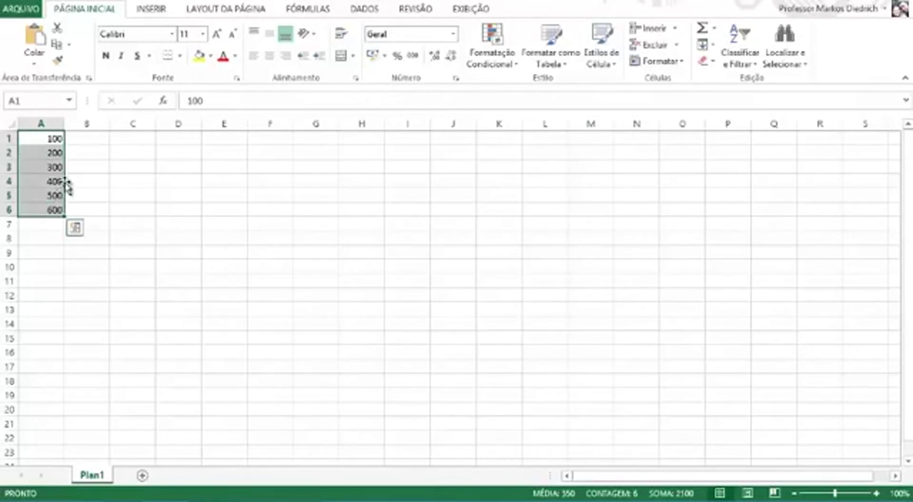
pyautogui.click(91, 148)
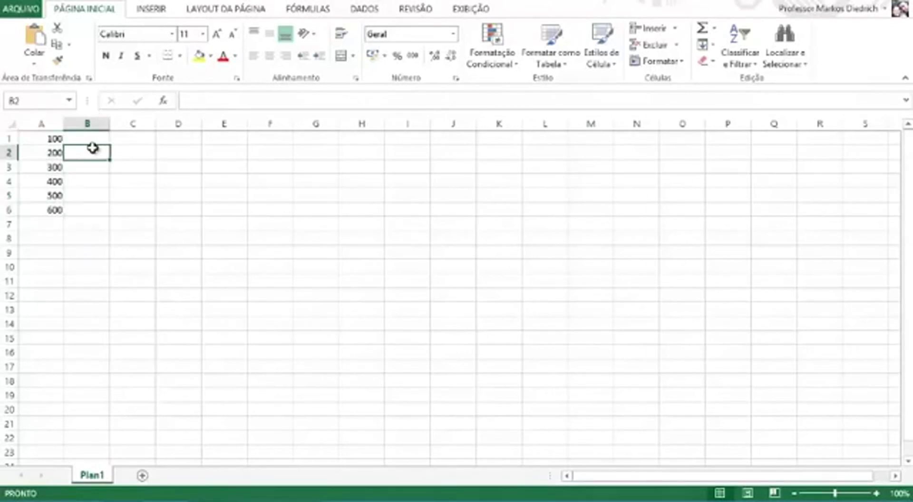
pyautogui.click(128, 136)
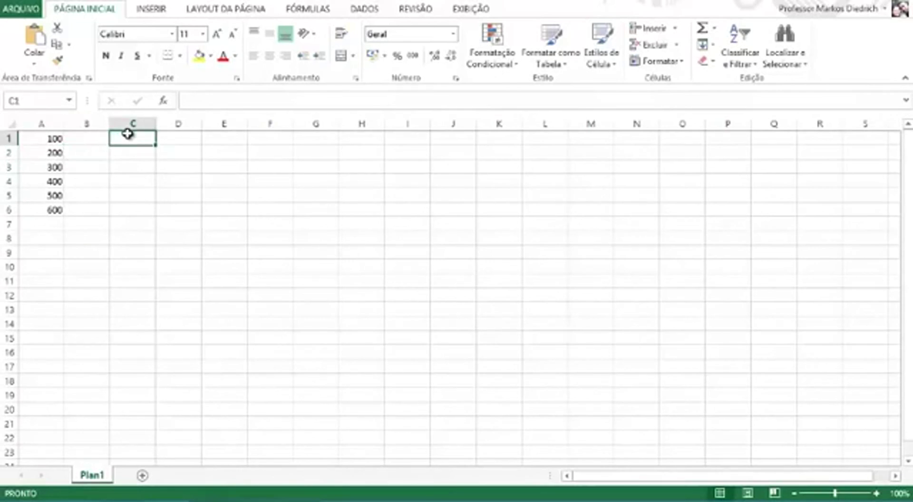
pyautogui.write('Titulo 1')
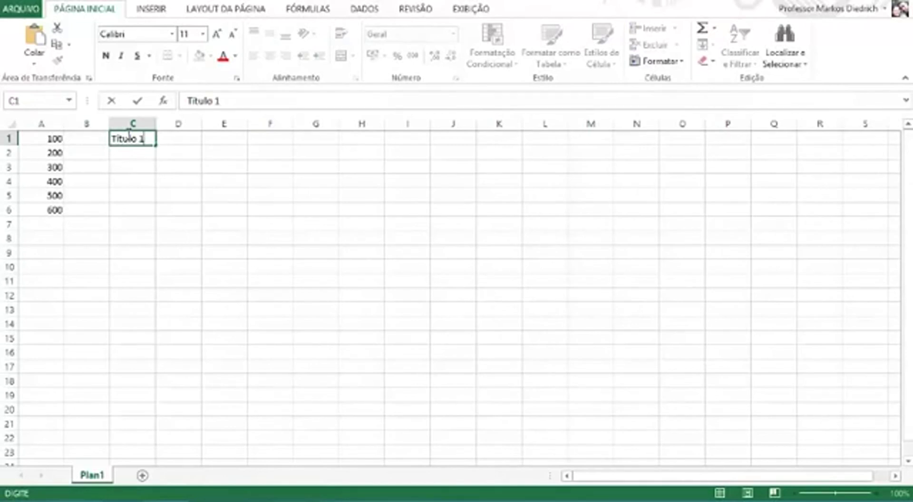
pyautogui.press('BackSpace')
pyautogui.press('BackSpace')
pyautogui.press('BackSpace')
pyautogui.press('BackSpace')
pyautogui.press('BackSpace')
pyautogui.press('BackSpace')
pyautogui.press('BackSpace')
pyautogui.press('BackSpace')
pyautogui.press('Escape')
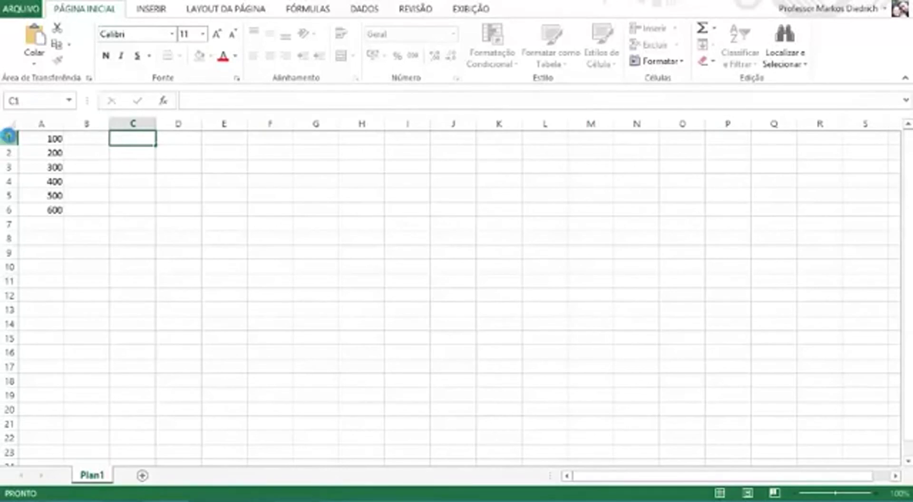
# - Insert a blank row above the number list and enter the heading Título 1 in cell A1
pyautogui.rightClick(8, 139)
pyautogui.click(43, 235)
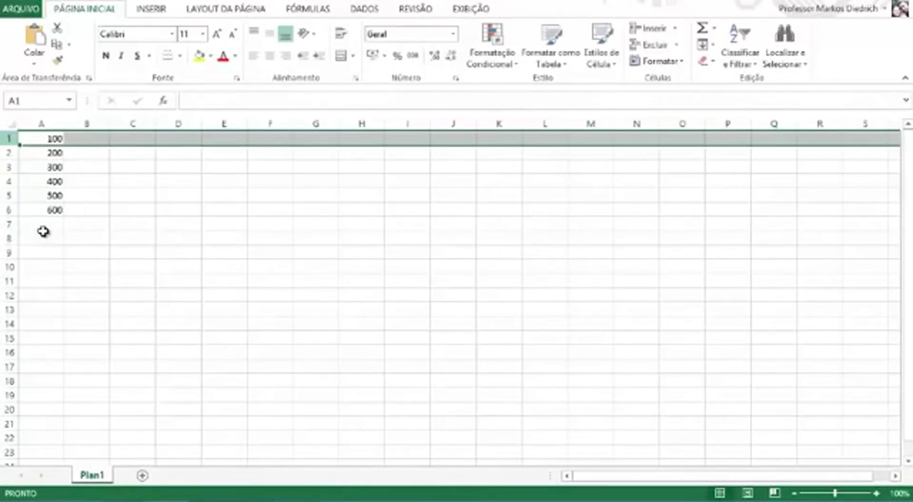
pyautogui.click(42, 138)
pyautogui.write('Titulo')
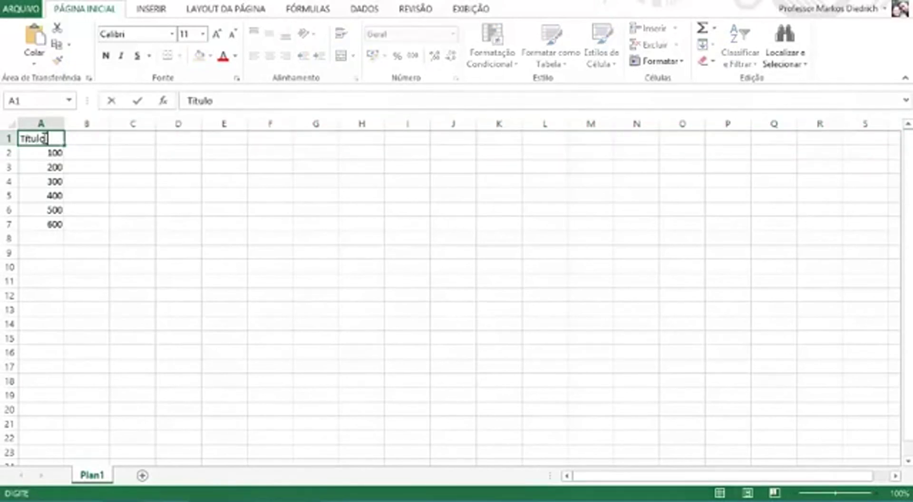
pyautogui.write(' 1')
pyautogui.press('Tab')
# - Enter the headings Título 2 in cell B1 and Título 3 in cell C1
pyautogui.write('T')
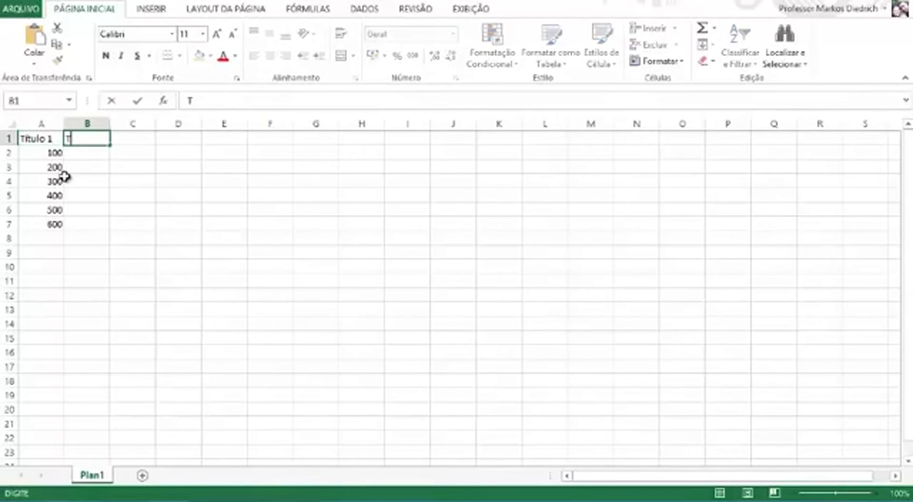
pyautogui.write('itulo 2')
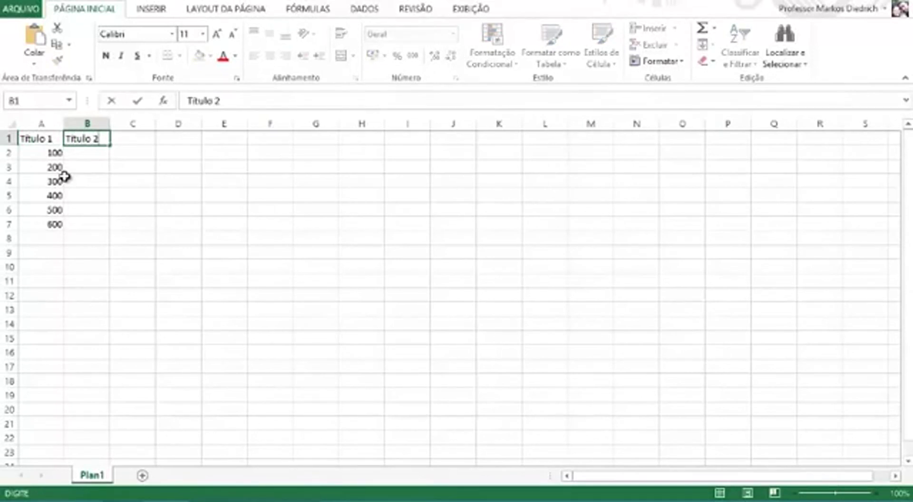
pyautogui.press('Tab')
pyautogui.write('Titulo')
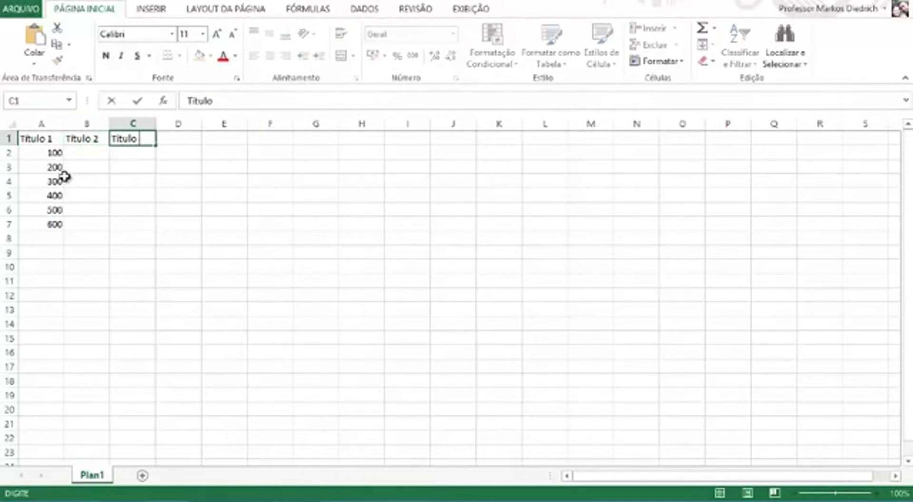
pyautogui.write(' 3')
pyautogui.press('Return')
# - Enter 800, 900 and 500 in cells B2 to B4 under Título 2
pyautogui.click(89, 157)
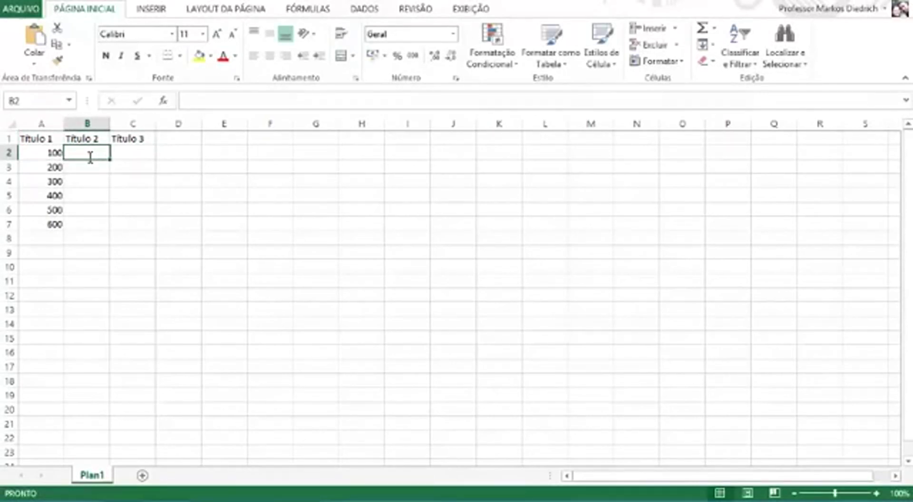
pyautogui.write('800')
pyautogui.press('Return')
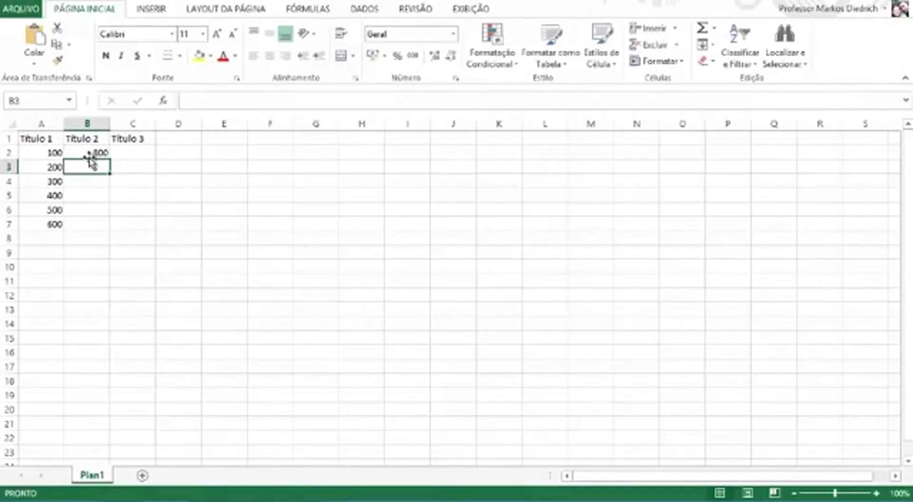
pyautogui.write('900')
pyautogui.press('Return')
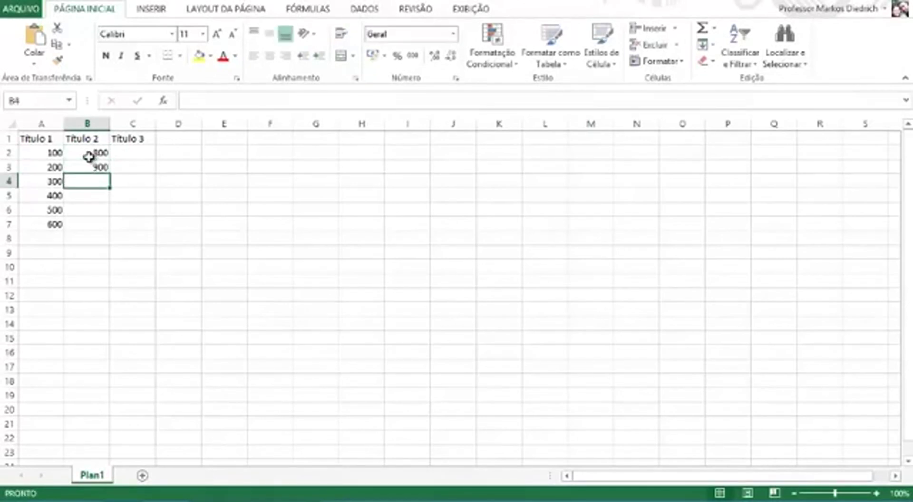
pyautogui.write('300')
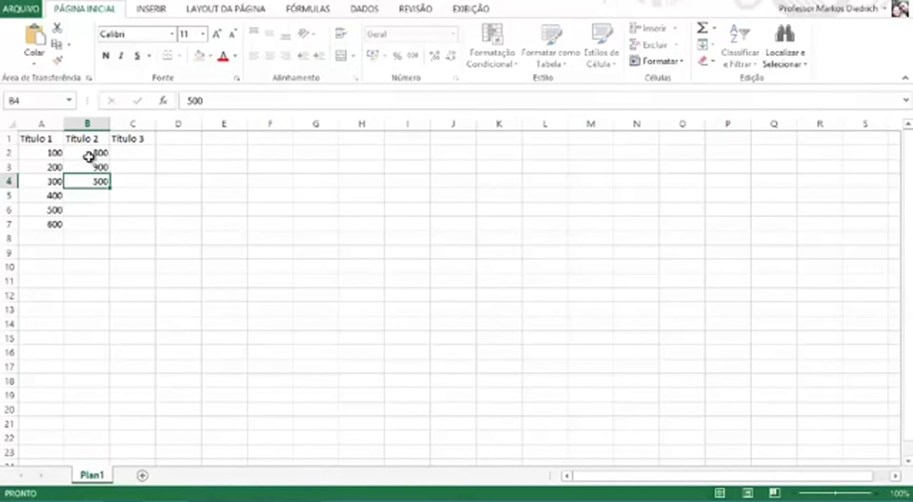
pyautogui.press('Return')
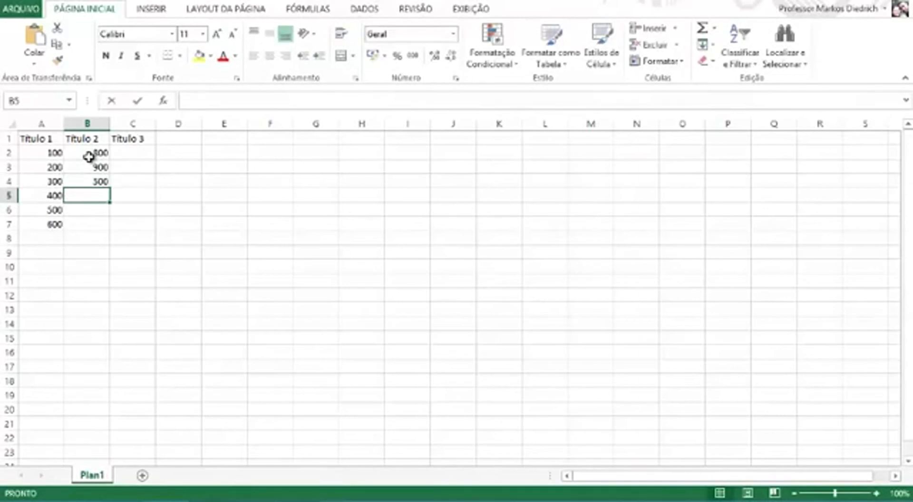
# - Continue the Título 2 column with 458, 500 and 600 in cells B5 to B7
pyautogui.write('458')
pyautogui.press('Return')
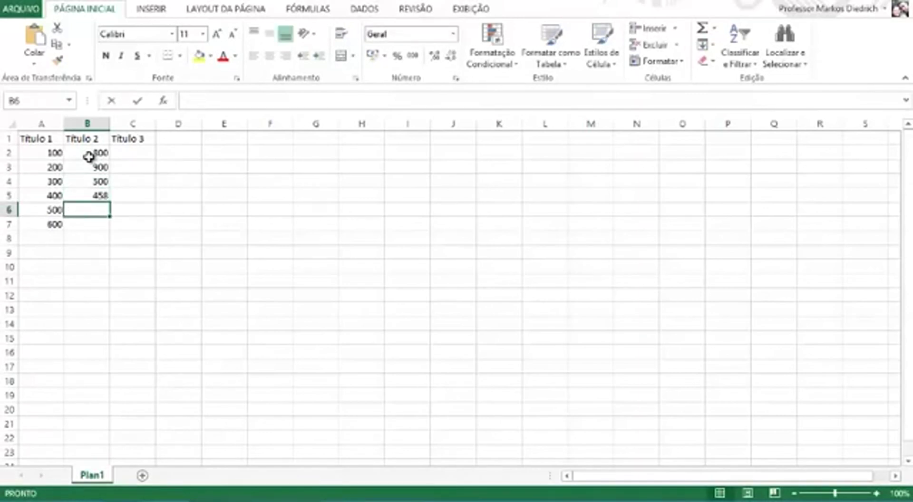
pyautogui.write('500')
pyautogui.press('Return')
pyautogui.write('600')
pyautogui.press('Return')
# - Enter 1500, 1600 and 700 in cells C2 to C4 under Título 3
pyautogui.press('Right')
pyautogui.press('Up')
pyautogui.press('Up')
pyautogui.press('Up')
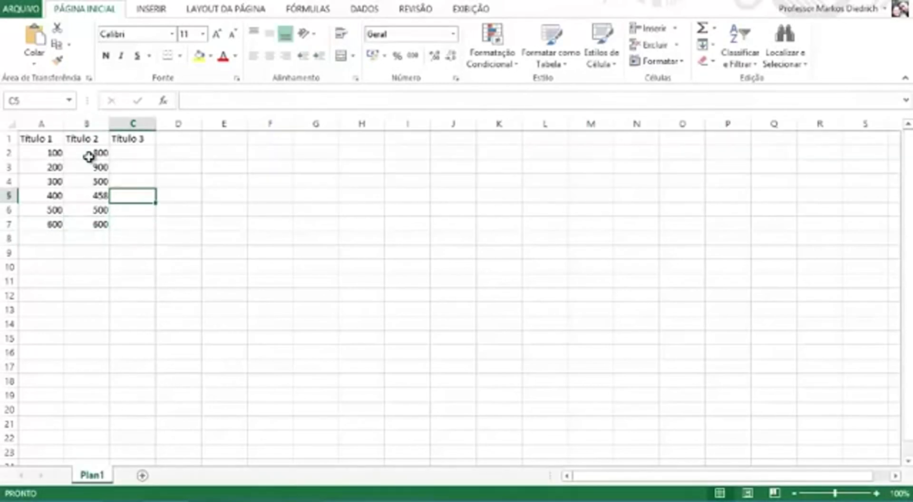
pyautogui.press('Up')
pyautogui.press('Up')
pyautogui.press('Up')
pyautogui.press('Up')
pyautogui.press('Down')
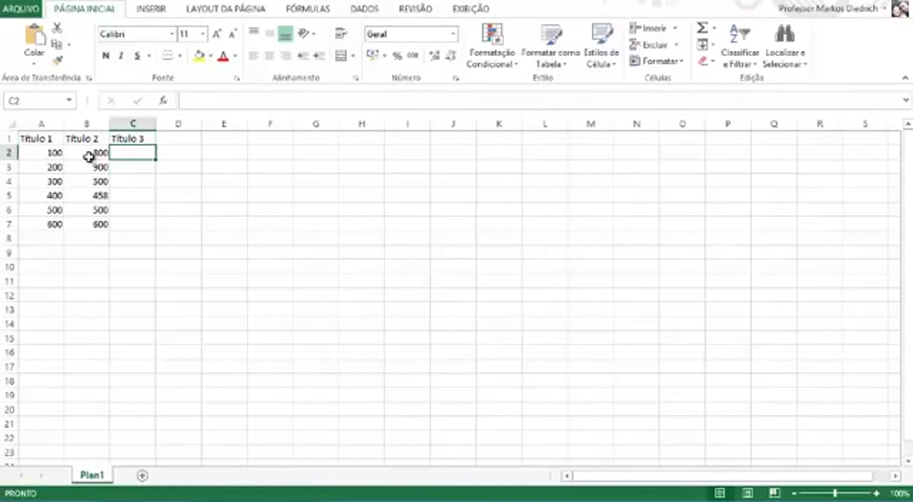
pyautogui.write('1500')
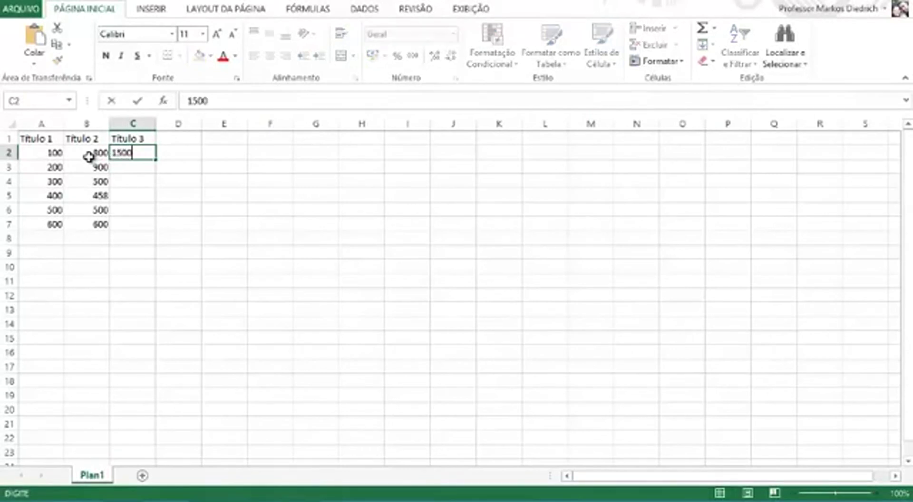
pyautogui.press('Return')
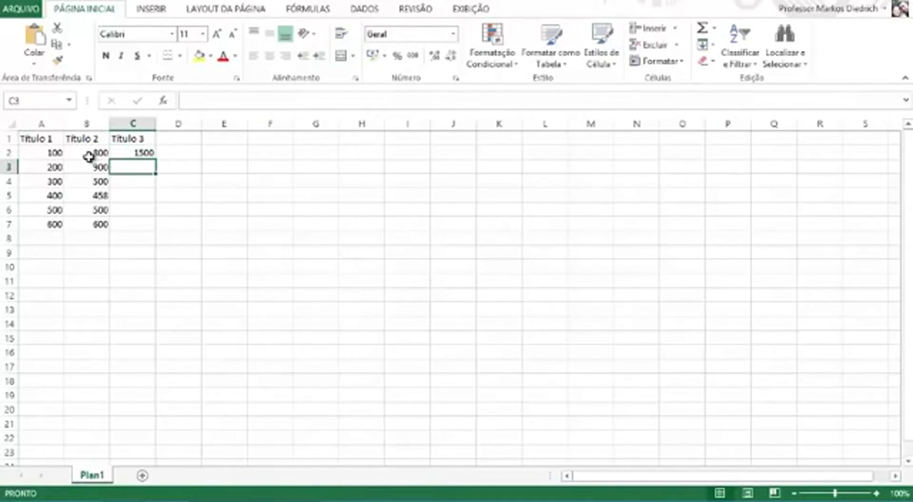
pyautogui.write('1600')
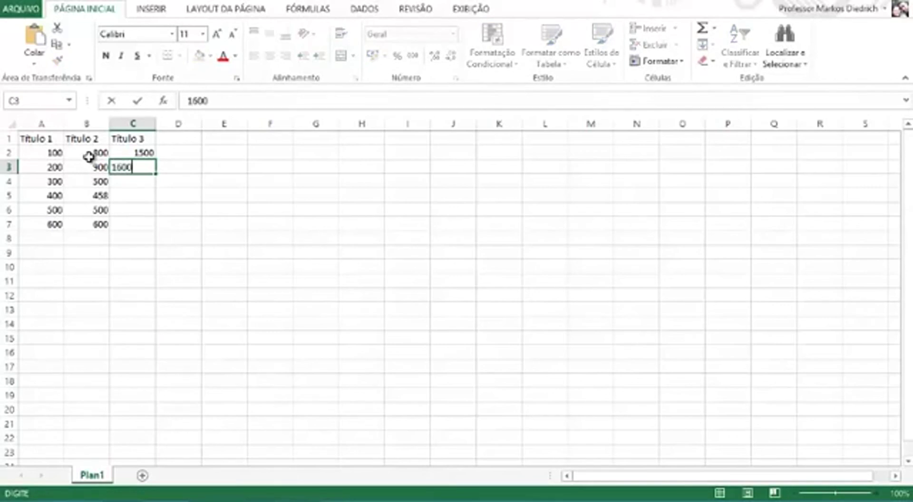
pyautogui.press('Return')
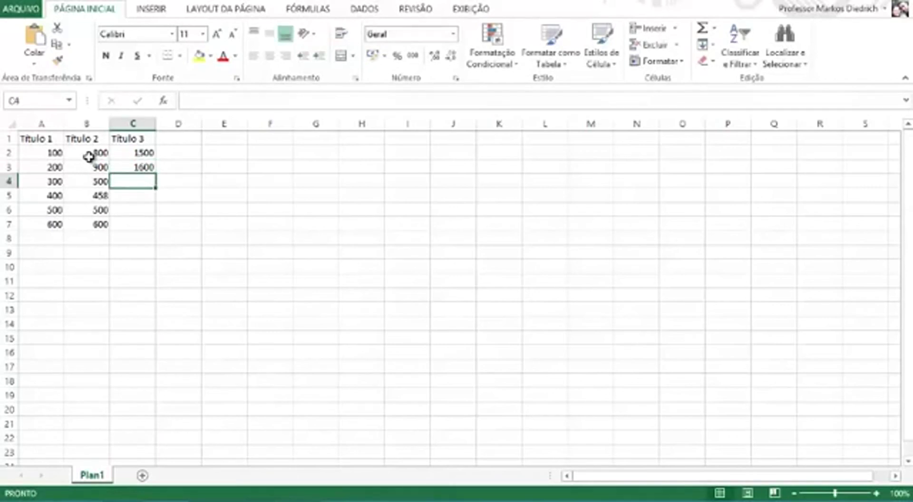
pyautogui.write('700')
pyautogui.press('Return')
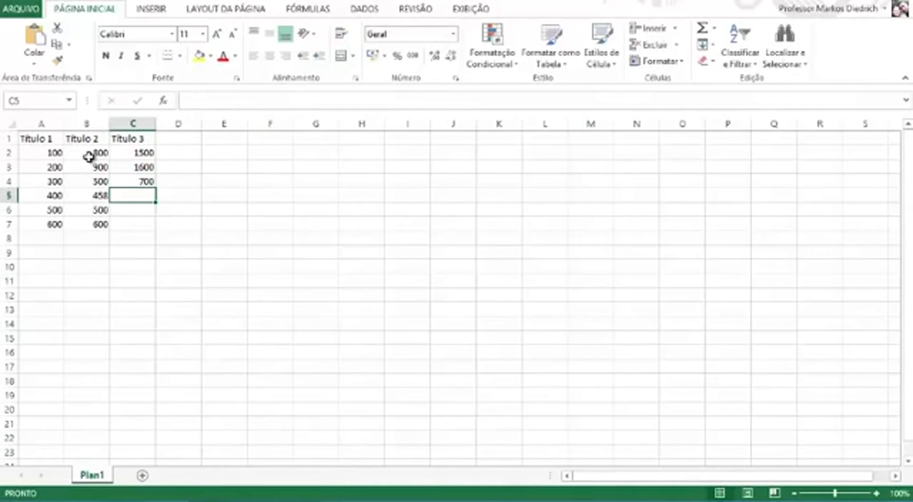
# - Complete the Título 3 column with 50, 500 and 600 in cells C5 to C7
pyautogui.write('50')
pyautogui.press('Return')
pyautogui.write('500')
pyautogui.press('Return')
pyautogui.write('600')
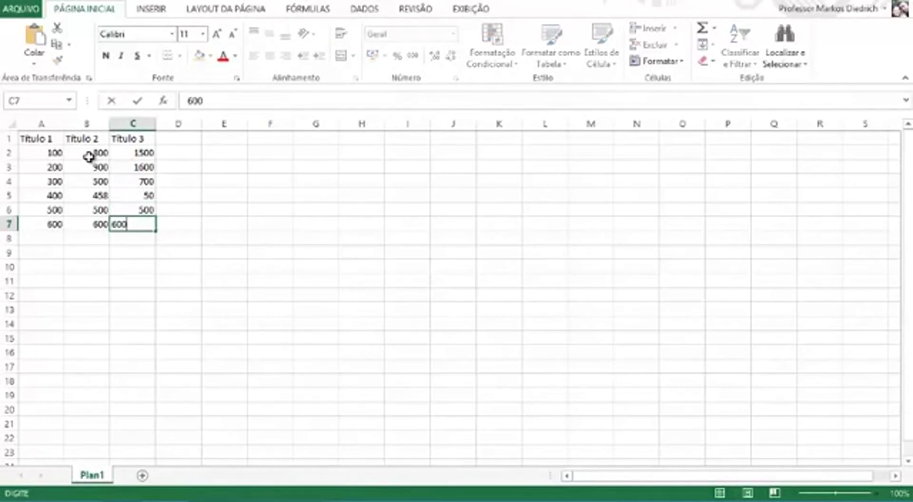
pyautogui.press('Return')
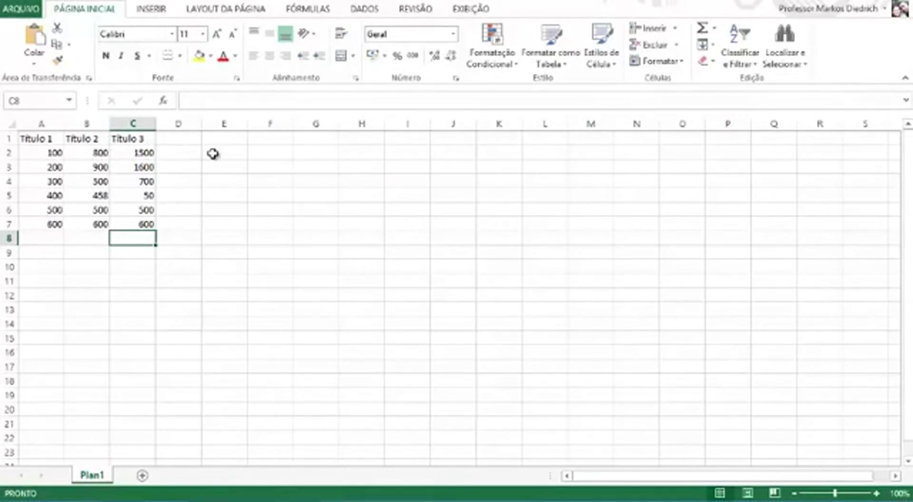
# - Insert a blank sheet column before the Título 2 column, with the whole of column B selected
pyautogui.click(86, 124)
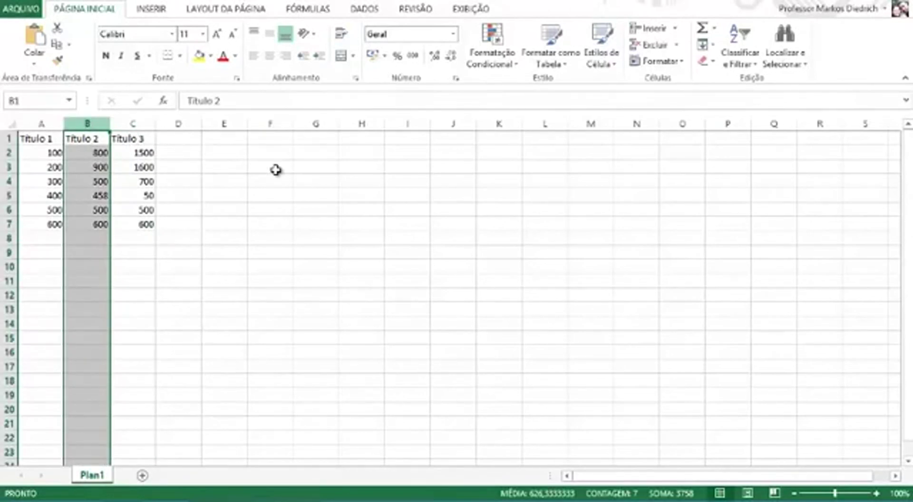
pyautogui.click(675, 29)
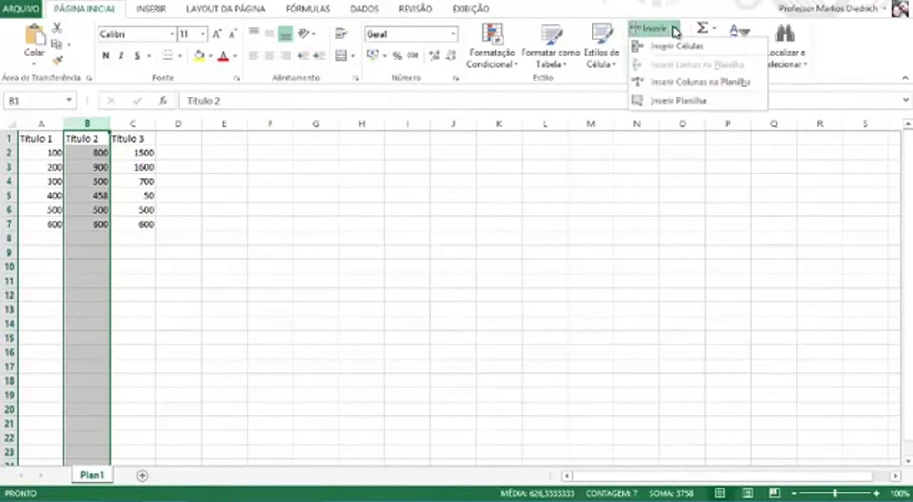
pyautogui.click(701, 82)
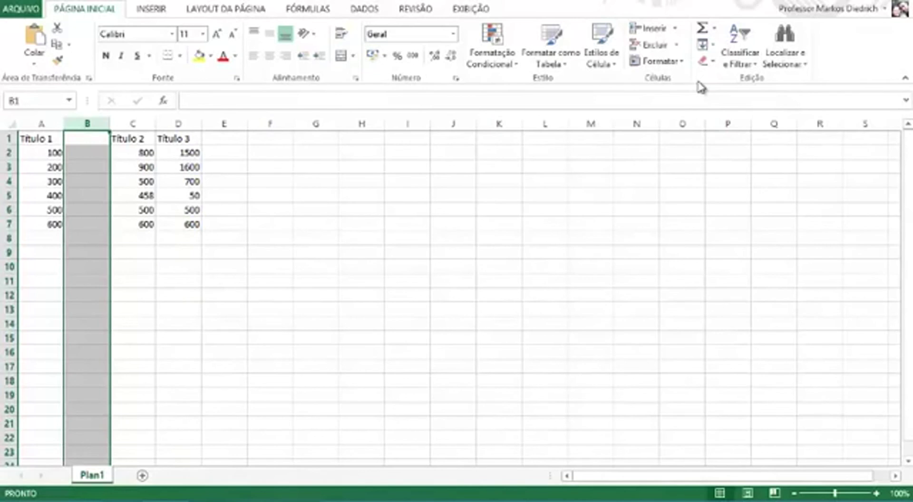
# - Undo the column insertion and select the empty cell G12
pyautogui.hotkey('ctrl', 'z')
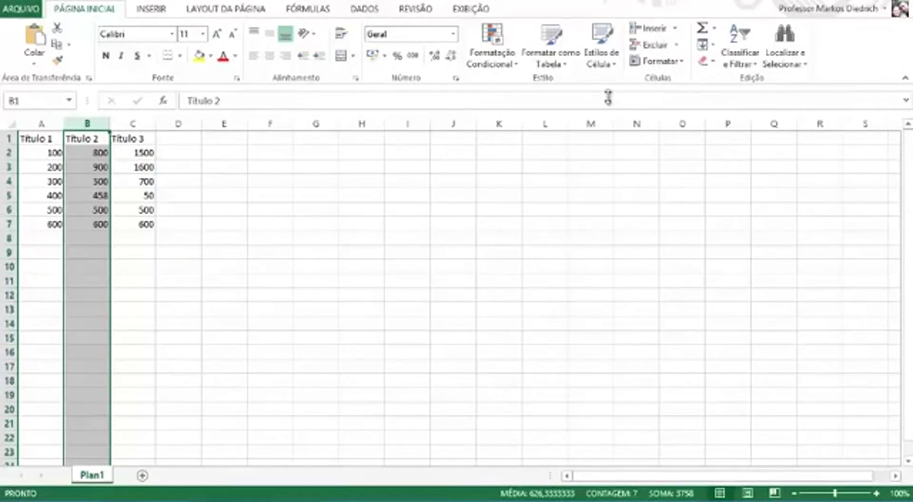
pyautogui.click(298, 292)
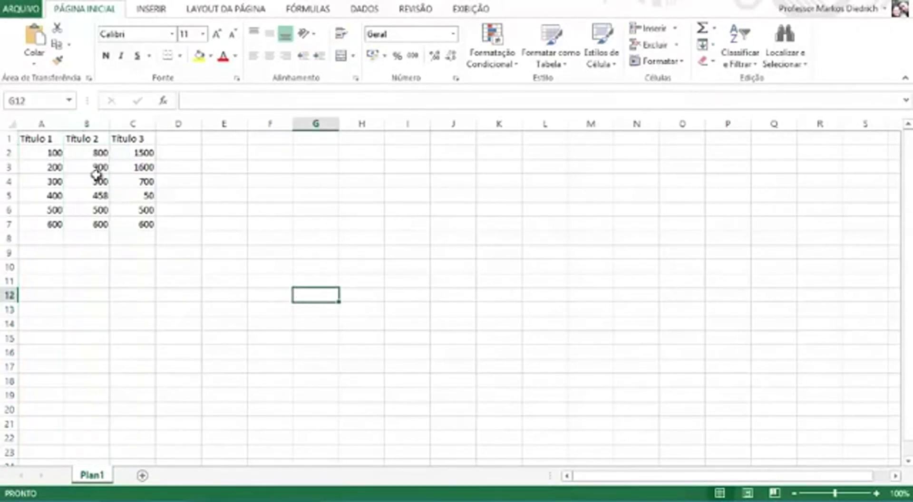
# - Insert a blank column between the Título 1 and Título 2 columns, then select the empty cell B1
pyautogui.click(86, 124)
pyautogui.rightClick(85, 125)
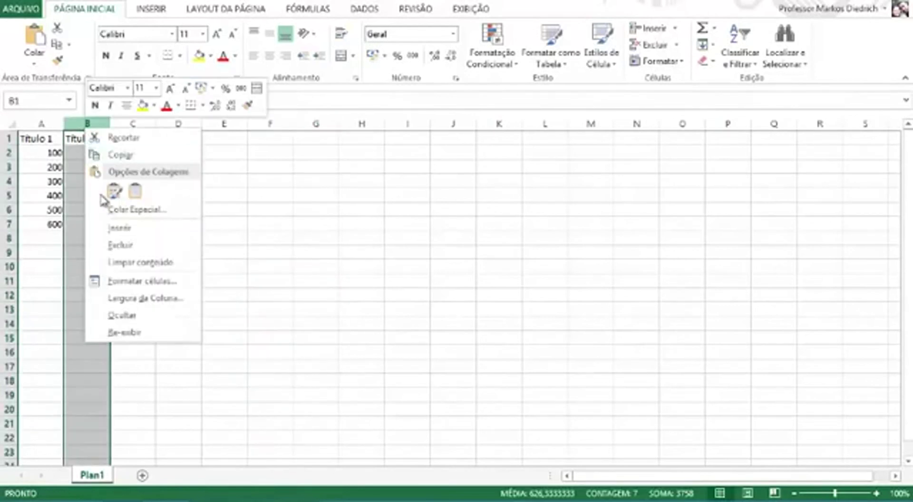
pyautogui.click(108, 227)
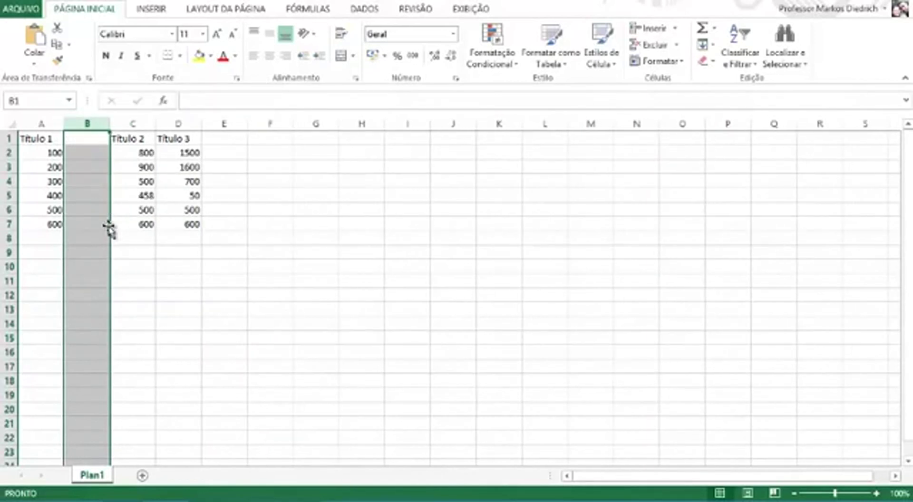
pyautogui.click(88, 137)
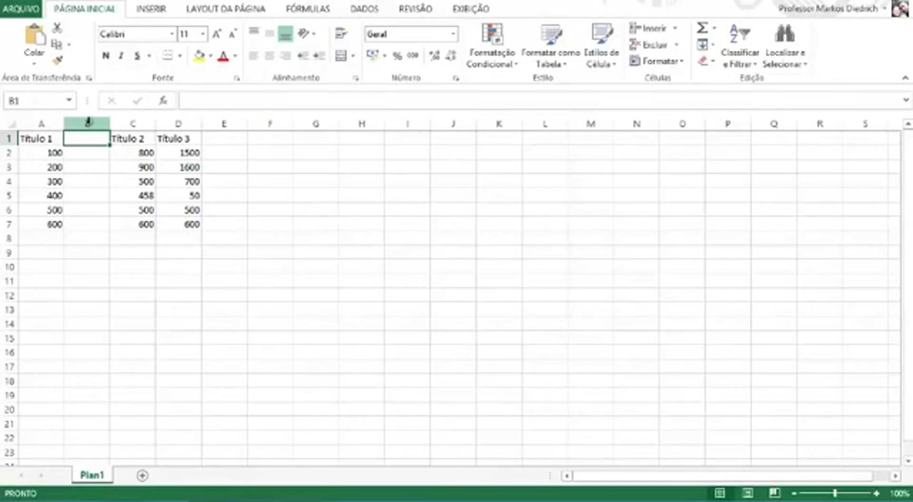
# - Delete the blank column B, then undo the deletion
pyautogui.click(88, 122)
pyautogui.rightClick(88, 124)
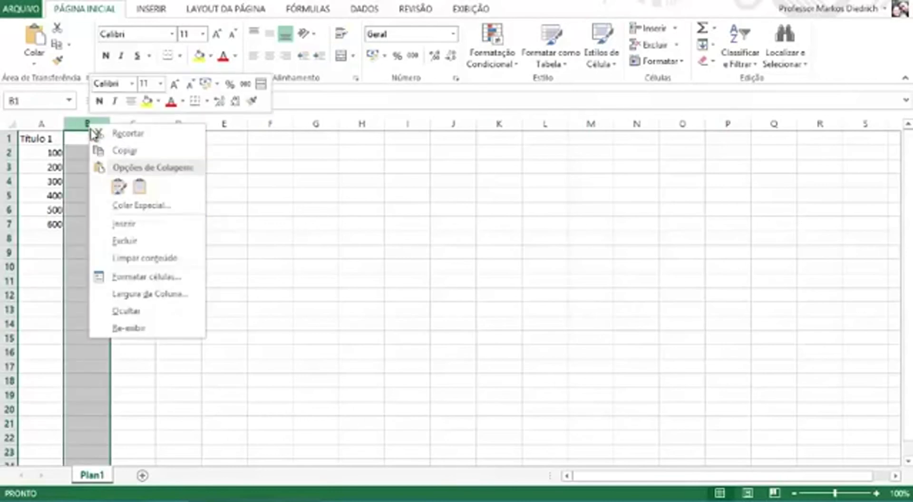
pyautogui.click(125, 242)
pyautogui.hotkey('ctrl', 'z')
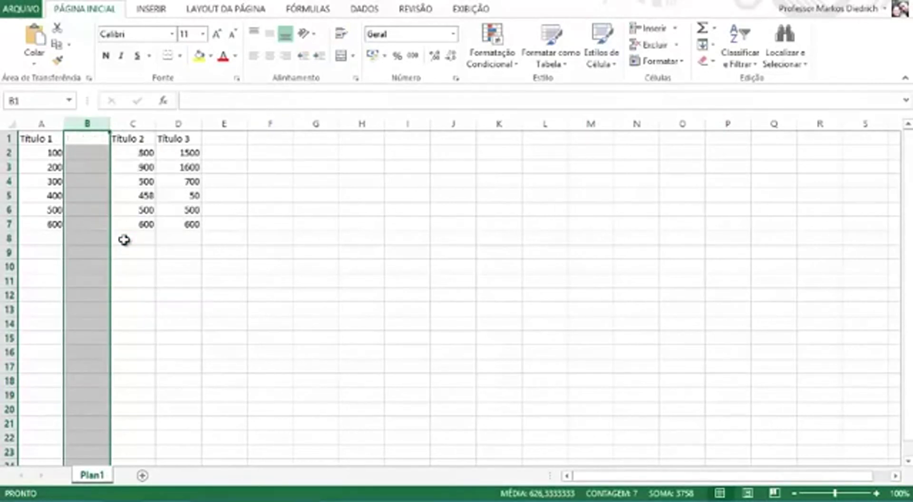
# - Delete the blank column B from the sheet and select the empty cell G4
pyautogui.click(679, 46)
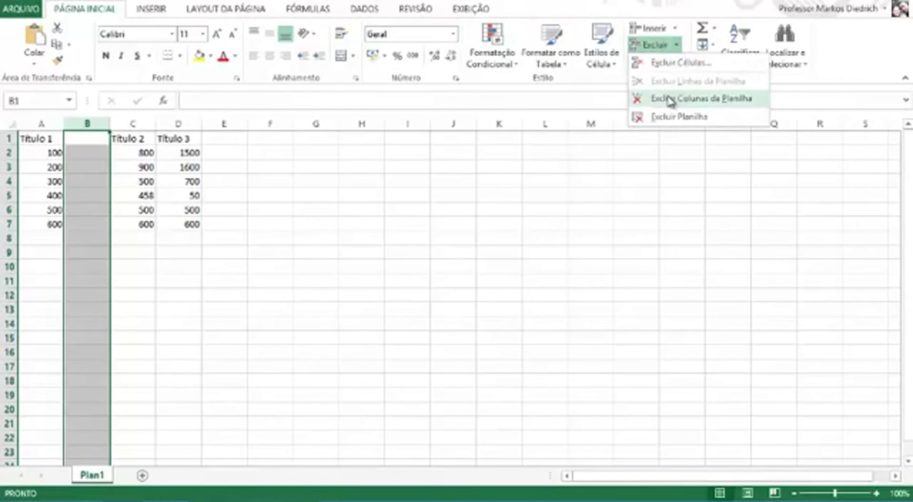
pyautogui.click(718, 106)
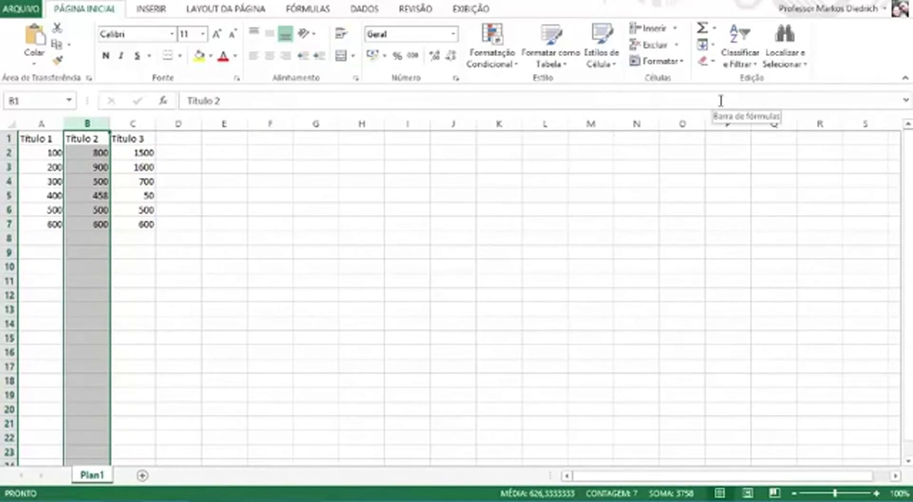
pyautogui.click(309, 184)
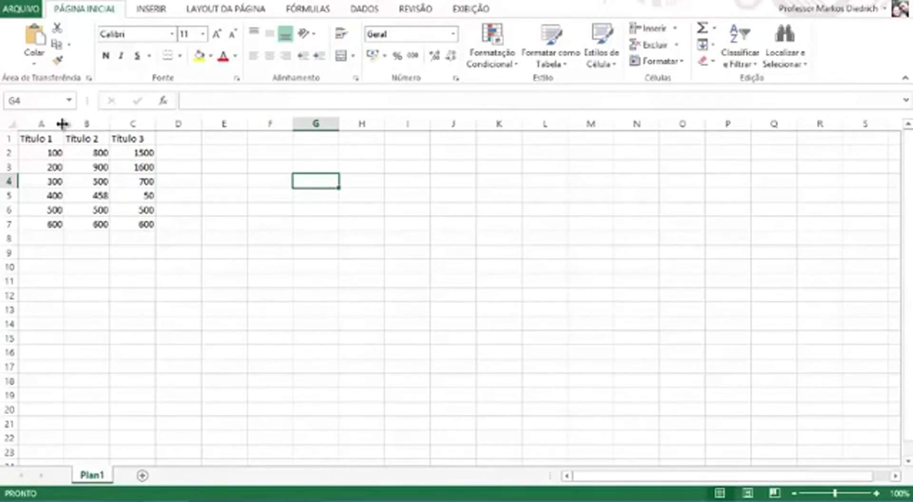
# - Widen columns A, B and C to about the same width
pyautogui.moveTo(62, 124); pyautogui.dragTo(80, 126)
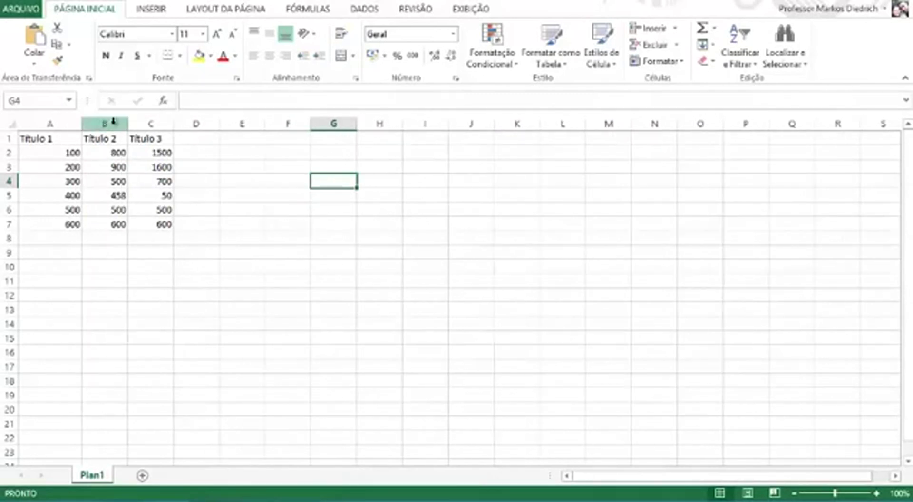
pyautogui.moveTo(129, 124); pyautogui.dragTo(208, 126)
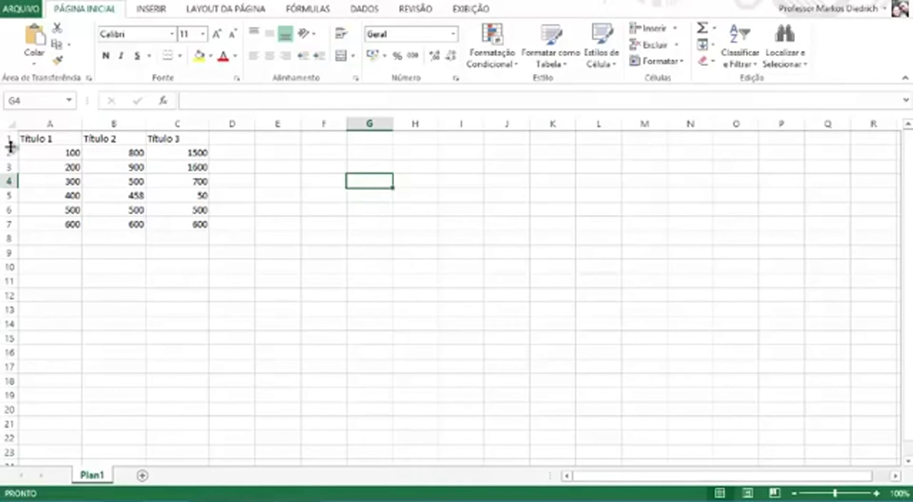
# - Increase the heights of rows 1 and 5 to about double, and set the height of row 7 to 30
pyautogui.moveTo(9, 145); pyautogui.dragTo(9, 159)
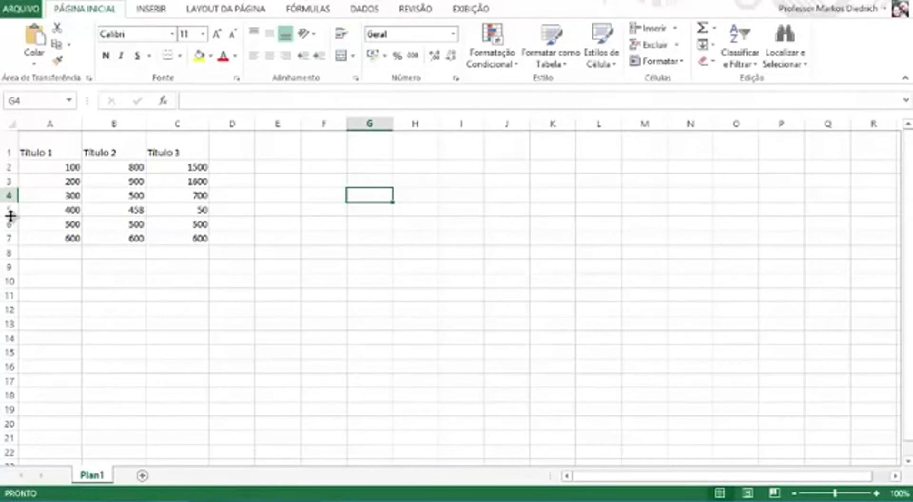
pyautogui.moveTo(9, 216); pyautogui.dragTo(11, 231)
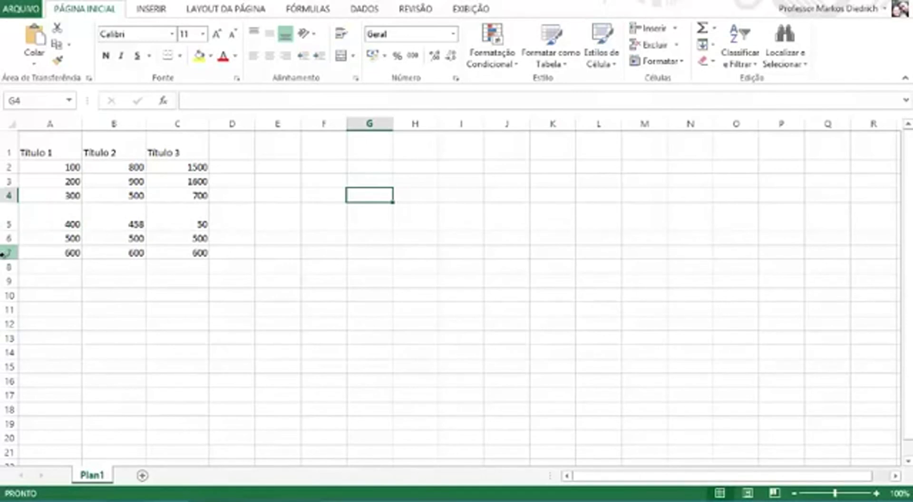
pyautogui.click(6, 253)
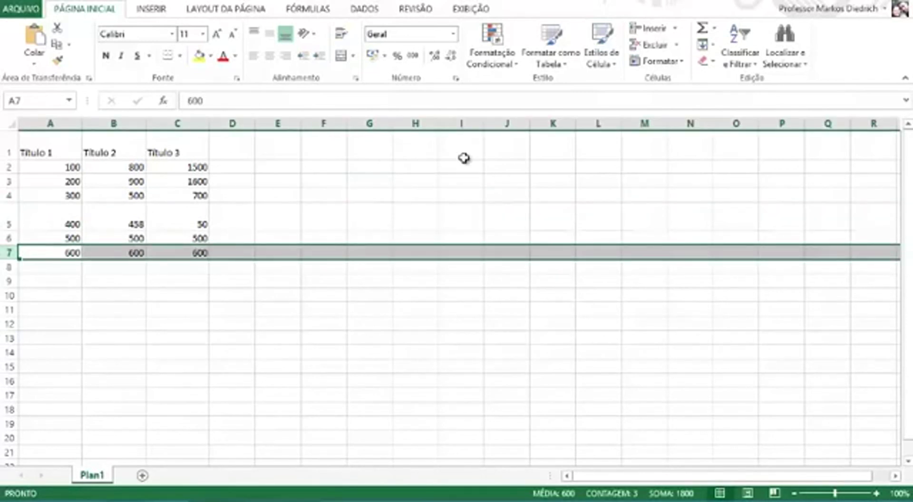
pyautogui.click(683, 62)
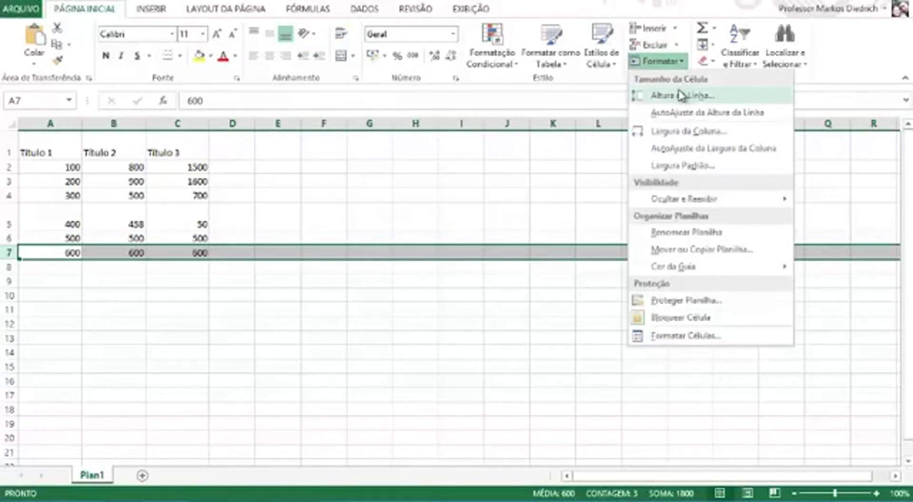
pyautogui.click(683, 95)
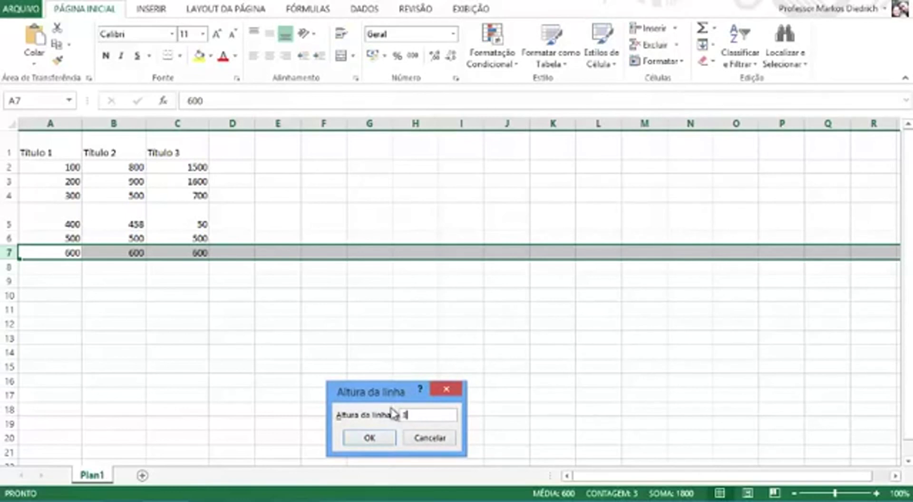
pyautogui.write('30')
pyautogui.click(376, 436)
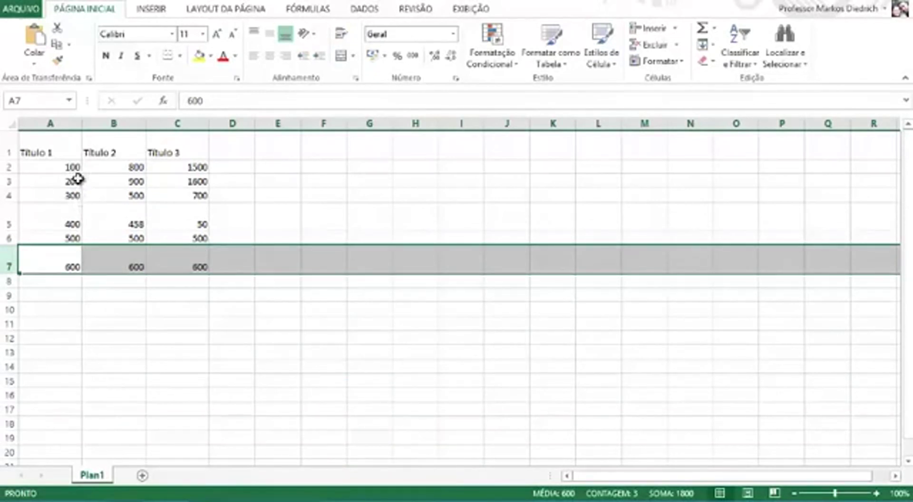
# - Set the width of the Título 3 column (C) to 8,75
pyautogui.click(183, 124)
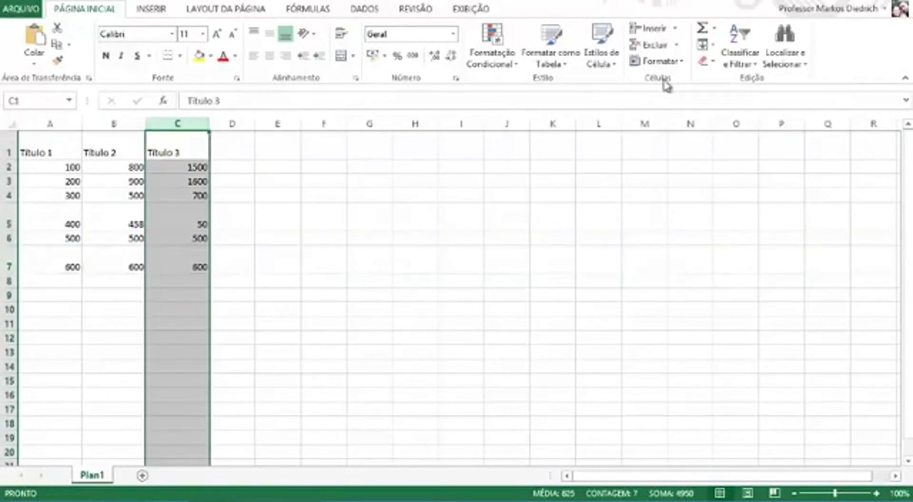
pyautogui.click(680, 62)
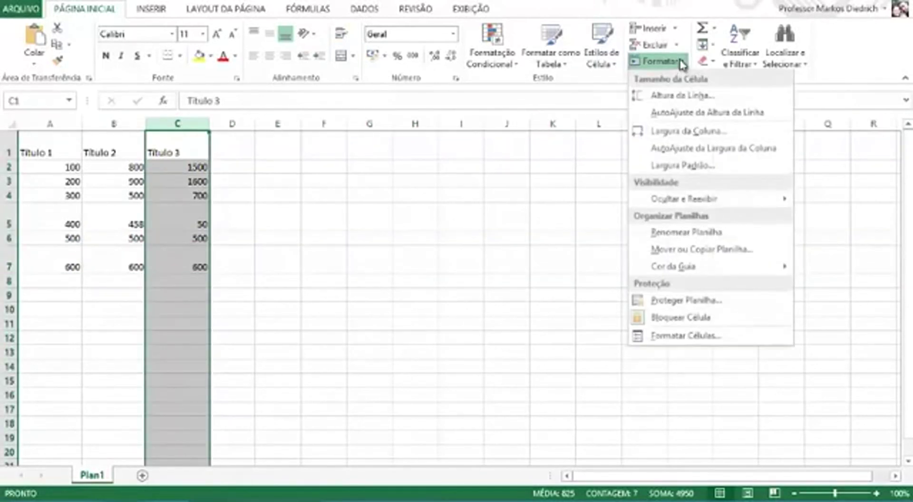
pyautogui.click(677, 135)
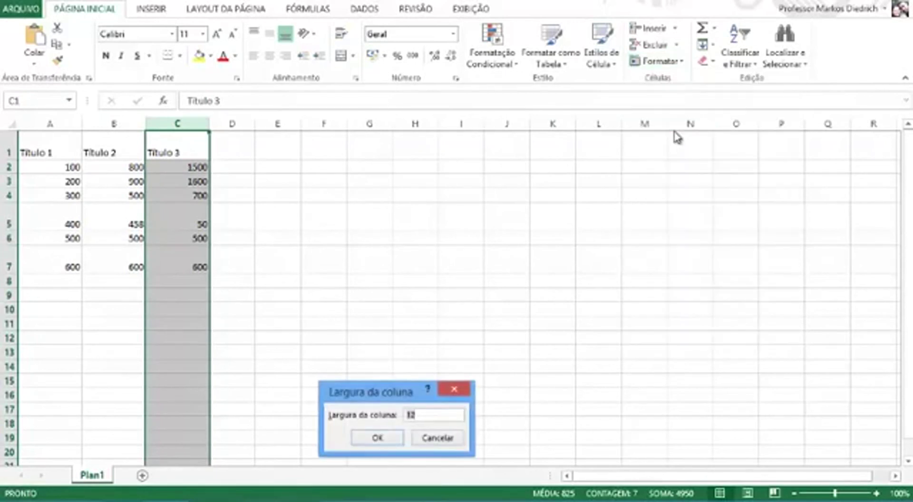
pyautogui.write('12')
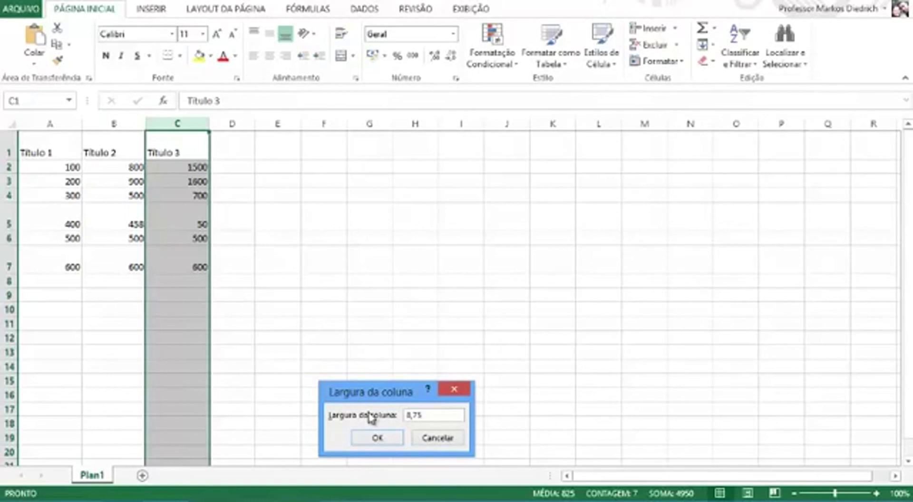
pyautogui.click(375, 437)
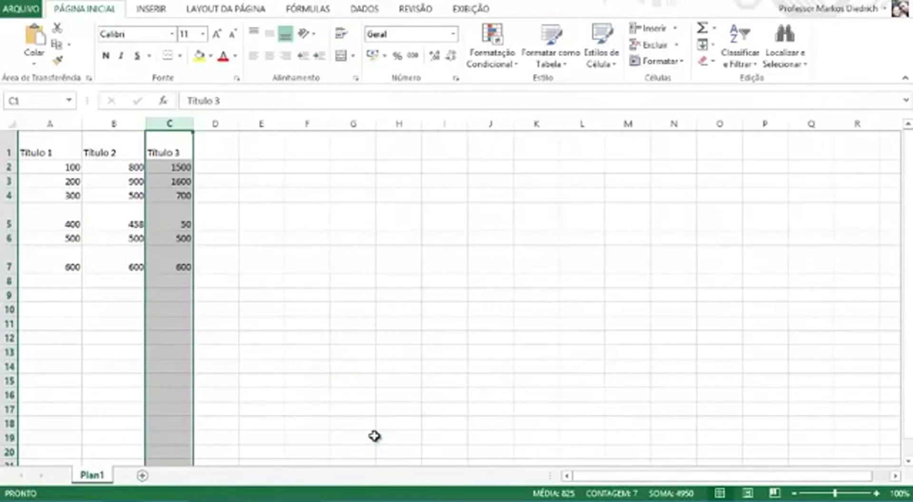
pyautogui.moveTo(241, 124); pyautogui.dragTo(241, 124)
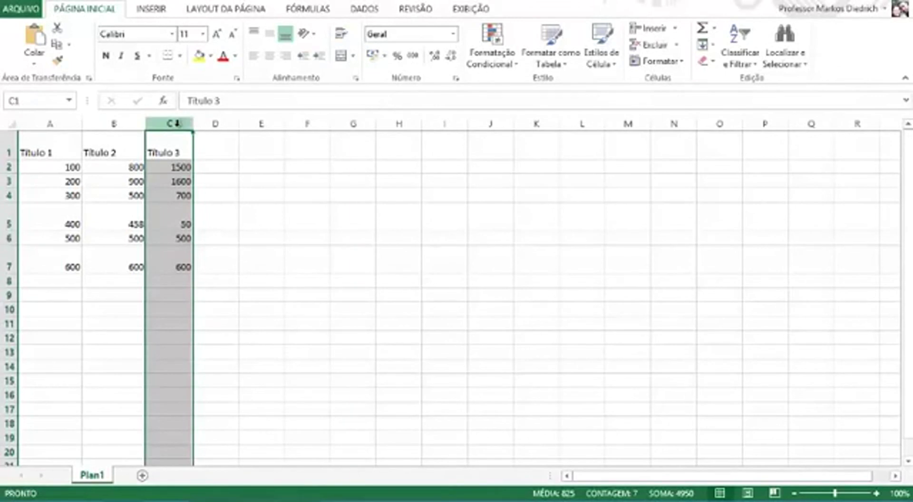
# - Look at the width command available for column C and the height command available for row 5, then select the empty cell E10
pyautogui.rightClick(179, 125)
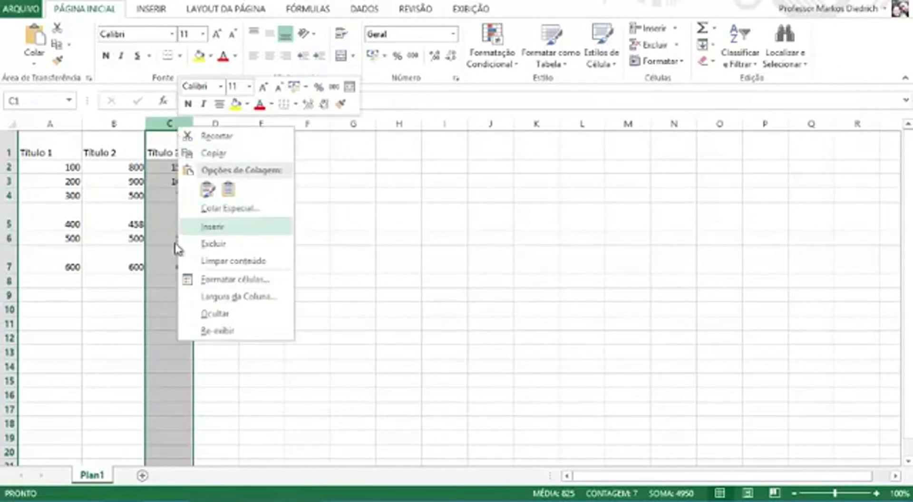
pyautogui.press('Escape')
pyautogui.rightClick(163, 121)
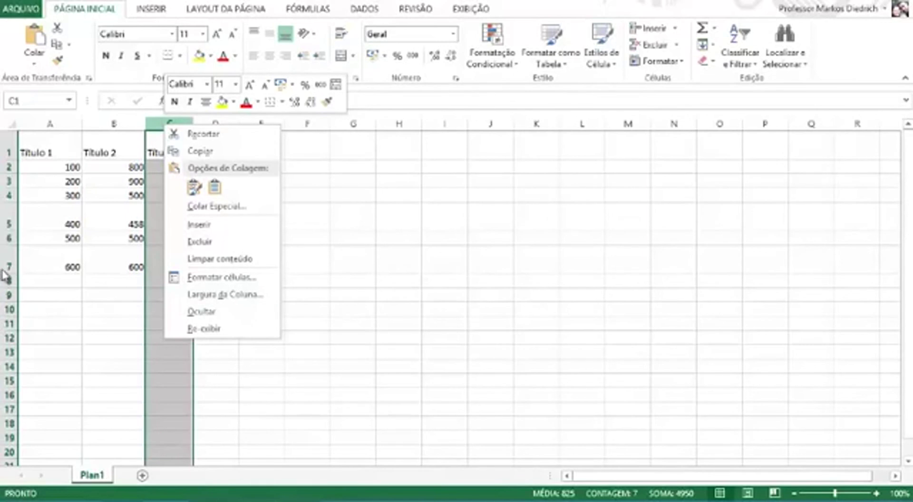
pyautogui.rightClick(6, 228)
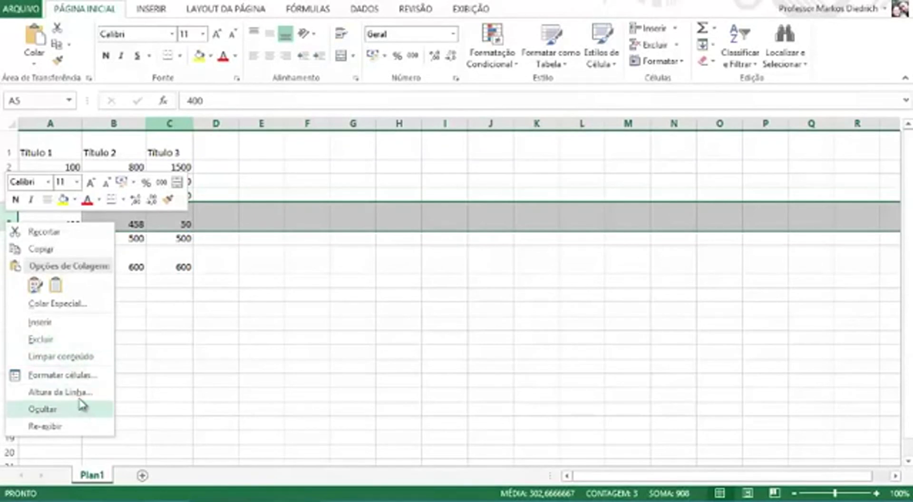
pyautogui.press('Escape')
pyautogui.click(258, 313)
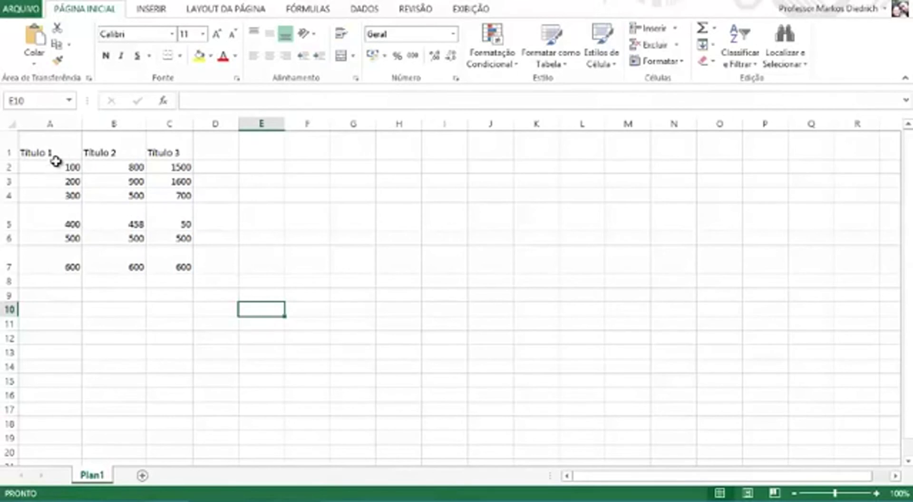
# - Select all cells of the worksheet
pyautogui.click(11, 123)
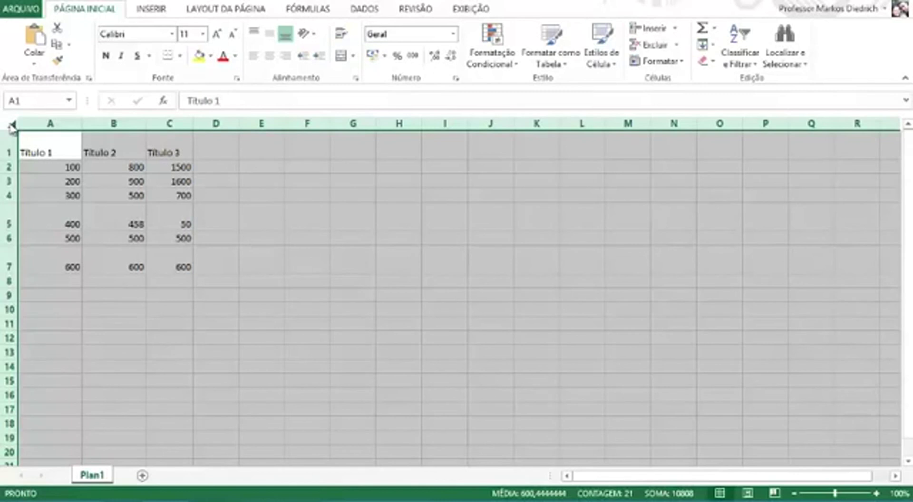
pyautogui.press('super')
pyautogui.write('lu')
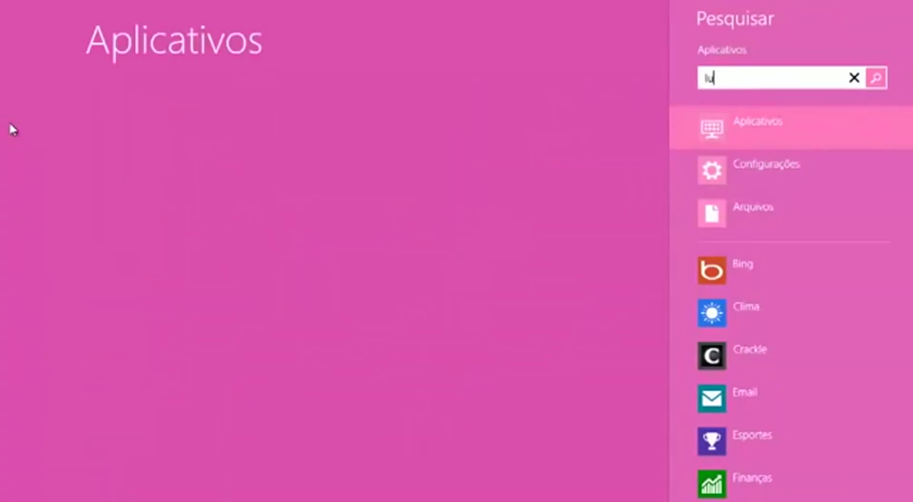
pyautogui.write('pa')
pyautogui.press('Escape')
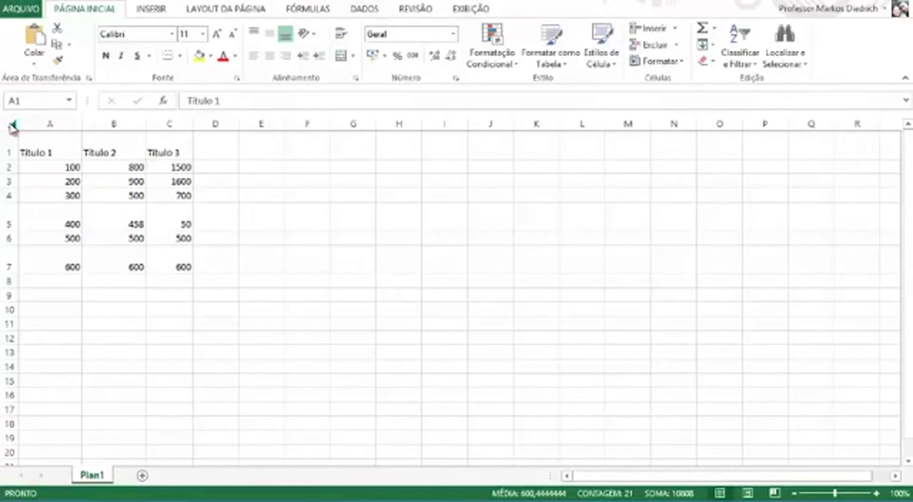
pyautogui.press('super')
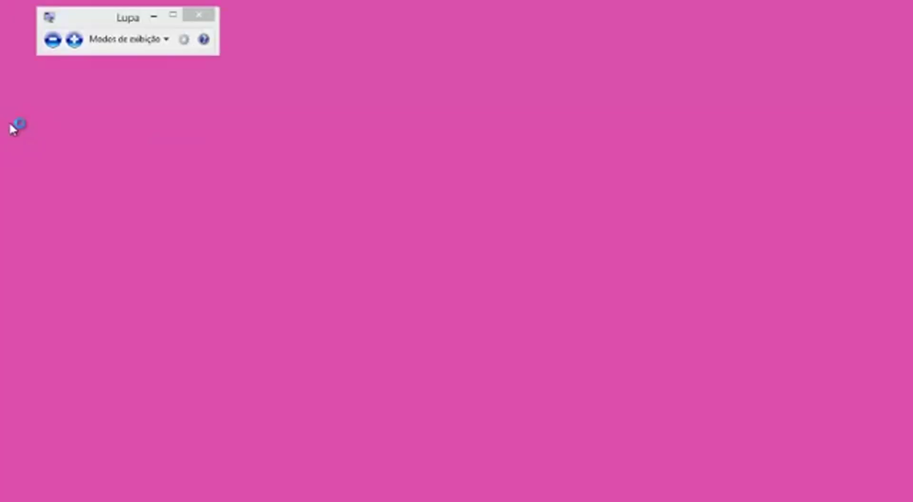
pyautogui.write('e')
pyautogui.press('BackSpace')
pyautogui.write('telac')
pyautogui.press('BackSpace')
pyautogui.press('BackSpace')
pyautogui.press('BackSpace')
pyautogui.write('clad')
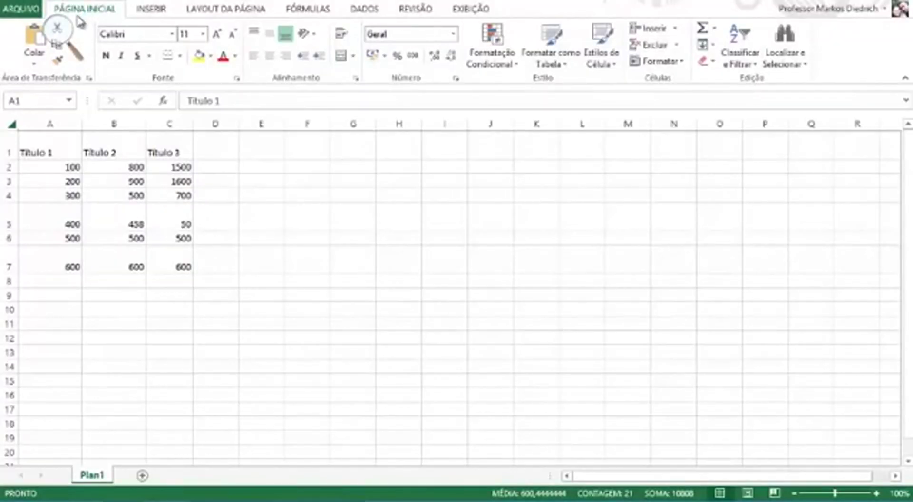
pyautogui.click(58, 29)
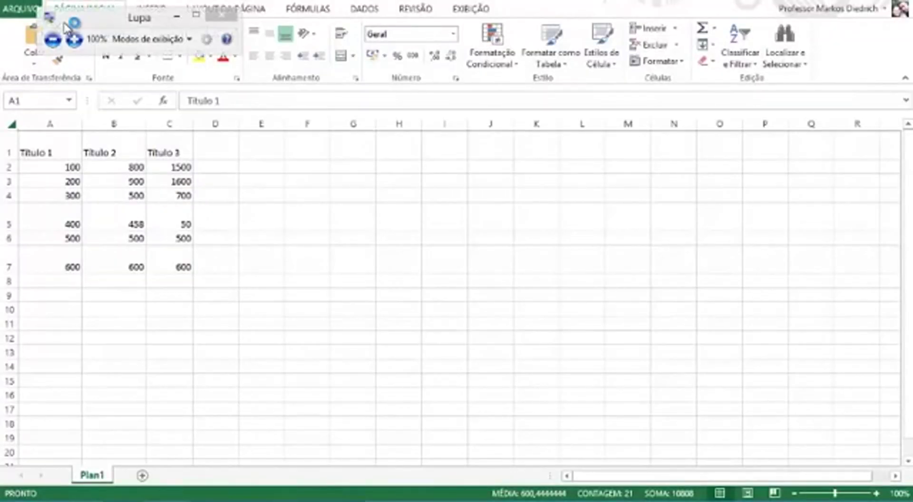
pyautogui.click(224, 14)
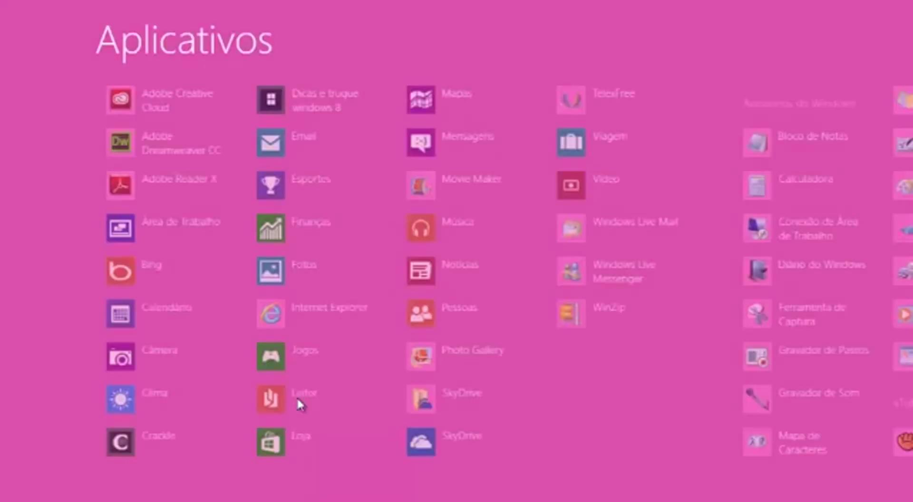
# - Search for "teclado", open Teclado Virtual, move it below the data to view the Delete key, and minimize it
pyautogui.write('teclado')
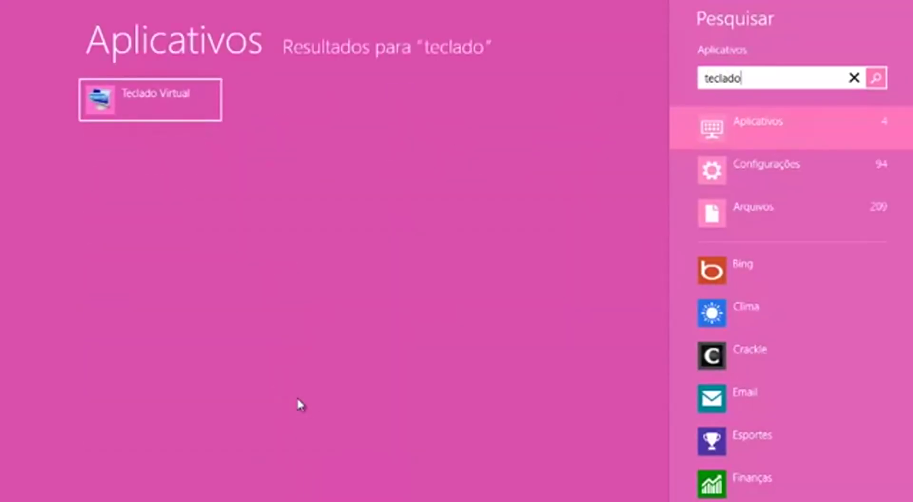
pyautogui.press('Return')
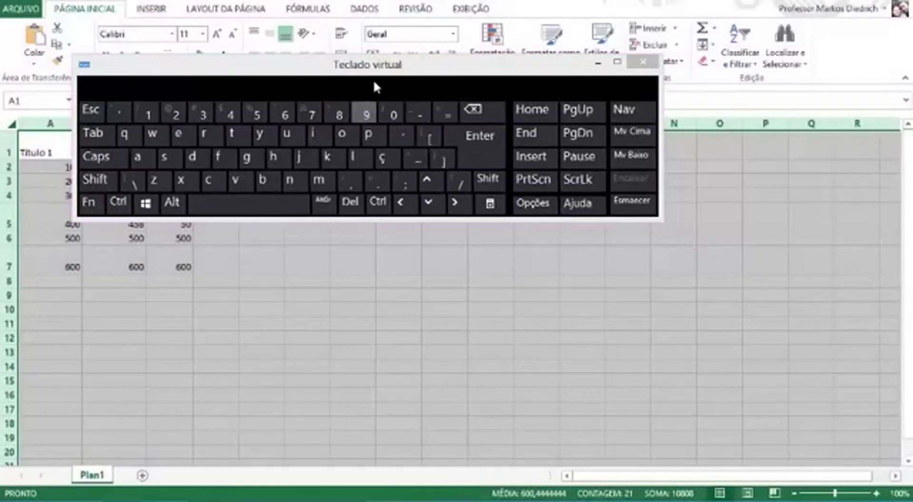
pyautogui.moveTo(408, 67); pyautogui.dragTo(418, 320)
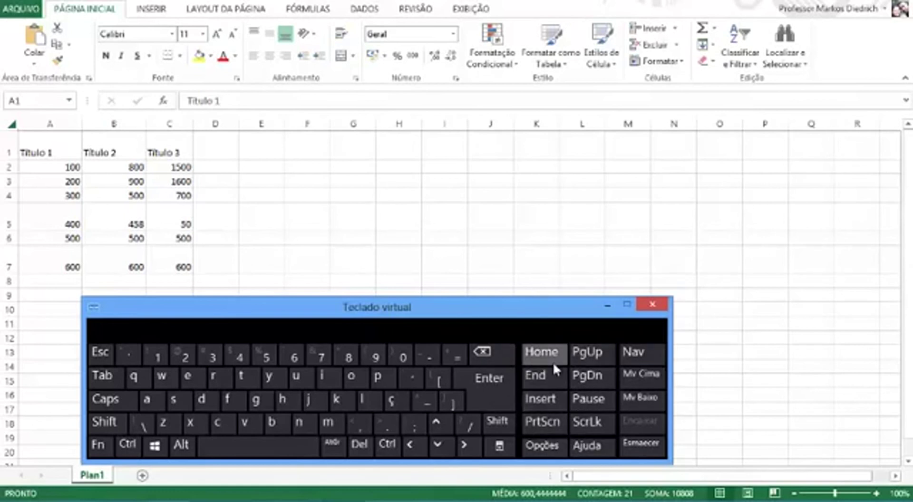
pyautogui.click(608, 305)
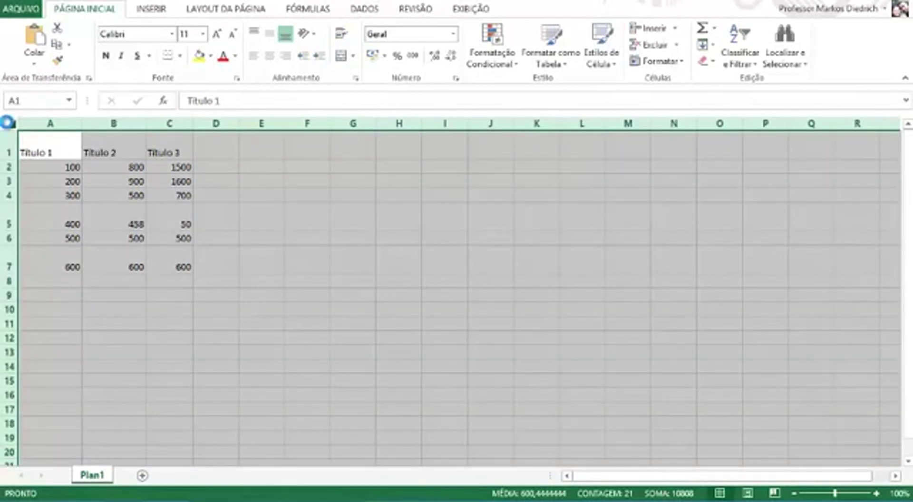
# - Clear the contents of the entire worksheet and select the empty cell B3
pyautogui.press('Delete')
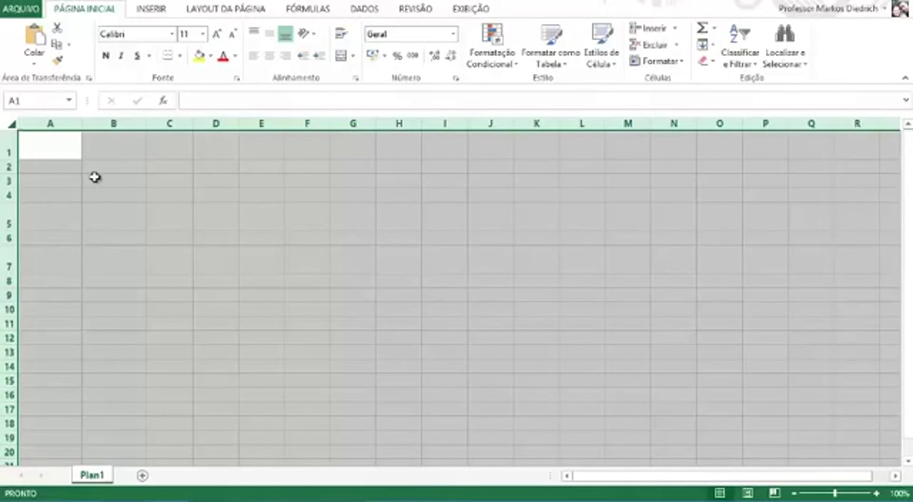
pyautogui.click(92, 178)
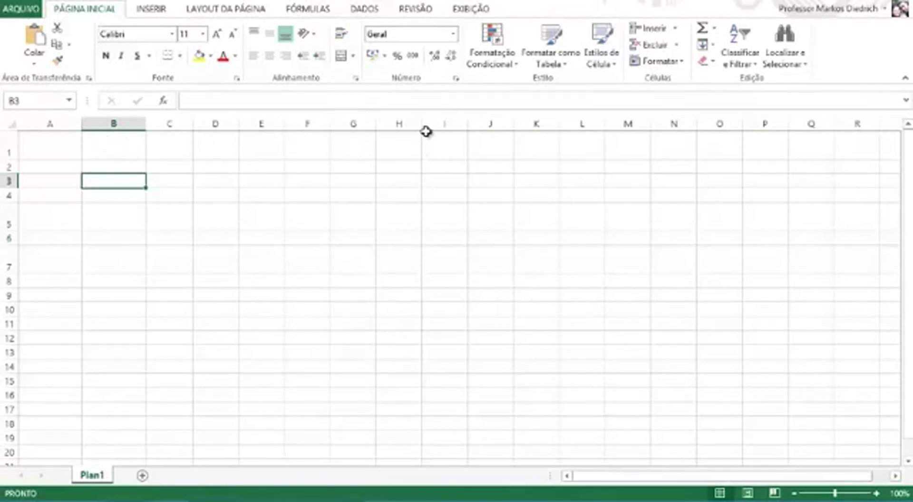
# - Set the width of columns A through C to 8,43
pyautogui.moveTo(421, 123); pyautogui.dragTo(421, 122)
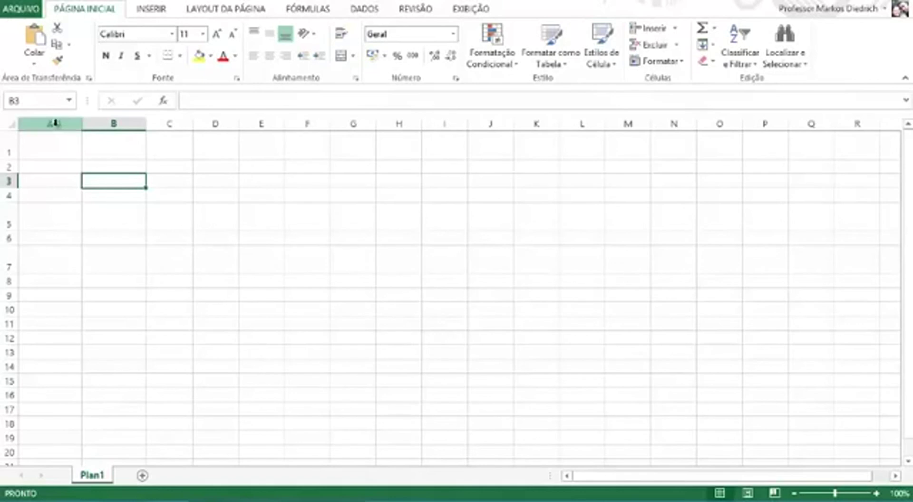
pyautogui.moveTo(52, 124); pyautogui.dragTo(192, 128)
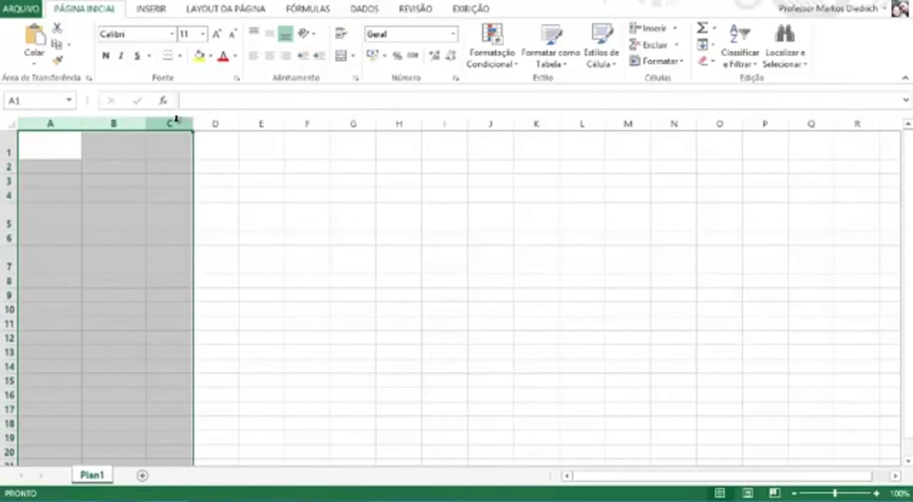
pyautogui.rightClick(178, 124)
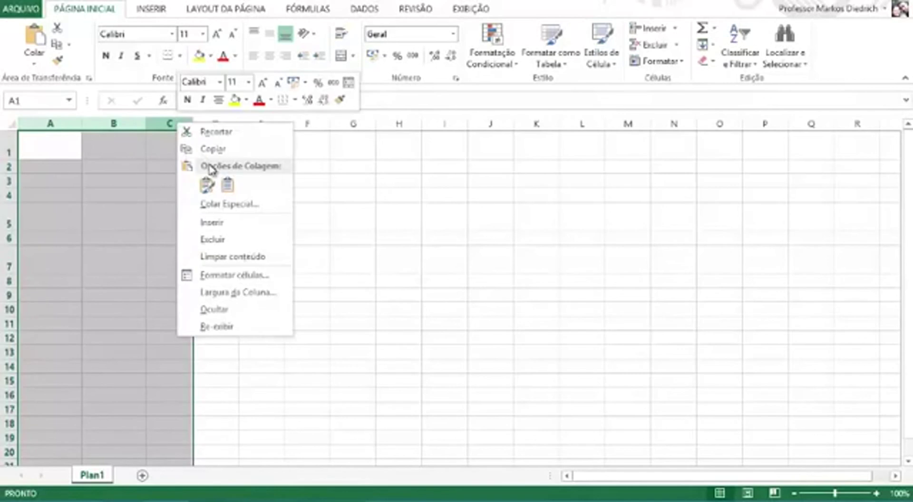
pyautogui.click(249, 293)
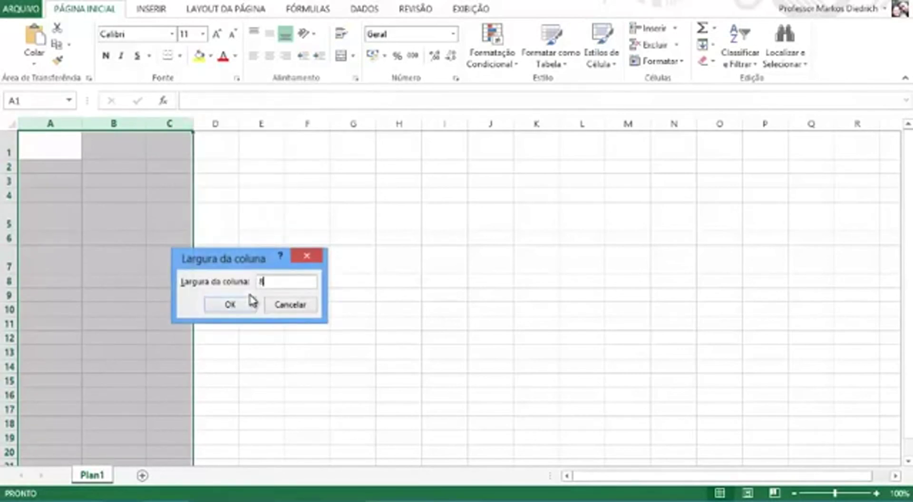
pyautogui.write('8,43')
pyautogui.click(238, 306)
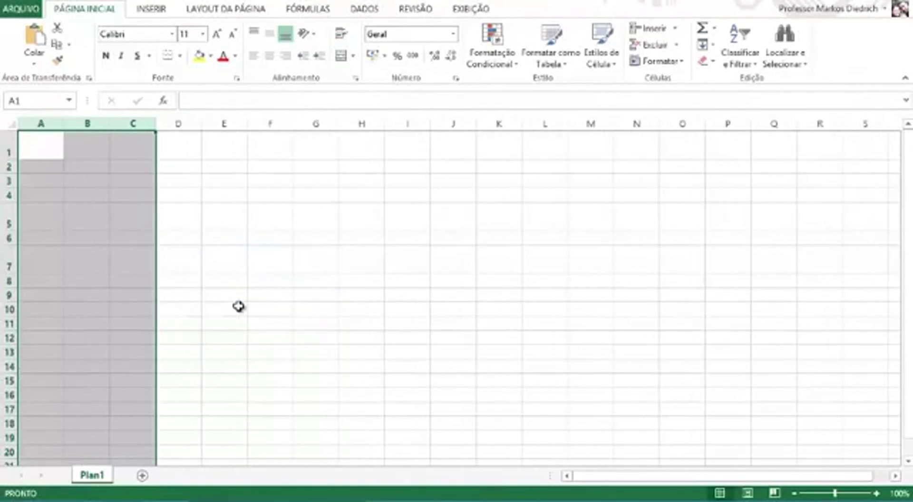
pyautogui.click(190, 279)
pyautogui.moveTo(5, 150); pyautogui.dragTo(7, 267)
pyautogui.click(101, 279)
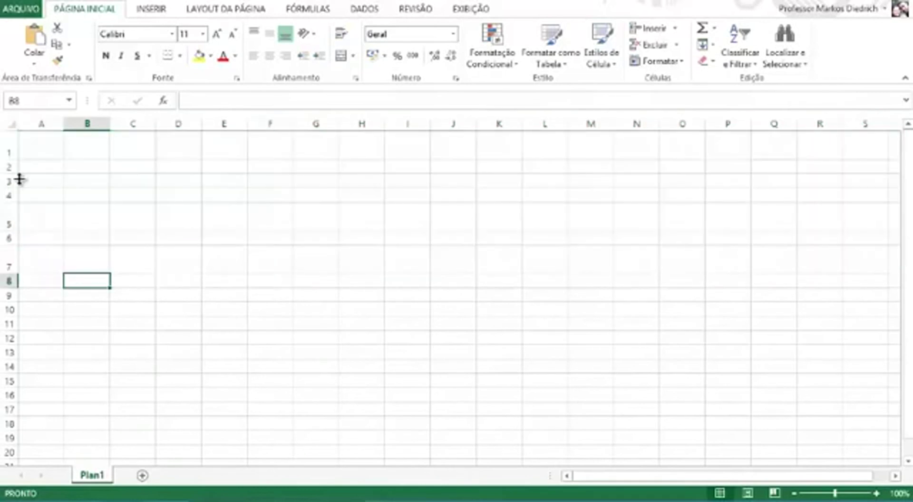
# - Set the height of rows 1 through 7 to 15
pyautogui.moveTo(4, 150); pyautogui.dragTo(3, 264)
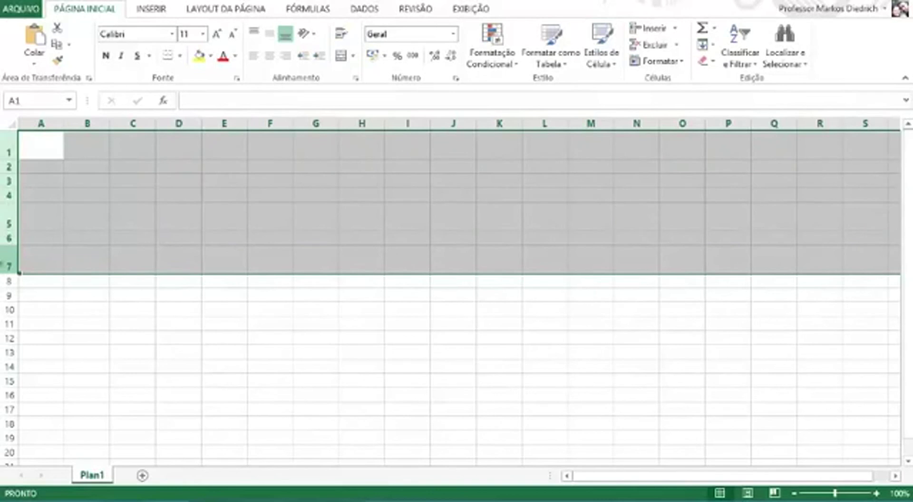
pyautogui.rightClick(3, 264)
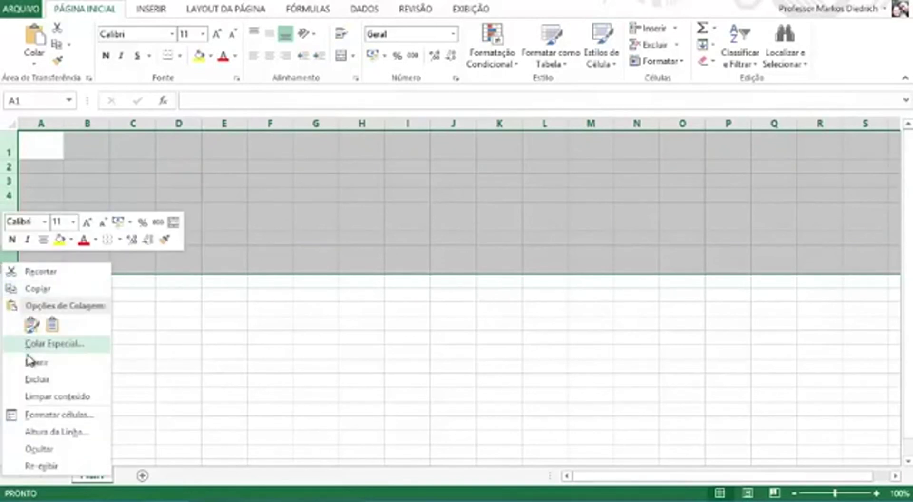
pyautogui.click(53, 432)
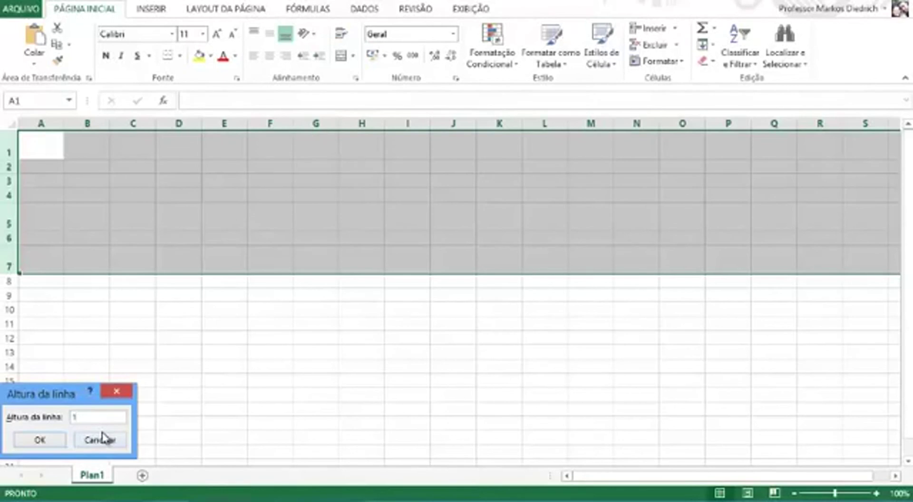
pyautogui.write('15')
pyautogui.click(39, 440)
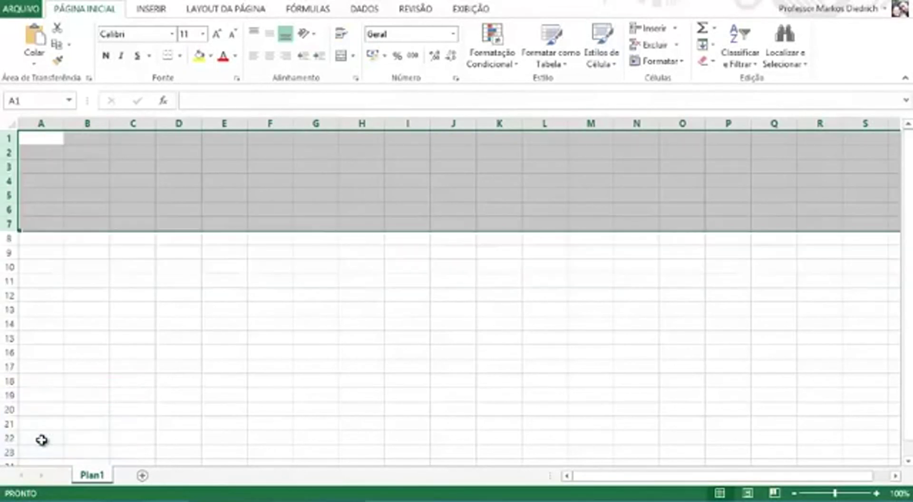
pyautogui.click(155, 295)
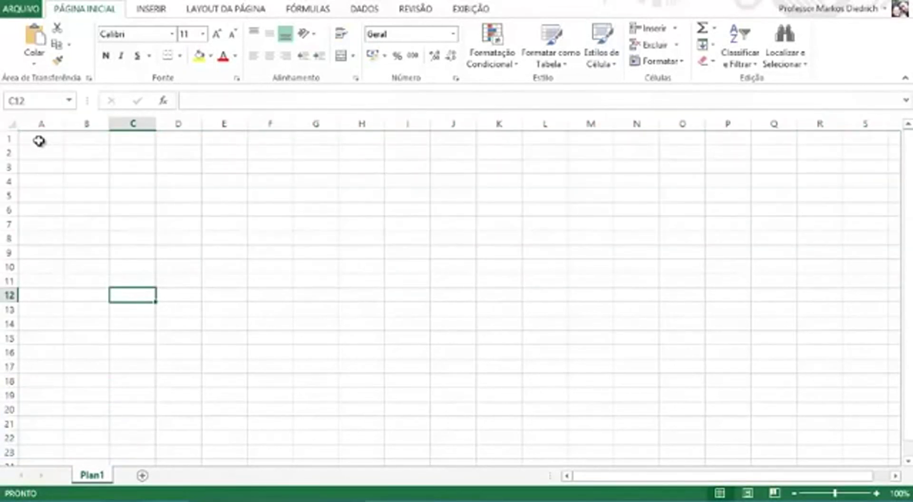
# - Enter the title "Lista de despesas do mês" in cell A1
pyautogui.click(38, 140)
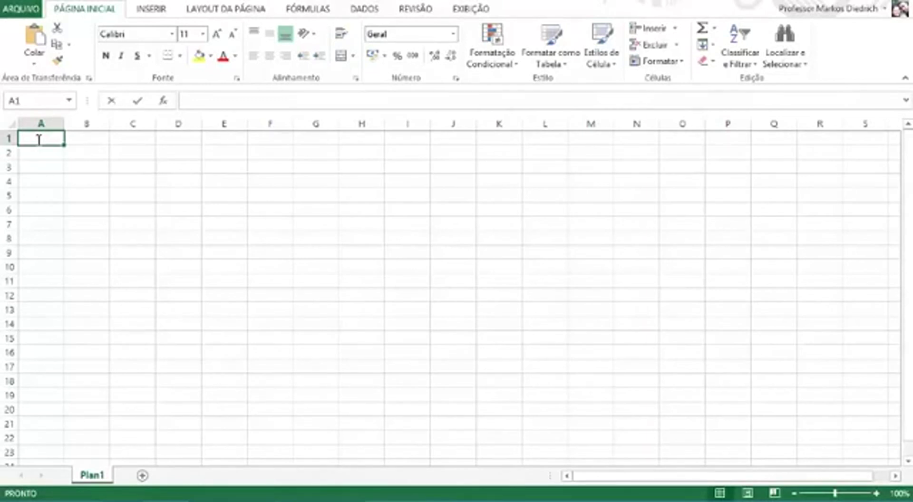
pyautogui.write('Ç')
pyautogui.press('BackSpace')
pyautogui.write('Lista de despespesa')
pyautogui.press('BackSpace')
pyautogui.press('BackSpace')
pyautogui.press('BackSpace')
pyautogui.press('BackSpace')
pyautogui.press('BackSpace')
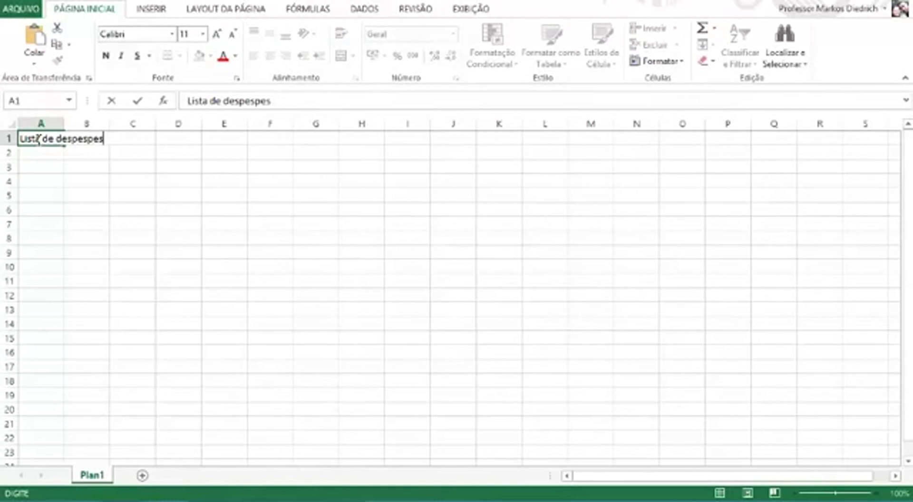
pyautogui.write('sas do mês')
pyautogui.press('Return')
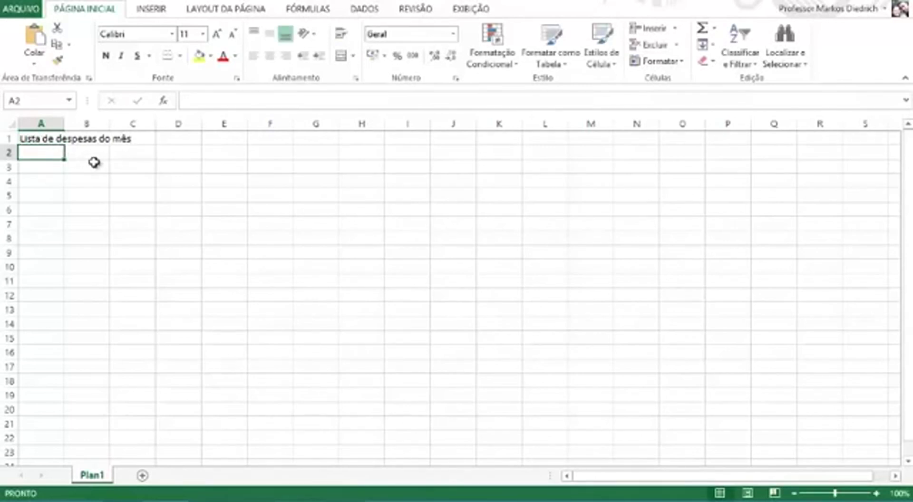
# - Enter "Janeiro" in cell B2 as the first month heading and reselect that cell
pyautogui.click(90, 152)
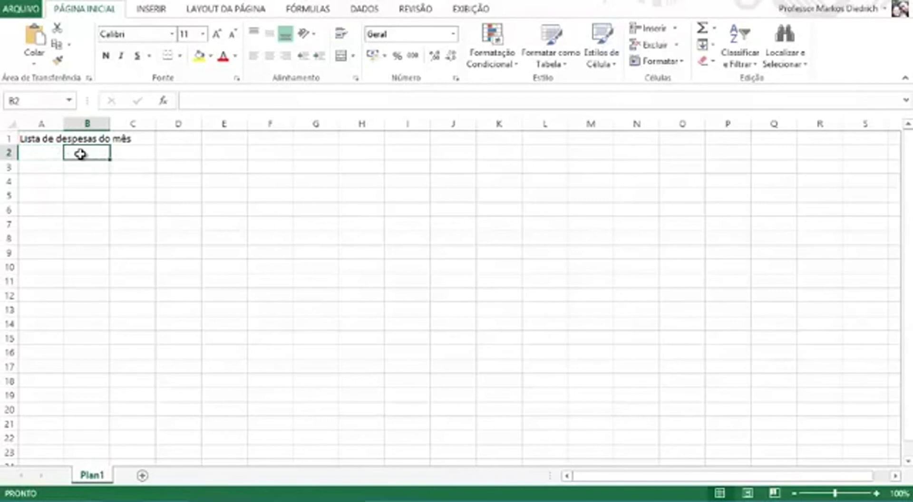
pyautogui.click(129, 156)
pyautogui.click(167, 155)
pyautogui.click(227, 149)
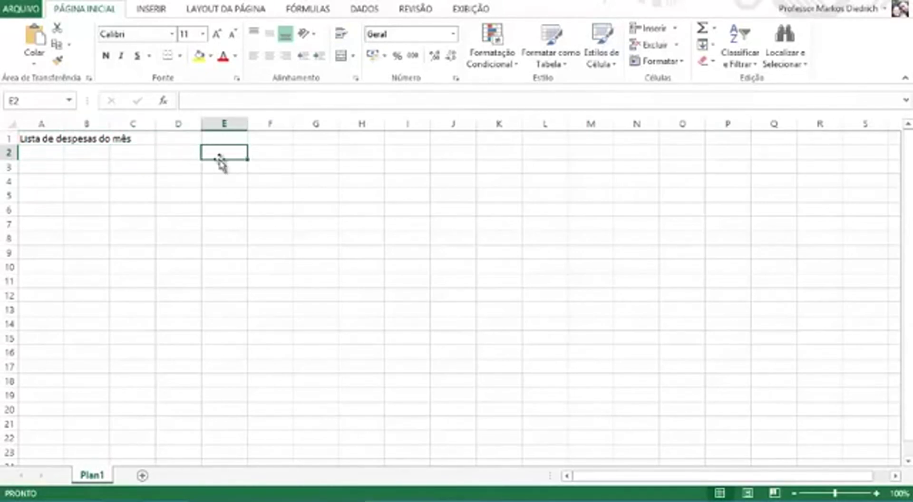
pyautogui.click(82, 157)
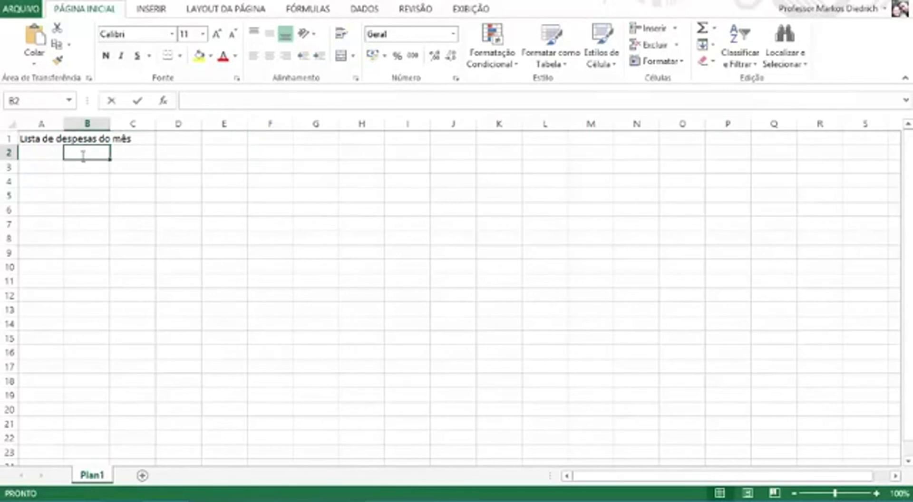
pyautogui.write('Janeiro')
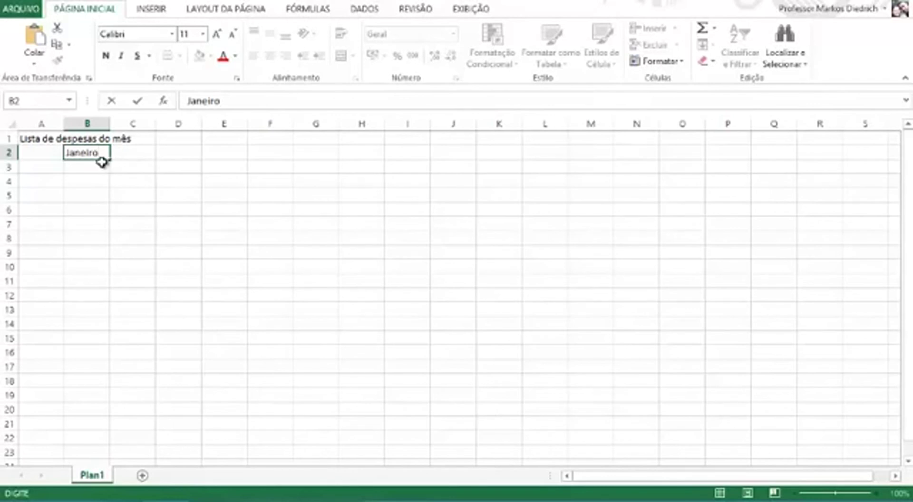
pyautogui.press('Return')
pyautogui.click(95, 151)
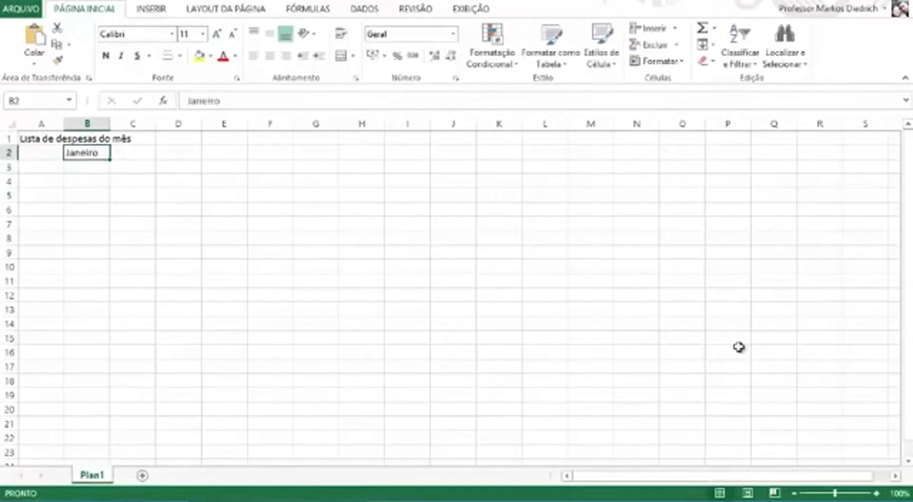
# - Zoom the worksheet to 310% and bring the title in A1 and the month in B2 into view
pyautogui.click(877, 494)
pyautogui.click(877, 494)
pyautogui.click(877, 494)
pyautogui.click(876, 494)
pyautogui.click(877, 494)
pyautogui.click(876, 494)
pyautogui.click(876, 494)
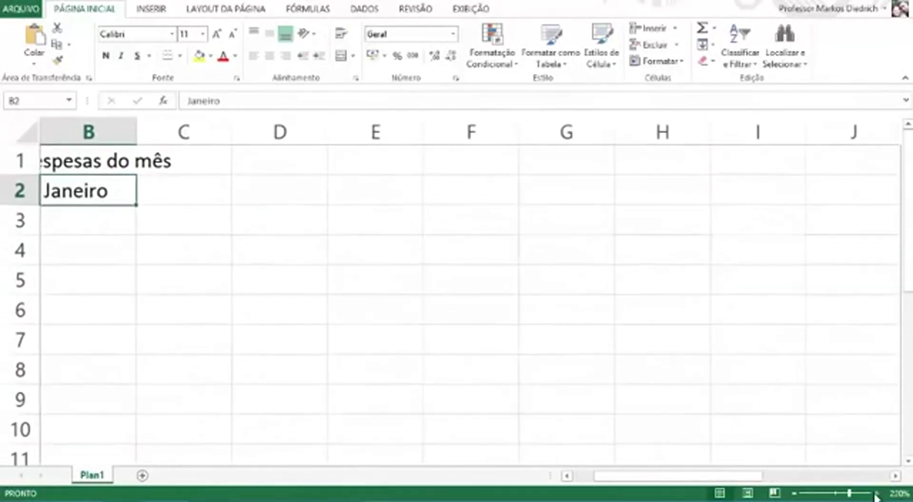
pyautogui.click(876, 493)
pyautogui.click(877, 493)
pyautogui.scroll(7, 687, 485)
pyautogui.moveTo(685, 483); pyautogui.dragTo(644, 484)
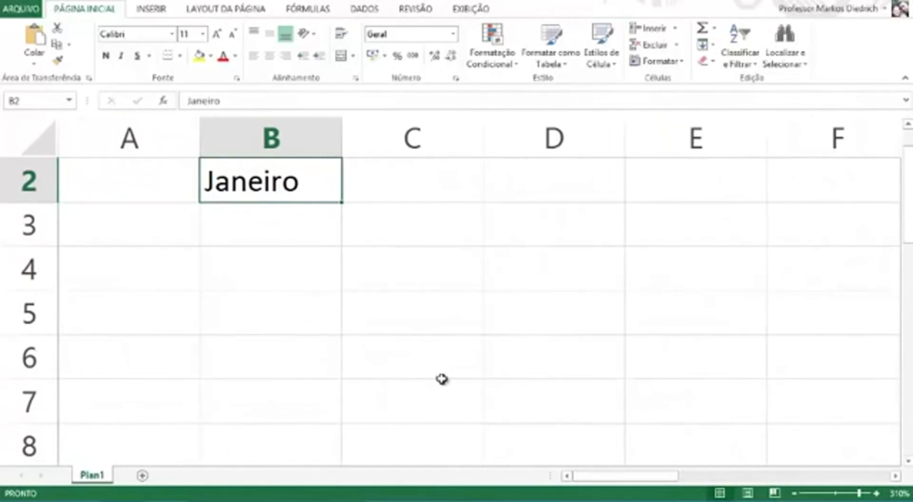
pyautogui.scroll(1, 443, 380)
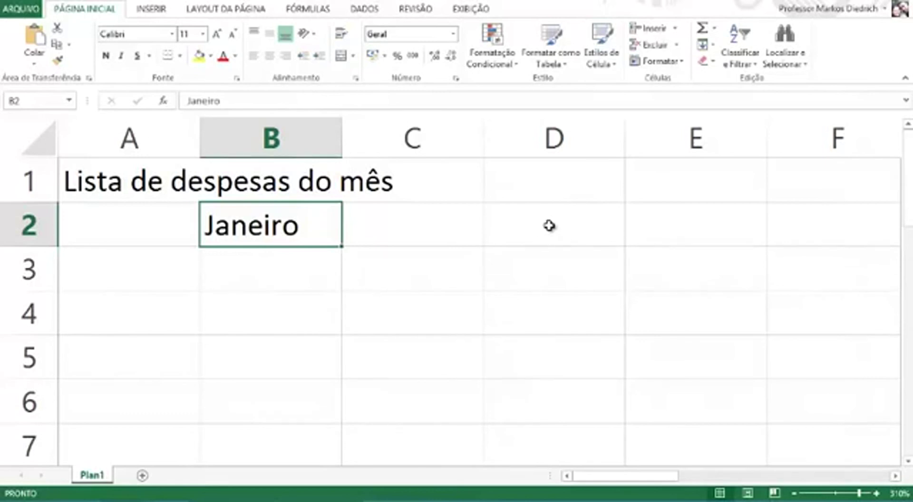
# - Auto-fill the month series from Janeiro in B2 across to Abril in E2
pyautogui.moveTo(564, 229); pyautogui.dragTo(669, 316)
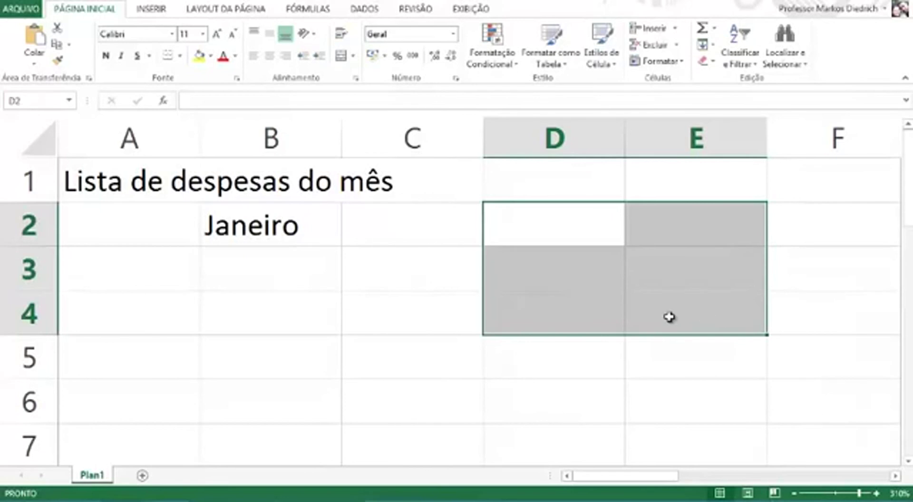
pyautogui.click(528, 318)
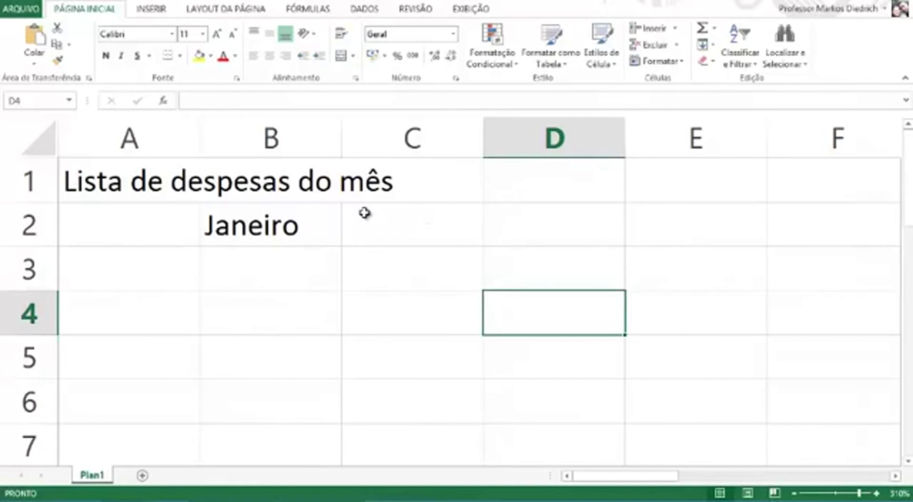
pyautogui.click(266, 239)
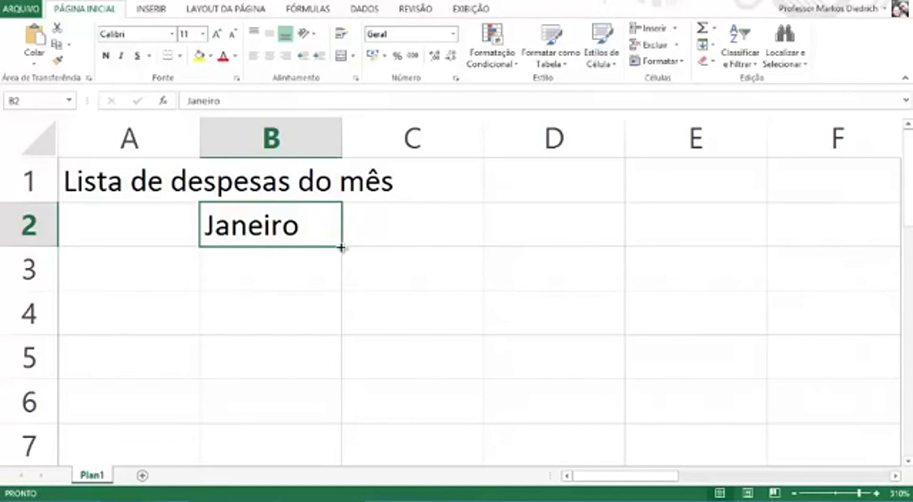
pyautogui.moveTo(341, 247); pyautogui.dragTo(454, 237)
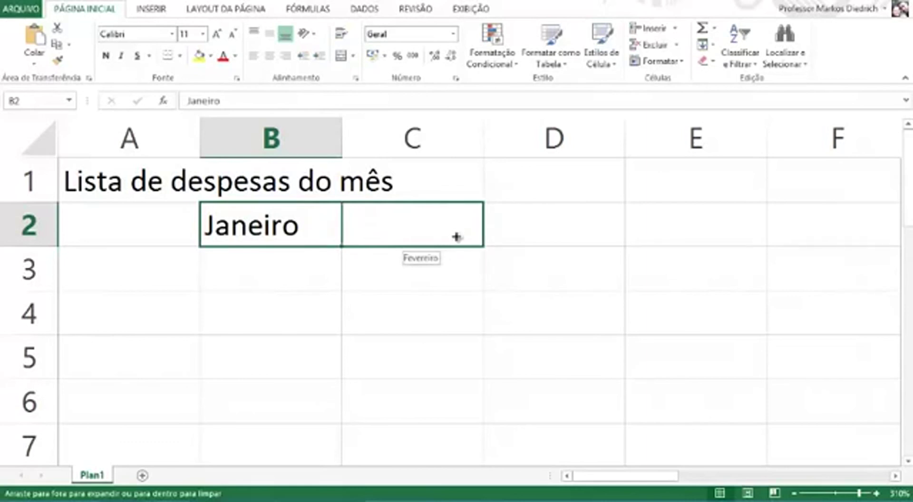
pyautogui.moveTo(455, 238); pyautogui.dragTo(722, 241)
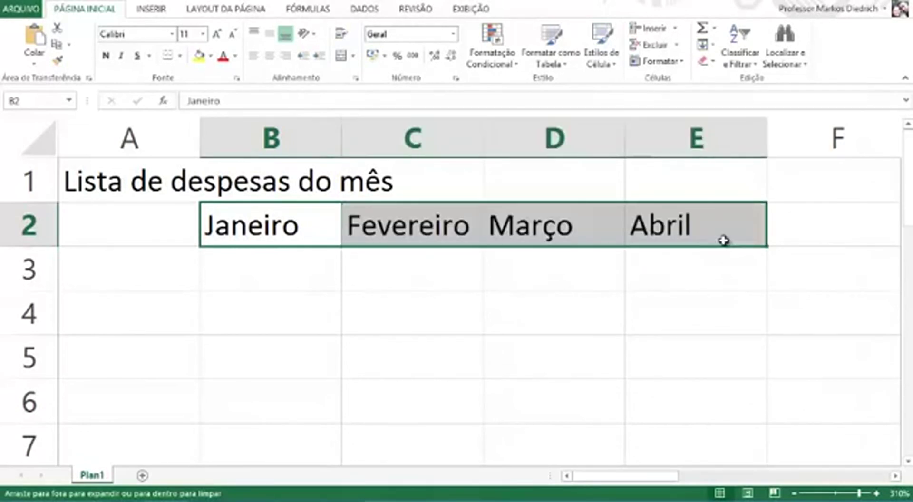
pyautogui.click(266, 284)
pyautogui.write('Janeiro')
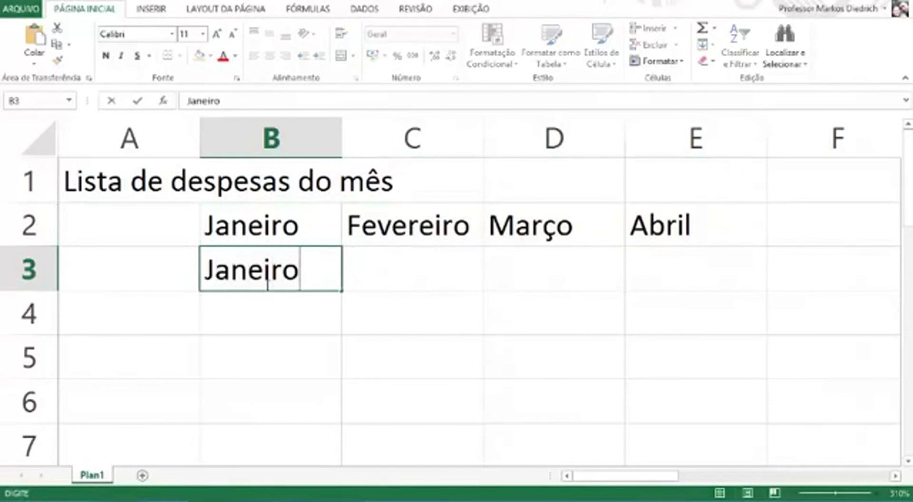
pyautogui.press('Tab')
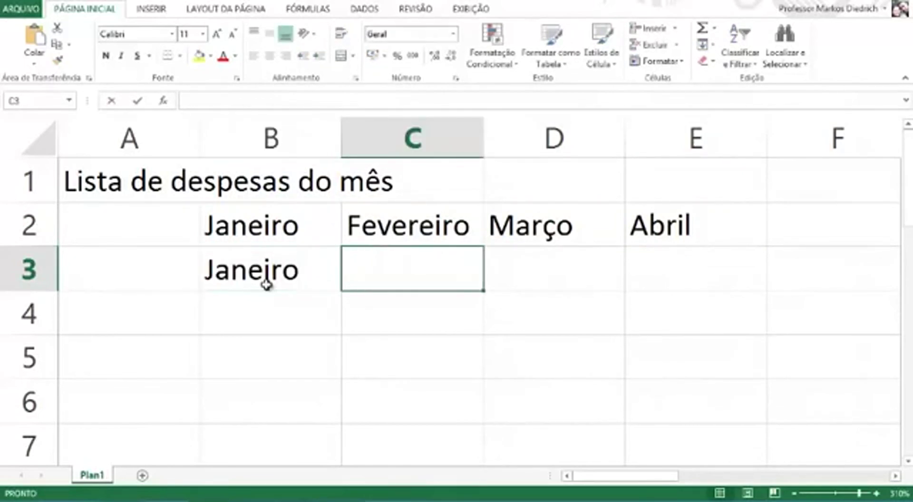
pyautogui.write('Fevereie')
pyautogui.press('BackSpace')
pyautogui.press('BackSpace')
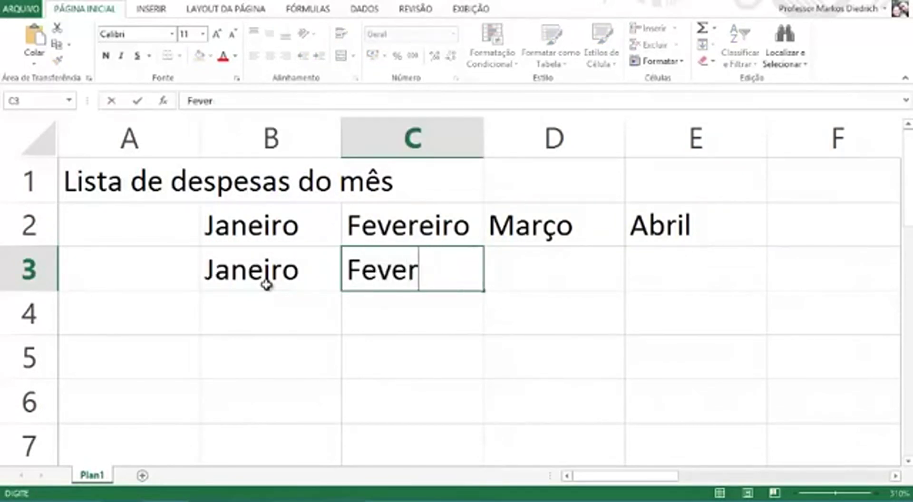
pyautogui.write('e')
pyautogui.press('BackSpace')
pyautogui.press('BackSpace')
pyautogui.press('BackSpace')
pyautogui.press('BackSpace')
pyautogui.press('BackSpace')
pyautogui.press('BackSpace')
pyautogui.press('BackSpace')
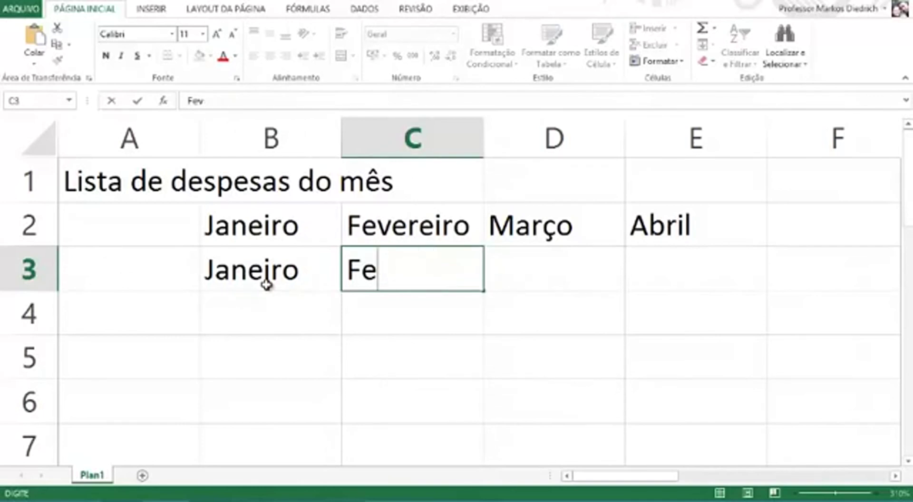
pyautogui.press('Escape')
pyautogui.press('Left')
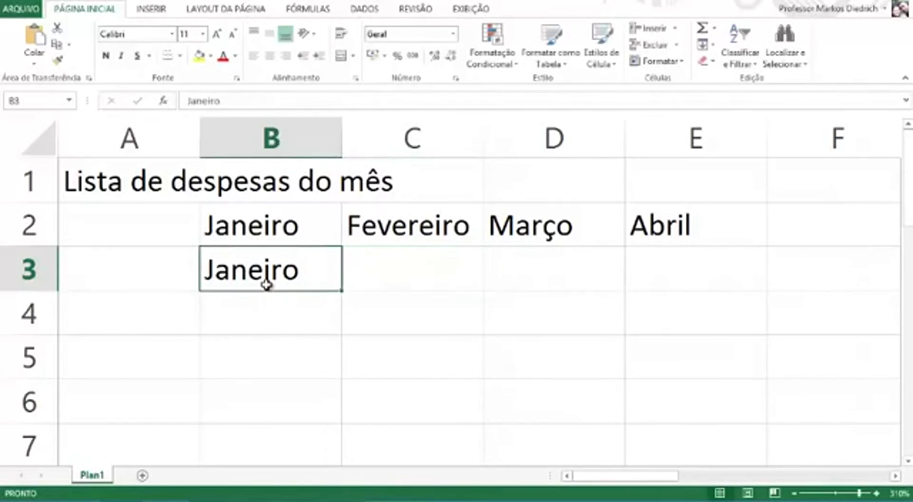
# - Enter Maio, Junho, Julho and Agosto in B3:E3, then Setembro in B4 and auto-fill that row through Dezembro in E4
pyautogui.write('Maio')
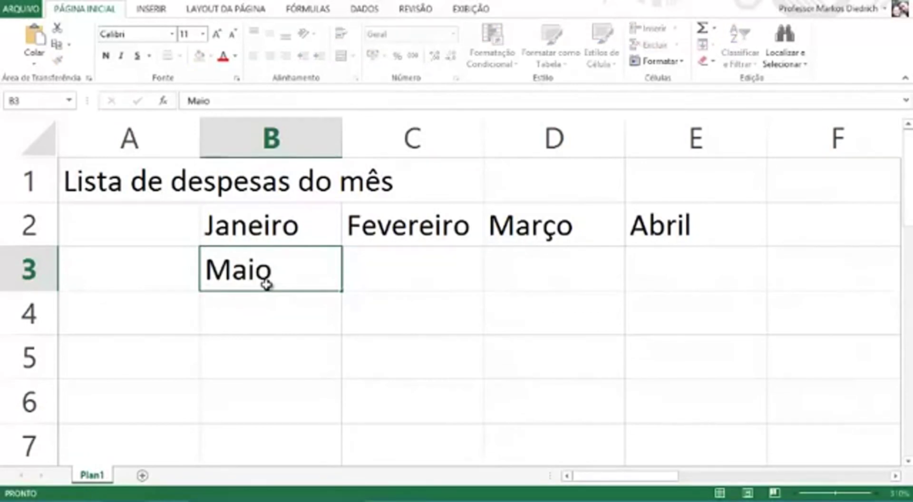
pyautogui.press('Tab')
pyautogui.write('Junho')
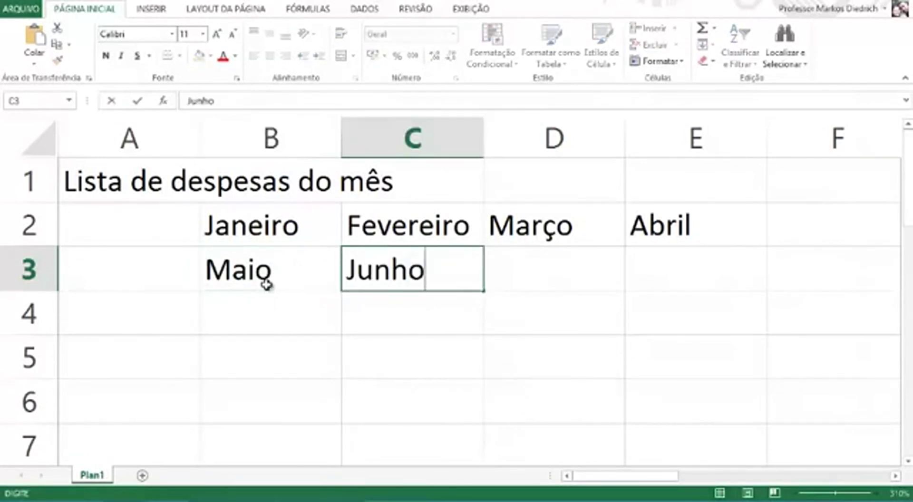
pyautogui.press('Tab')
pyautogui.write('Jun')
pyautogui.press('BackSpace')
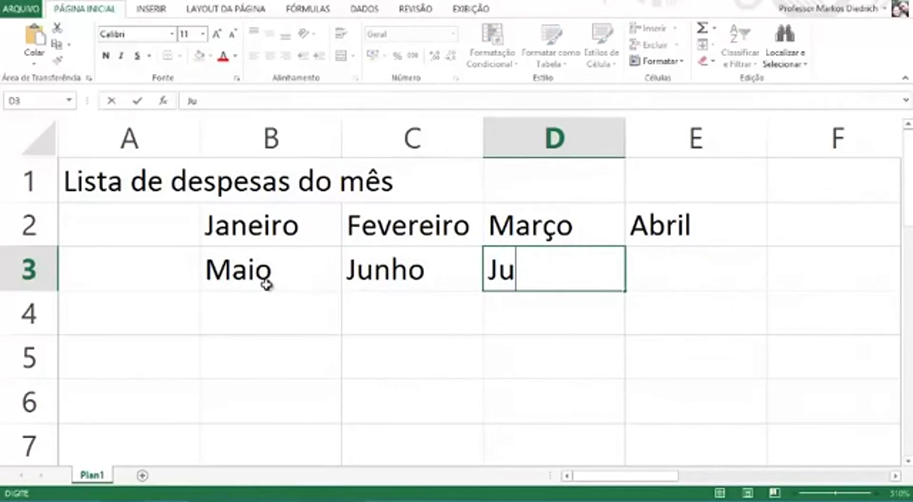
pyautogui.write('lho')
pyautogui.press('Tab')
pyautogui.write('Ago')
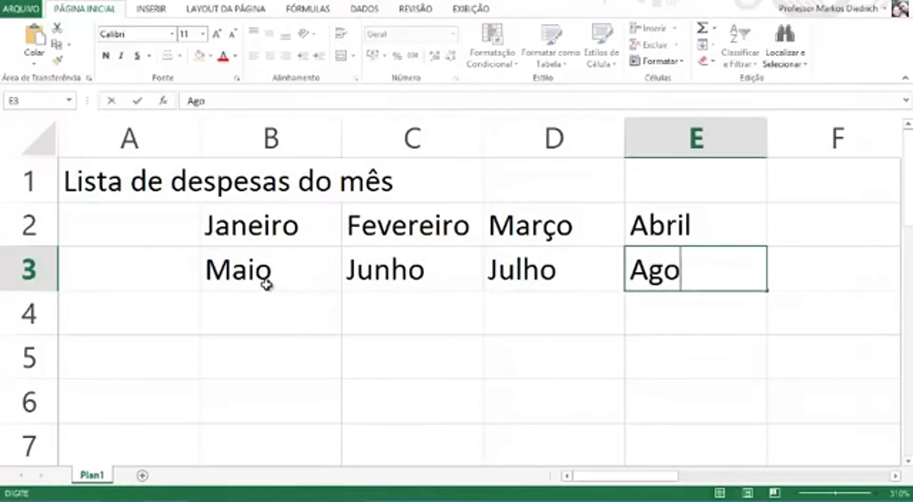
pyautogui.write('sto')
pyautogui.press('Return')
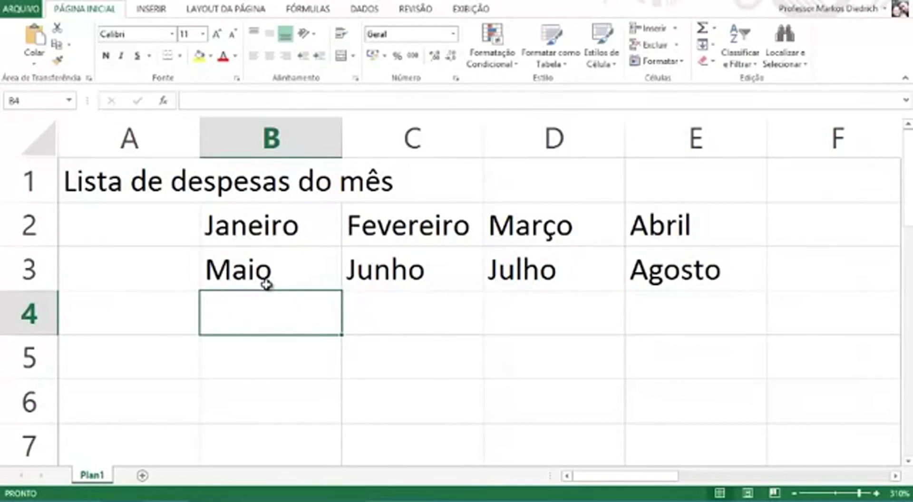
pyautogui.write('Setembro')
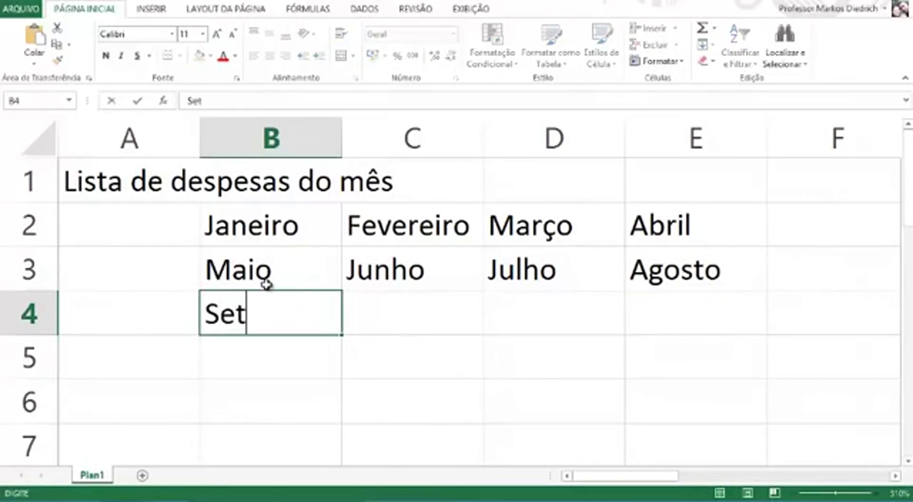
pyautogui.moveTo(343, 333); pyautogui.dragTo(738, 318)
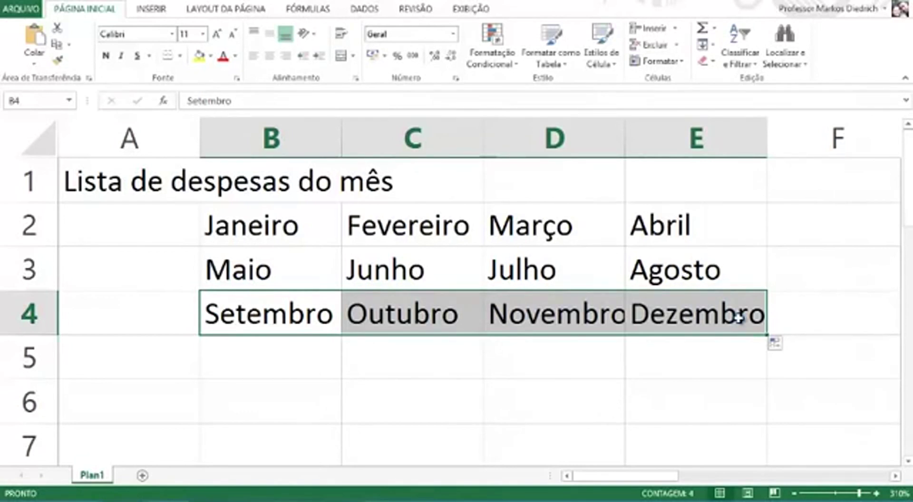
# - Undo the month entries and fills until only the title and Janeiro in B2 remain
pyautogui.hotkey('ctrl', 'z')
pyautogui.hotkey('ctrl', 'z')
pyautogui.hotkey('ctrl', 'z')
pyautogui.hotkey('ctrl', 'z')
pyautogui.hotkey('ctrl', 'z')
pyautogui.hotkey('ctrl', 'z')
pyautogui.hotkey('ctrl', 'z')
pyautogui.hotkey('ctrl', 'z')
pyautogui.hotkey('ctrl', 'z')
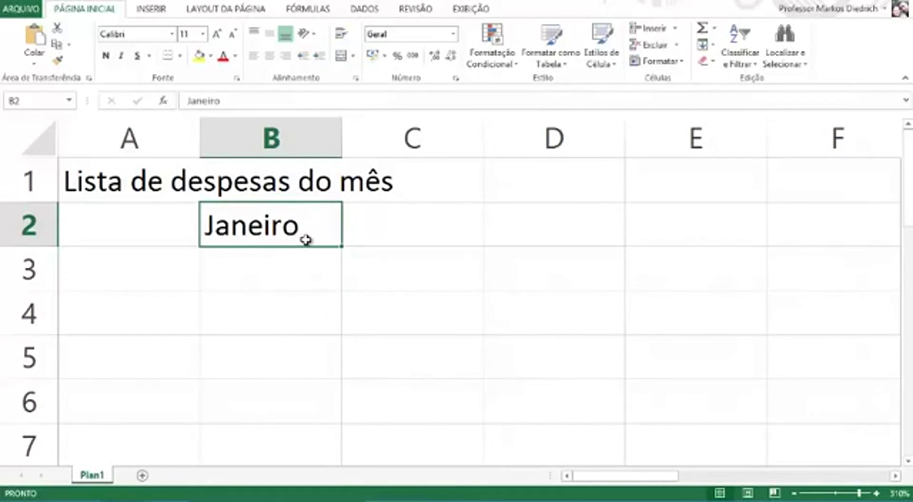
# - Extend Janeiro in B2 across C2:E2 with the fill handle to produce Fevereiro, Março and Abril
pyautogui.moveTo(342, 248); pyautogui.dragTo(729, 224)
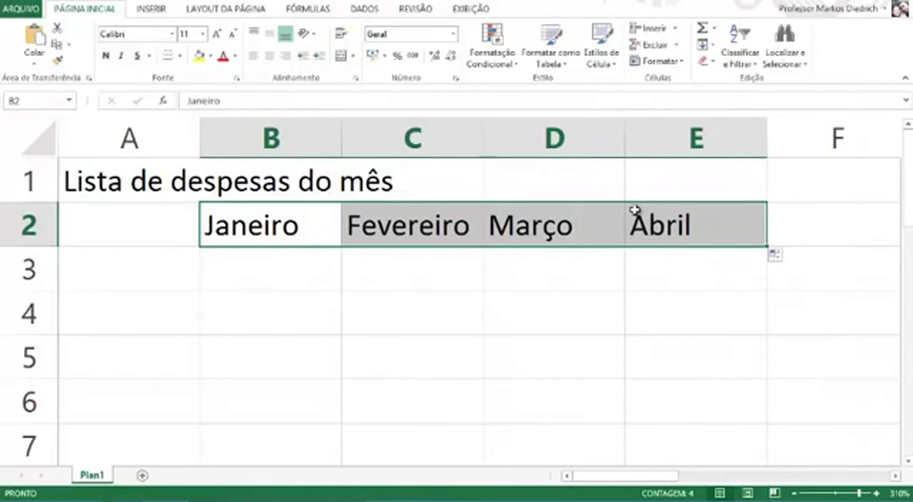
# - Enter the heading Dias in A2 and the first day number, 1, in A3
pyautogui.click(128, 224)
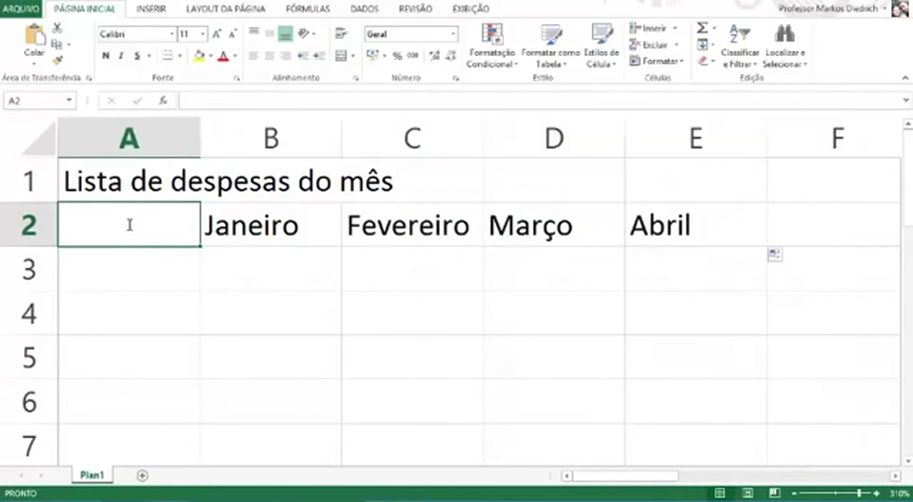
pyautogui.write('Dias')
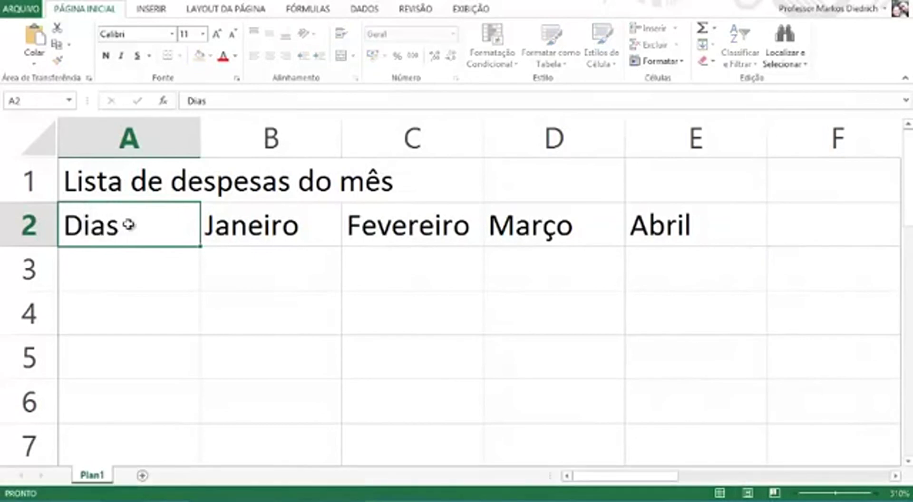
pyautogui.press('Return')
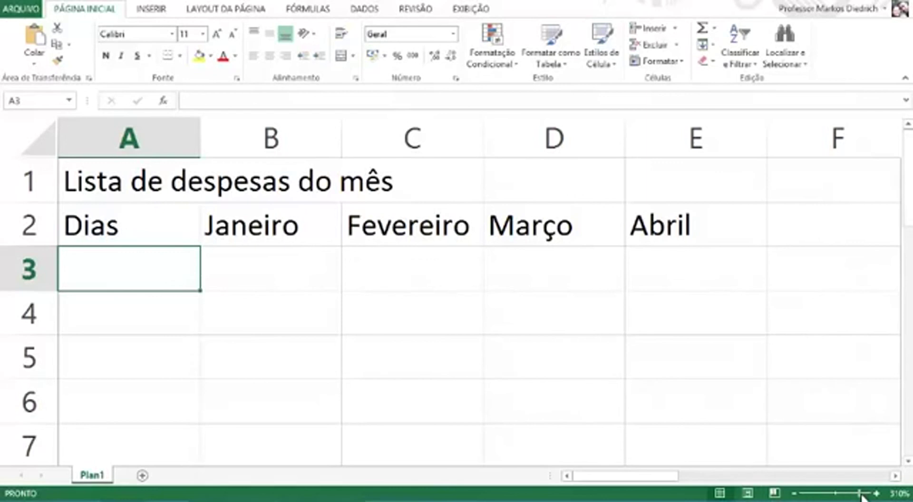
pyautogui.moveTo(859, 494); pyautogui.dragTo(836, 494)
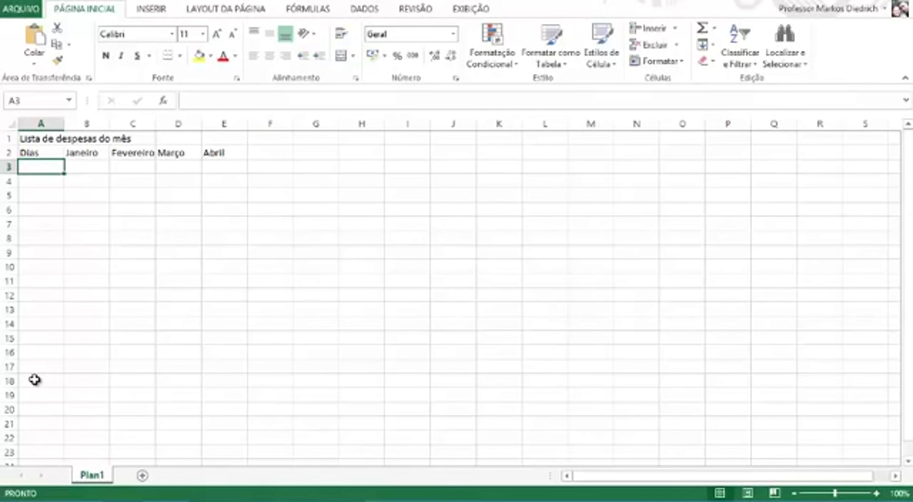
pyautogui.write('1')
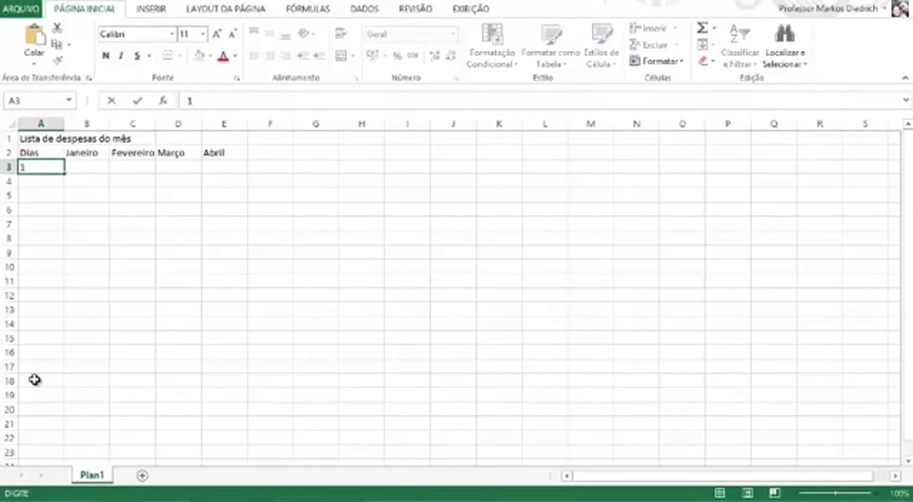
pyautogui.hotkey('ctrl', 'Return')
# - Try to fill the 1 in A3 down through A14, and undo the fill
pyautogui.moveTo(65, 176); pyautogui.dragTo(66, 328)
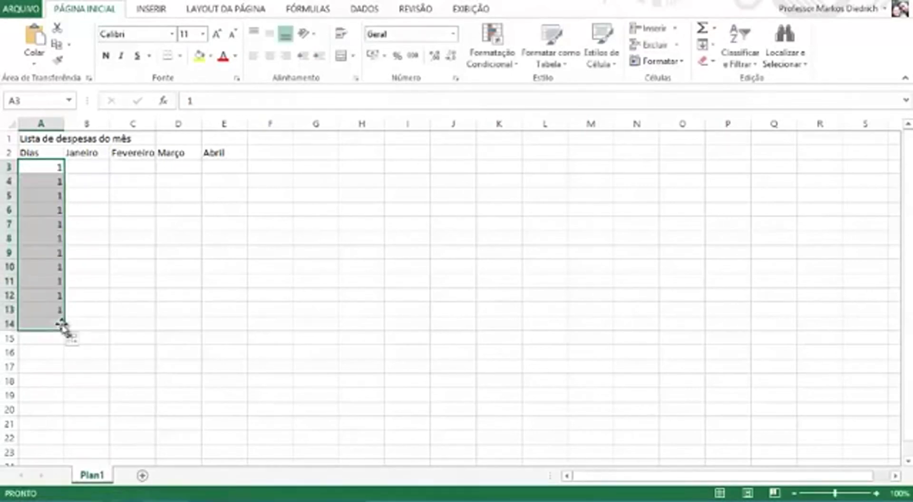
pyautogui.hotkey('ctrl', 'z')
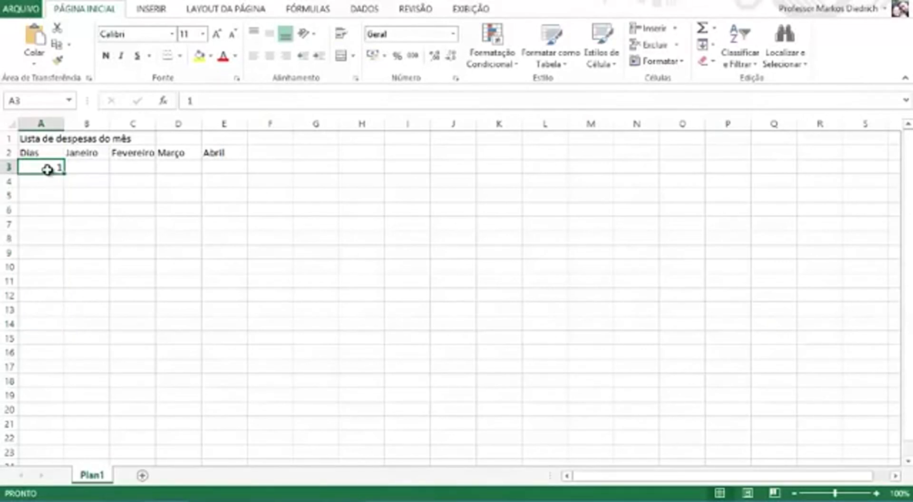
# - Enter 2 in A4 and auto-fill the series from A3:A4 down to day 31 in A33
pyautogui.press('Return')
pyautogui.write('2')
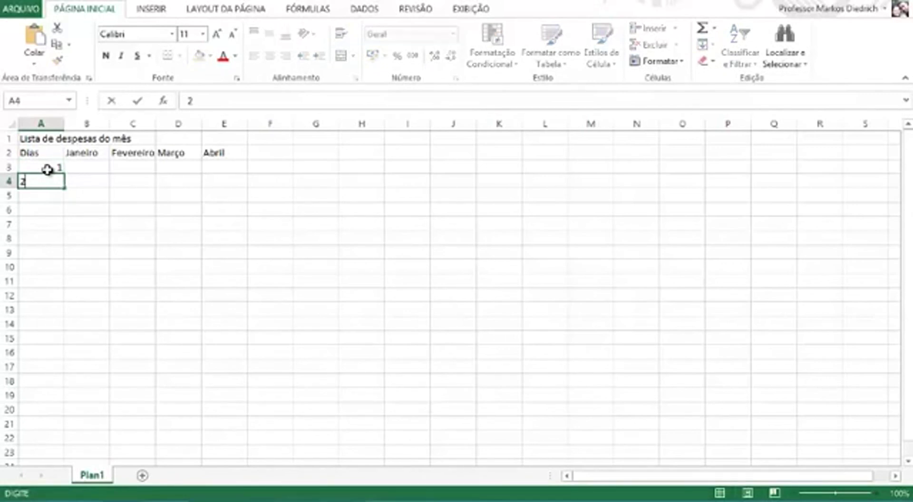
pyautogui.press('Return')
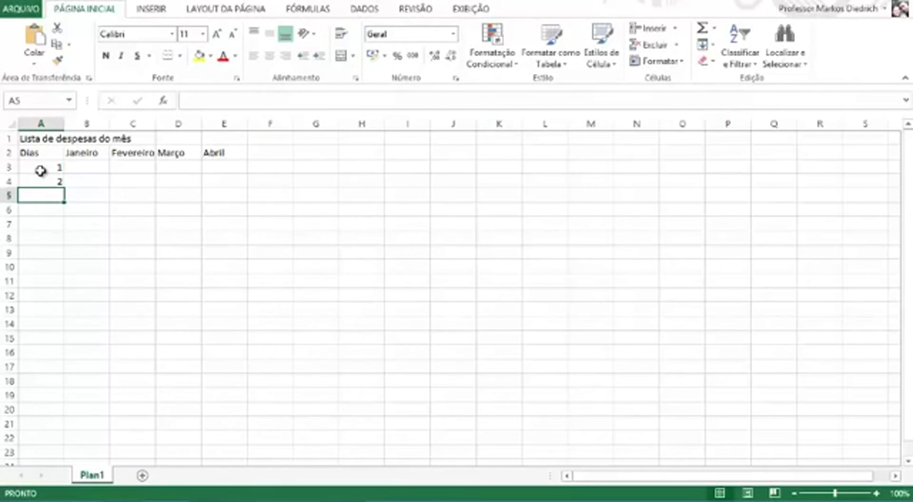
pyautogui.moveTo(41, 167); pyautogui.dragTo(42, 177)
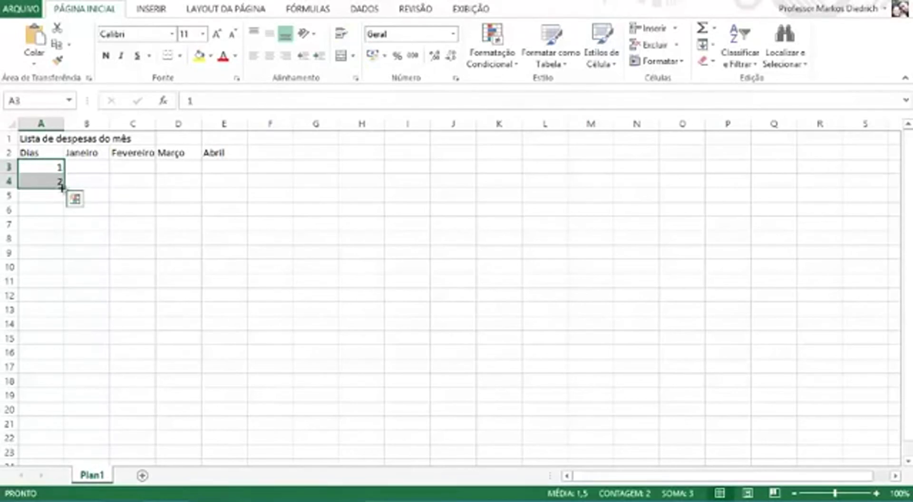
pyautogui.moveTo(63, 189); pyautogui.dragTo(52, 404)
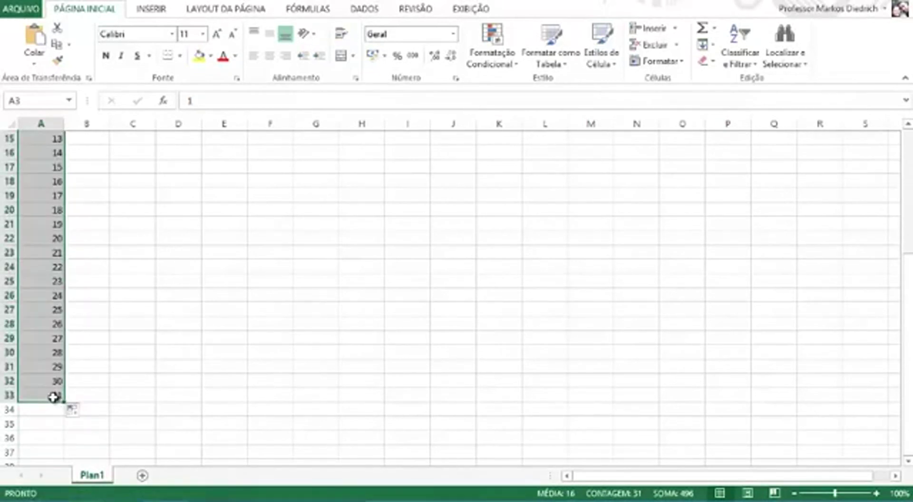
# - Check the filled day numbers in column A between rows 15 and 33
pyautogui.click(56, 395)
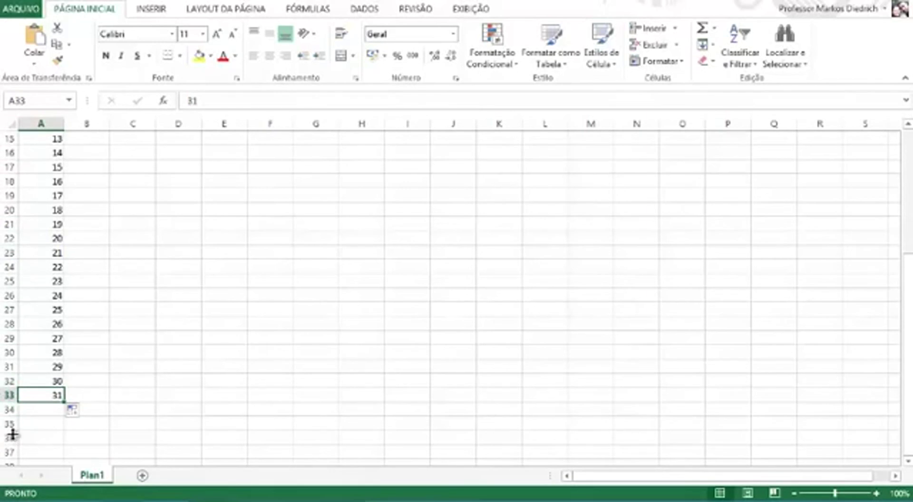
pyautogui.click(45, 139)
pyautogui.click(45, 199)
pyautogui.click(44, 239)
pyautogui.click(41, 309)
pyautogui.click(41, 337)
pyautogui.click(38, 367)
pyautogui.click(39, 381)
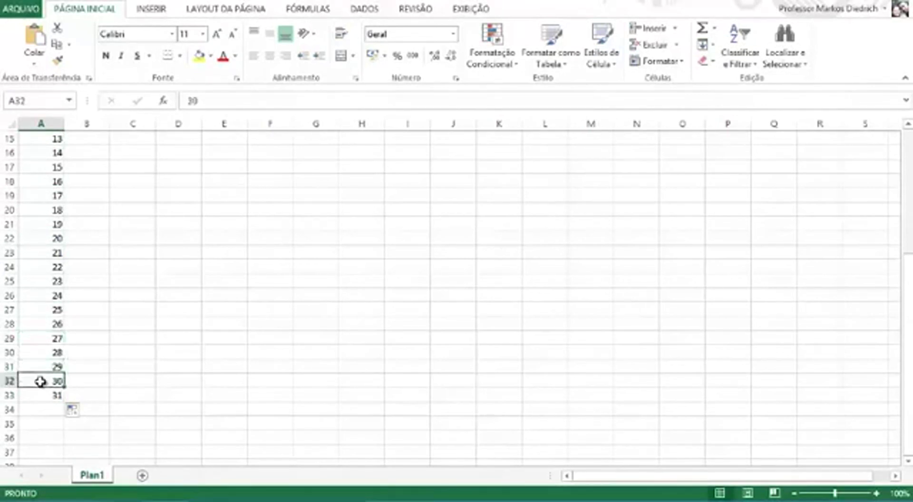
pyautogui.click(40, 394)
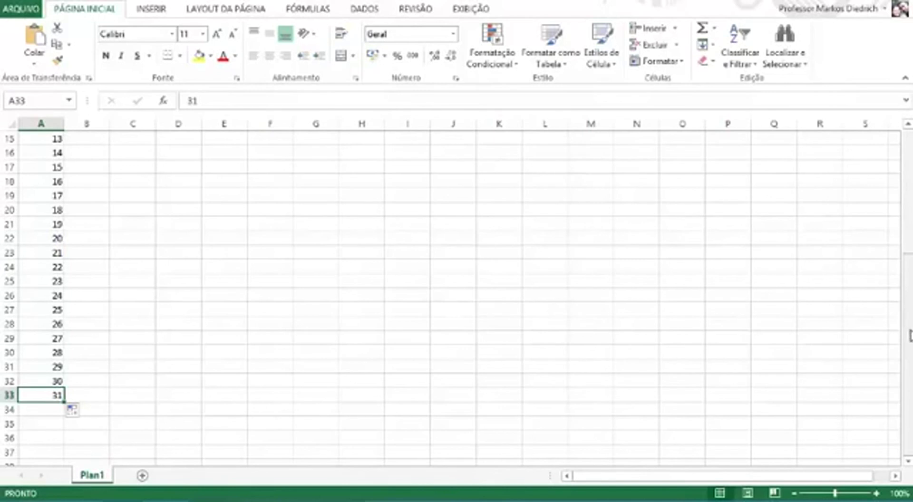
# - Enter R$125 in B3 as the Janeiro expense for day 1
pyautogui.moveTo(909, 359); pyautogui.dragTo(905, 224)
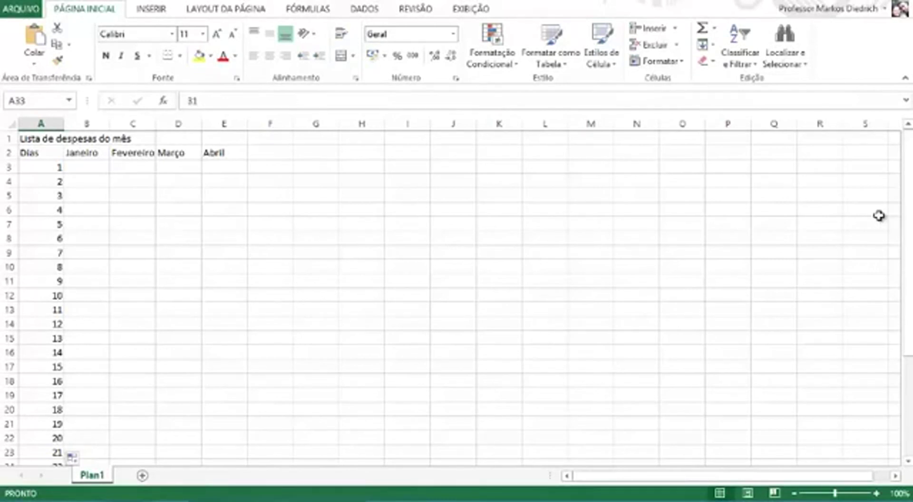
pyautogui.click(88, 168)
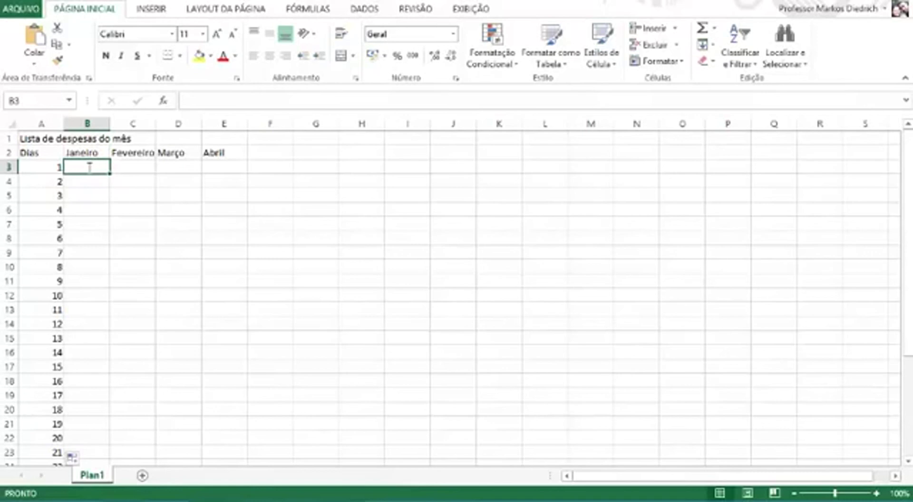
pyautogui.write('R$')
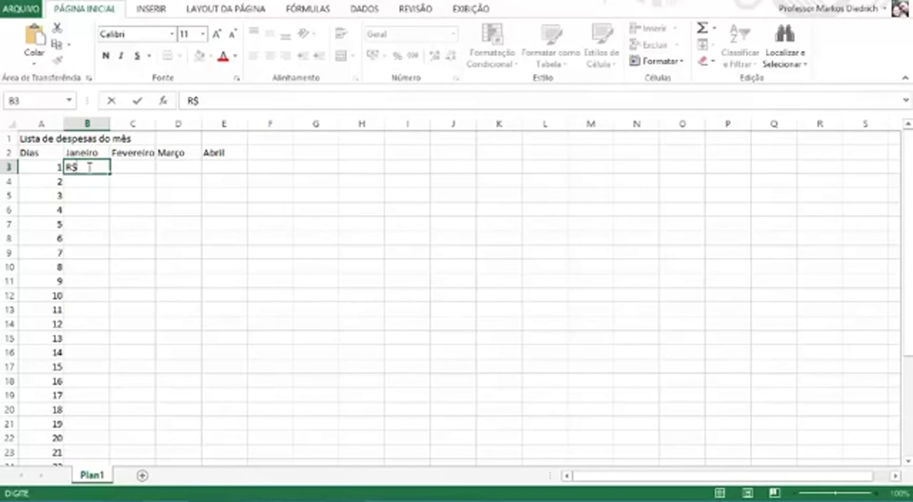
pyautogui.write('125')
pyautogui.hotkey('ctrl', 'Return')
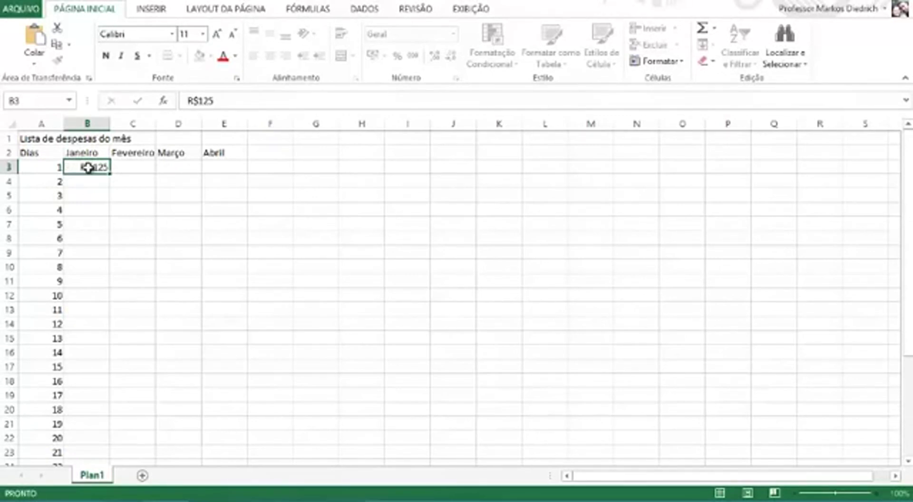
pyautogui.press('Down')
# - Compare the number formats of B3 and the empty B4, and undo the R$125 entry
pyautogui.click(88, 167)
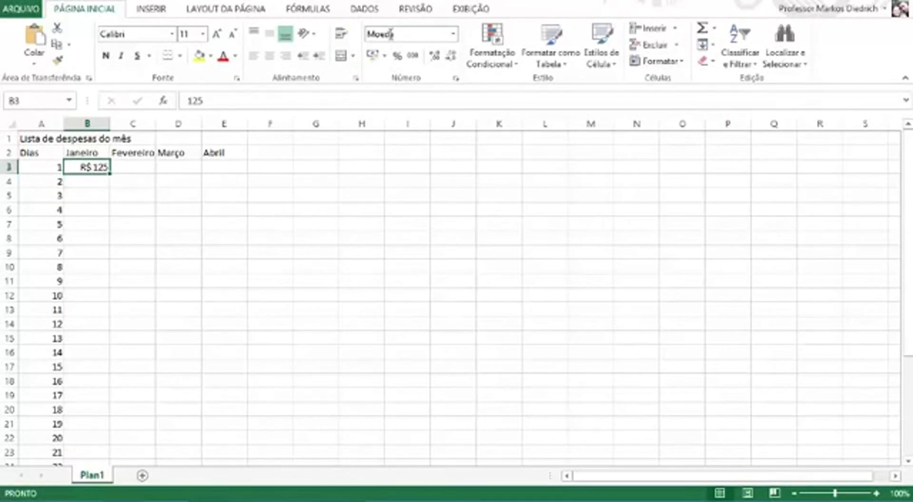
pyautogui.click(90, 182)
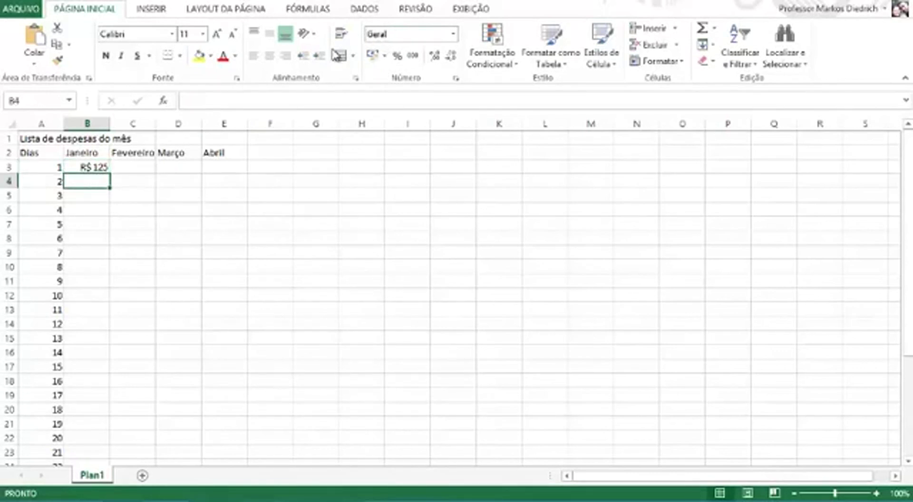
pyautogui.click(90, 168)
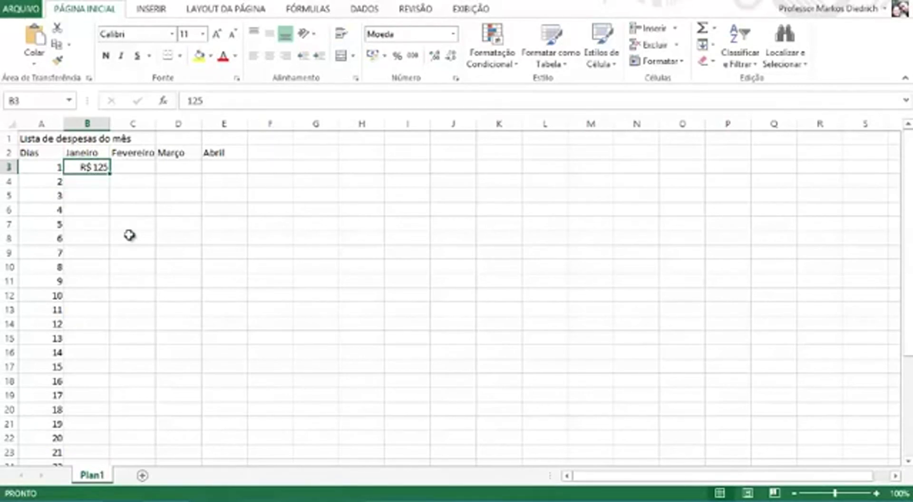
pyautogui.hotkey('ctrl', 'z')
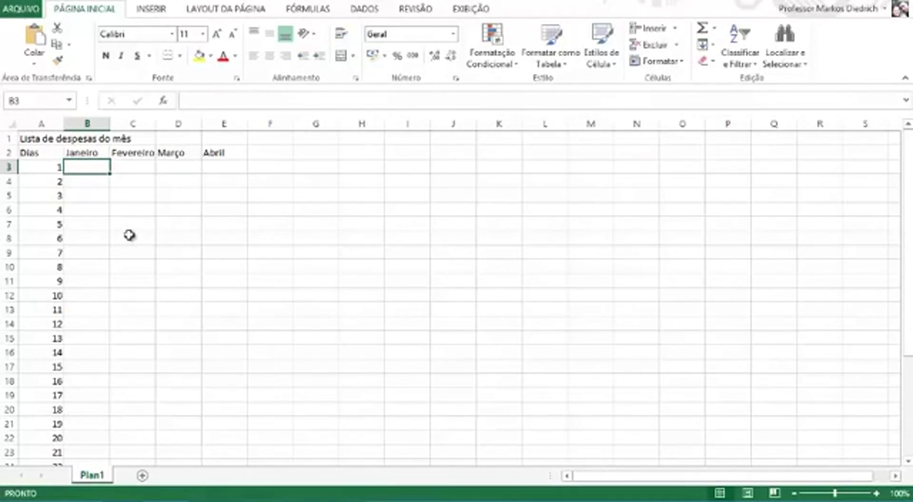
# - Enter the Janeiro expenses for days 1 and 2 as plain numbers: 125 in B3 and 123,60 in B4
pyautogui.write('125')
pyautogui.hotkey('ctrl', 'Return')
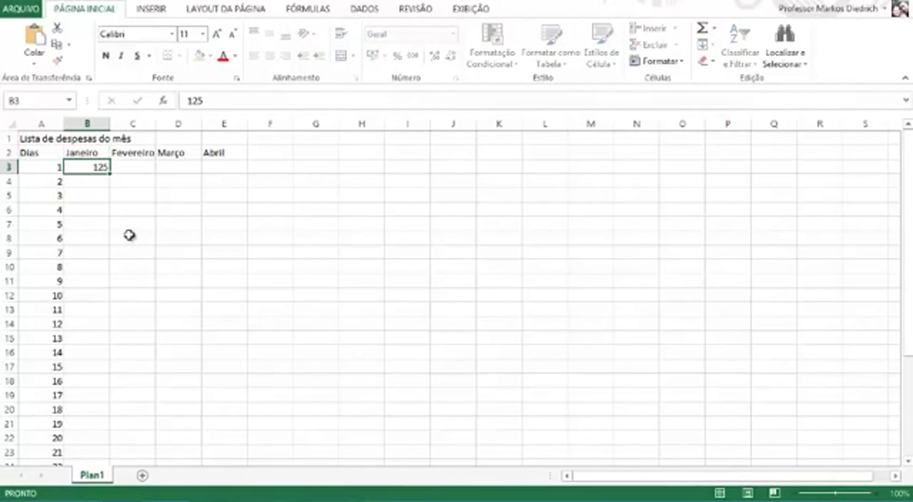
pyautogui.press('Return')
pyautogui.write('123,')
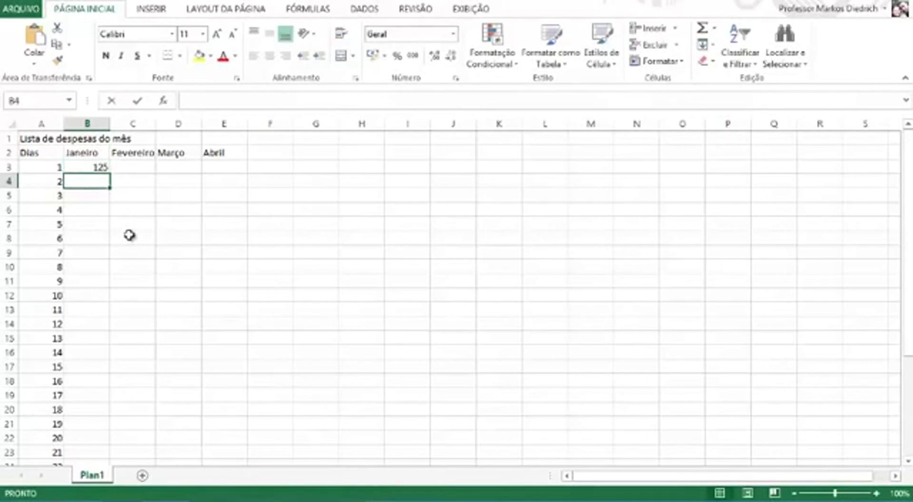
pyautogui.write('6')
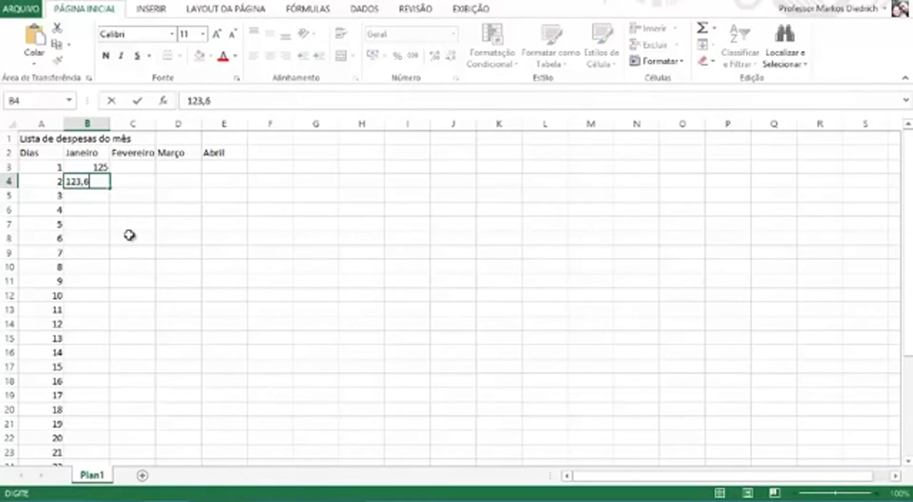
pyautogui.write('0')
pyautogui.press('Return')
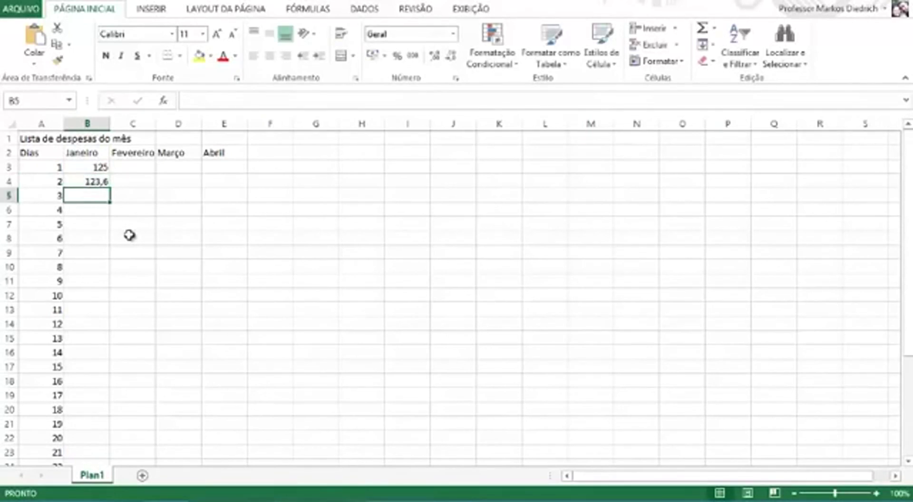
# - Enter the Janeiro expenses for days 3 and 4: 152,25 in B5 and 45,26 in B6
pyautogui.write('1')
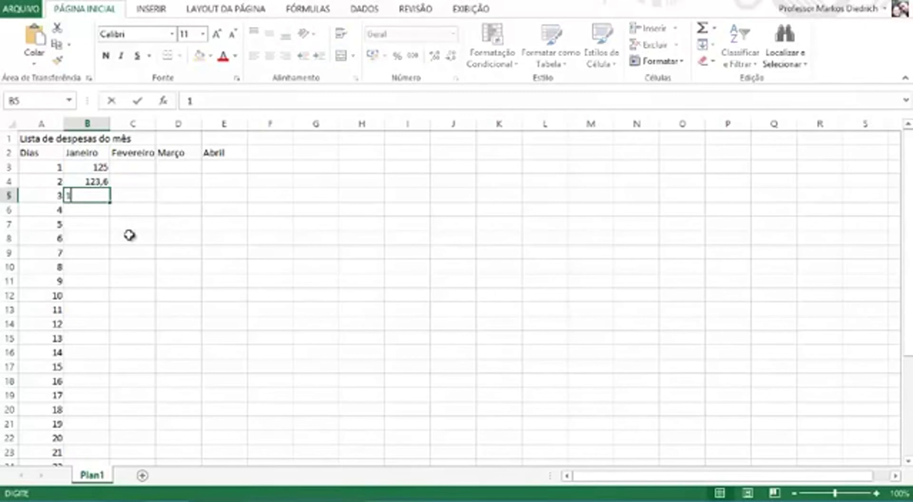
pyautogui.write('52,25')
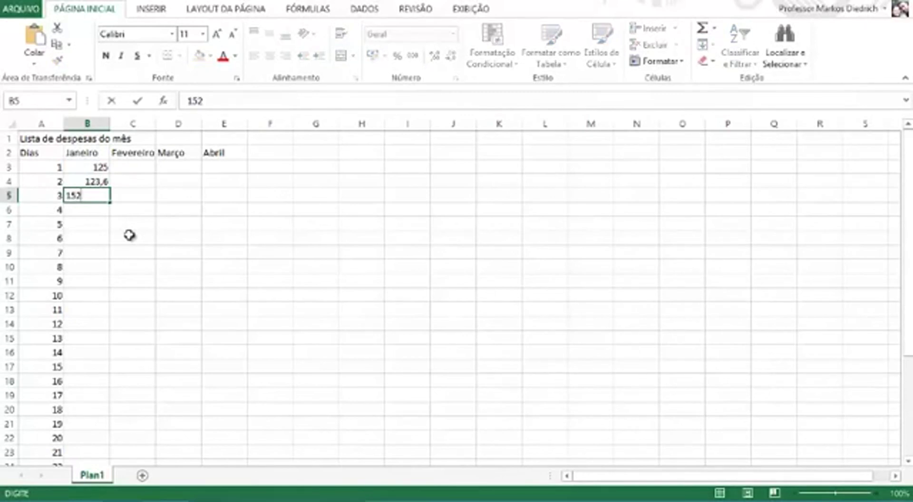
pyautogui.hotkey('ctrl', 'Return')
pyautogui.press('Return')
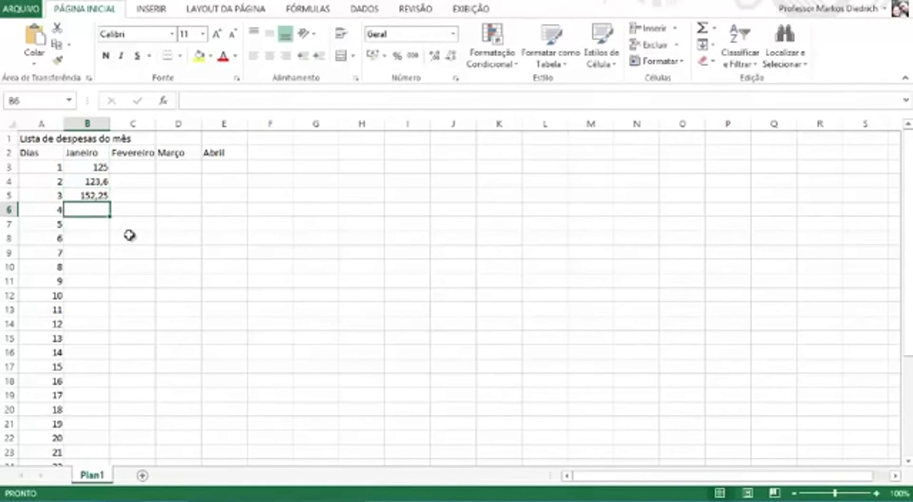
pyautogui.write('45,')
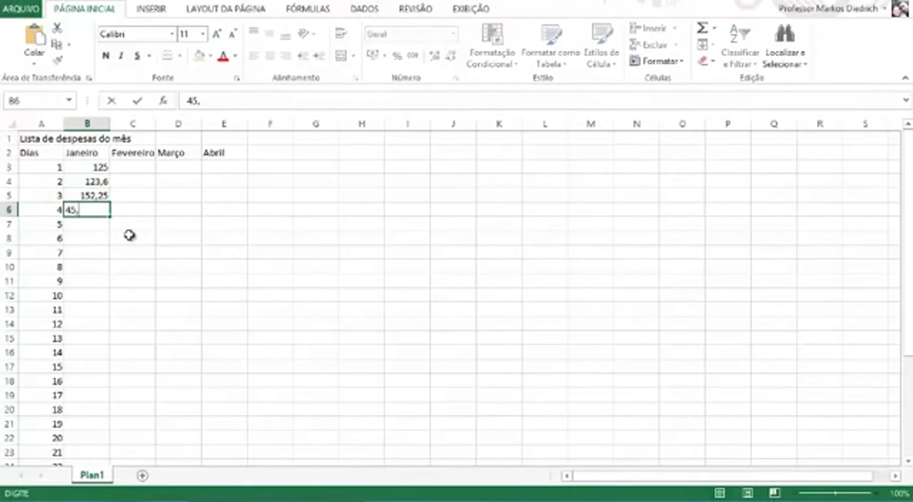
pyautogui.write('26')
pyautogui.press('Return')
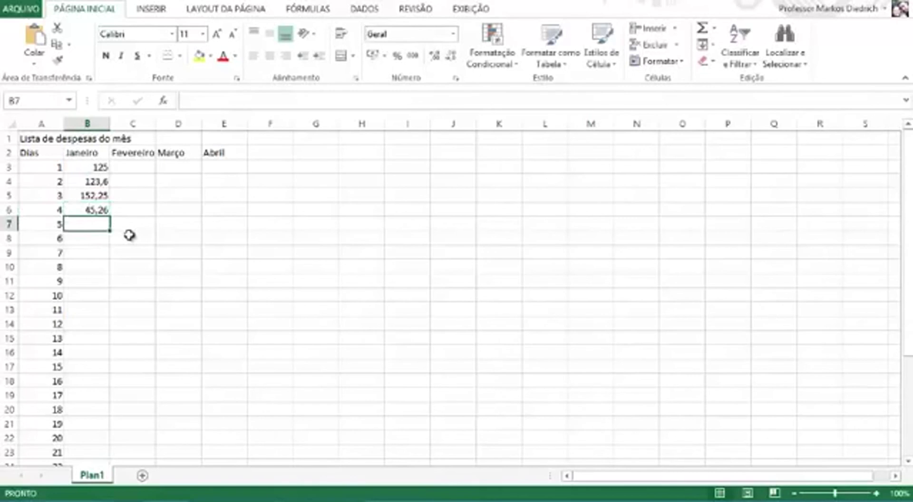
# - Enter the Fevereiro expenses for days 1 to 4 in C3:C6: 48, 89,62, 54,9 and 159,45
pyautogui.click(130, 164)
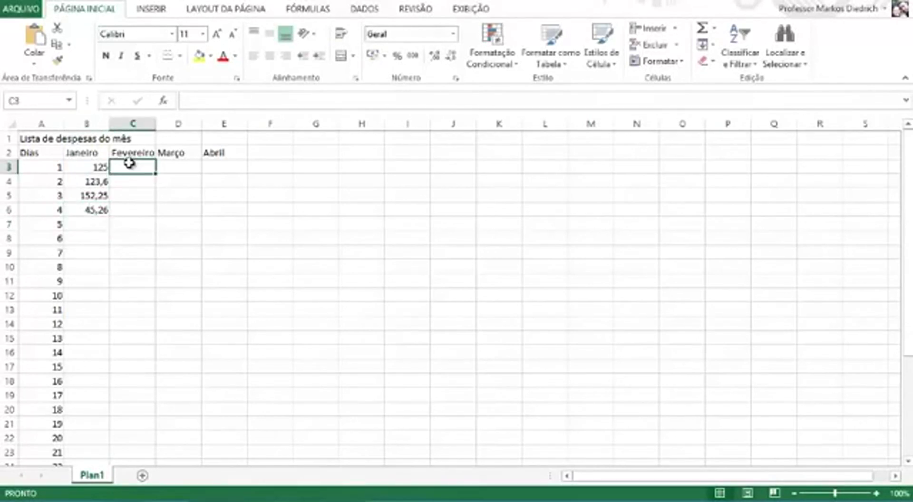
pyautogui.write('48')
pyautogui.press('Return')
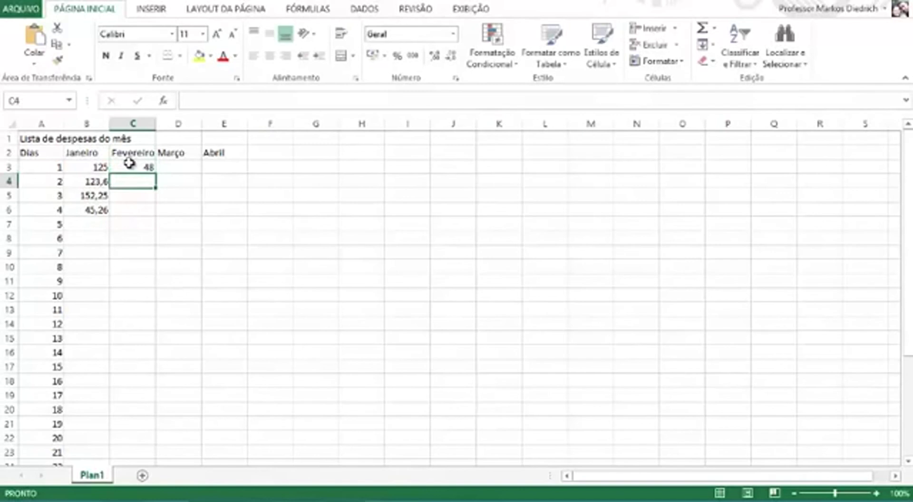
pyautogui.write('8')
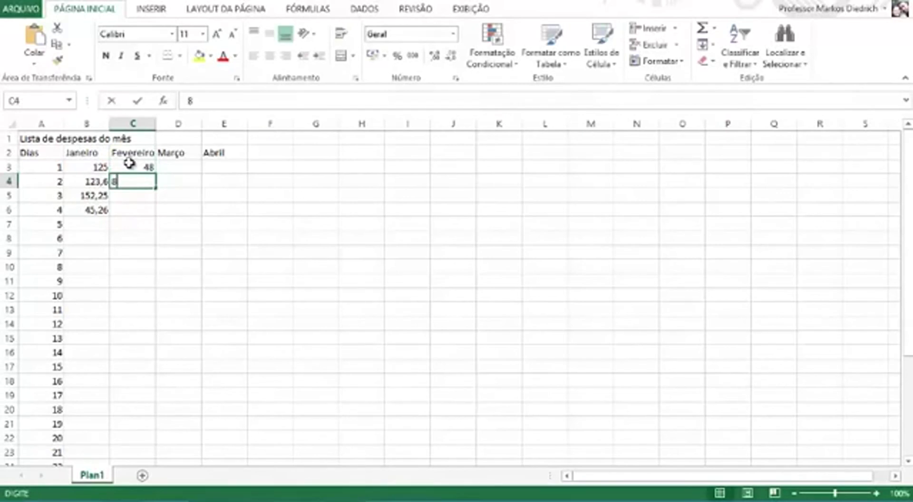
pyautogui.write('9,62')
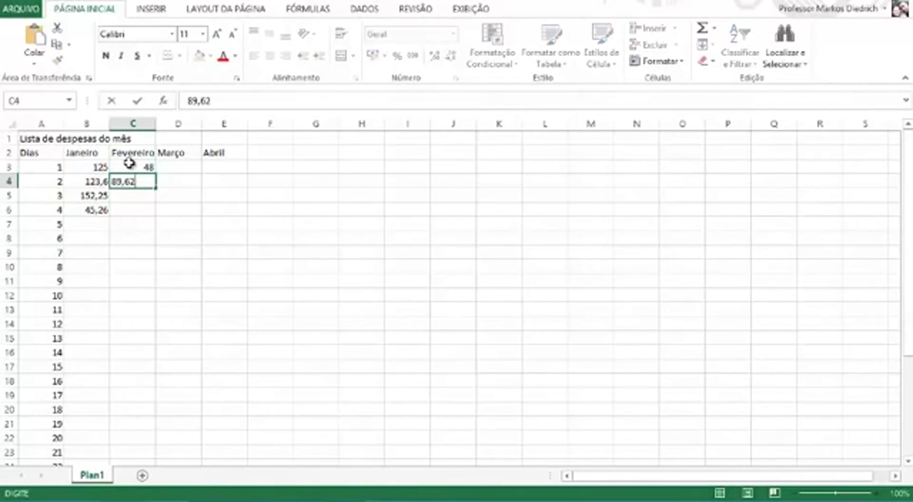
pyautogui.press('Return')
pyautogui.write('54,')
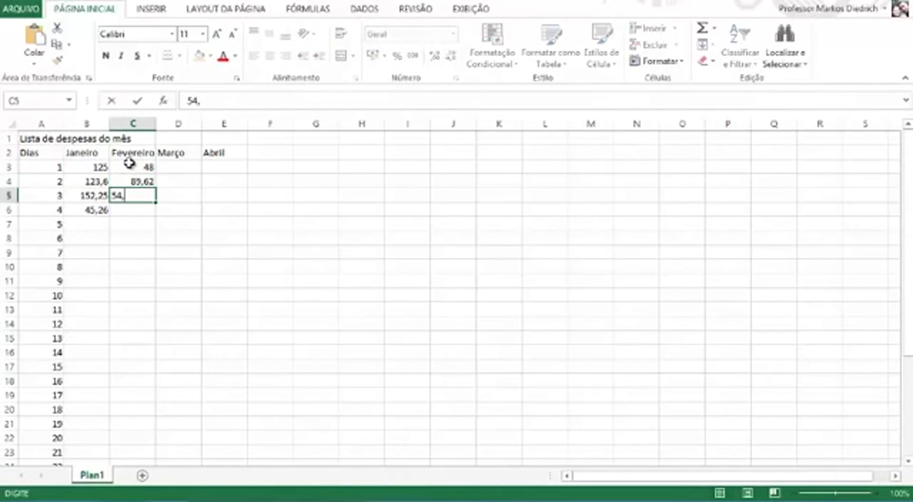
pyautogui.write('9')
pyautogui.press('Return')
pyautogui.write('159')
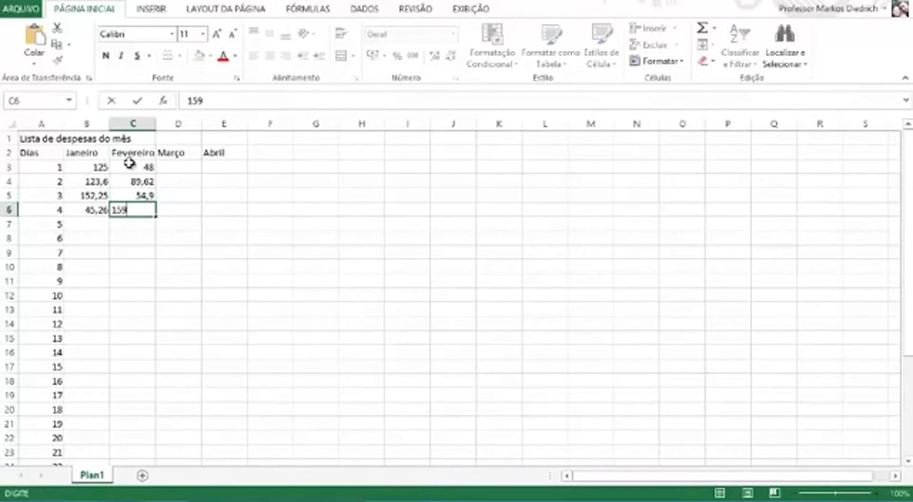
pyautogui.write(',45')
pyautogui.press('Return')
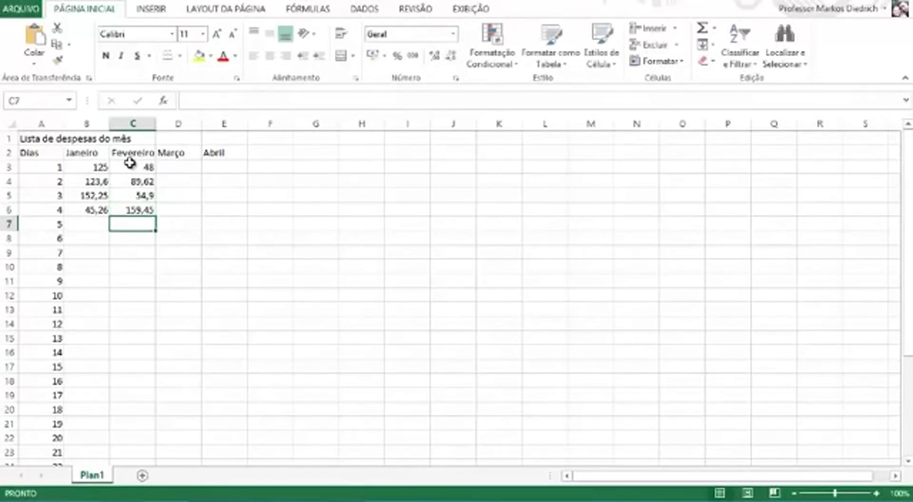
# - Enter the Março expenses for days 1 to 4 in D3:D6: 456, 789, 123 and 357,35
pyautogui.click(177, 164)
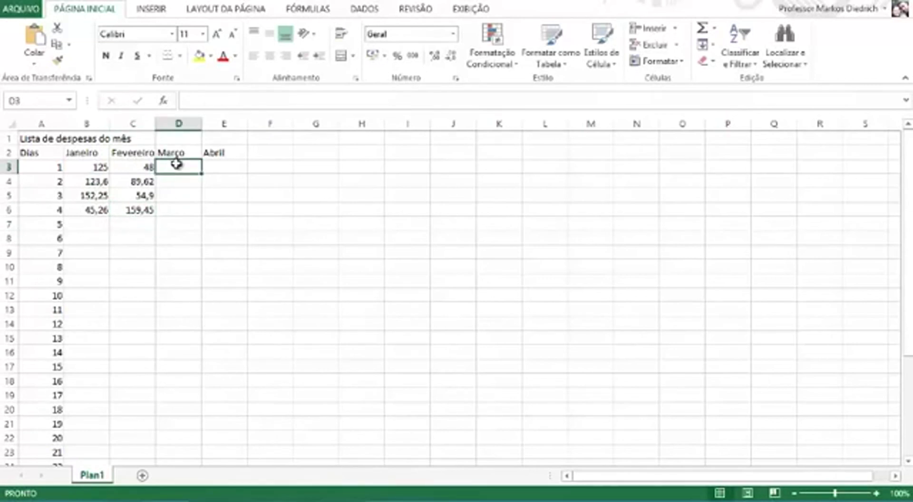
pyautogui.write('456')
pyautogui.press('Return')
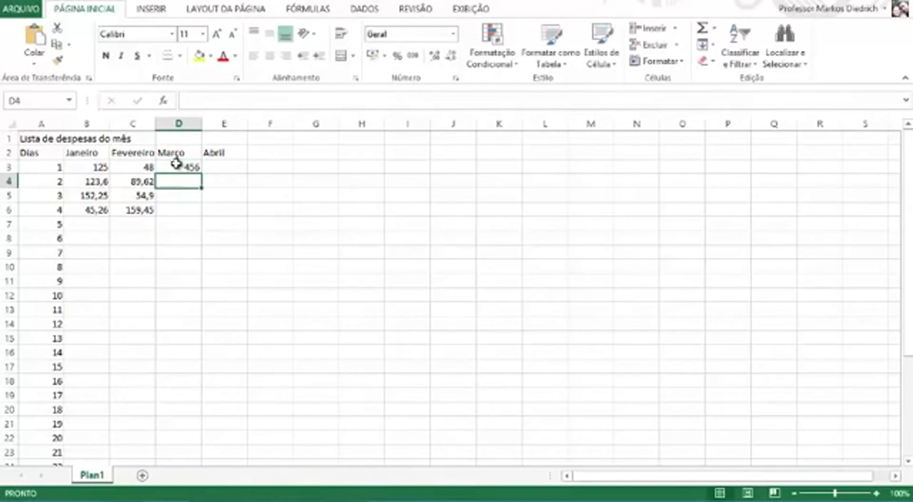
pyautogui.write('789')
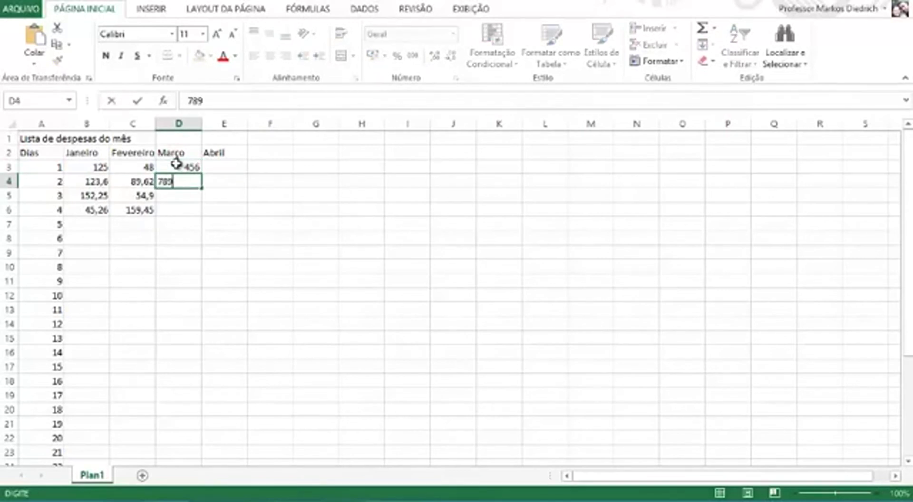
pyautogui.press('Return')
pyautogui.write('123')
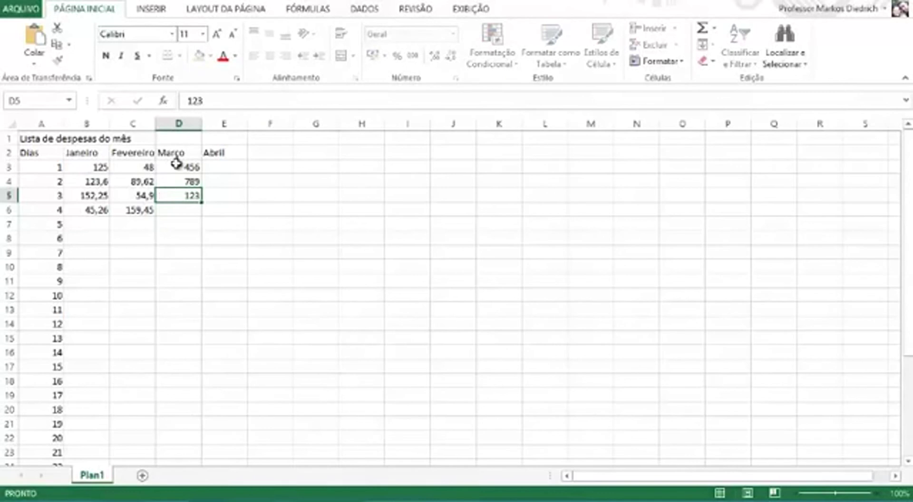
pyautogui.press('Return')
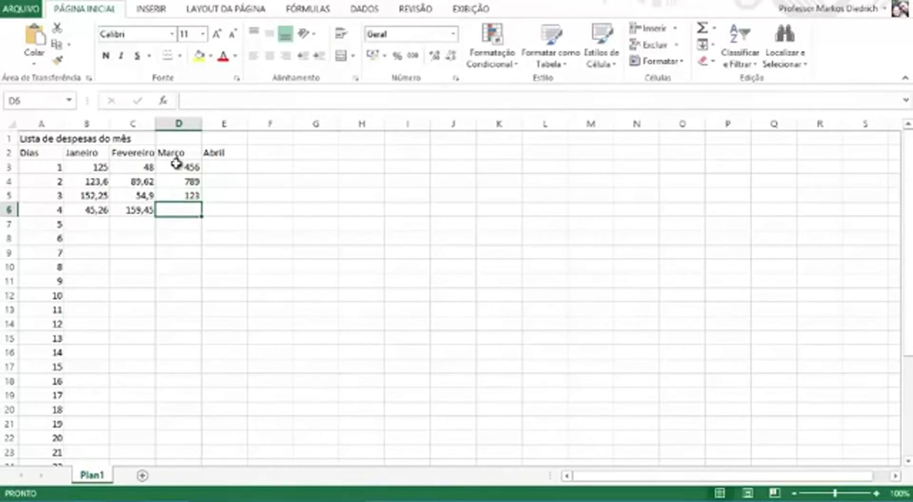
pyautogui.write('357')
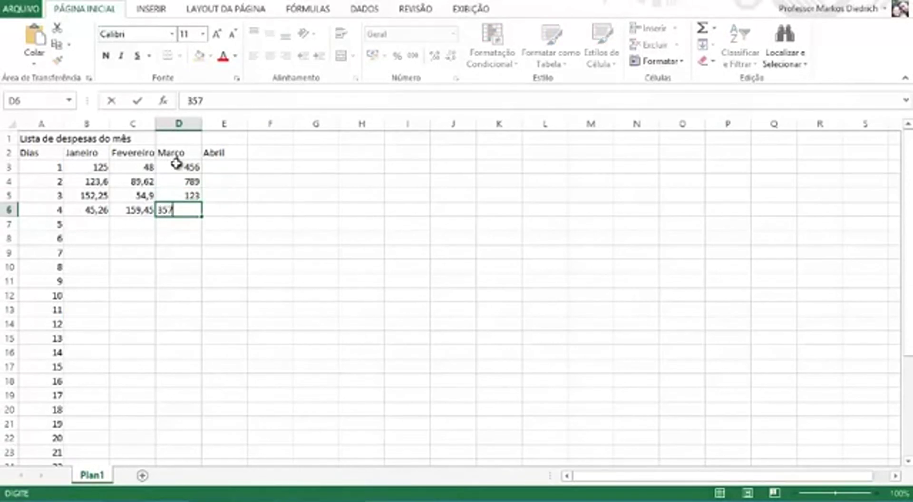
pyautogui.write(',35')
pyautogui.hotkey('ctrl', 'Return')
pyautogui.press('Return')
# - Enter the Abril expenses for days 1 to 4 in E3:E6: 654,20, 321, 987 and 459
pyautogui.click(223, 156)
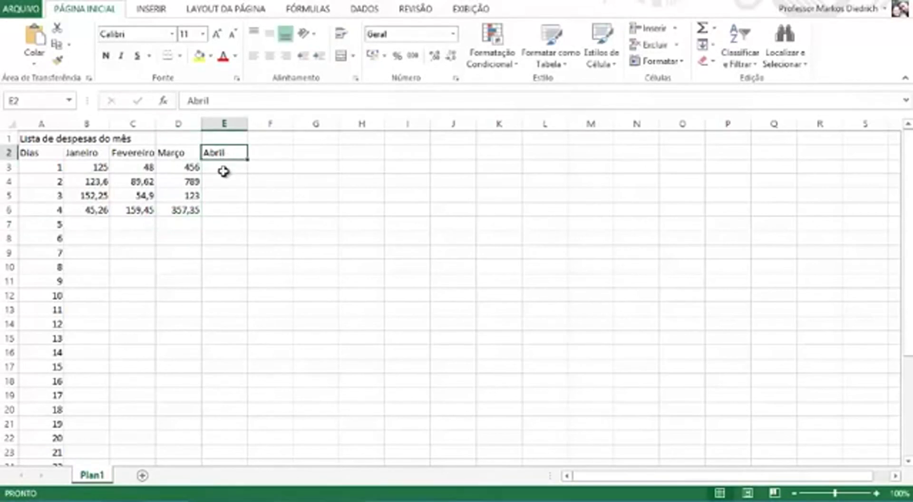
pyautogui.click(223, 170)
pyautogui.write('654')
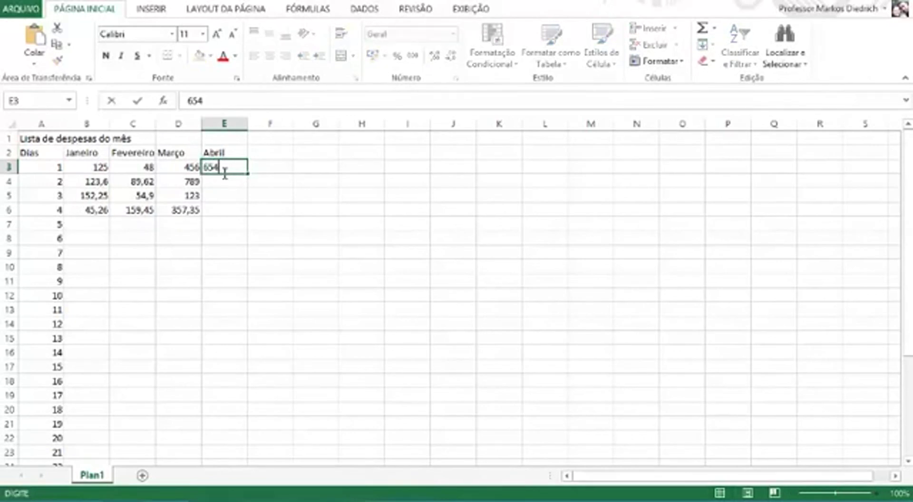
pyautogui.write(',20')
pyautogui.press('Return')
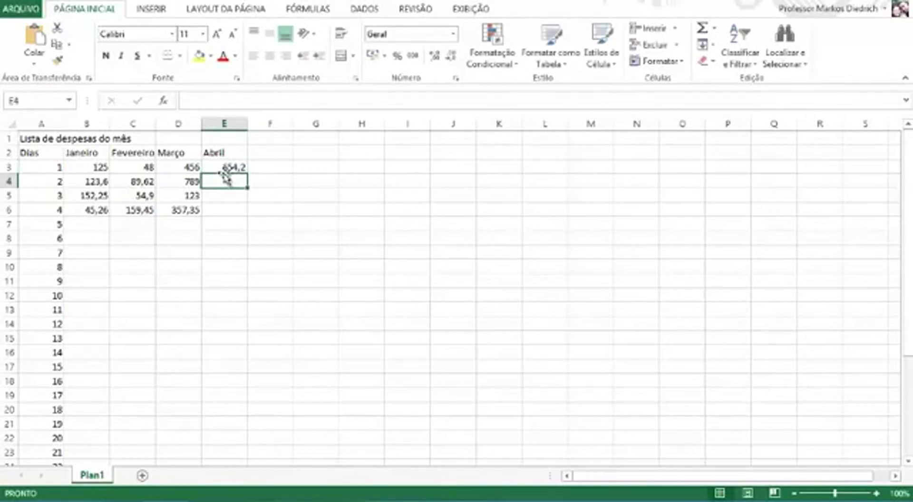
pyautogui.write('321')
pyautogui.press('Return')
pyautogui.write('987')
pyautogui.press('Return')
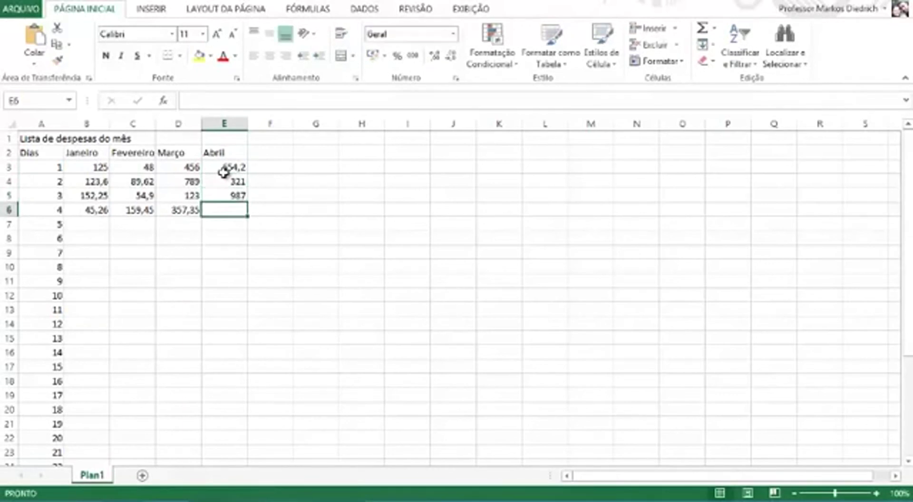
pyautogui.write('459')
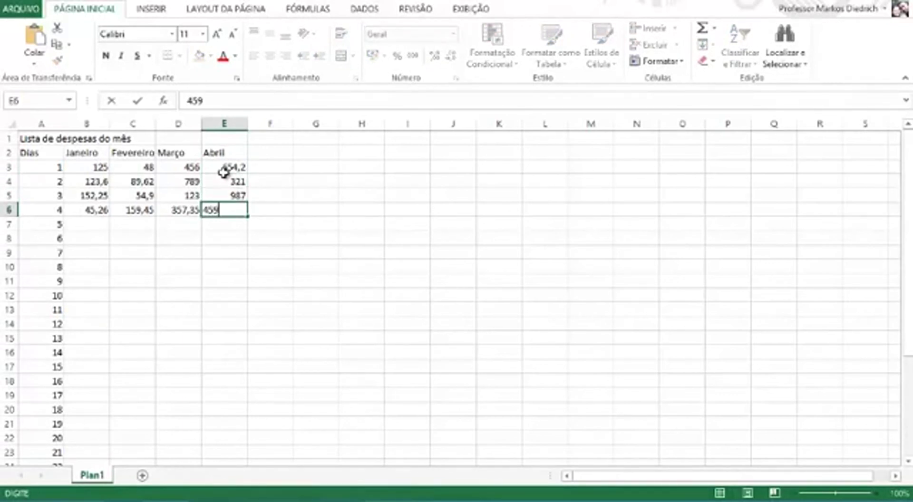
pyautogui.press('Return')
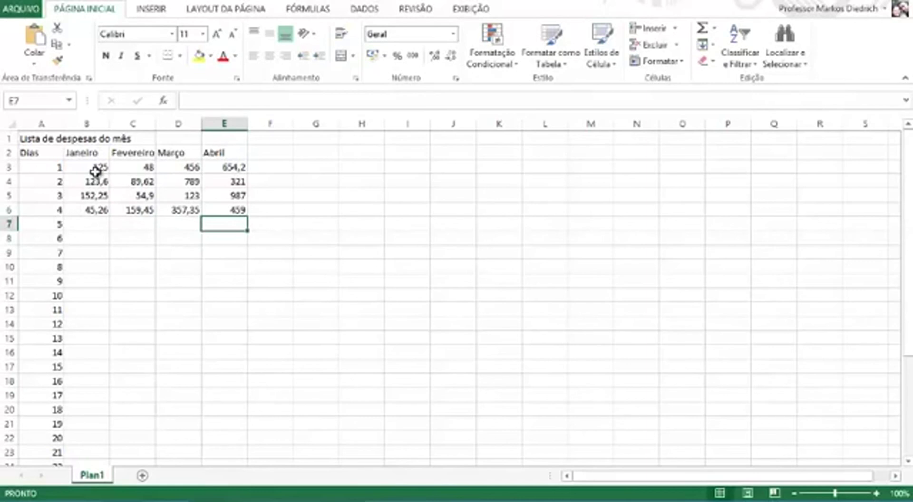
# - Apply the R$ accounting number format to all expense amounts in B3:E6
pyautogui.moveTo(95, 171); pyautogui.dragTo(231, 211)
pyautogui.click(212, 266)
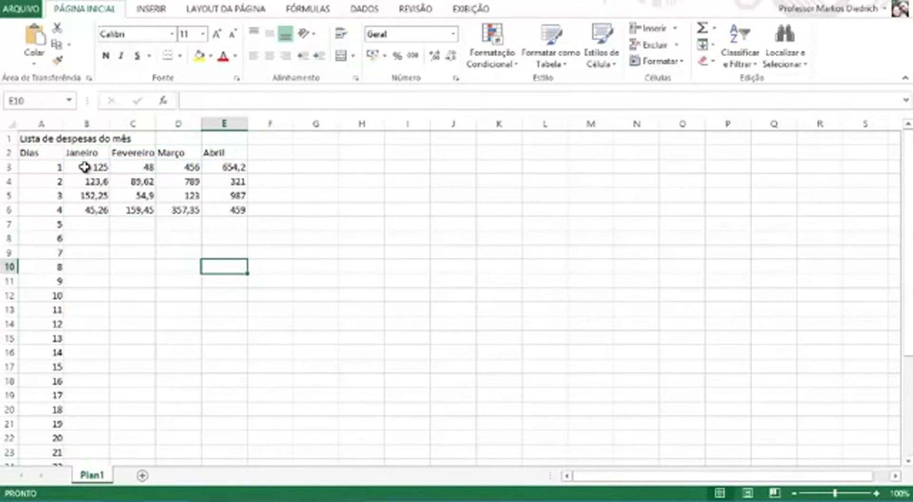
pyautogui.moveTo(85, 167); pyautogui.dragTo(222, 210)
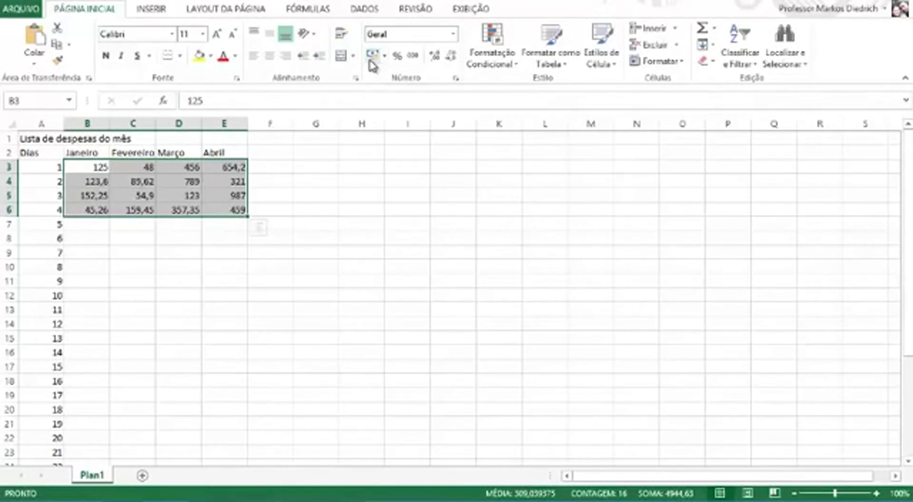
pyautogui.click(372, 56)
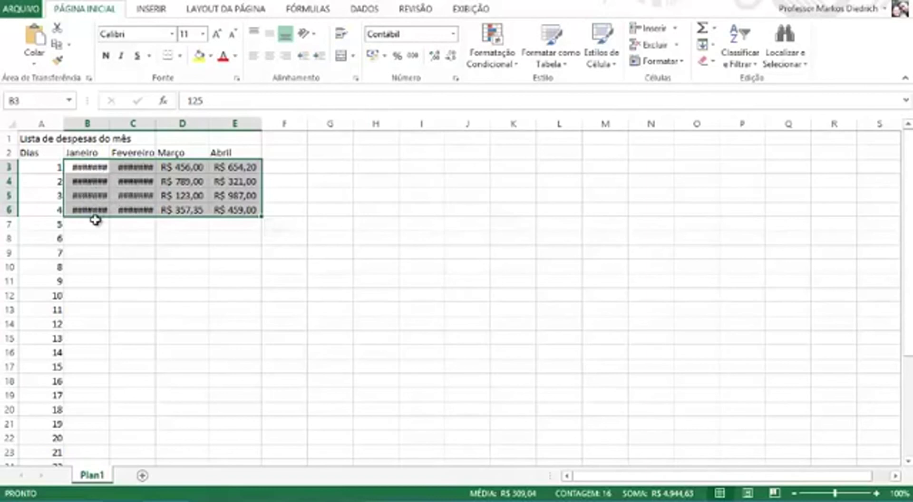
# - Auto-fit the widths of the Janeiro and Fevereiro columns (B and C) to their amounts
pyautogui.click(98, 235)
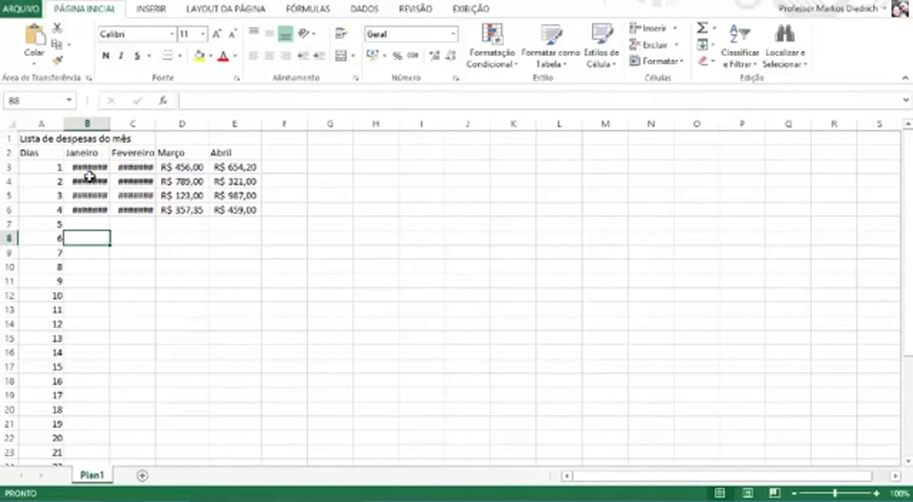
pyautogui.doubleClick(111, 124)
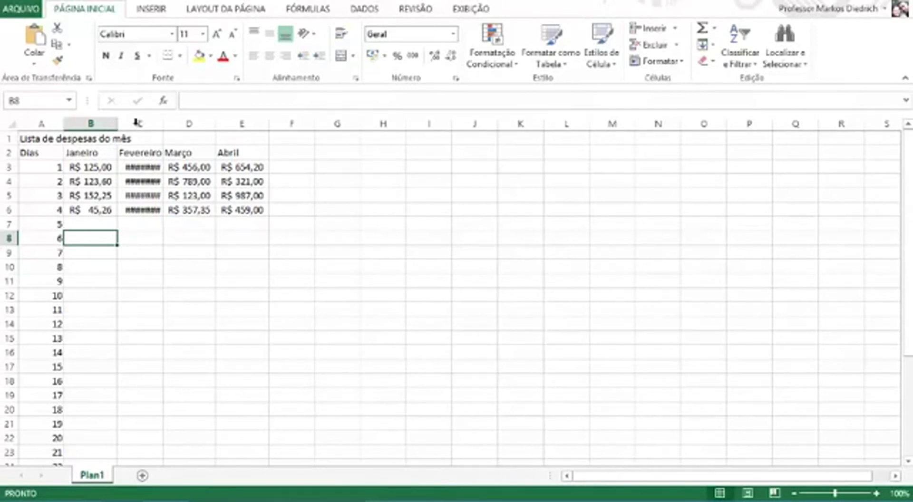
pyautogui.doubleClick(163, 124)
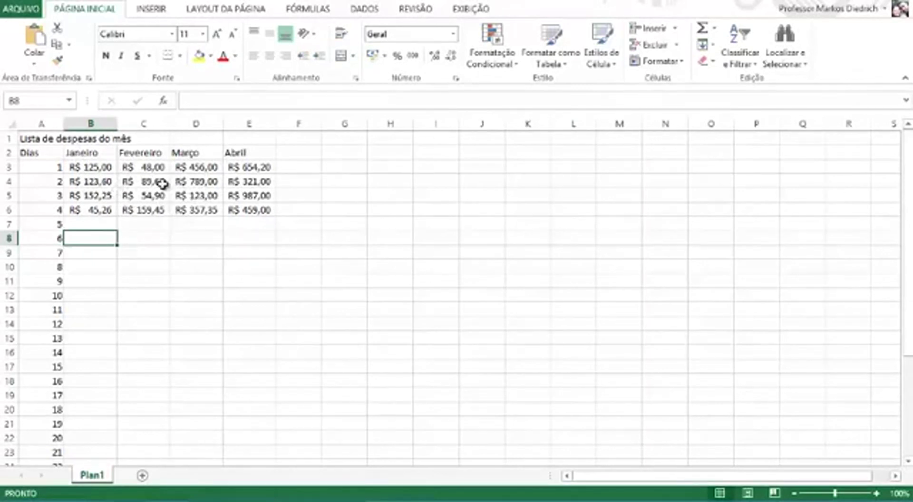
# - Try the US dollar and Euro accounting formats on B3:E6, and return the amounts to the R$ format
pyautogui.moveTo(69, 169); pyautogui.dragTo(248, 209)
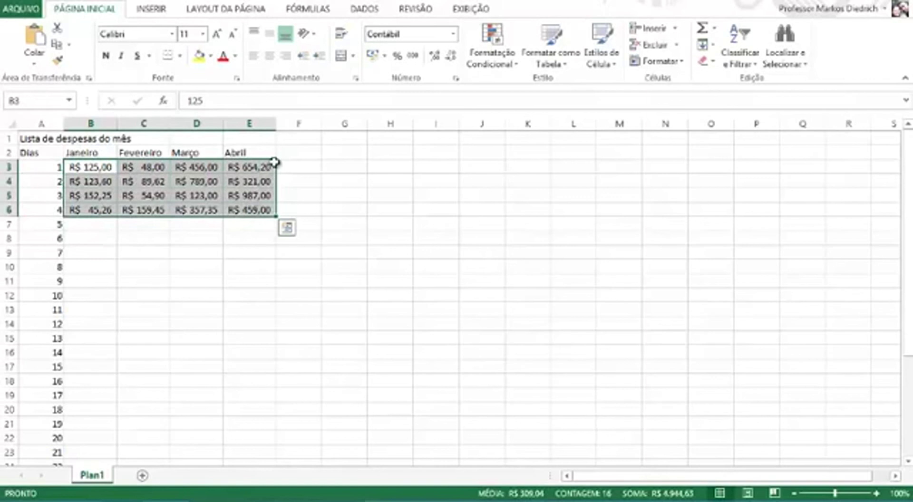
pyautogui.click(384, 58)
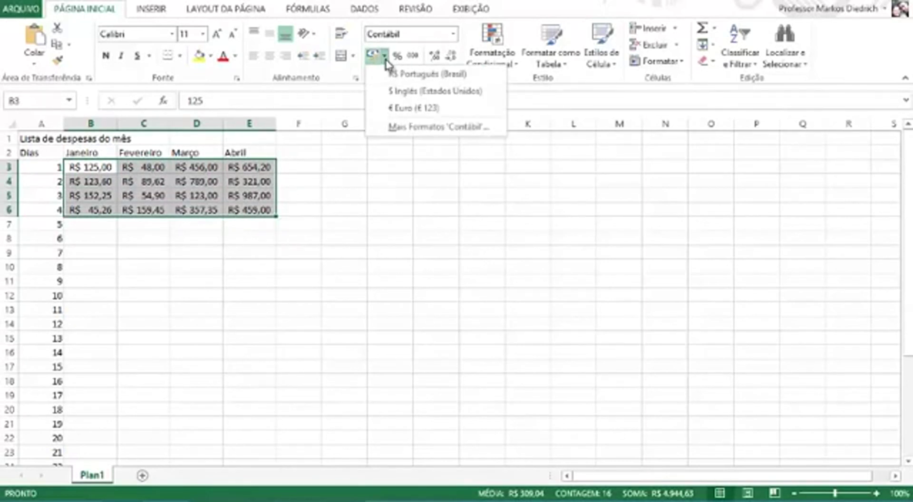
pyautogui.click(400, 94)
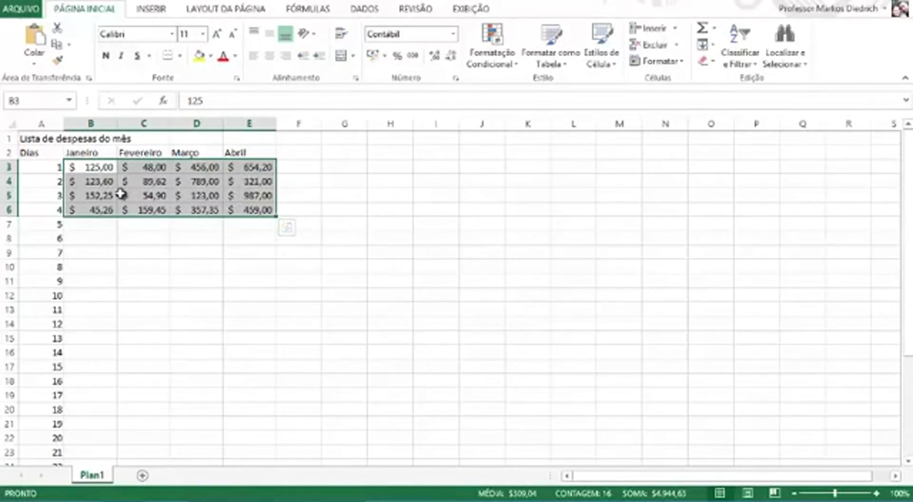
pyautogui.click(385, 57)
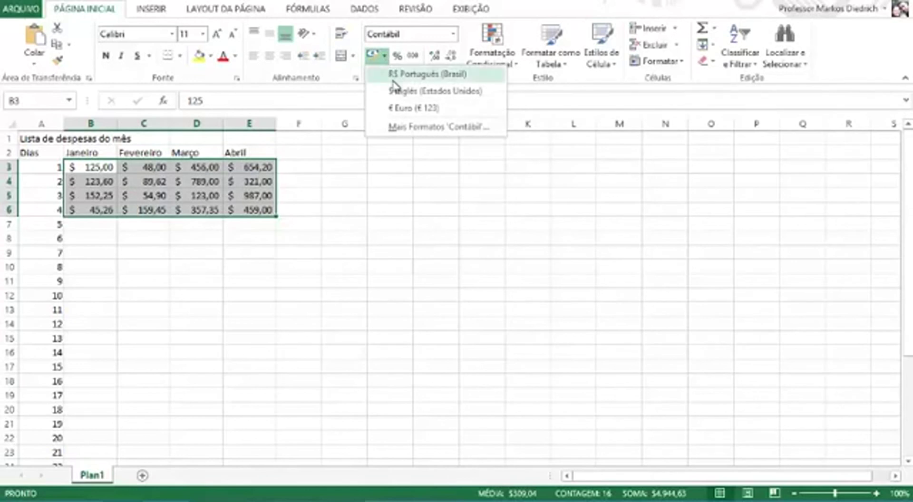
pyautogui.click(404, 108)
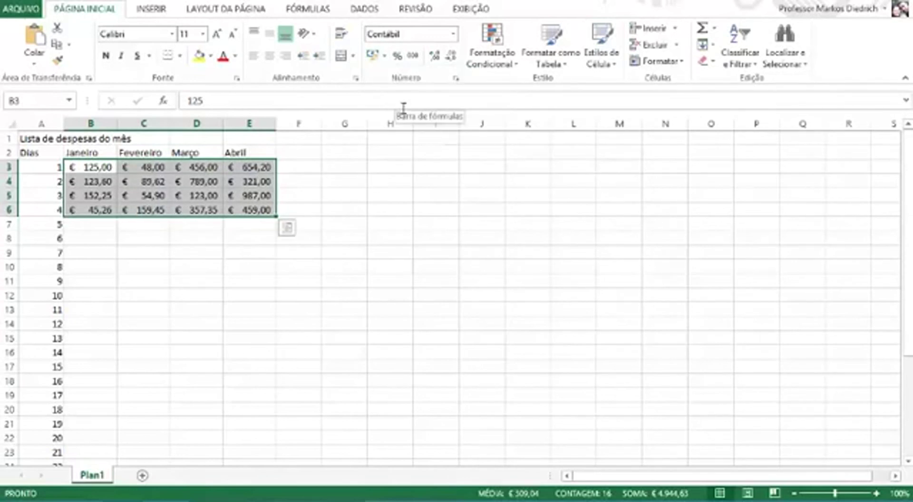
pyautogui.click(373, 57)
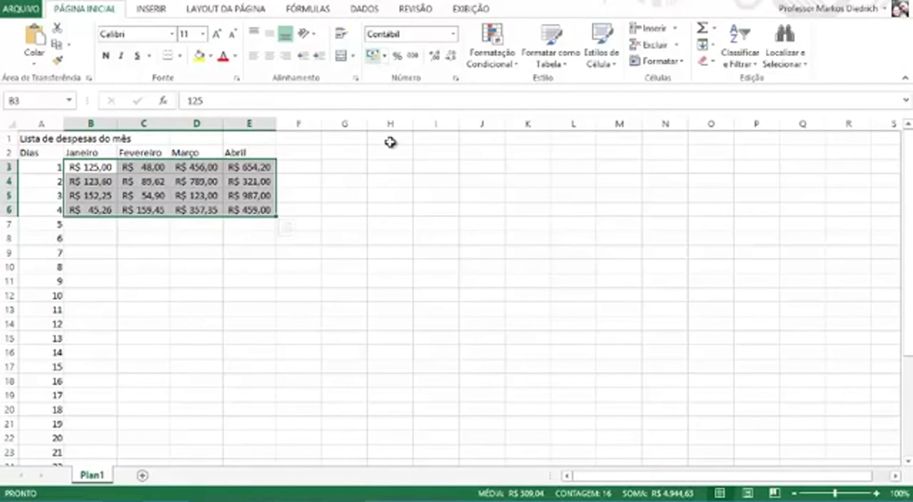
# - Compare the contents of A1 and B1 to check which cell holds the list title, dismissing the antivirus notification
pyautogui.click(39, 144)
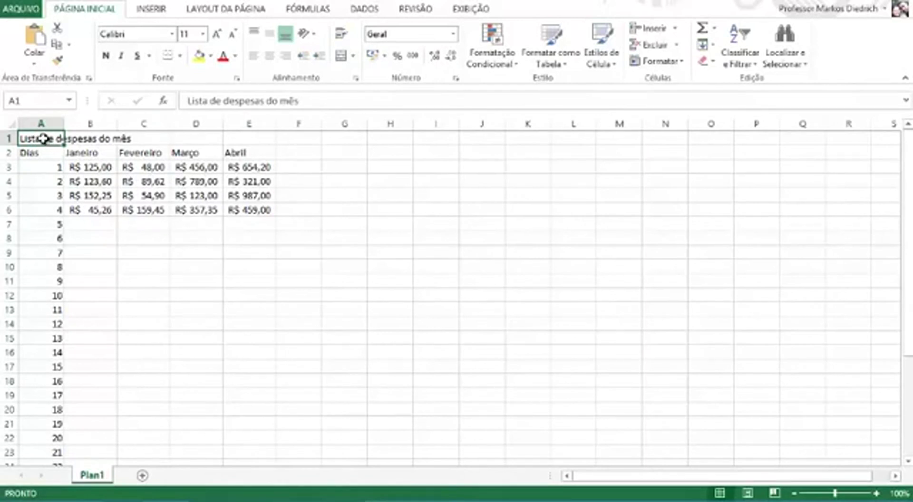
pyautogui.click(88, 138)
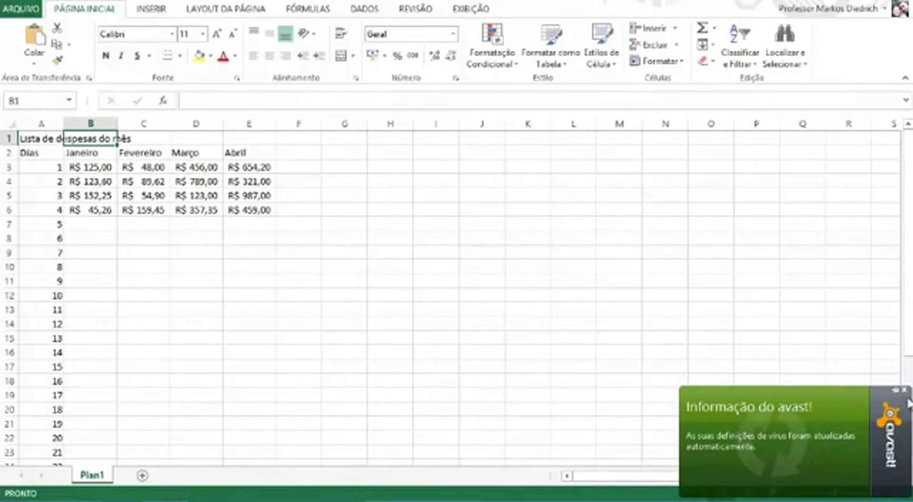
pyautogui.click(904, 390)
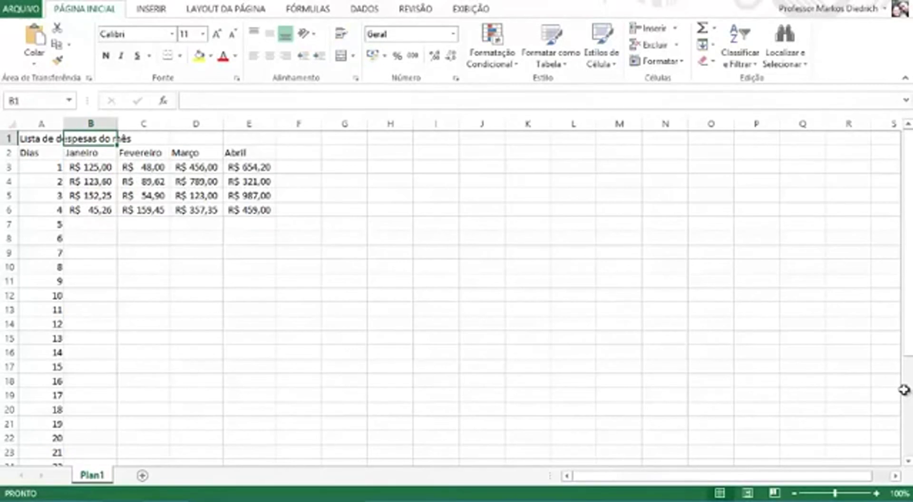
pyautogui.click(38, 137)
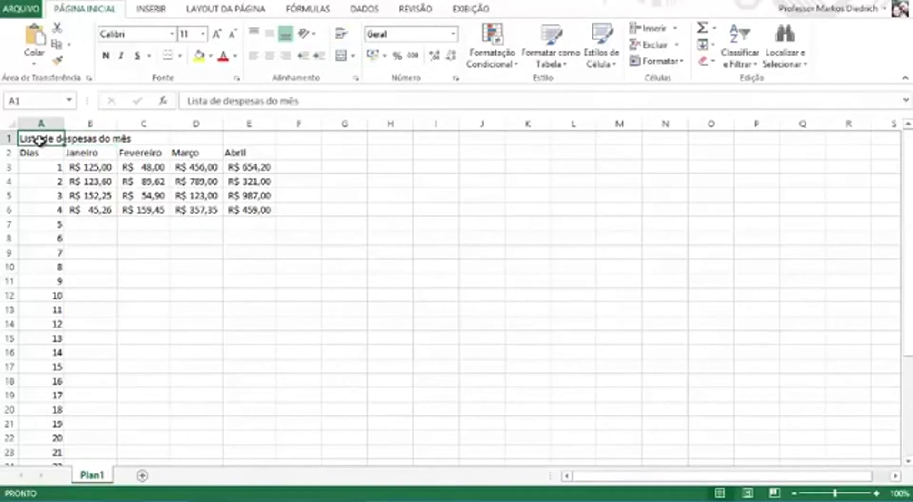
# - Compare the contents of A1, B1 and C1 to examine which cell holds the title text spilling across row 1
pyautogui.click(85, 139)
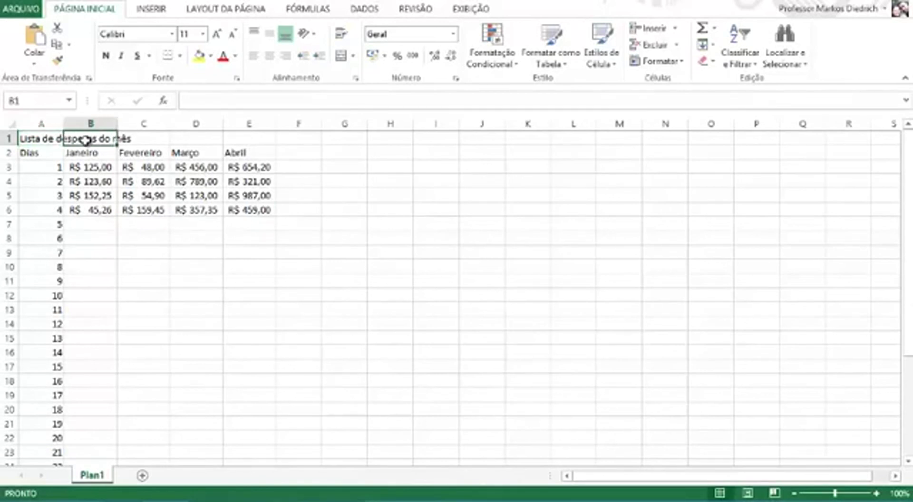
pyautogui.click(125, 137)
pyautogui.click(85, 139)
pyautogui.click(130, 137)
pyautogui.click(90, 134)
pyautogui.click(122, 137)
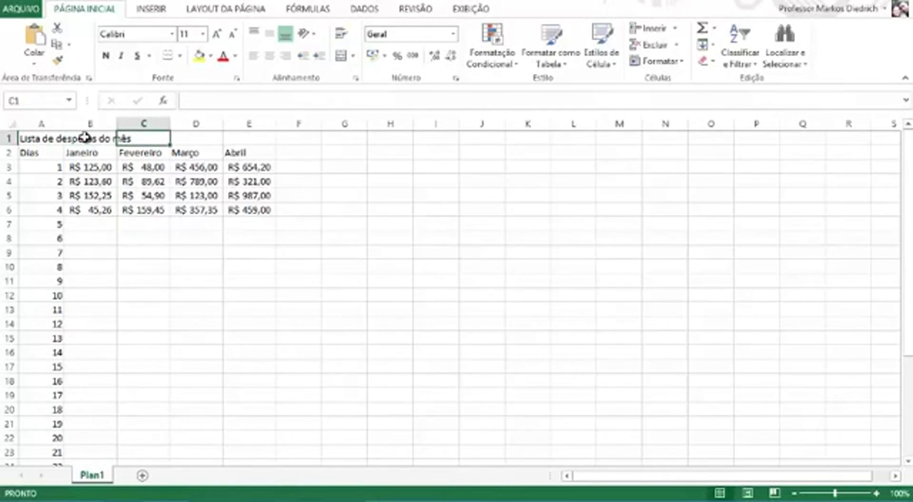
pyautogui.click(39, 140)
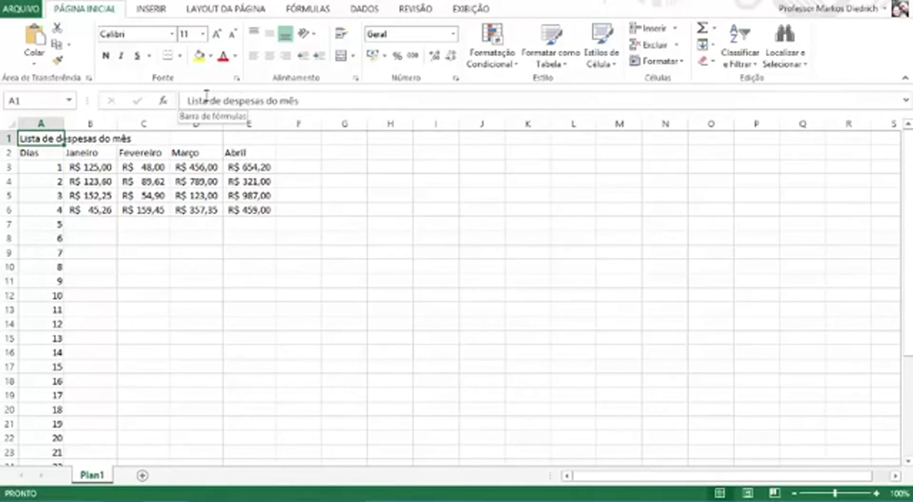
pyautogui.click(97, 138)
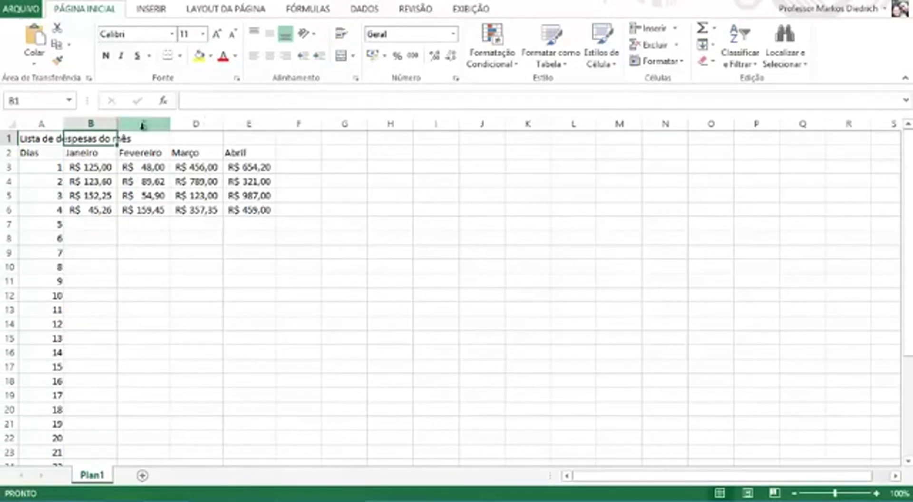
pyautogui.click(138, 138)
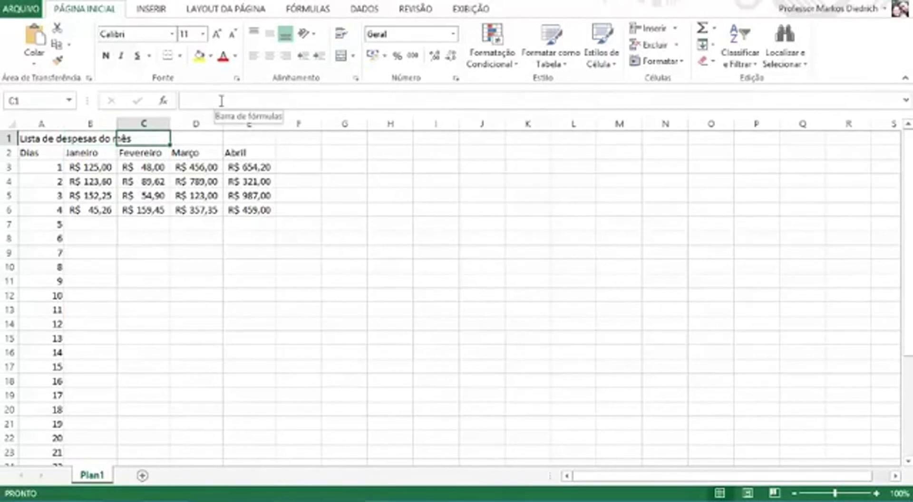
pyautogui.click(195, 277)
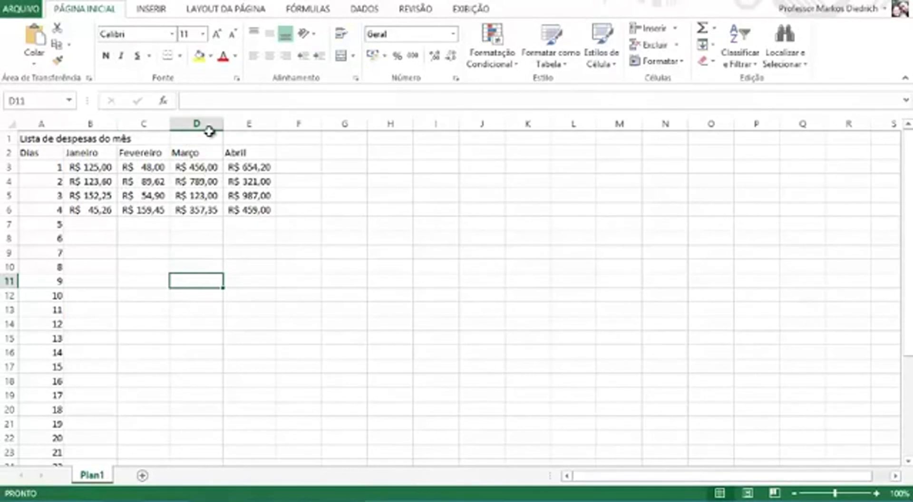
# - Select A1:E1 for merging, and open Microsoft Excel 2010 to look at its Mesclar e Centralizar command, dismissing the Office activation wizard
pyautogui.click(40, 138)
pyautogui.moveTo(40, 138); pyautogui.dragTo(250, 138)
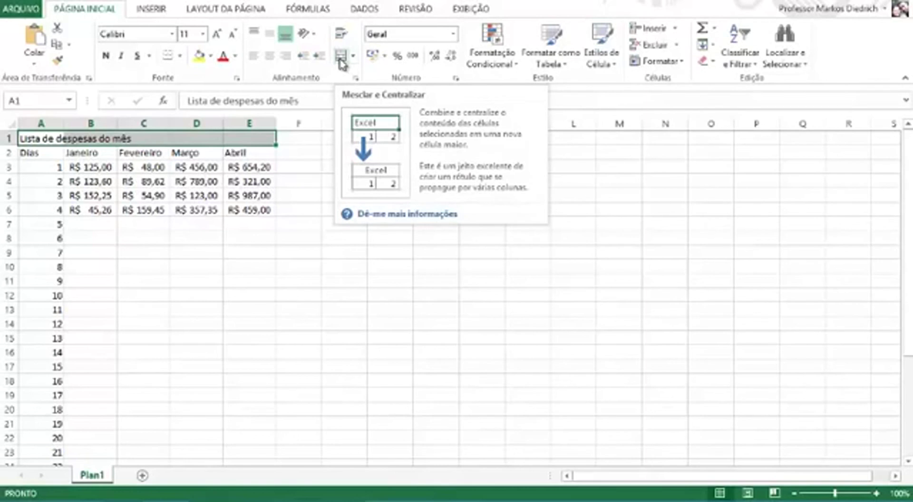
pyautogui.press('super')
pyautogui.write('xcel')
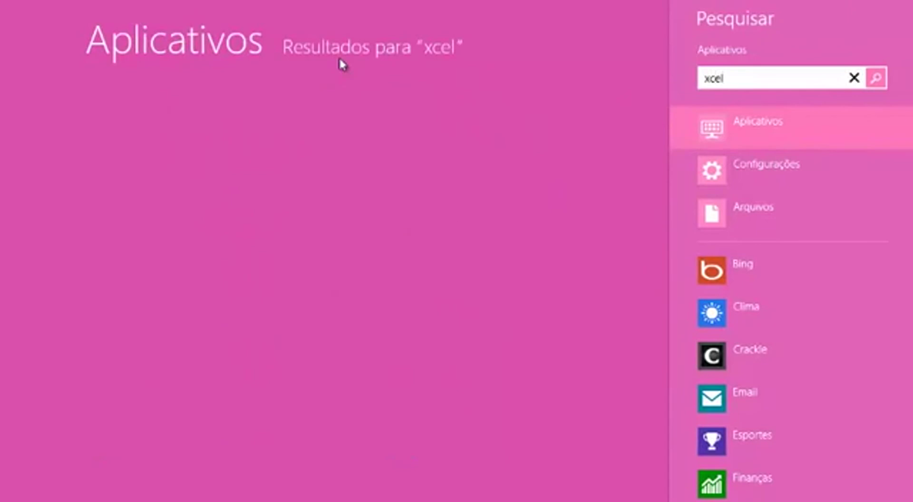
pyautogui.press('Home')
pyautogui.write('e')
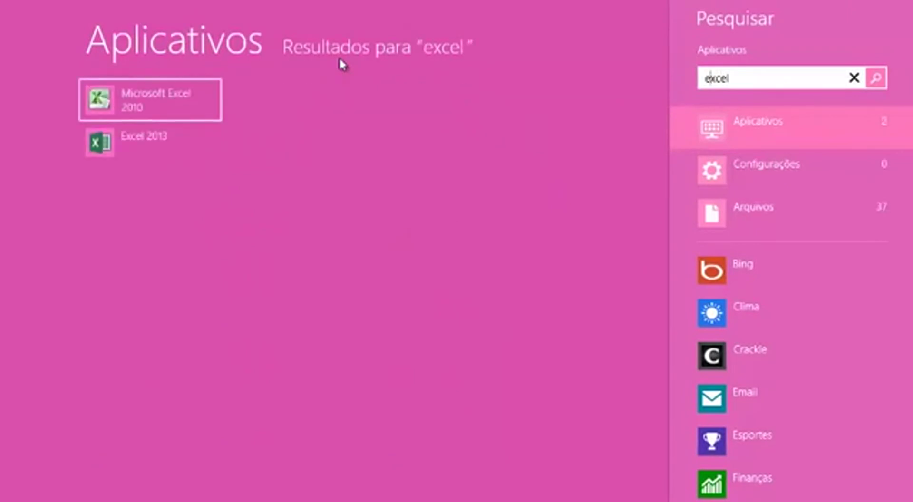
pyautogui.press('Return')
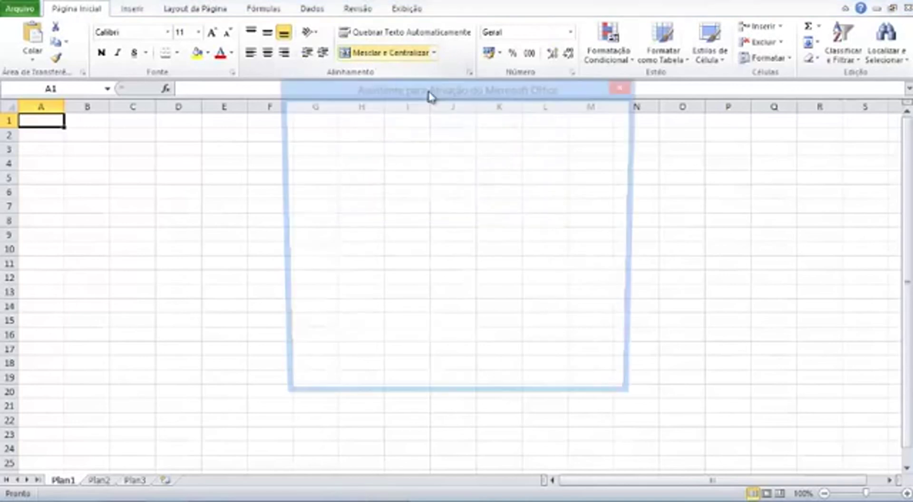
pyautogui.click(627, 86)
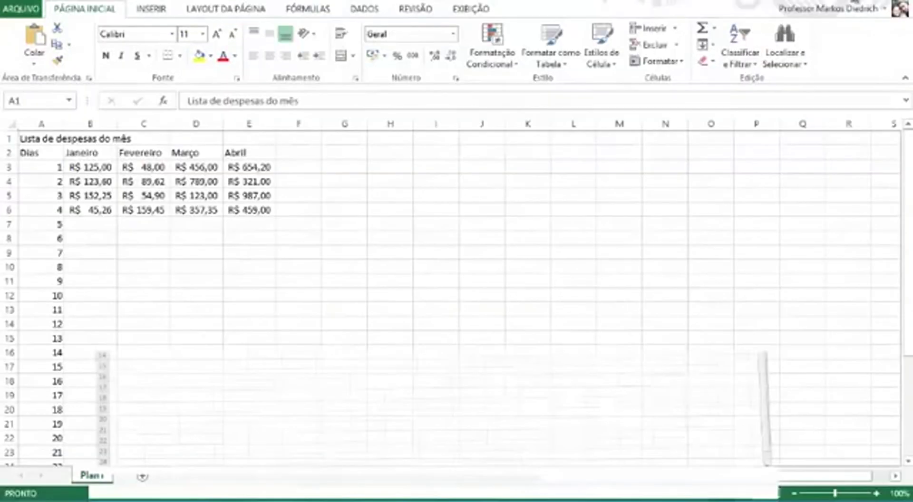
# - Merge and center the title "Lista de despesas do mês" across A1:E1 in the Excel 2013 expense list
pyautogui.moveTo(41, 138); pyautogui.dragTo(256, 138)
pyautogui.click(113, 262)
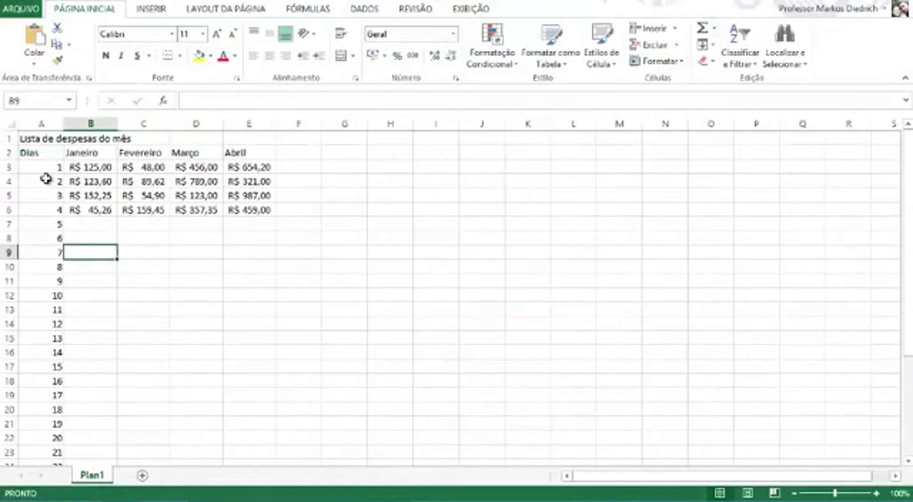
pyautogui.click(42, 139)
pyautogui.moveTo(75, 139); pyautogui.dragTo(244, 138)
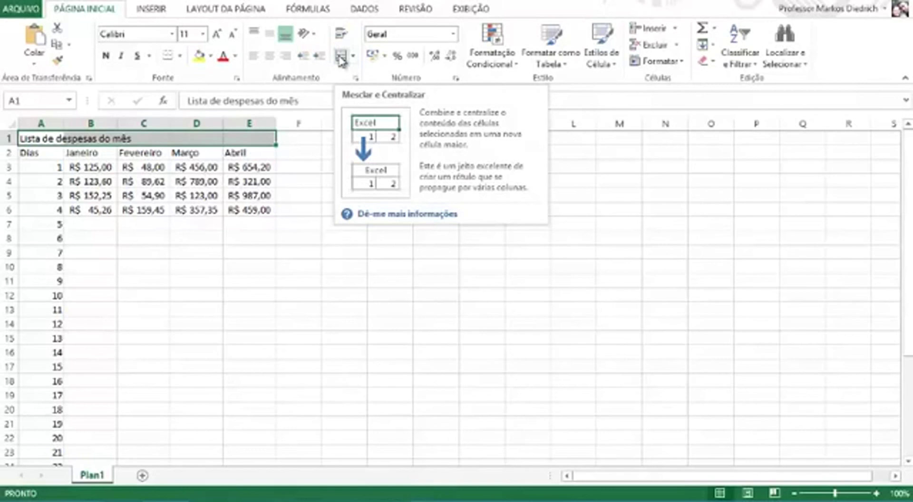
pyautogui.click(41, 141)
pyautogui.click(135, 139)
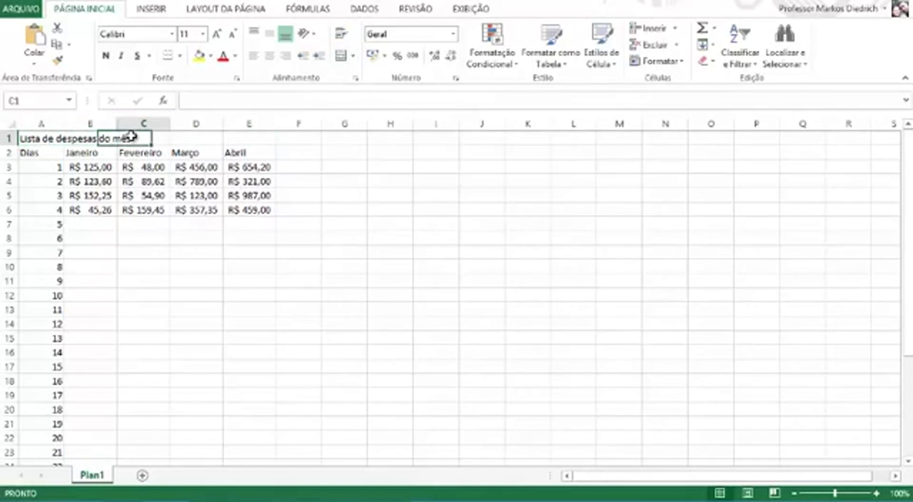
pyautogui.click(198, 138)
pyautogui.click(241, 136)
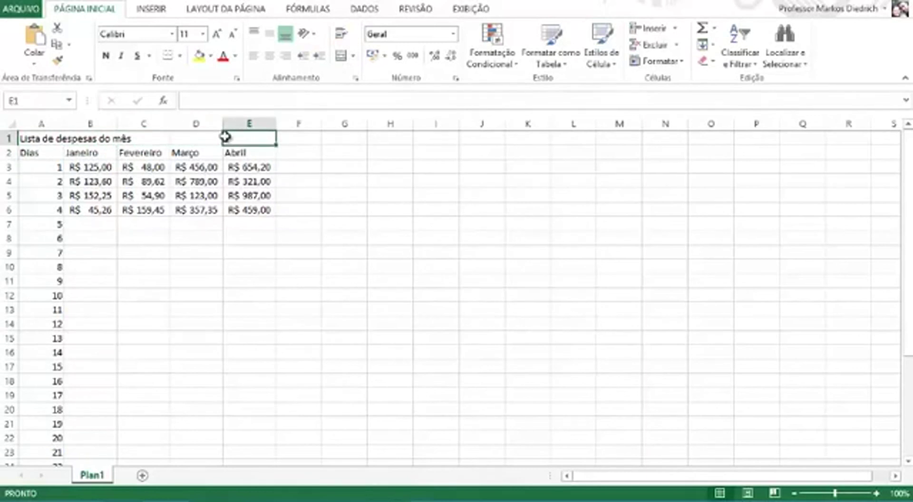
pyautogui.moveTo(31, 138); pyautogui.dragTo(248, 137)
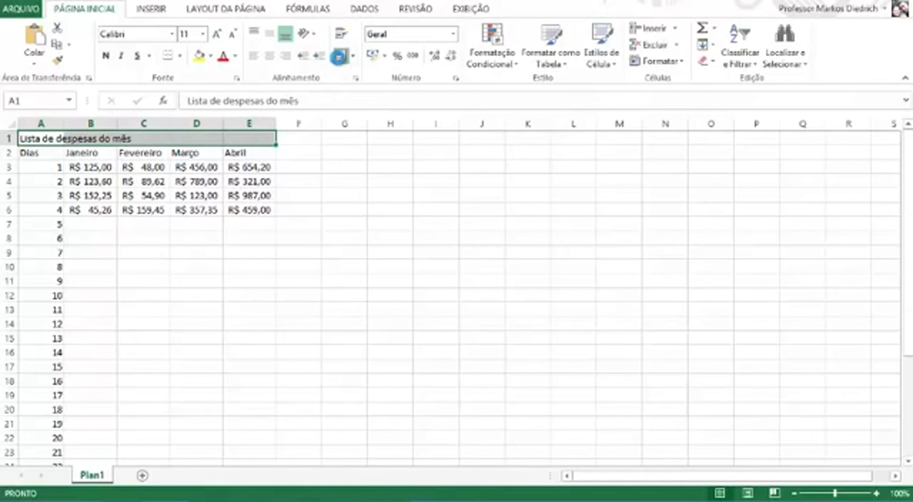
pyautogui.click(341, 56)
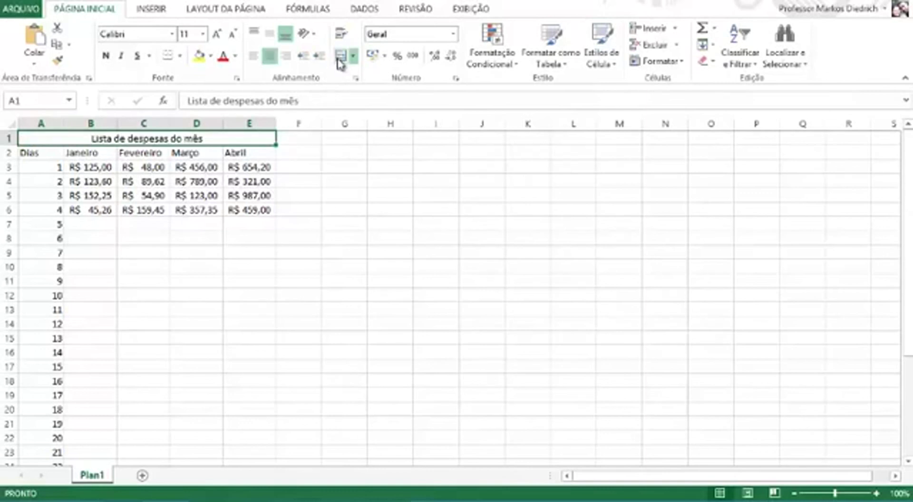
# - Check the extent of the merged title cell and inspect the Dias and Janeiro heading cells beneath it
pyautogui.click(86, 180)
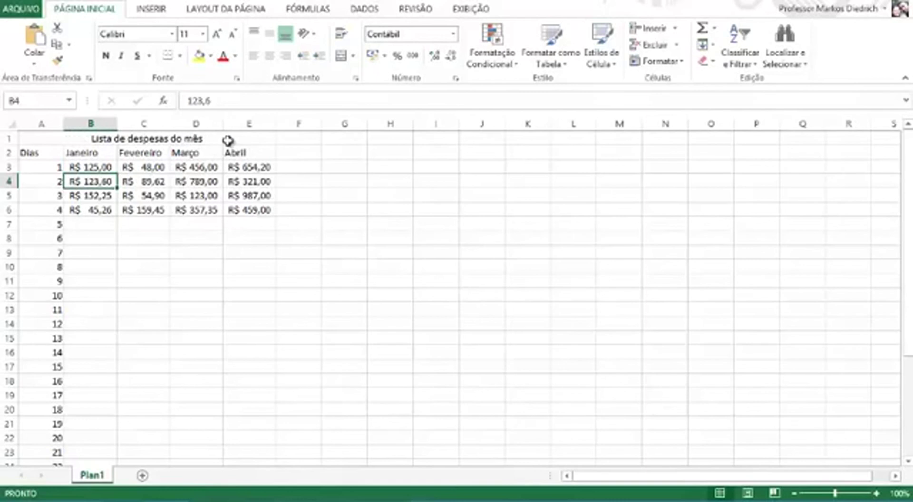
pyautogui.click(99, 139)
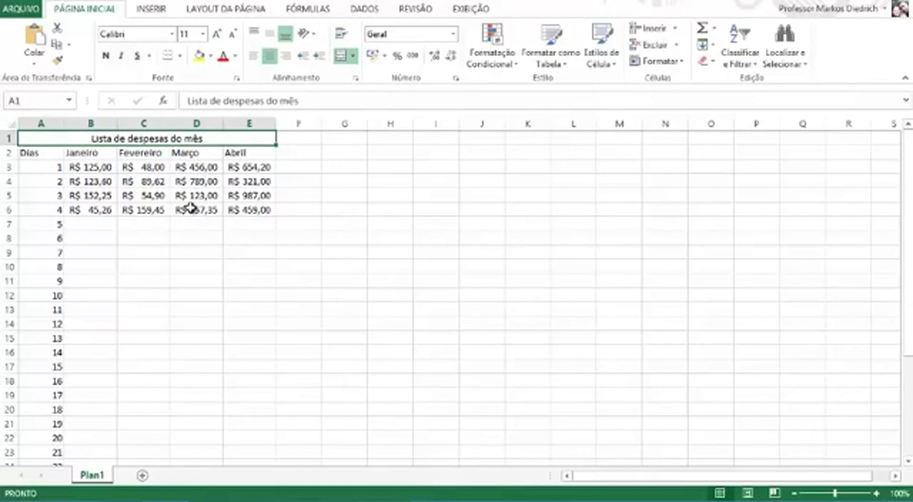
pyautogui.click(195, 241)
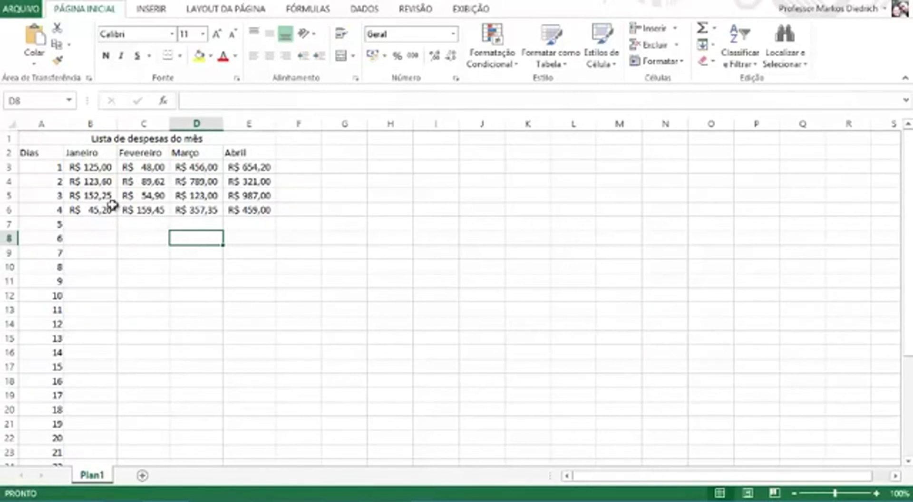
pyautogui.click(32, 153)
pyautogui.click(93, 145)
pyautogui.click(93, 152)
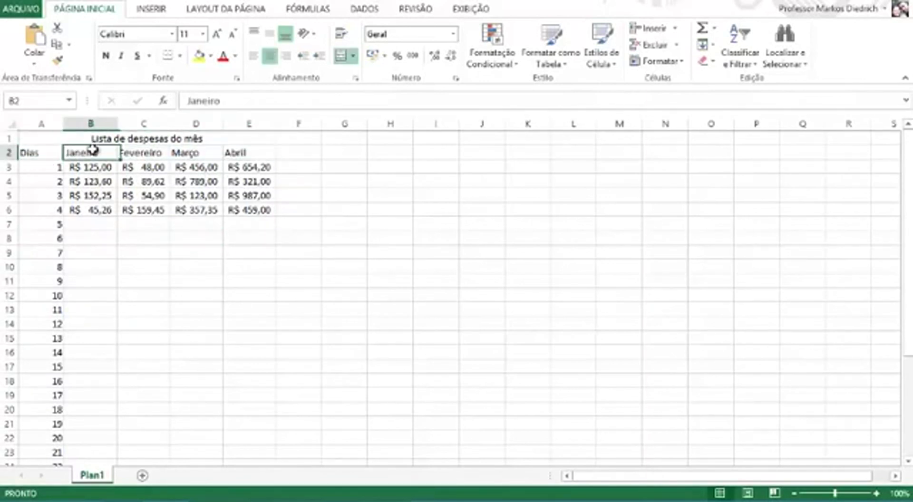
# - Try center, right and left horizontal alignment on the header cells A2:E2
pyautogui.click(129, 151)
pyautogui.click(193, 152)
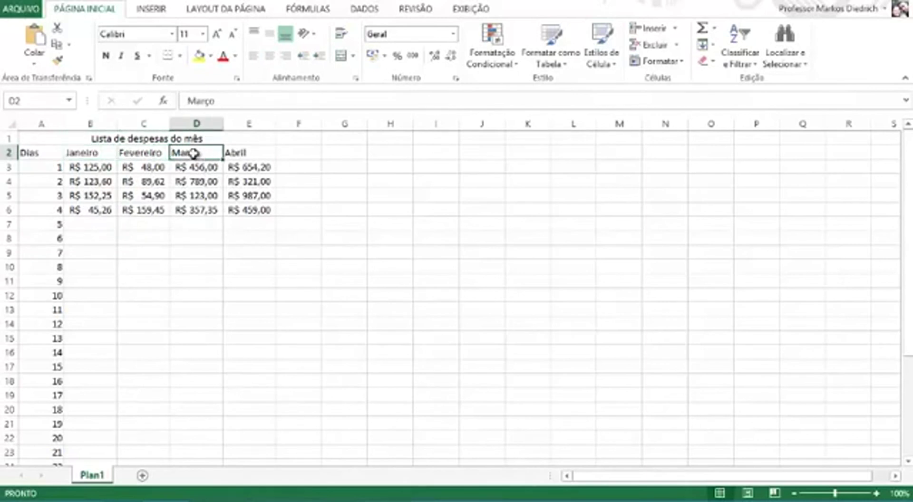
pyautogui.click(236, 152)
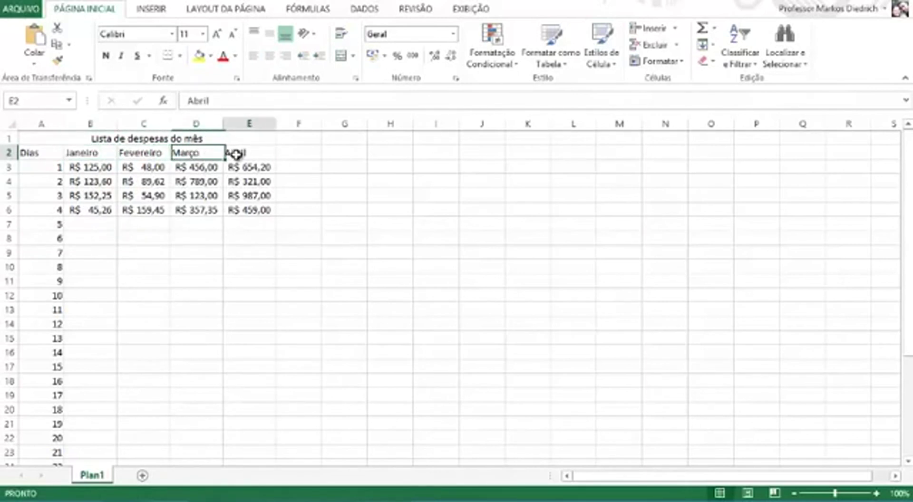
pyautogui.click(30, 152)
pyautogui.moveTo(38, 152); pyautogui.dragTo(239, 152)
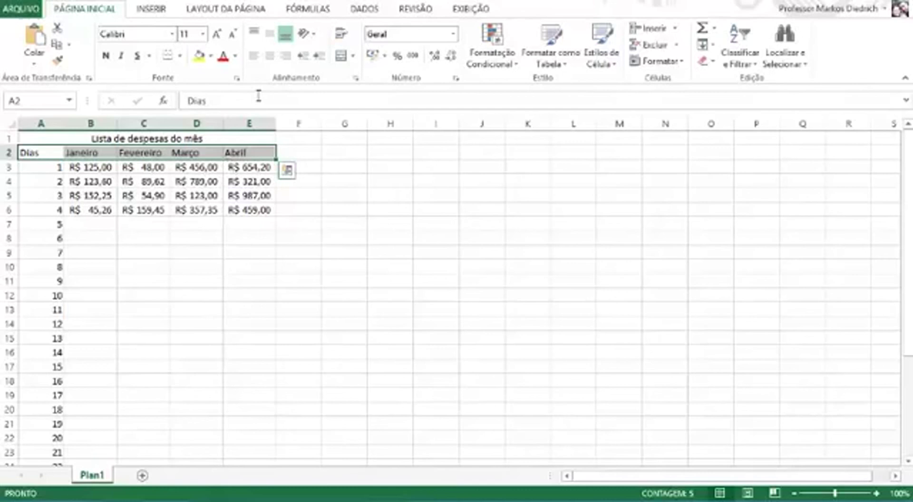
pyautogui.click(270, 58)
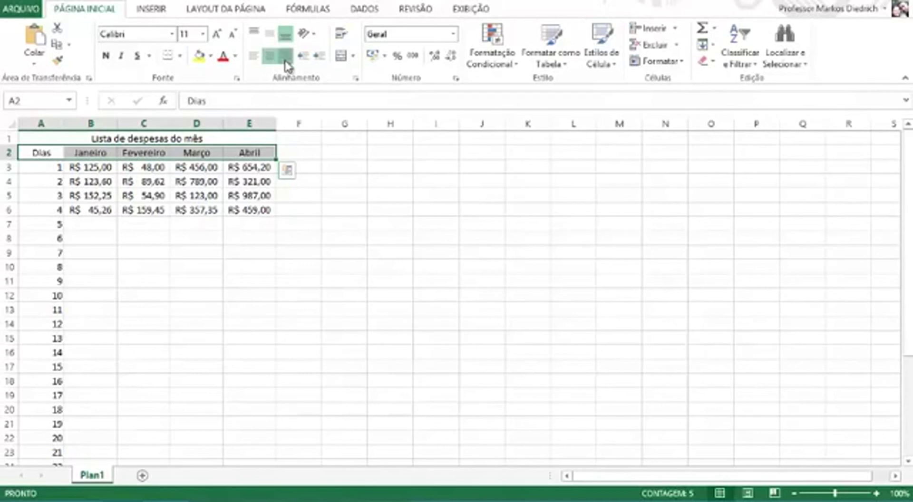
pyautogui.click(285, 61)
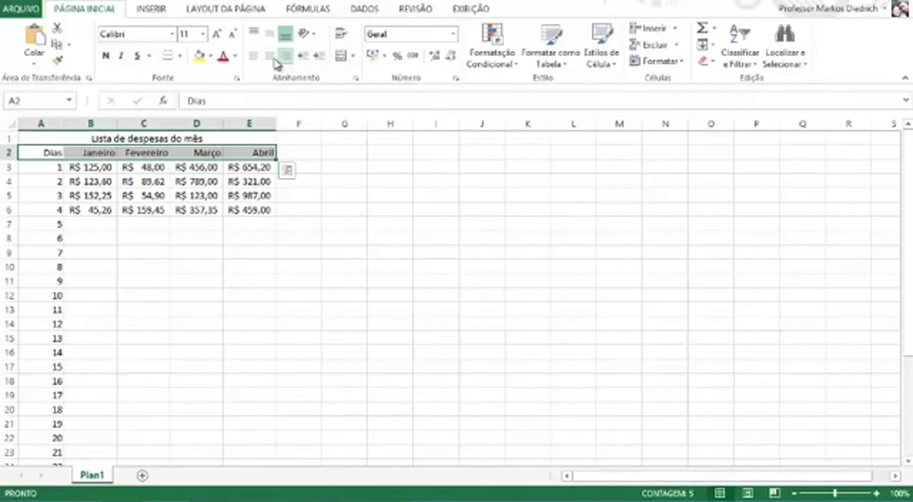
pyautogui.click(269, 58)
pyautogui.click(254, 57)
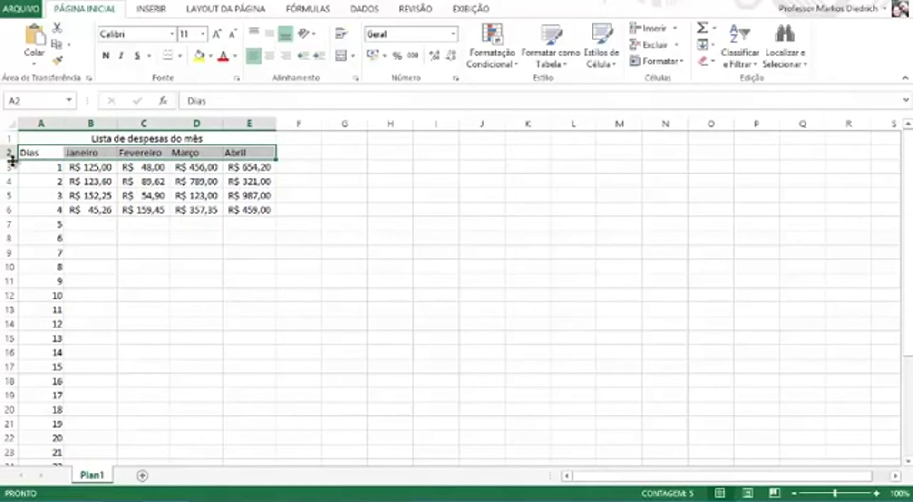
# - Increase the height of header row 2 to about twice the default row height
pyautogui.moveTo(9, 160); pyautogui.dragTo(9, 175)
pyautogui.click(132, 255)
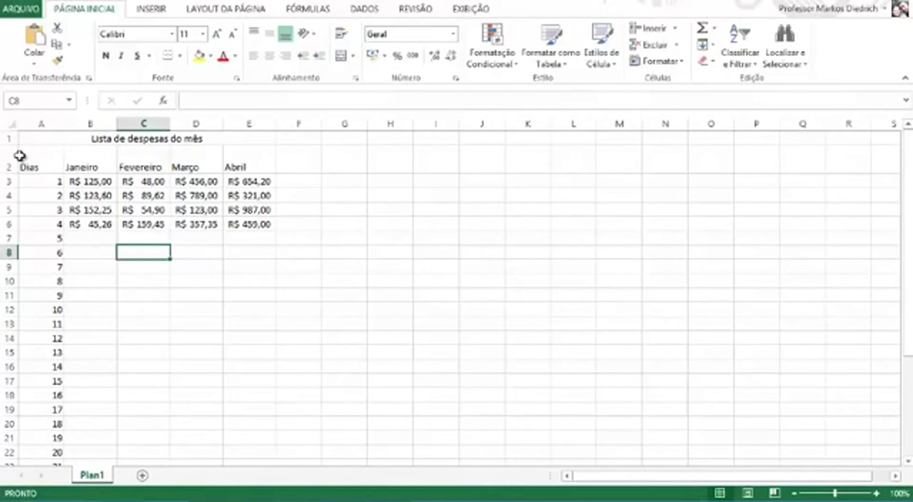
# - Try centered and right horizontal alignment on the headers A2:E2 in the taller row
pyautogui.moveTo(26, 162); pyautogui.dragTo(253, 155)
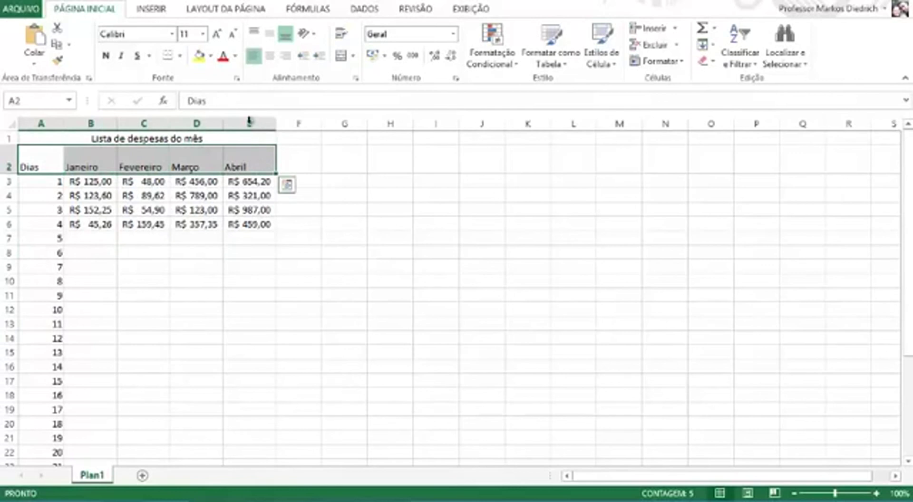
pyautogui.click(270, 57)
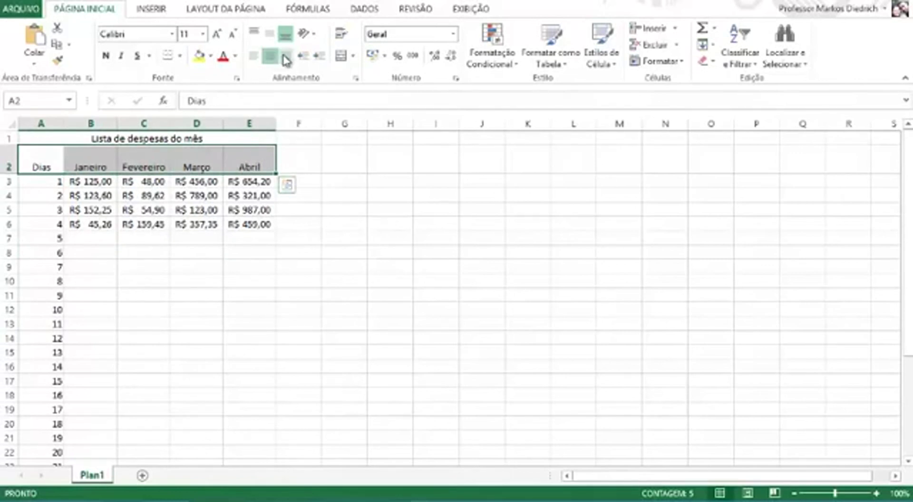
pyautogui.click(286, 56)
pyautogui.click(269, 58)
pyautogui.click(268, 58)
pyautogui.click(268, 58)
pyautogui.click(286, 57)
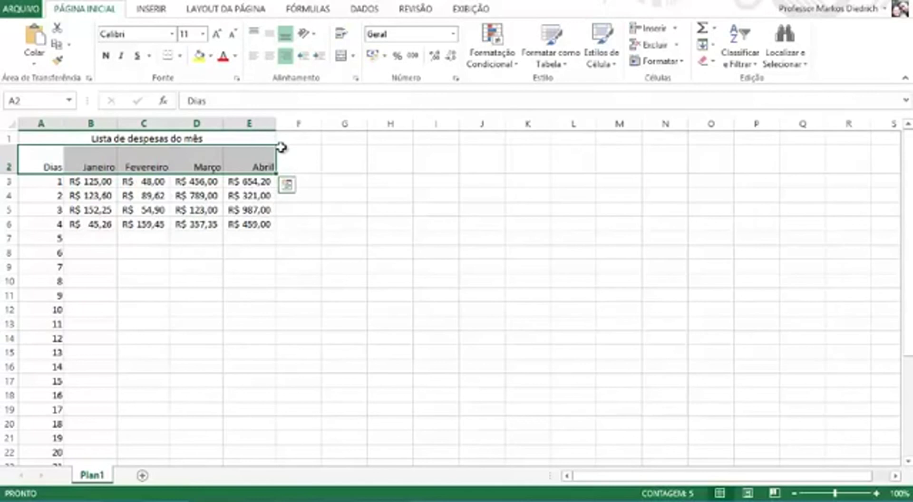
# - Try top, middle and bottom vertical alignment on the header cells A2:E2
pyautogui.click(255, 34)
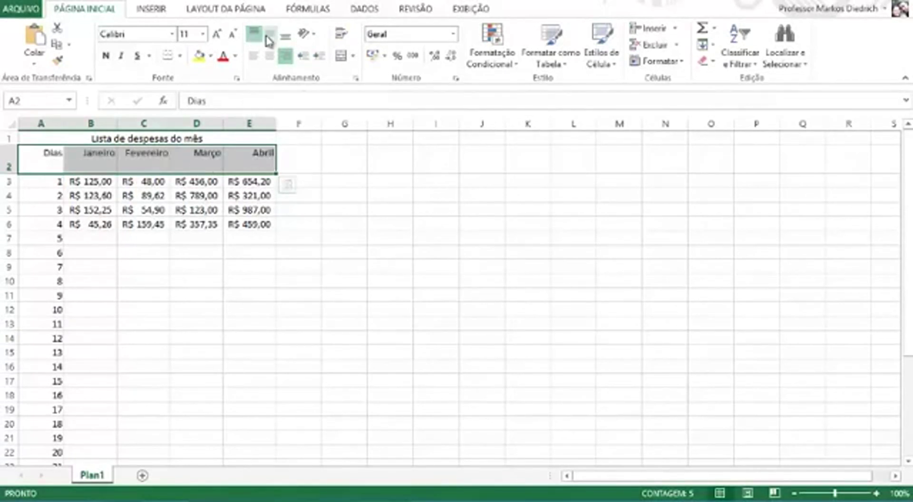
pyautogui.click(268, 35)
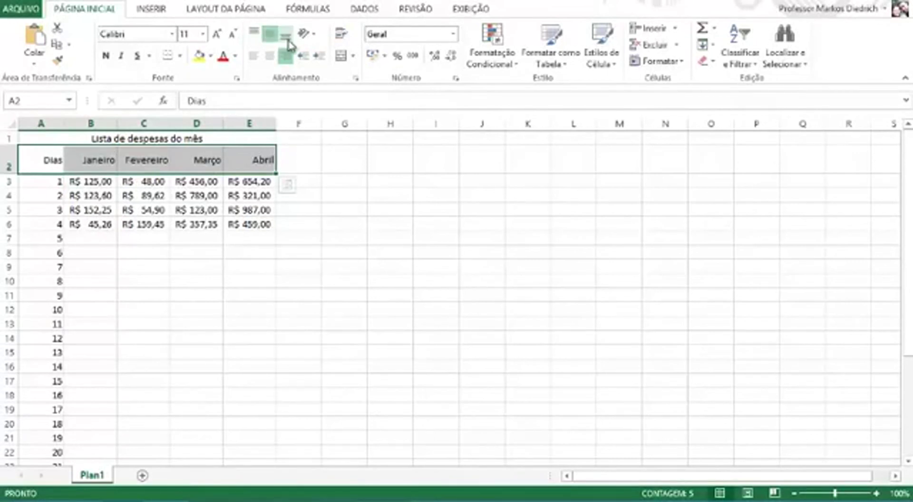
pyautogui.click(287, 39)
pyautogui.click(255, 33)
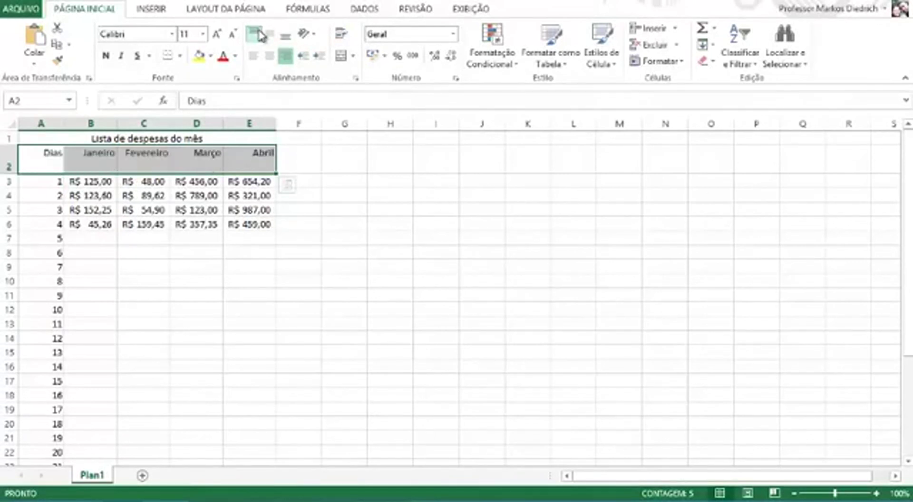
pyautogui.click(269, 34)
pyautogui.click(287, 38)
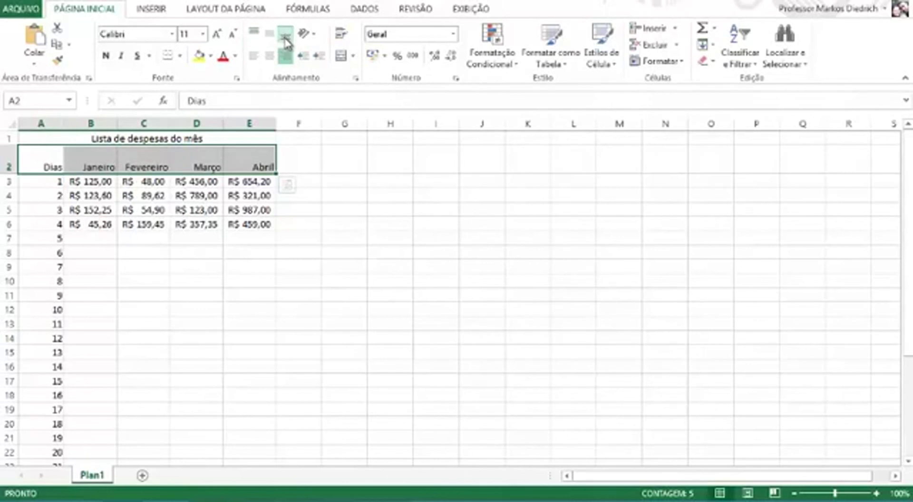
# - Center the header cells A2:E2 both horizontally and vertically
pyautogui.click(253, 57)
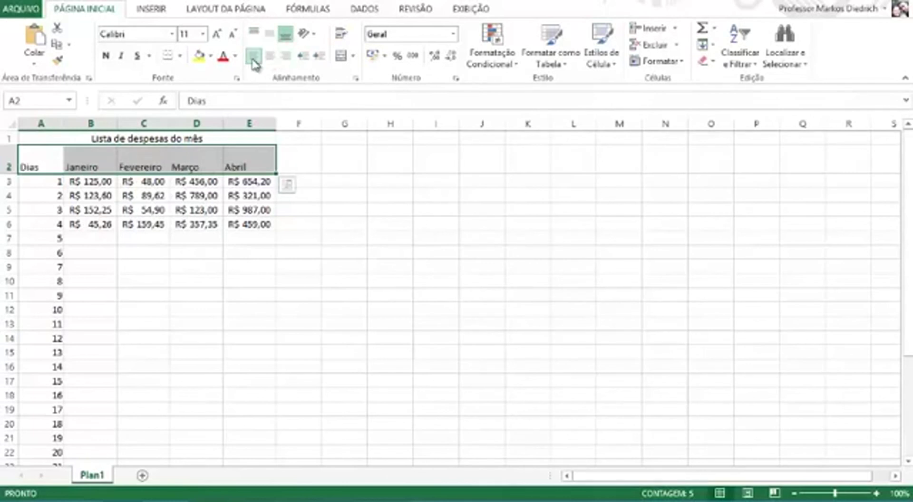
pyautogui.click(270, 57)
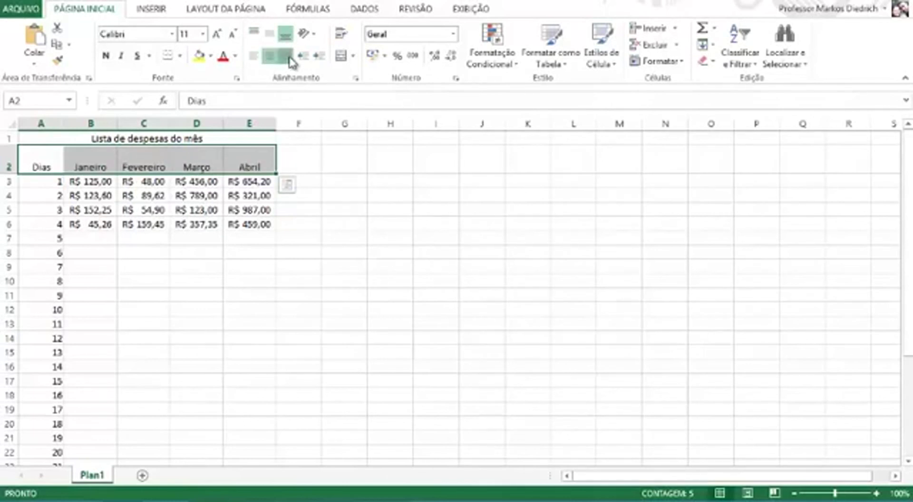
pyautogui.click(286, 57)
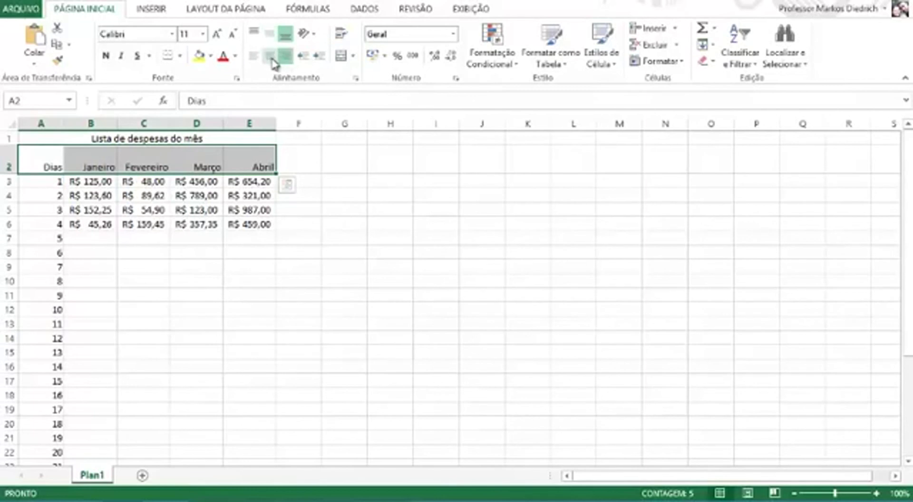
pyautogui.click(271, 58)
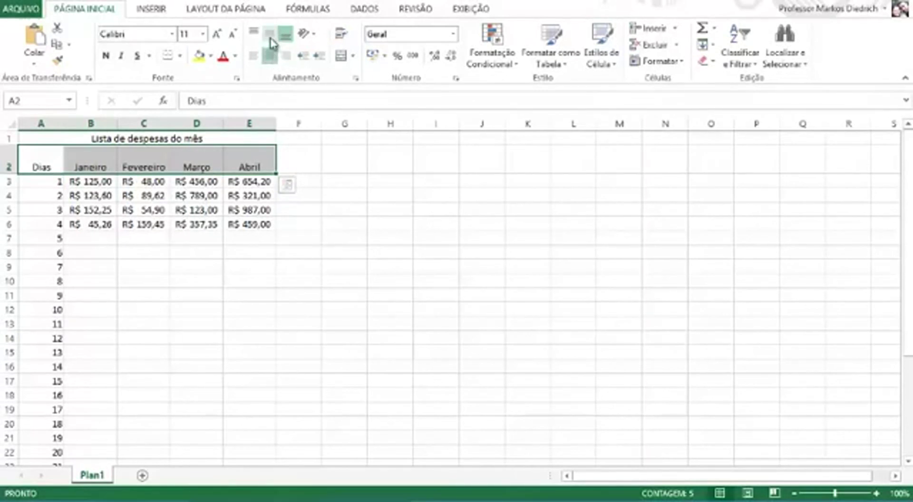
pyautogui.click(270, 34)
pyautogui.click(108, 206)
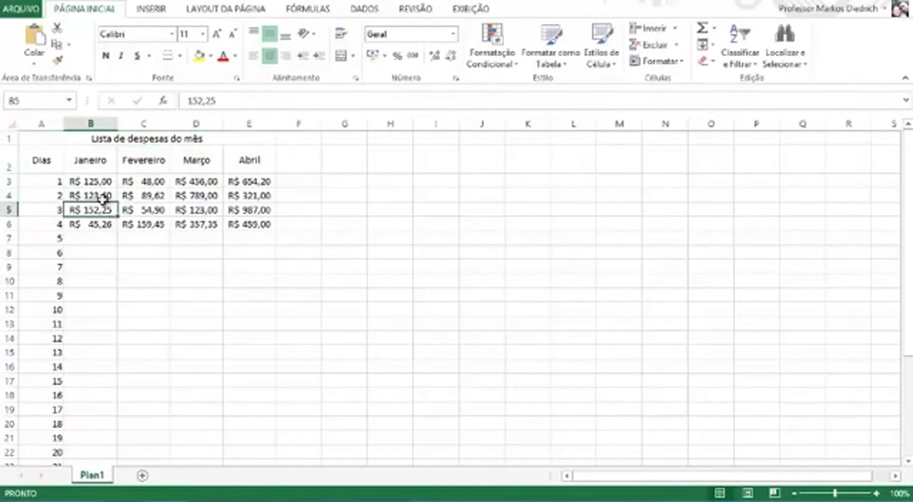
pyautogui.click(47, 154)
pyautogui.click(95, 160)
pyautogui.click(129, 156)
pyautogui.click(188, 157)
pyautogui.click(241, 159)
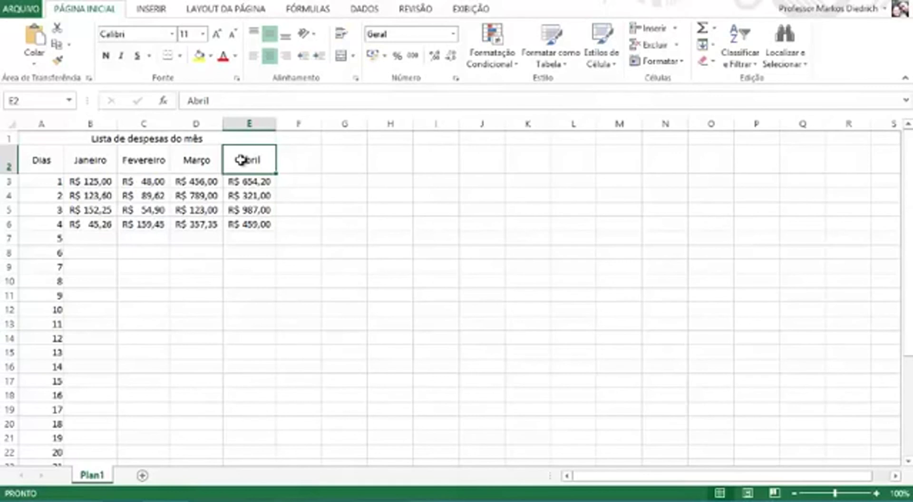
# - Format the merged title "Lista de despesas do mês" in Arial Black at size 14
pyautogui.click(128, 137)
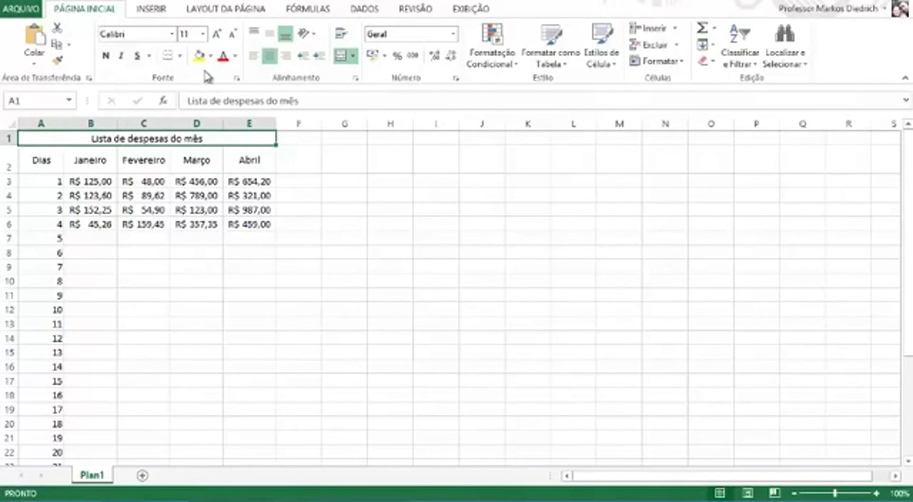
pyautogui.click(173, 36)
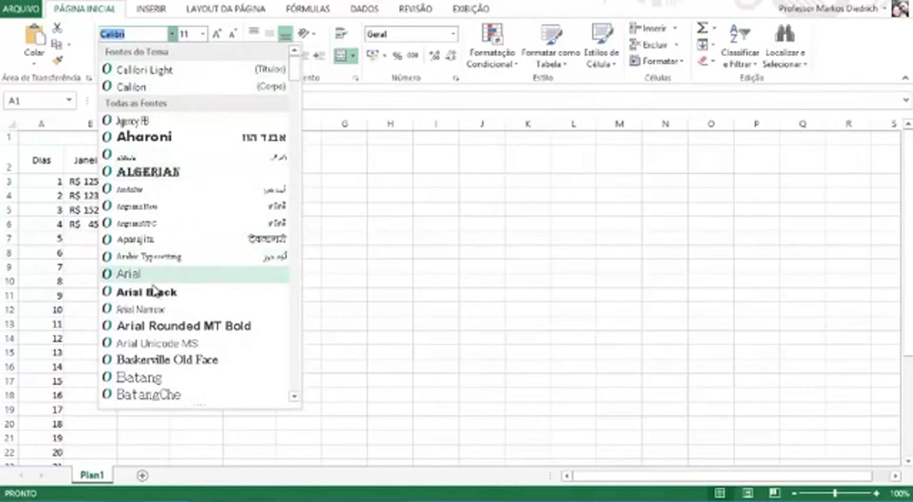
pyautogui.click(152, 295)
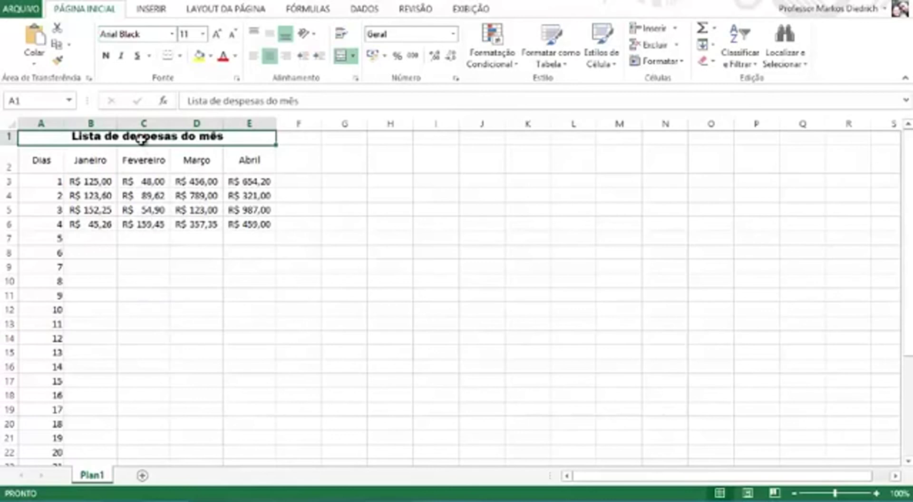
pyautogui.click(203, 34)
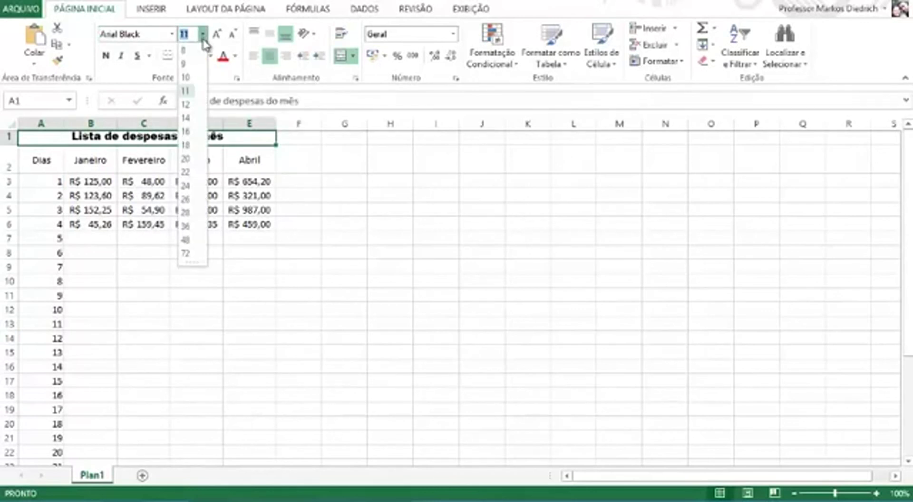
pyautogui.click(185, 117)
# - Try larger and smaller font sizes on the title in stepwise increments, ending at size 14
pyautogui.click(216, 34)
pyautogui.click(216, 34)
pyautogui.click(216, 34)
pyautogui.click(216, 34)
pyautogui.click(216, 34)
pyautogui.click(230, 34)
pyautogui.click(231, 35)
pyautogui.click(231, 35)
pyautogui.click(231, 34)
pyautogui.click(231, 35)
pyautogui.click(231, 35)
pyautogui.click(230, 35)
pyautogui.click(218, 34)
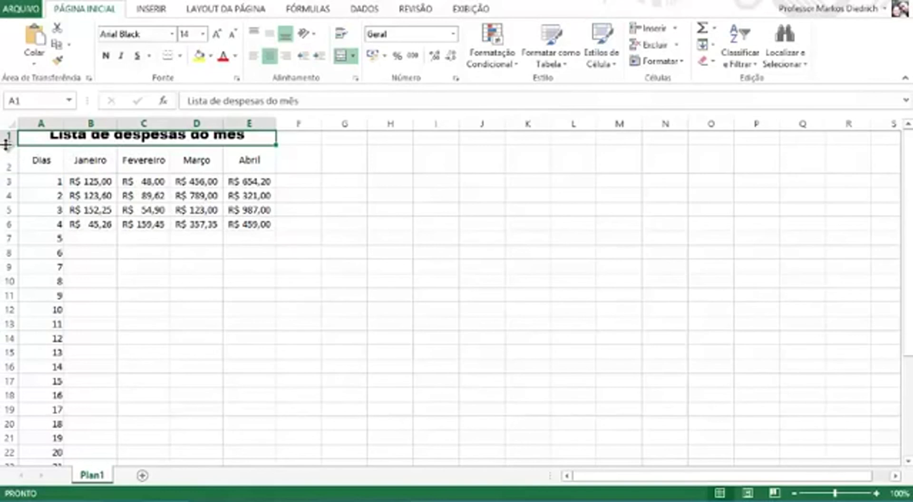
# - Try different heights for row 1 and auto-fit it to the title text
pyautogui.moveTo(8, 146); pyautogui.dragTo(8, 153)
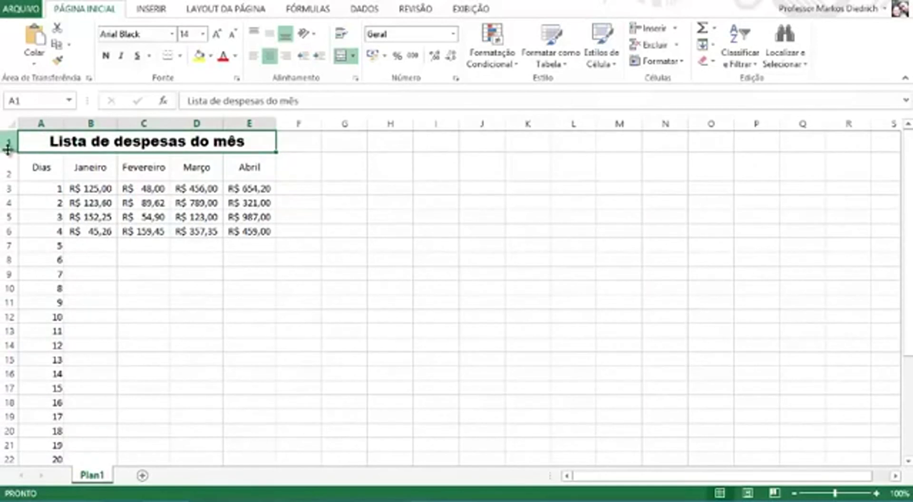
pyautogui.moveTo(10, 150); pyautogui.dragTo(9, 152)
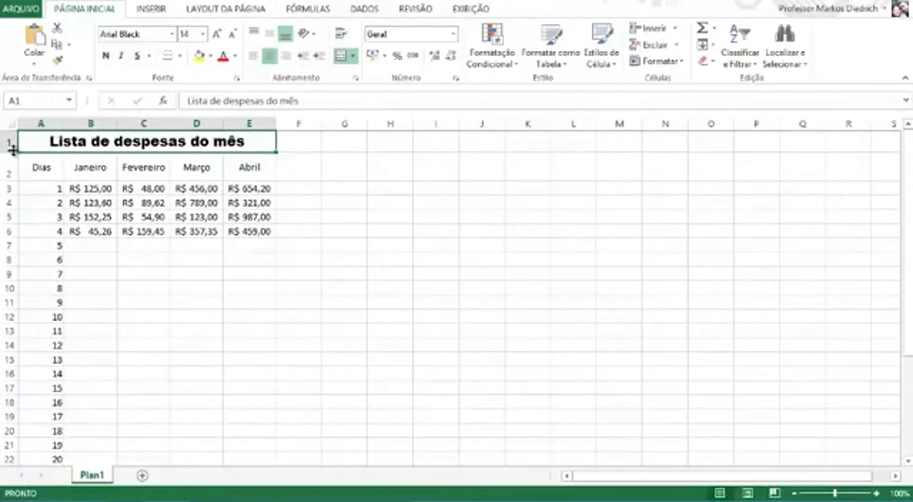
pyautogui.moveTo(12, 152); pyautogui.dragTo(11, 145)
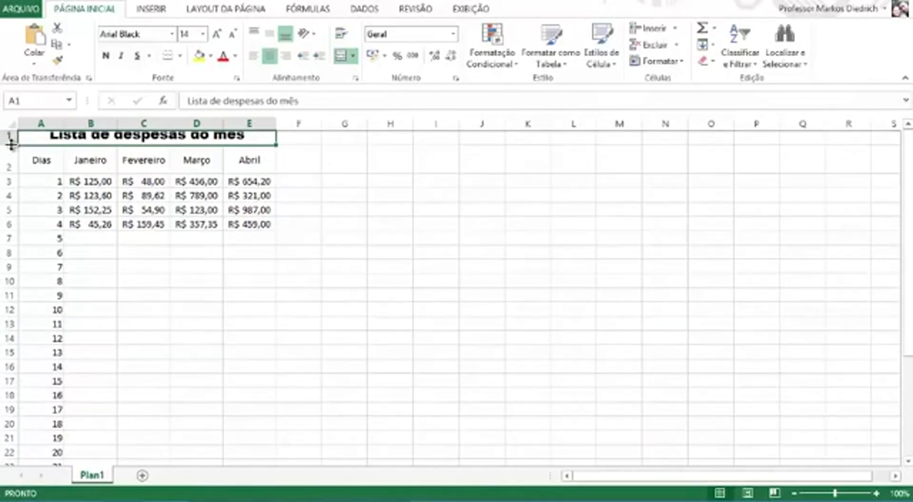
pyautogui.moveTo(10, 141); pyautogui.dragTo(10, 141)
pyautogui.doubleClick(10, 142)
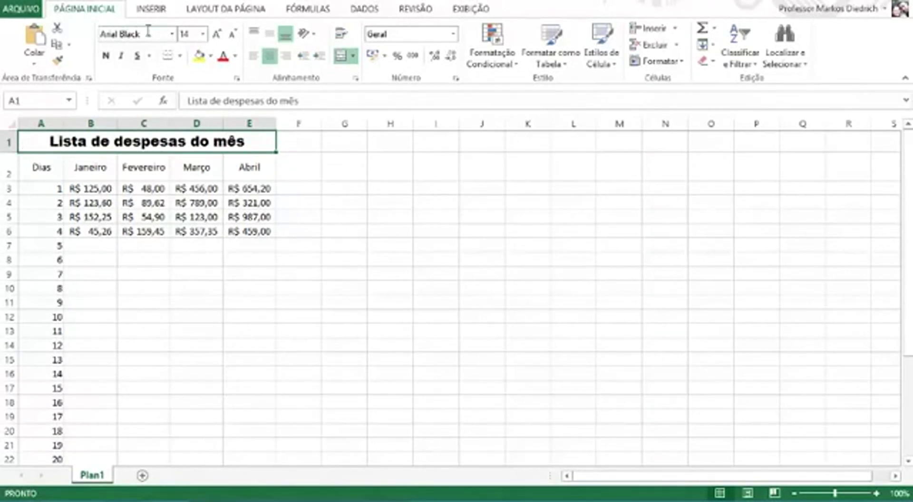
# - Color the title text in row 1 red
pyautogui.click(223, 57)
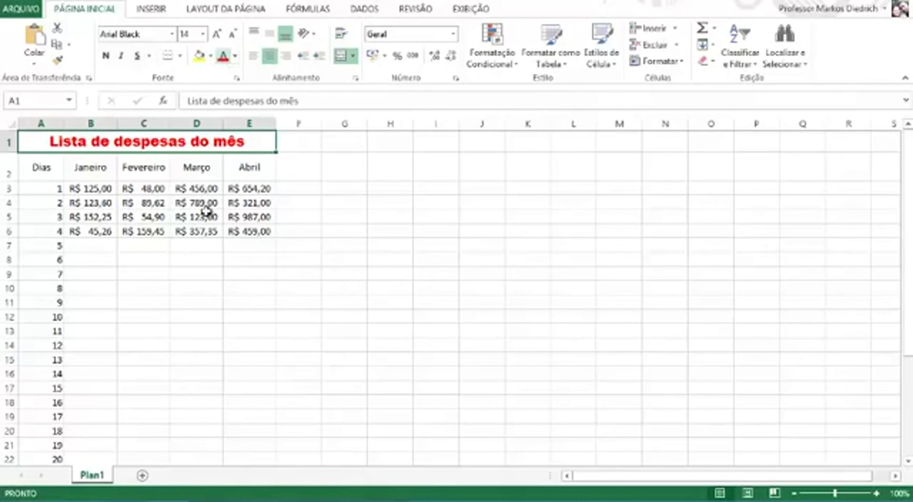
pyautogui.click(208, 264)
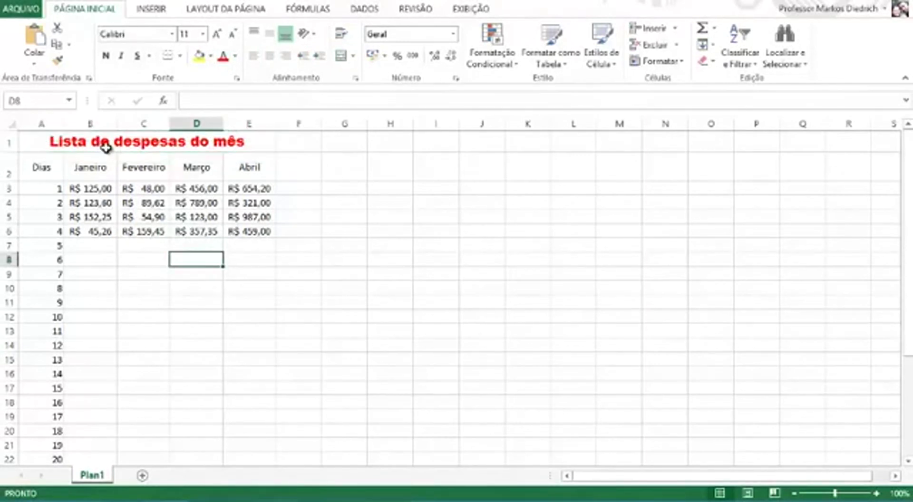
# - Select A1:E6 and check the sheet's print preview with margins shown and the page zoomed in, then return to the worksheet
pyautogui.moveTo(106, 140); pyautogui.dragTo(99, 229)
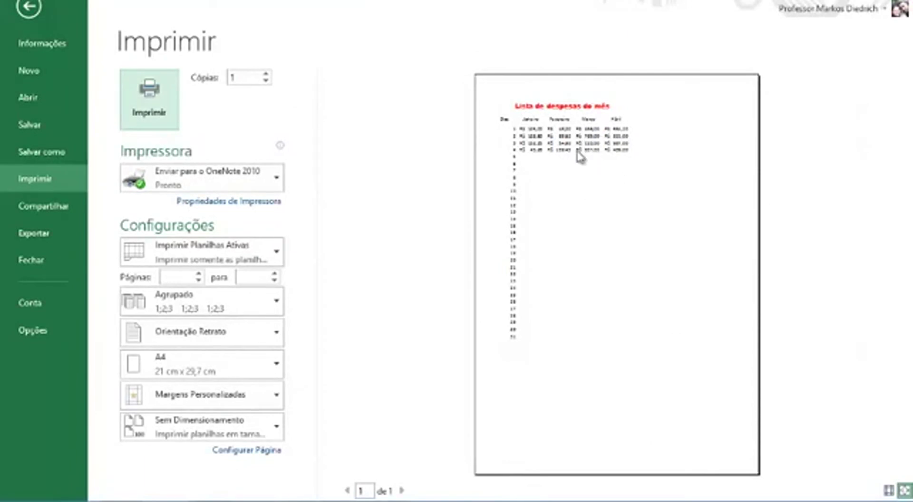
pyautogui.click(889, 492)
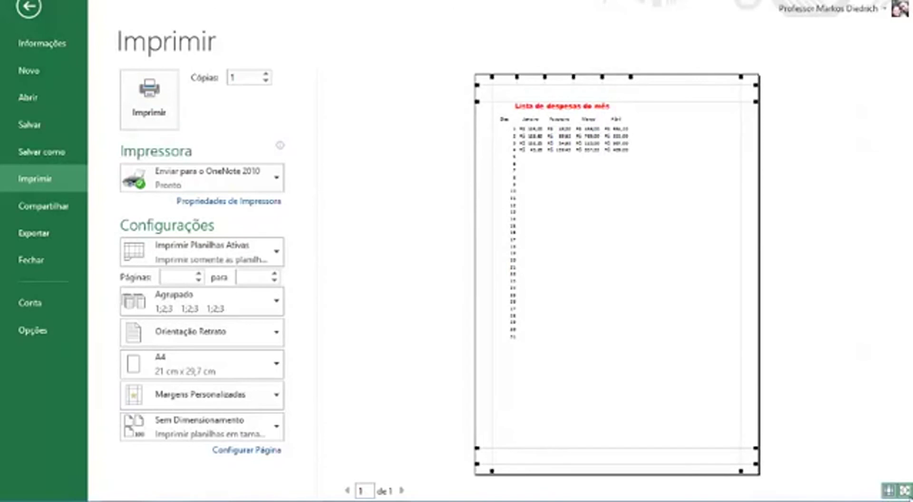
pyautogui.click(905, 491)
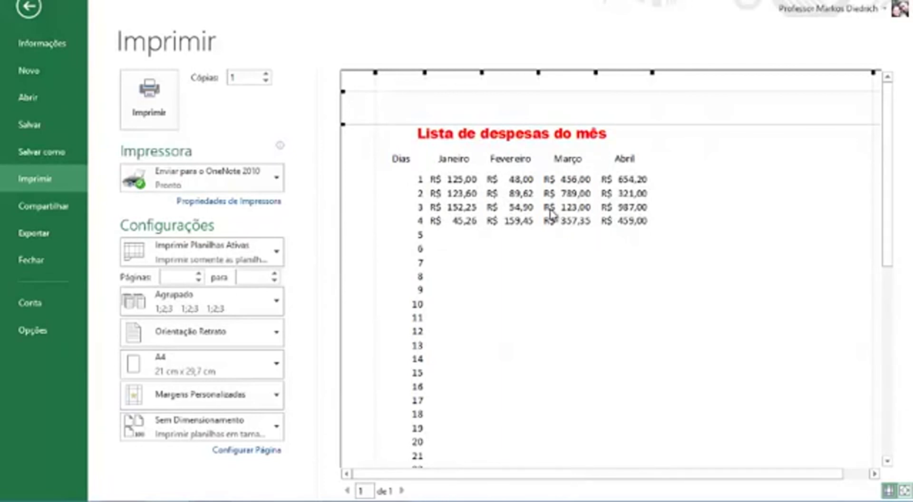
pyautogui.press('Escape')
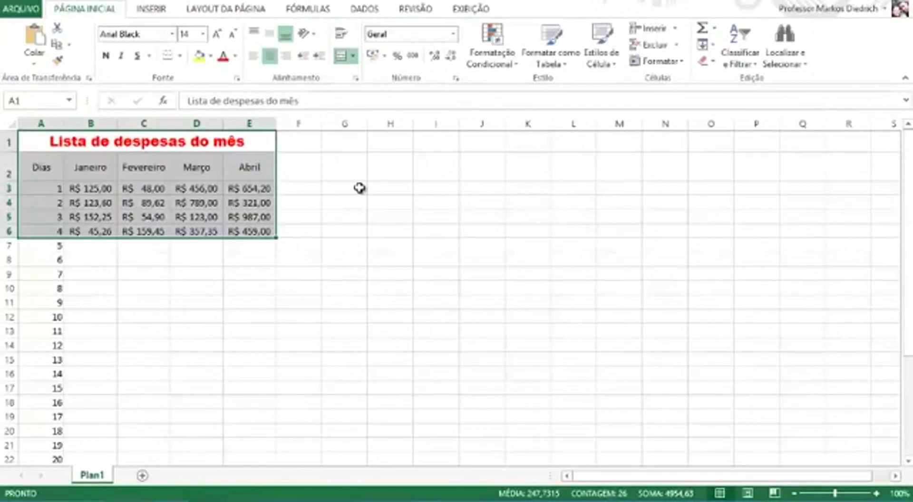
# - Apply all borders to the table A1:E6 and check them in the print preview, returning to the worksheet
pyautogui.click(138, 143)
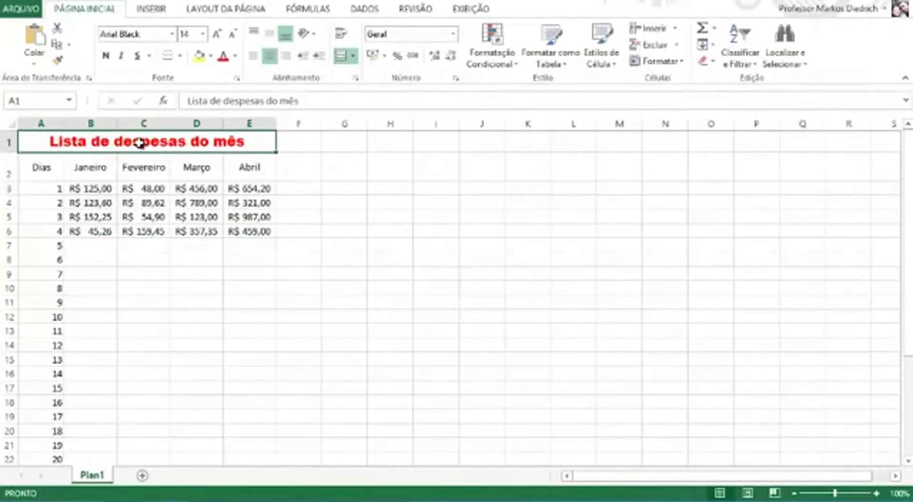
pyautogui.moveTo(137, 142); pyautogui.dragTo(139, 232)
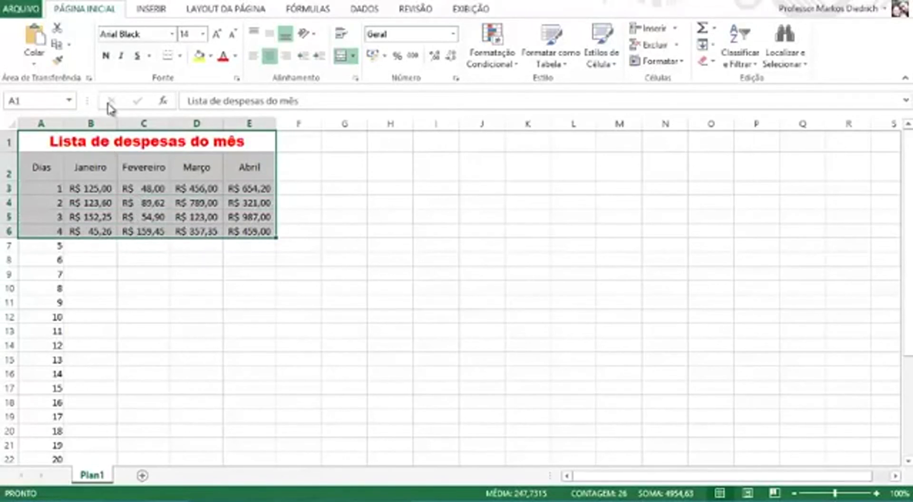
pyautogui.click(181, 57)
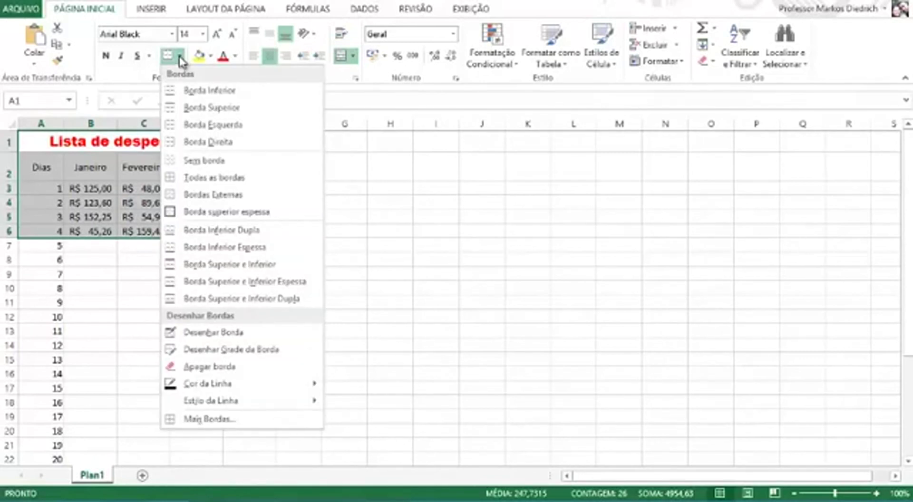
pyautogui.click(207, 179)
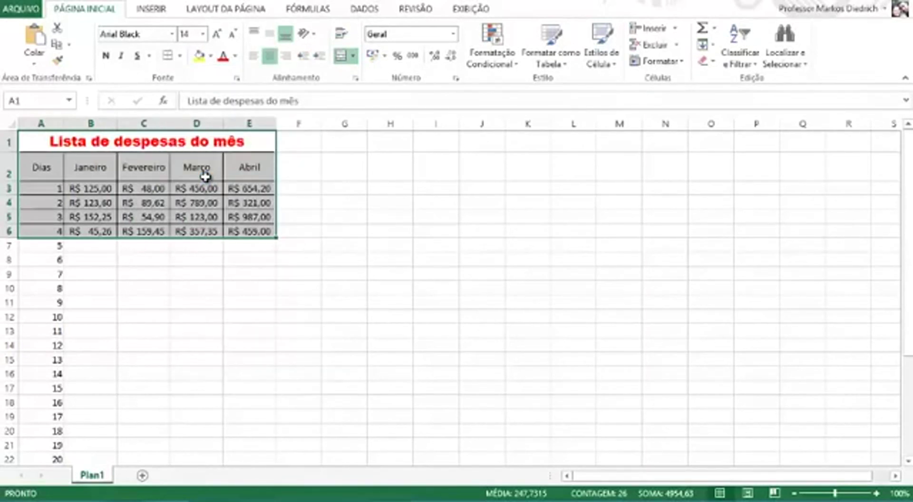
pyautogui.click(300, 284)
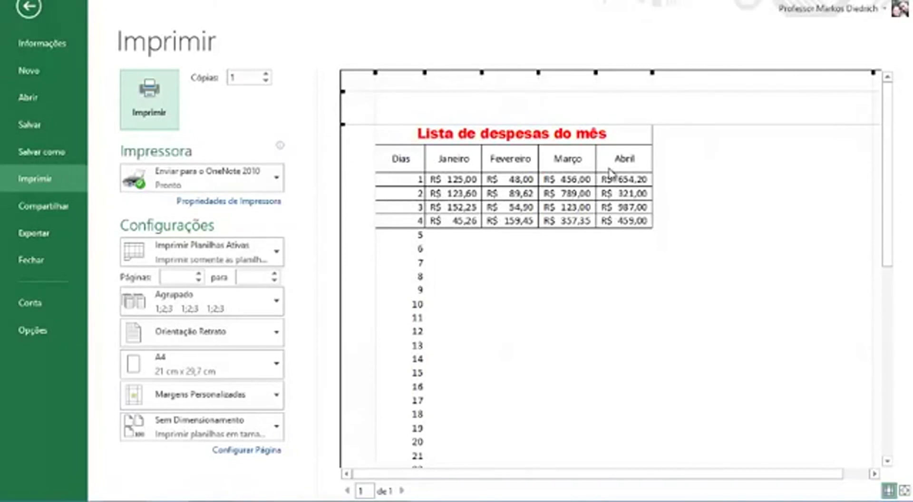
pyautogui.press('Escape')
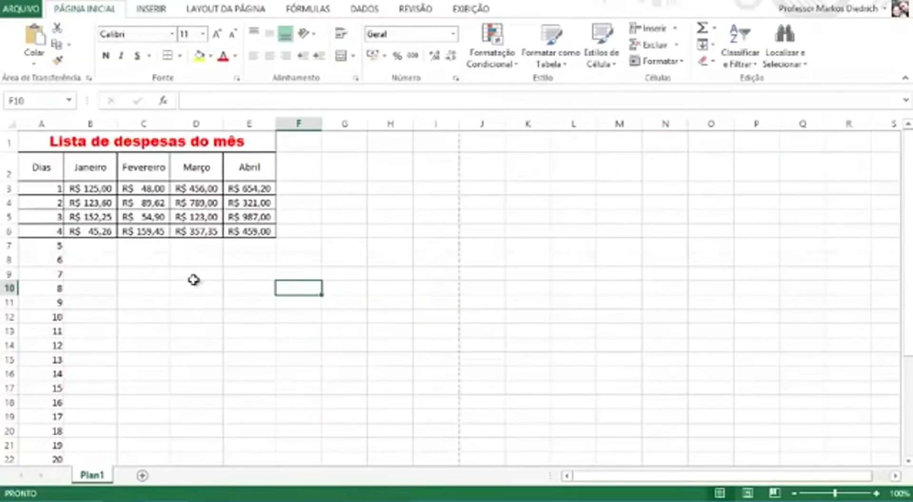
# - Fill the month header cells B2:E2, Janeiro to Abril, with light orange
pyautogui.click(194, 276)
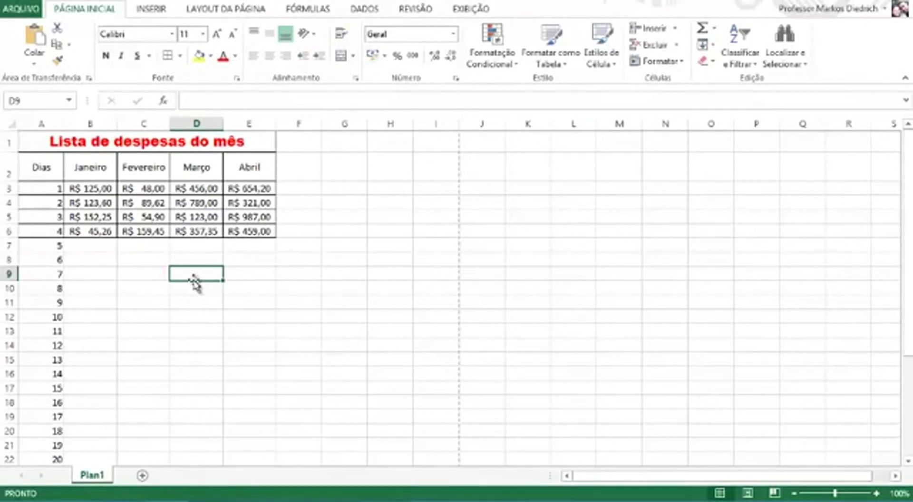
pyautogui.click(84, 165)
pyautogui.moveTo(85, 163); pyautogui.dragTo(238, 172)
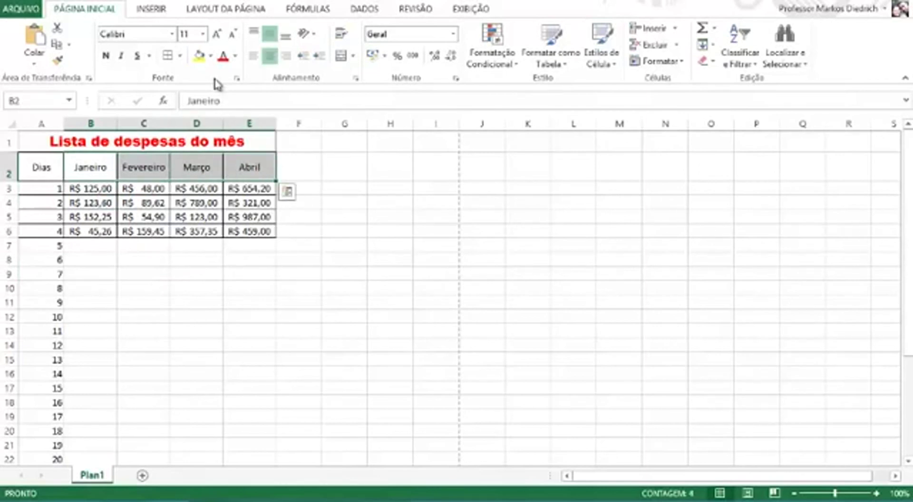
pyautogui.click(210, 56)
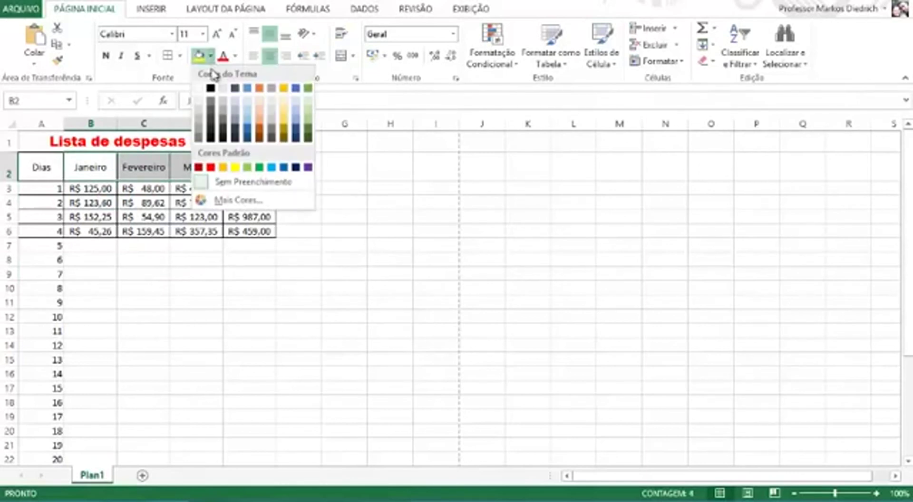
pyautogui.click(259, 127)
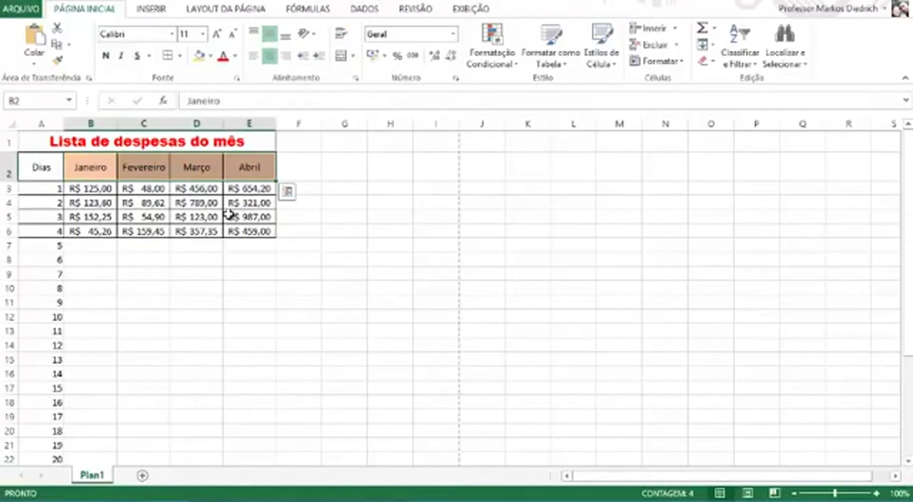
# - Fill the expense amounts in B3:E6 with a medium blue theme color
pyautogui.moveTo(81, 189); pyautogui.dragTo(255, 231)
pyautogui.click(211, 57)
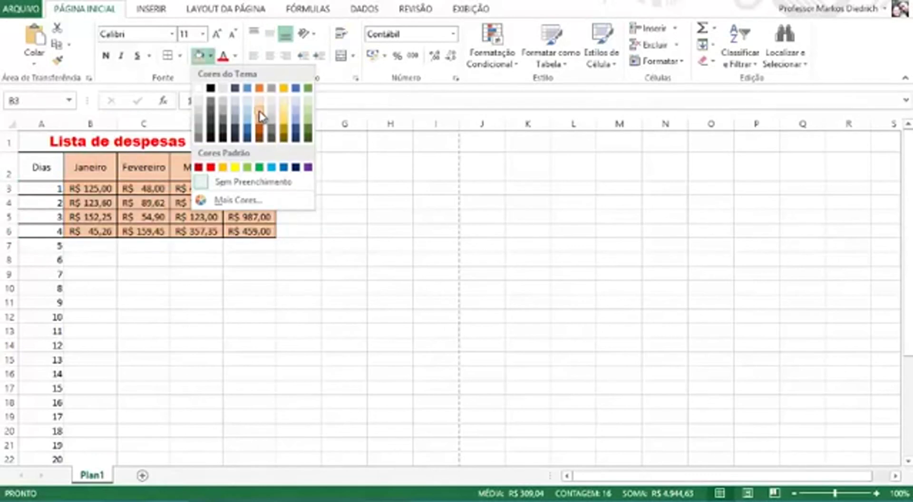
pyautogui.click(296, 123)
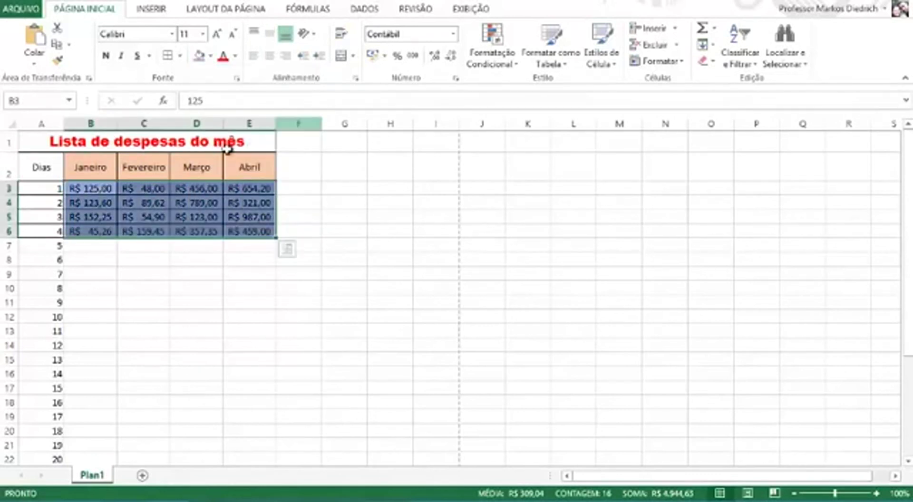
pyautogui.click(136, 218)
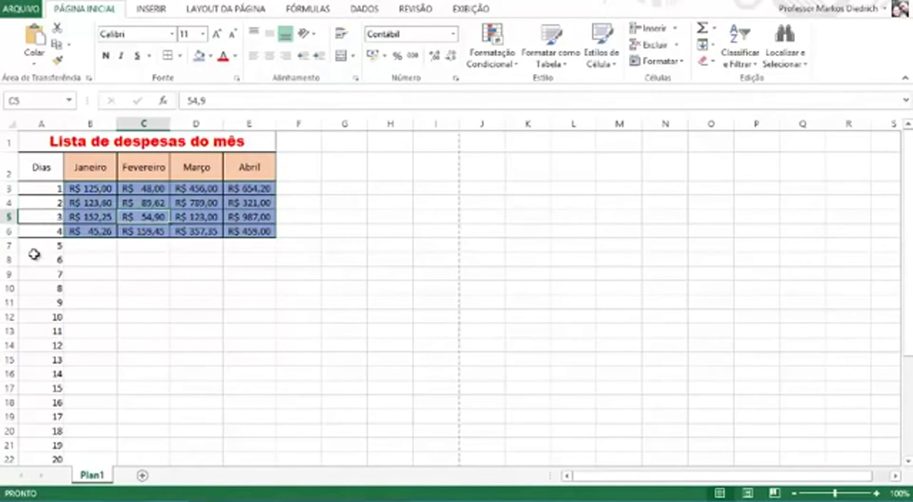
# - Apply the same blue fill to the Dias cells A2:A6 and to the title in row 1
pyautogui.moveTo(35, 231); pyautogui.dragTo(36, 177)
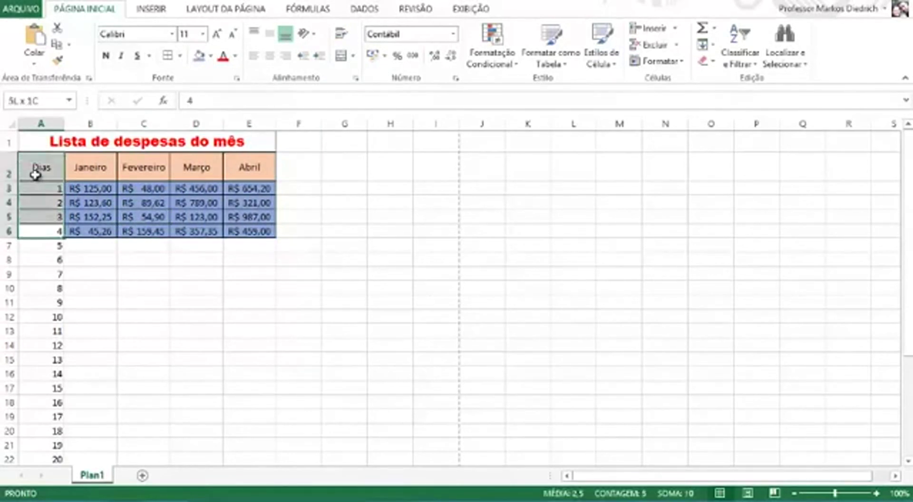
pyautogui.click(198, 60)
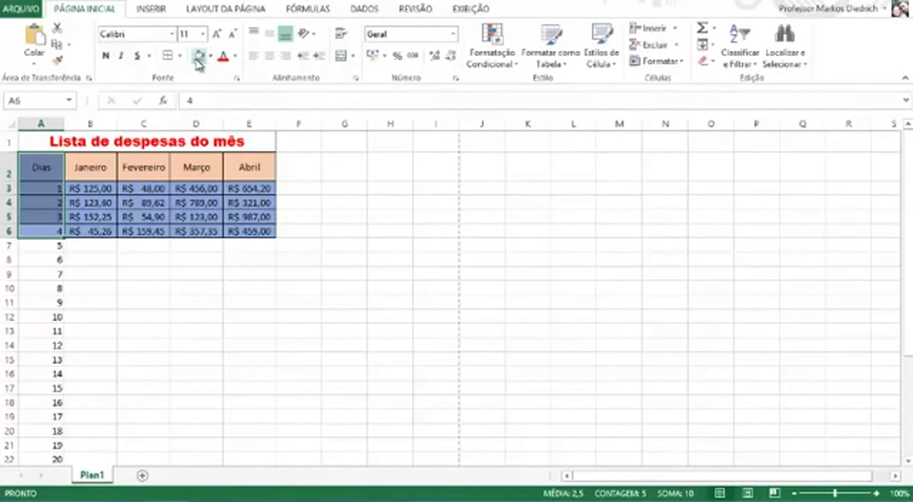
pyautogui.click(98, 141)
pyautogui.click(198, 56)
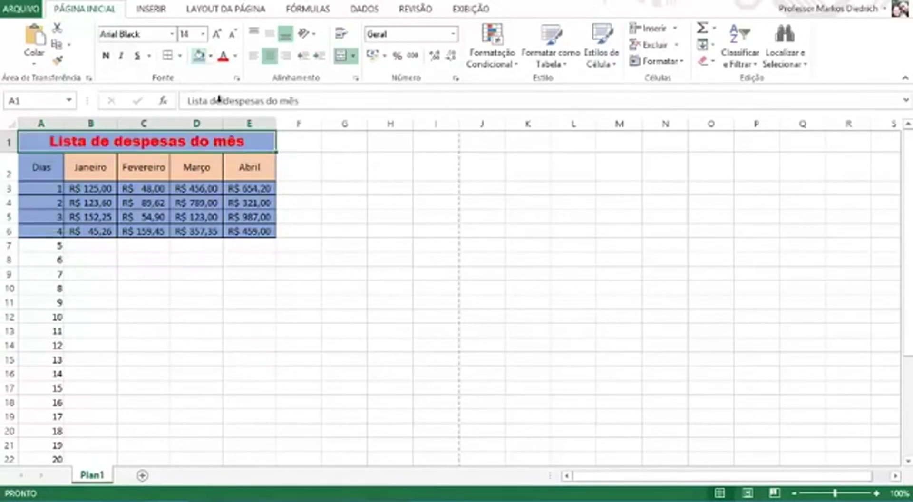
pyautogui.click(306, 205)
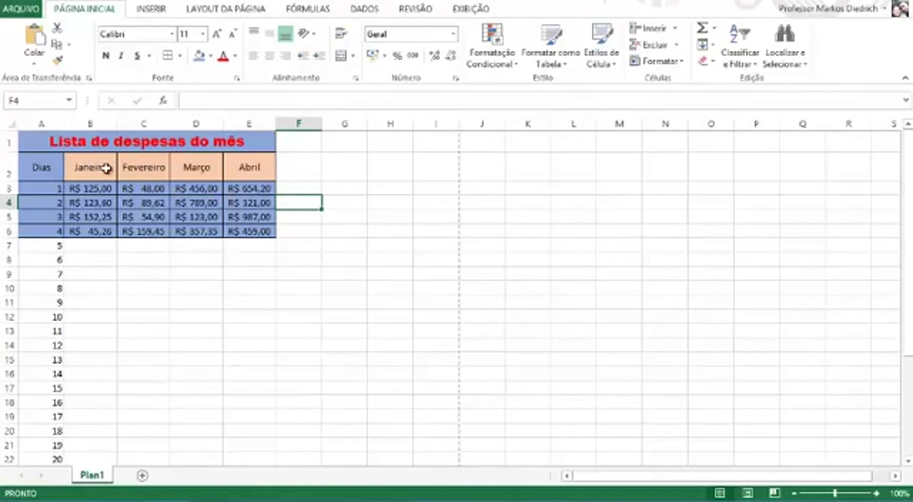
# - Examine the lower day rows around row 24 without the headers in view, and return to the top of the list
pyautogui.moveTo(907, 166); pyautogui.dragTo(909, 298)
pyautogui.moveTo(912, 336); pyautogui.dragTo(911, 337)
pyautogui.click(72, 311)
pyautogui.click(117, 304)
pyautogui.click(142, 310)
pyautogui.click(188, 314)
pyautogui.click(222, 324)
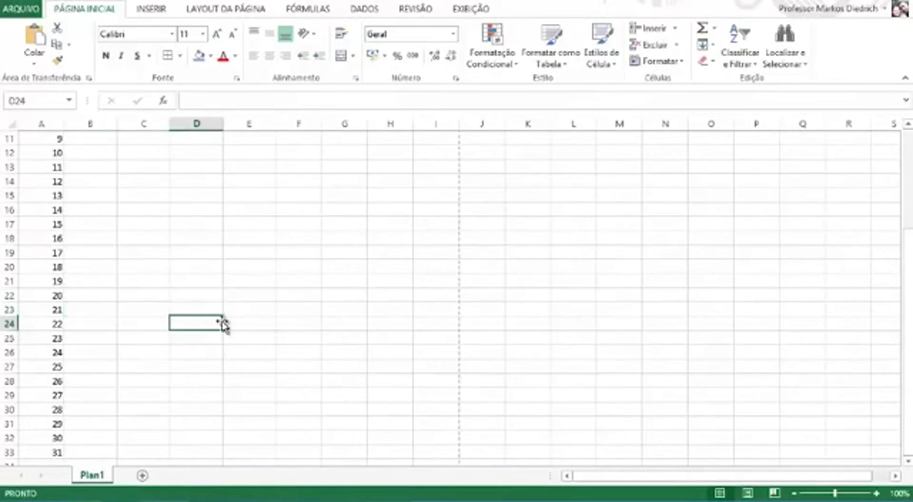
pyautogui.click(240, 321)
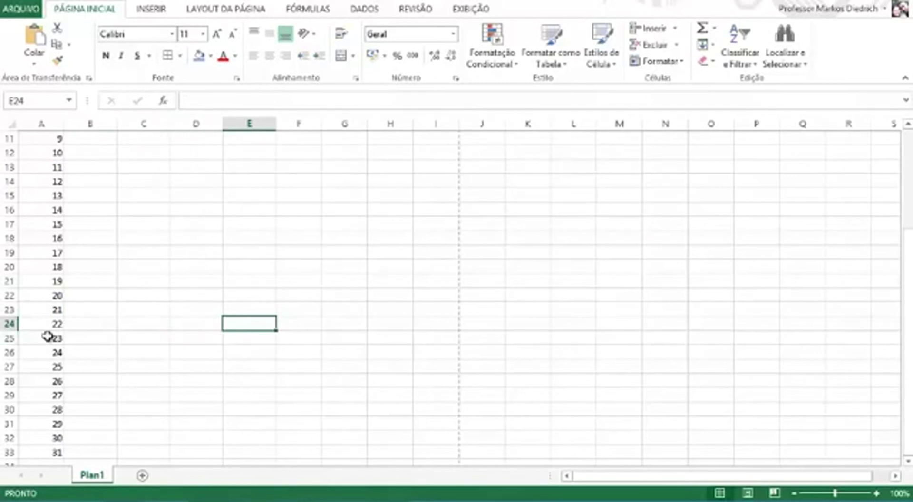
pyautogui.click(6, 324)
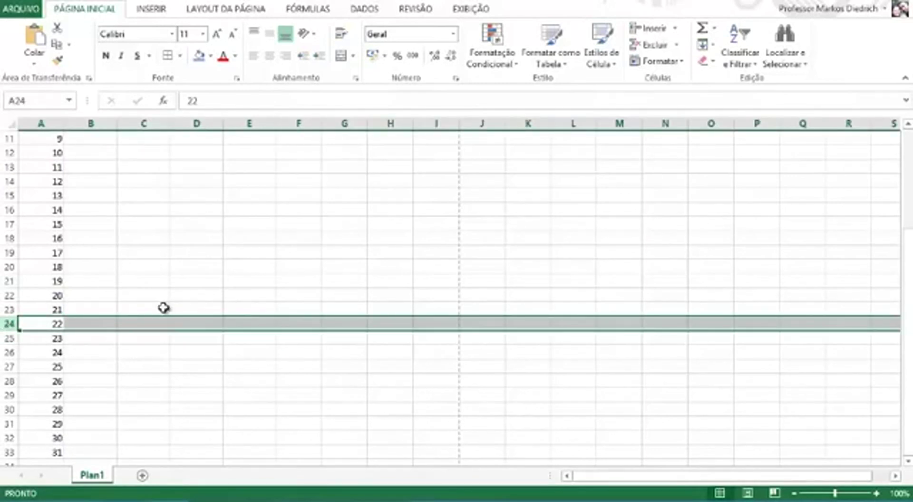
pyautogui.click(113, 322)
pyautogui.click(143, 322)
pyautogui.click(180, 324)
pyautogui.moveTo(909, 271); pyautogui.dragTo(908, 149)
pyautogui.click(303, 314)
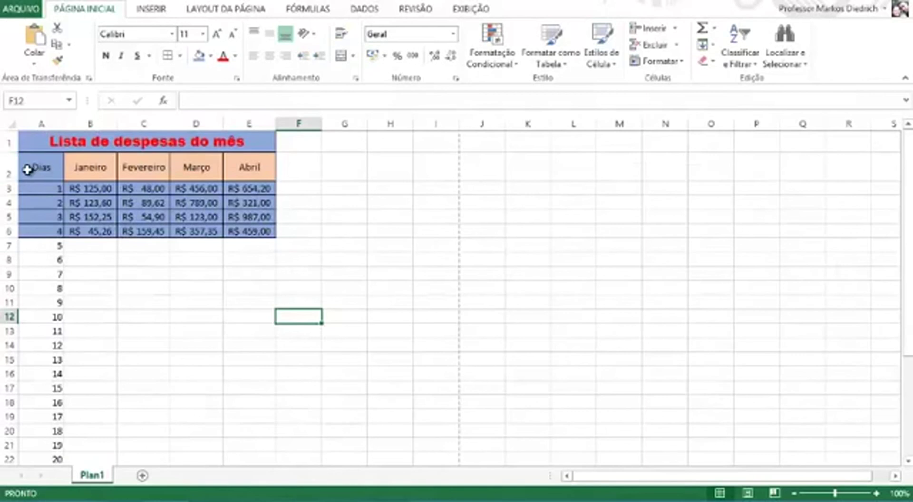
# - Select the header cells A2:E2 and freeze the sheet's top row
pyautogui.moveTo(23, 169); pyautogui.dragTo(246, 166)
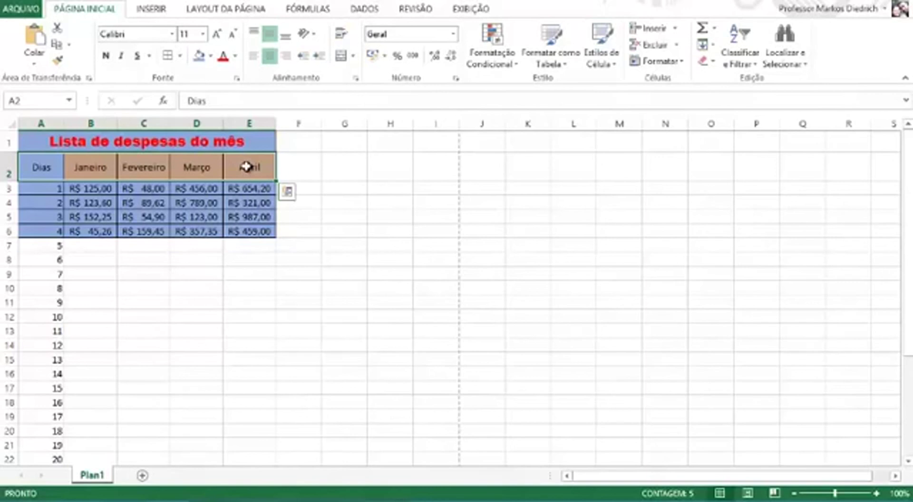
pyautogui.click(365, 10)
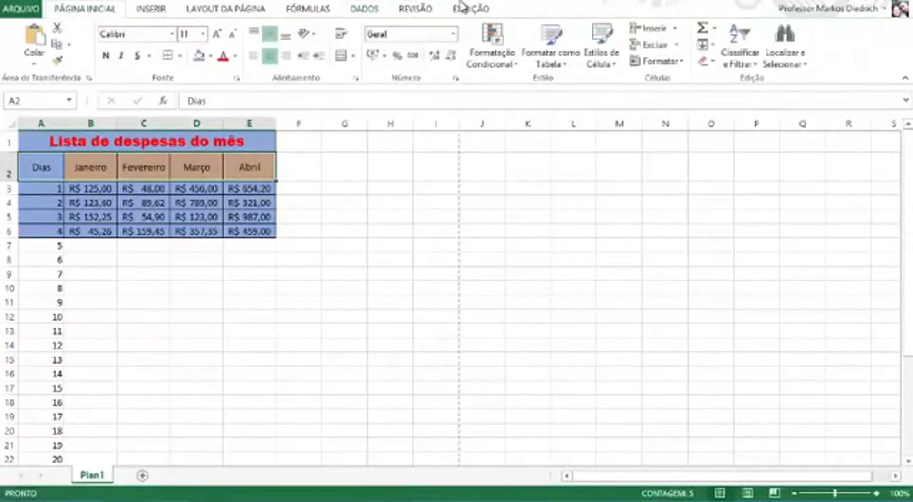
pyautogui.click(474, 13)
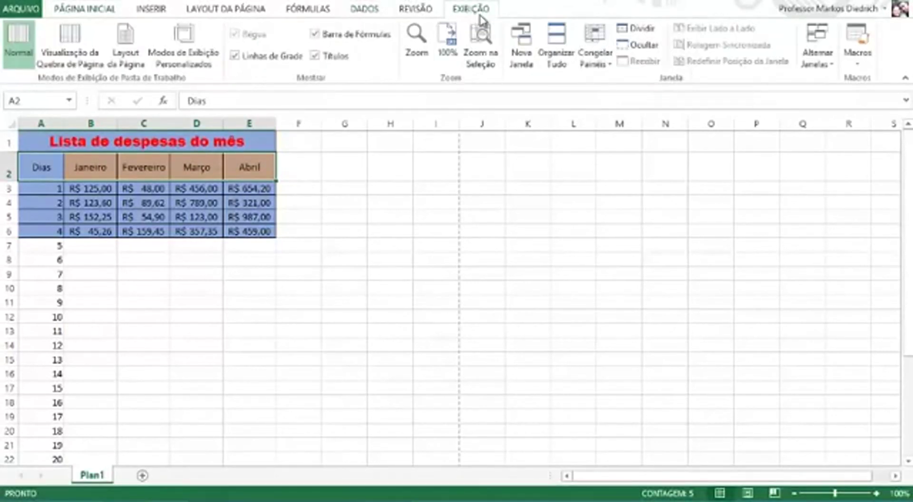
pyautogui.click(592, 68)
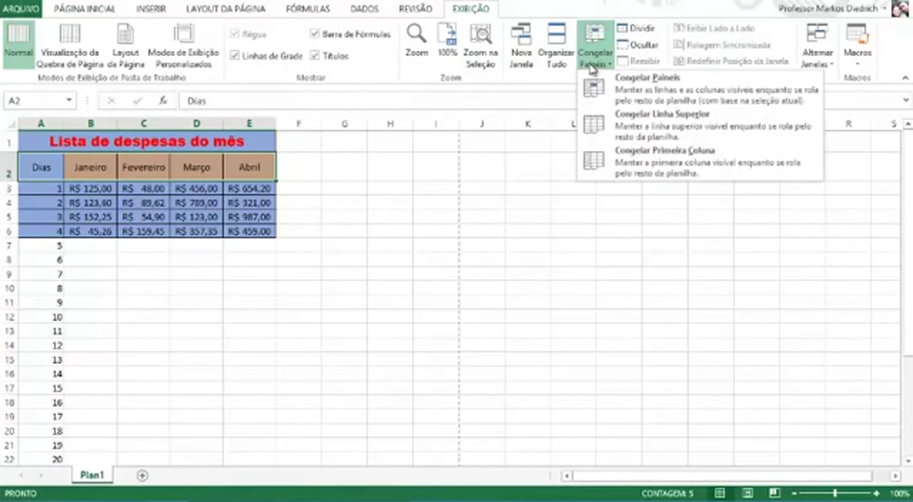
pyautogui.click(630, 128)
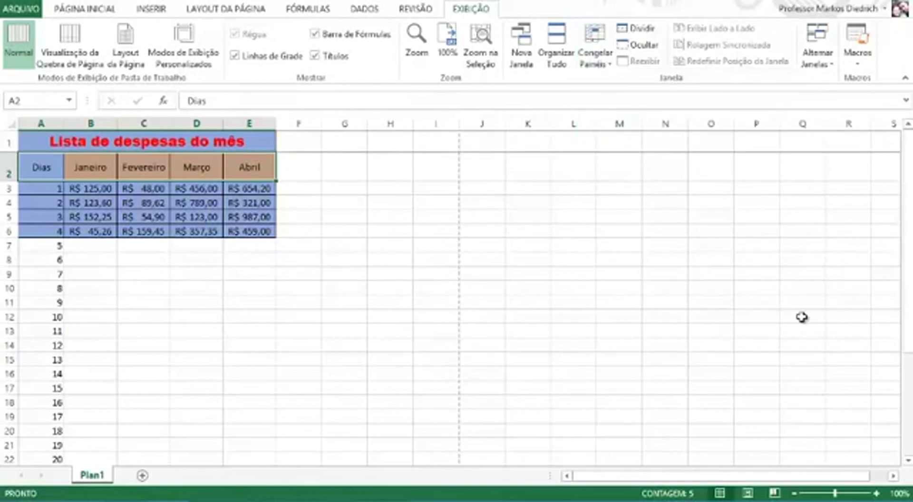
# - Examine how the frozen title row behaves while moving down through the day rows and back to the top
pyautogui.click(906, 460)
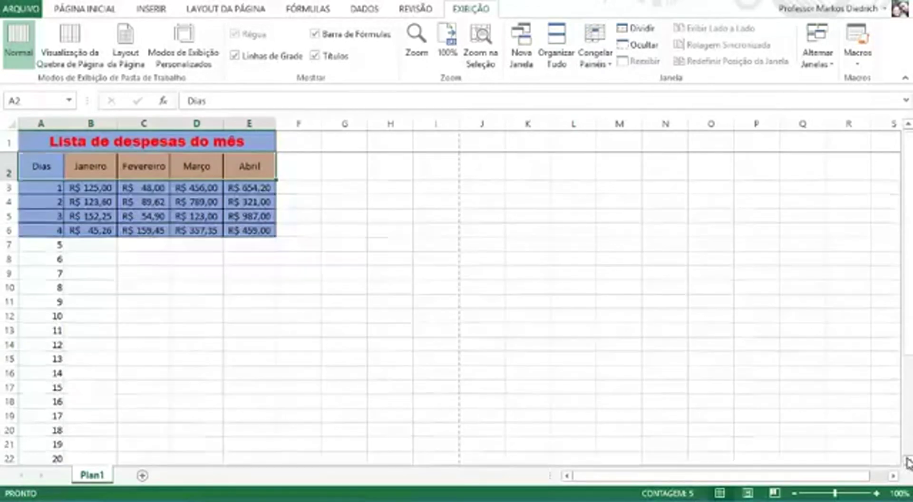
pyautogui.click(907, 460)
pyautogui.click(906, 460)
pyautogui.click(907, 460)
pyautogui.click(906, 460)
pyautogui.click(906, 460)
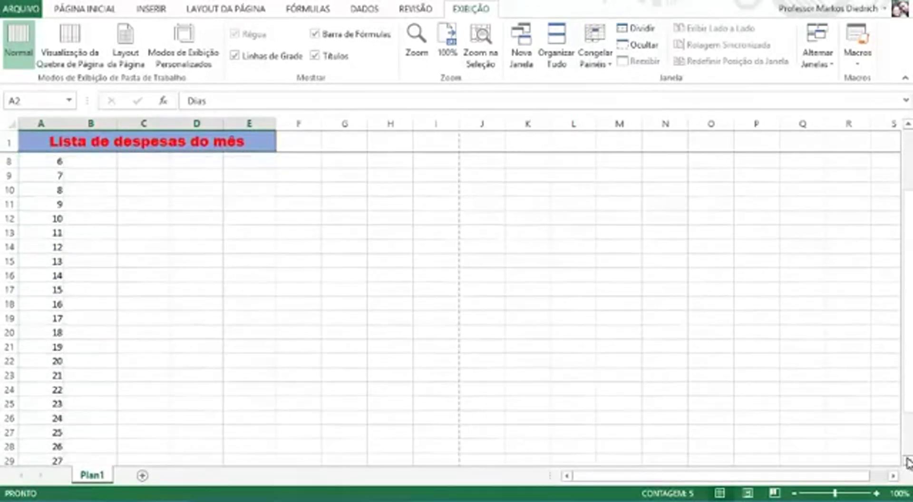
pyautogui.click(908, 126)
pyautogui.click(908, 125)
pyautogui.click(907, 126)
pyautogui.click(908, 125)
pyautogui.click(907, 126)
pyautogui.click(908, 126)
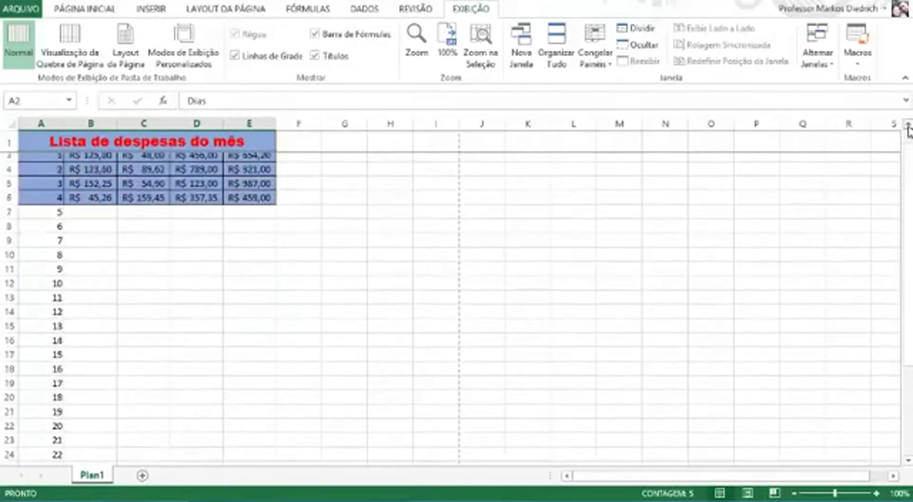
pyautogui.click(309, 260)
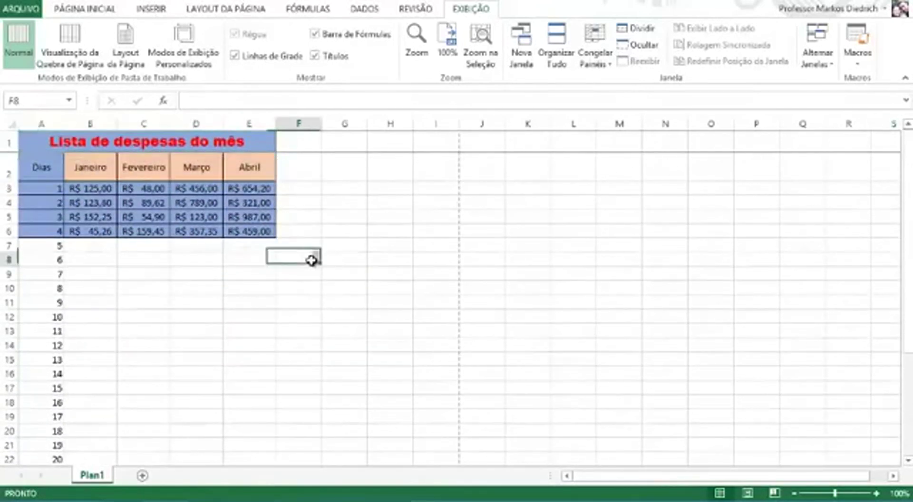
# - Try hiding title row 1 so that header row 2 comes first, and undo the hiding
pyautogui.click(6, 142)
pyautogui.rightClick(6, 142)
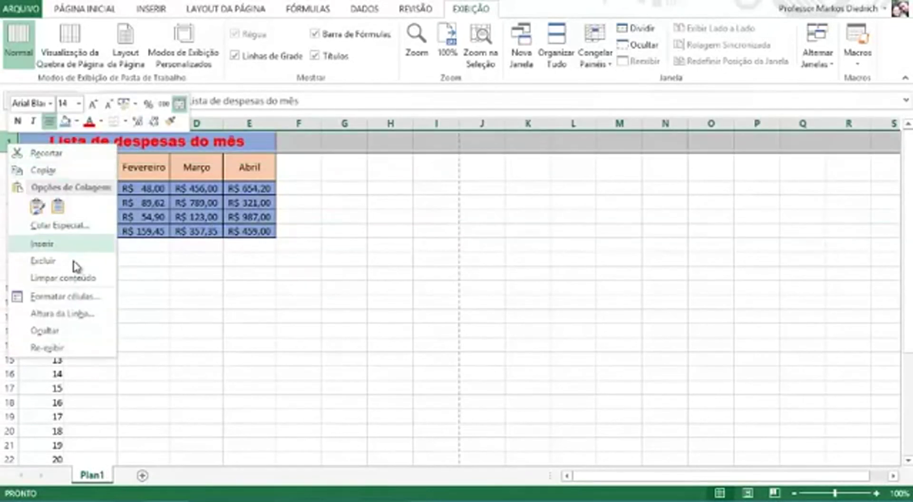
pyautogui.click(58, 332)
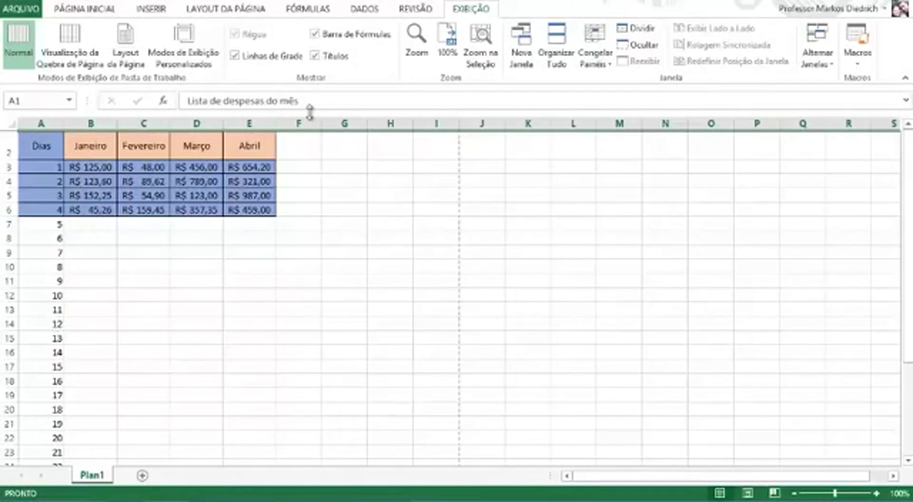
pyautogui.click(6, 153)
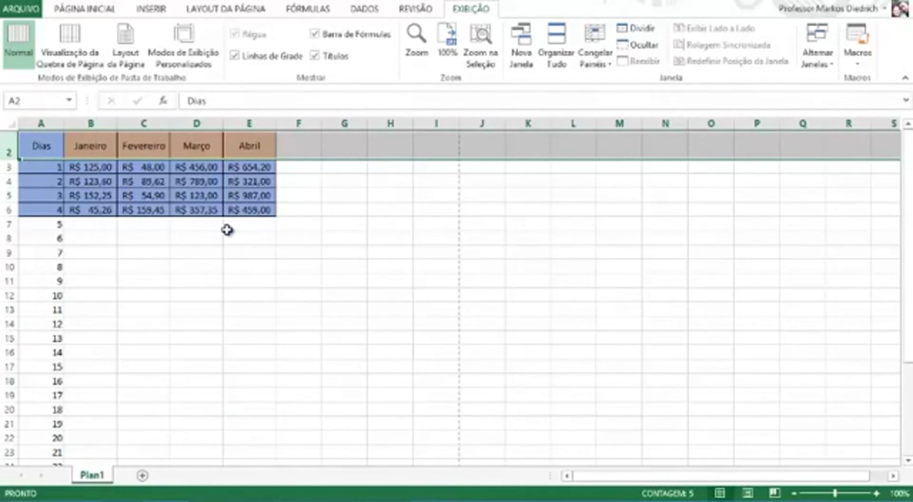
pyautogui.hotkey('ctrl', 'z')
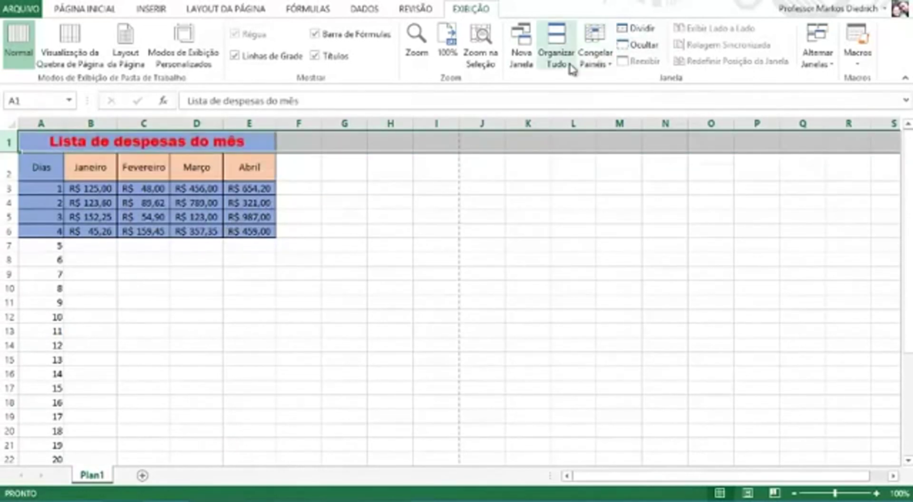
# - Unfreeze the panes of the expense sheet
pyautogui.click(599, 63)
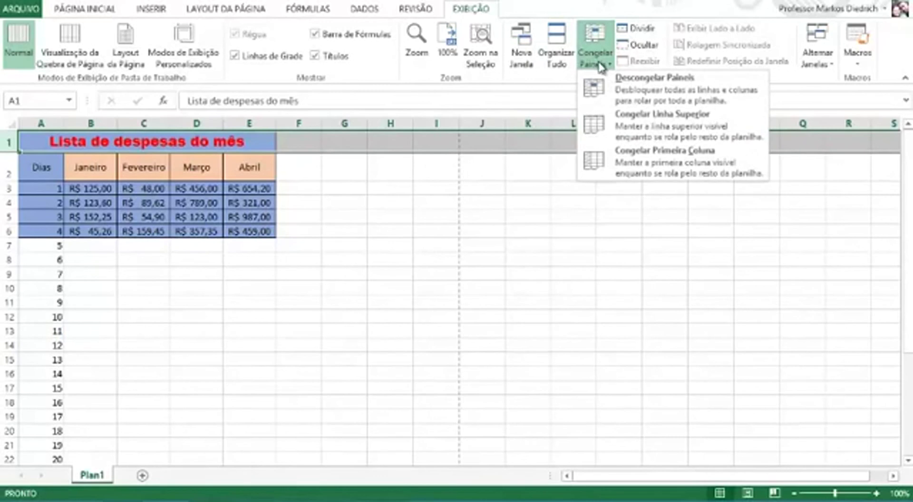
pyautogui.click(629, 96)
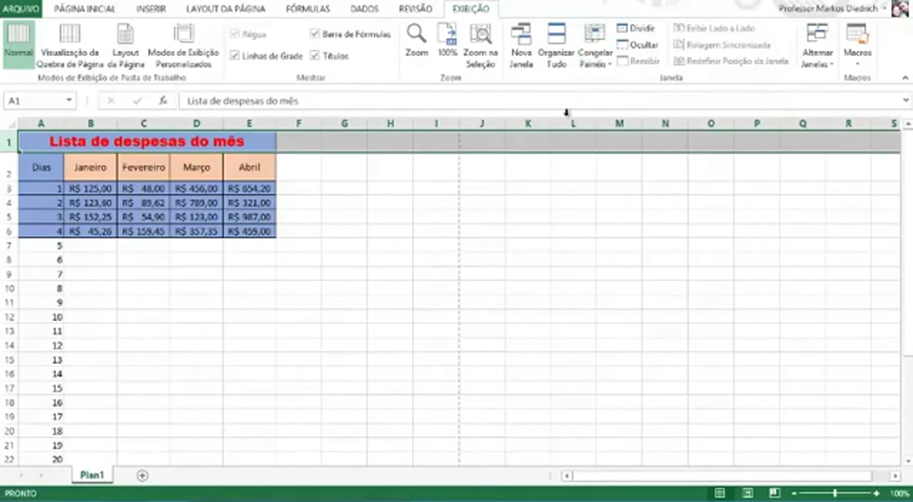
pyautogui.click(334, 214)
# - Try deleting title row 1 so that the month header row comes first, and undo the deletion
pyautogui.click(9, 141)
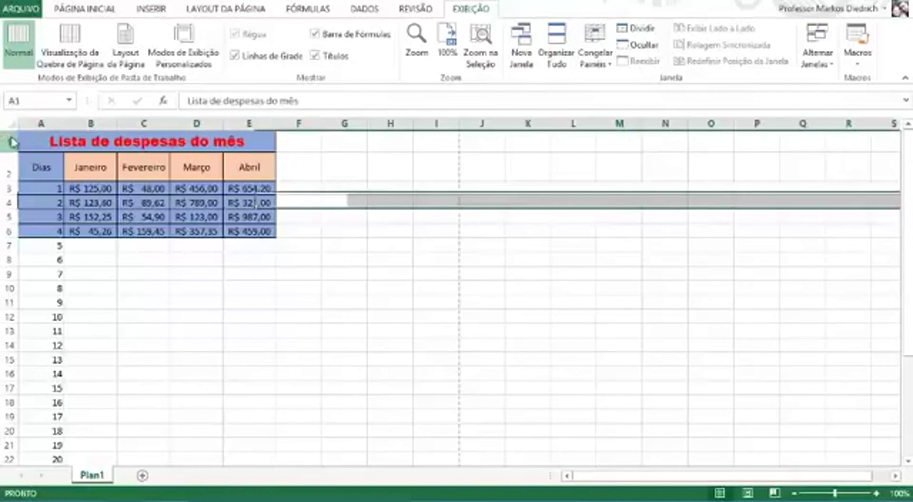
pyautogui.rightClick(10, 141)
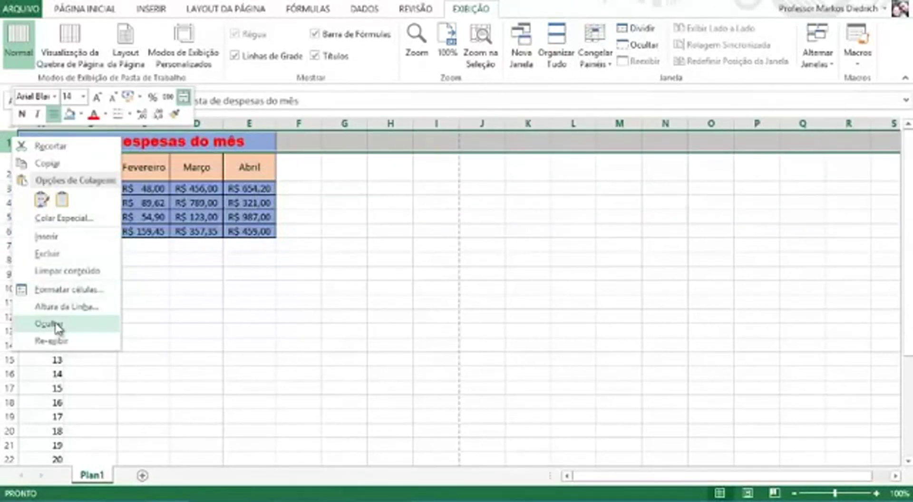
pyautogui.click(59, 255)
pyautogui.click(154, 259)
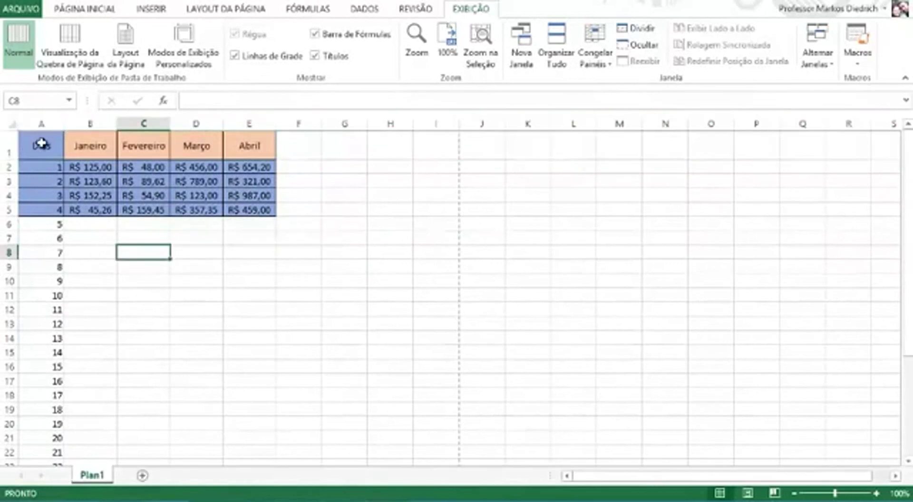
pyautogui.click(8, 151)
pyautogui.click(586, 48)
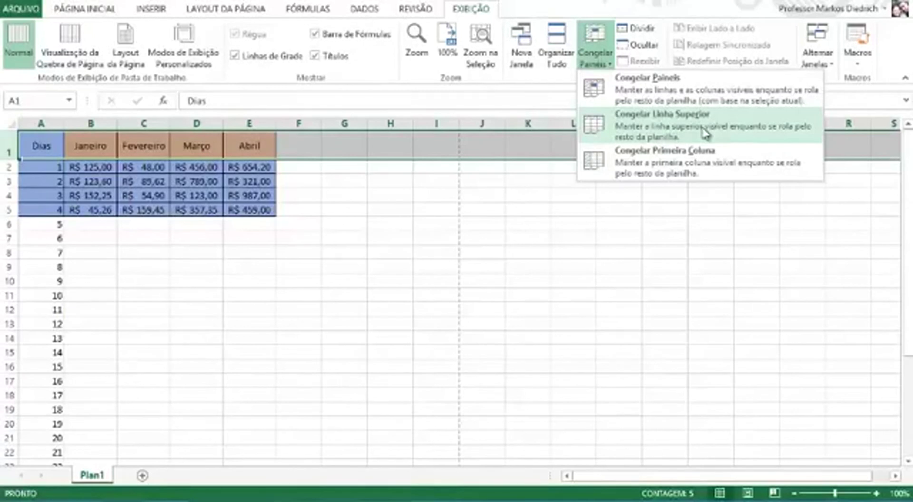
pyautogui.click(425, 182)
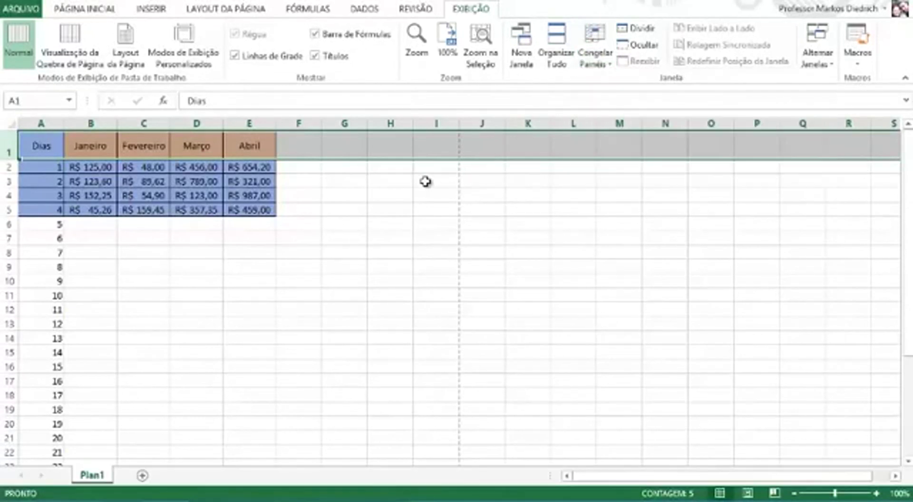
pyautogui.click(425, 181)
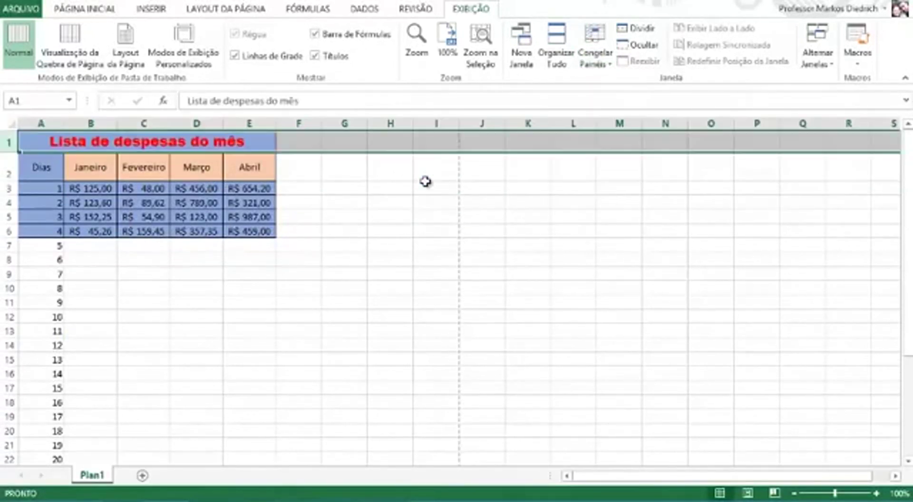
# - Select the header cells A2:E2, freeze the panes based on that selection, and check the result while moving down and back up
pyautogui.click(279, 195)
pyautogui.moveTo(60, 172); pyautogui.dragTo(248, 172)
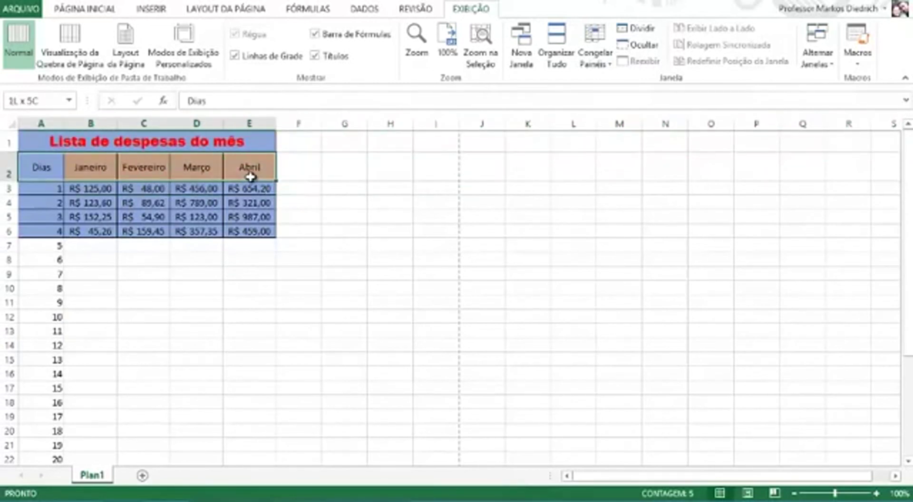
pyautogui.click(602, 62)
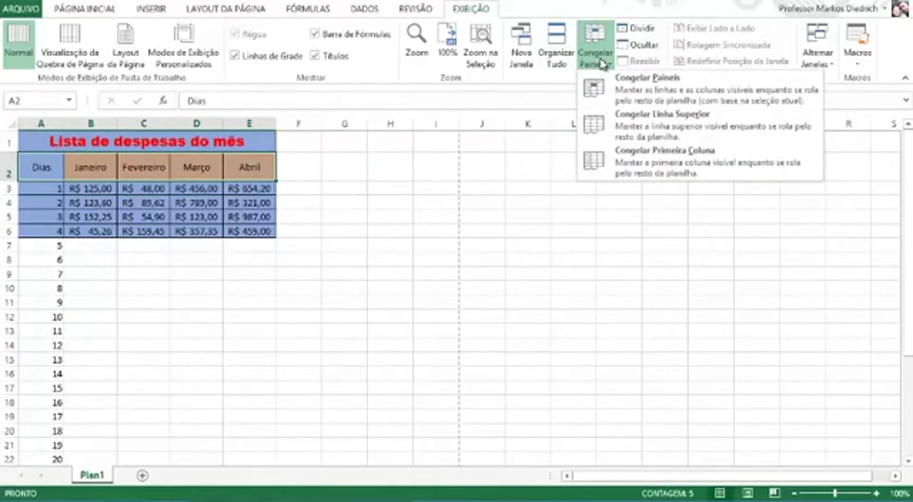
pyautogui.click(683, 95)
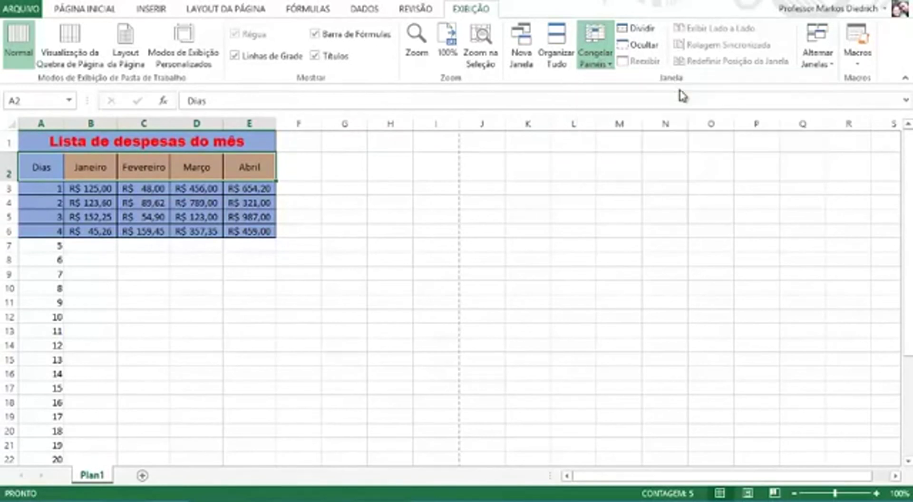
pyautogui.click(432, 261)
pyautogui.scroll(-2, 432, 263)
pyautogui.scroll(2, 431, 263)
# - Undo the fills of the title and the Dias column, and delete title row 1
pyautogui.hotkey('ctrl', 'z')
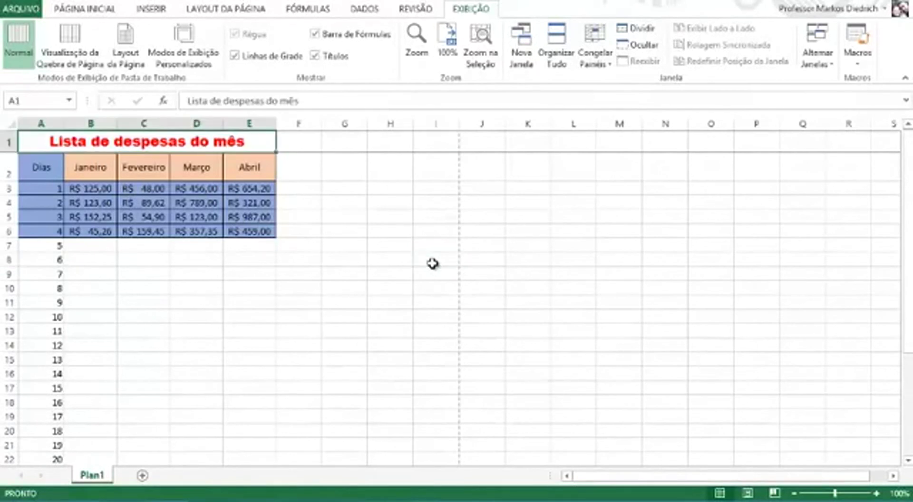
pyautogui.hotkey('ctrl', 'z')
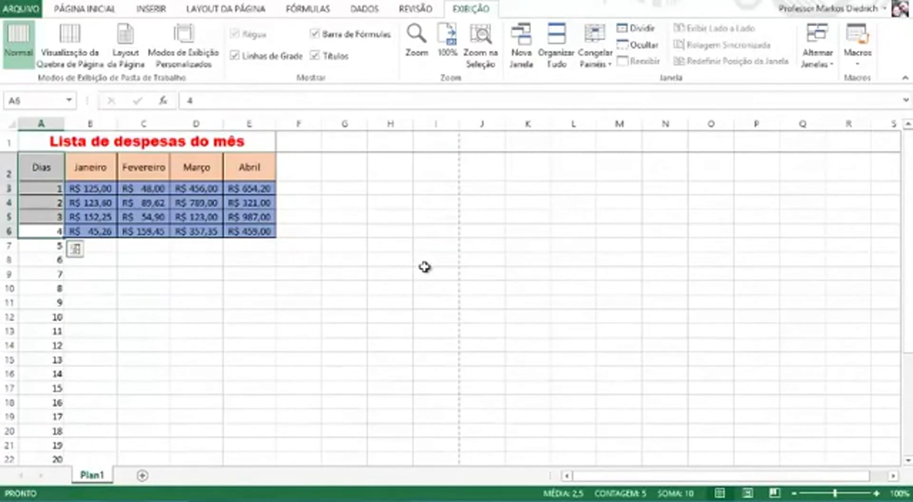
pyautogui.rightClick(4, 139)
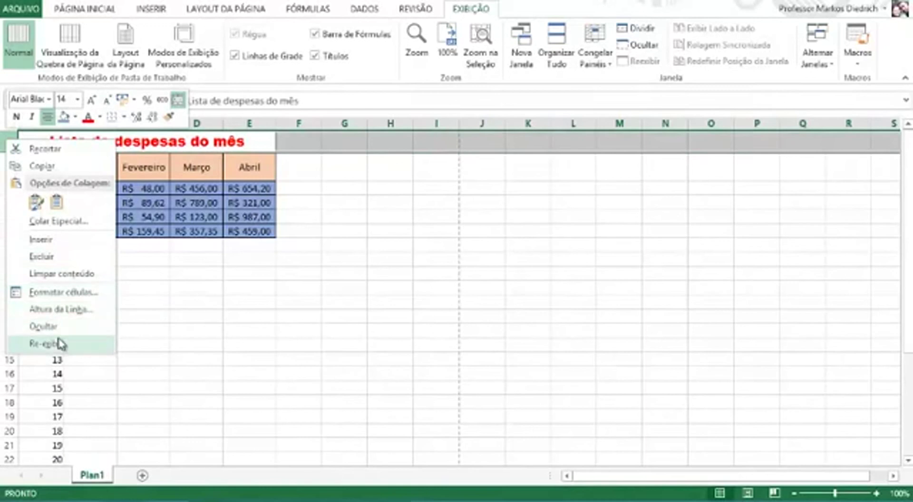
pyautogui.click(66, 259)
pyautogui.click(252, 280)
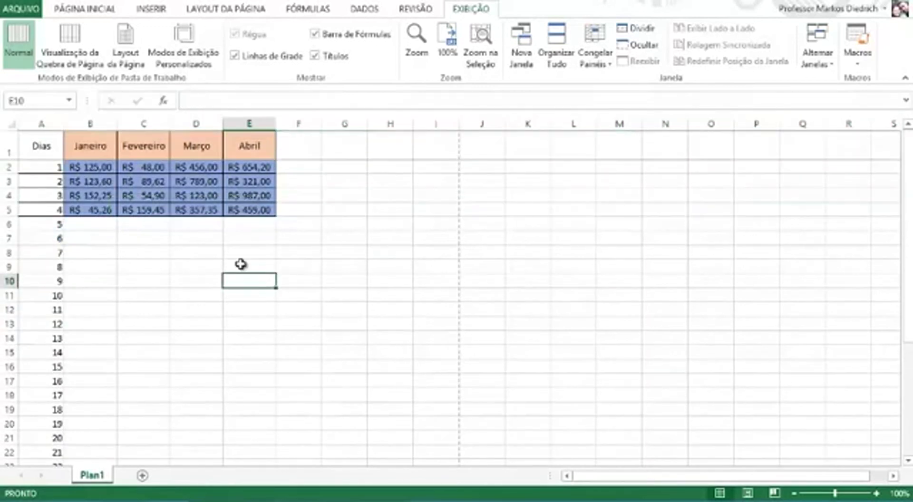
# - Select the month header row, now row 1, and freeze it as the sheet's top row
pyautogui.click(12, 145)
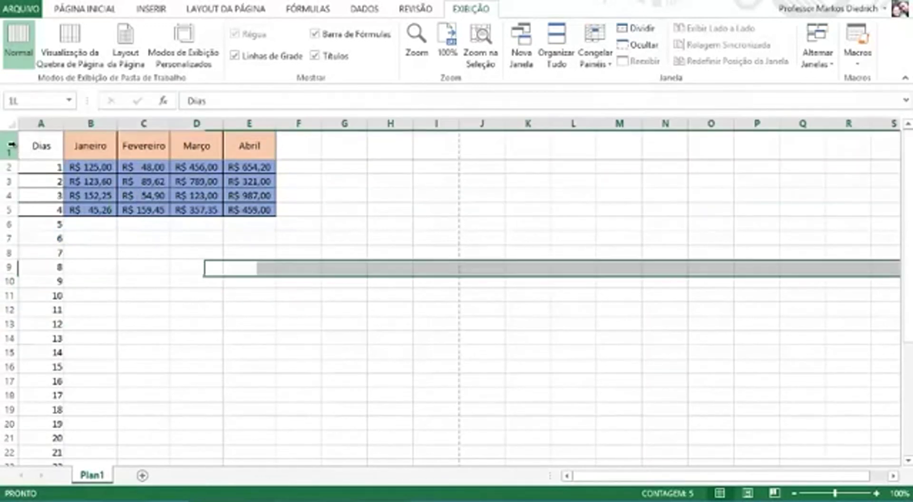
pyautogui.click(595, 55)
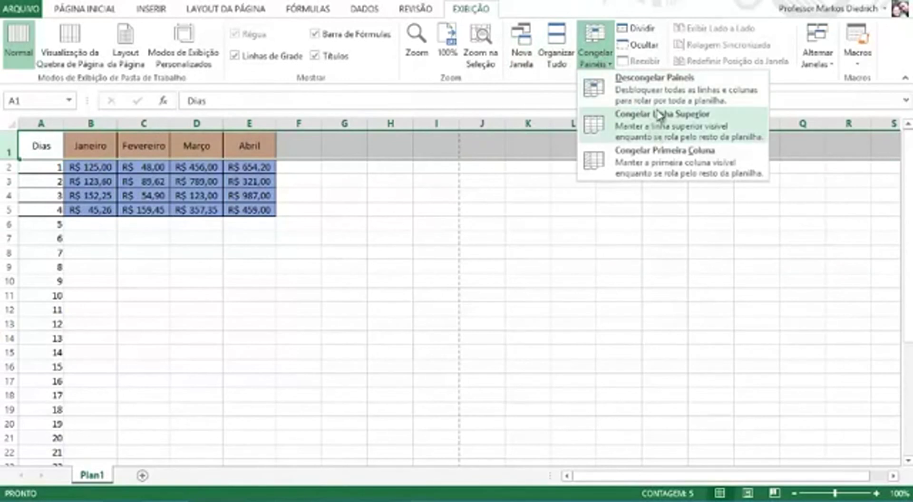
pyautogui.click(658, 116)
pyautogui.click(600, 51)
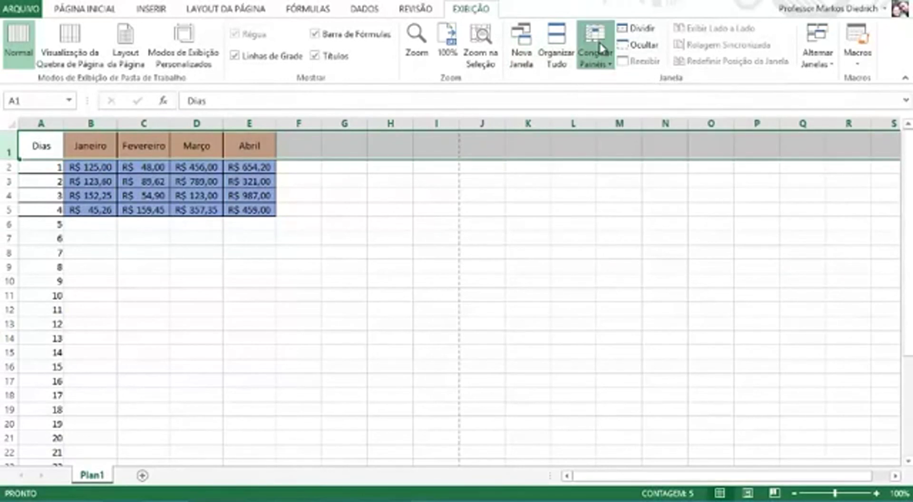
pyautogui.click(654, 125)
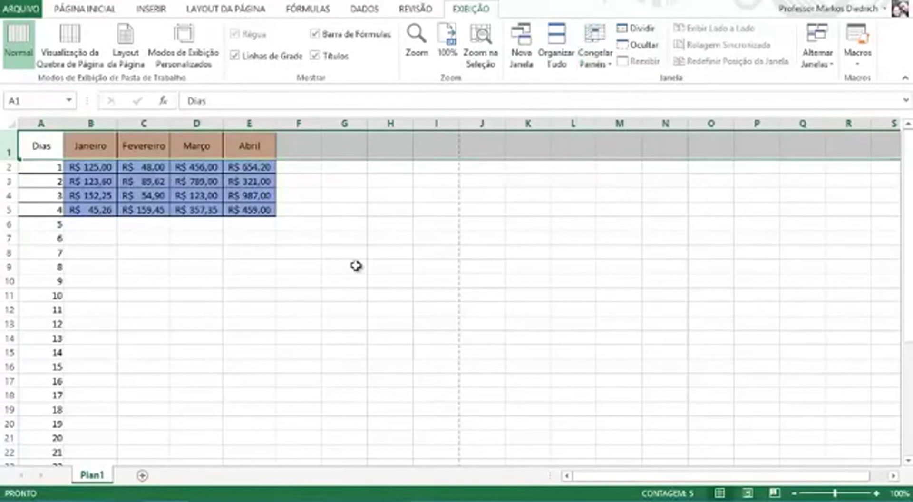
pyautogui.click(357, 265)
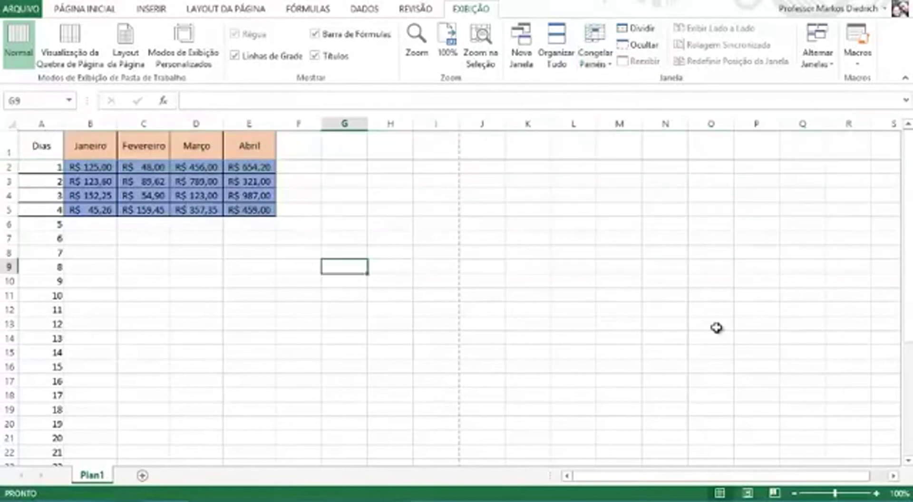
# - Examine how the frozen month header row behaves while moving down to day 31 and back to the top
pyautogui.click(907, 461)
pyautogui.click(907, 461)
pyautogui.click(907, 460)
pyautogui.click(909, 462)
pyautogui.click(908, 462)
pyautogui.click(908, 461)
pyautogui.click(908, 461)
pyautogui.click(907, 463)
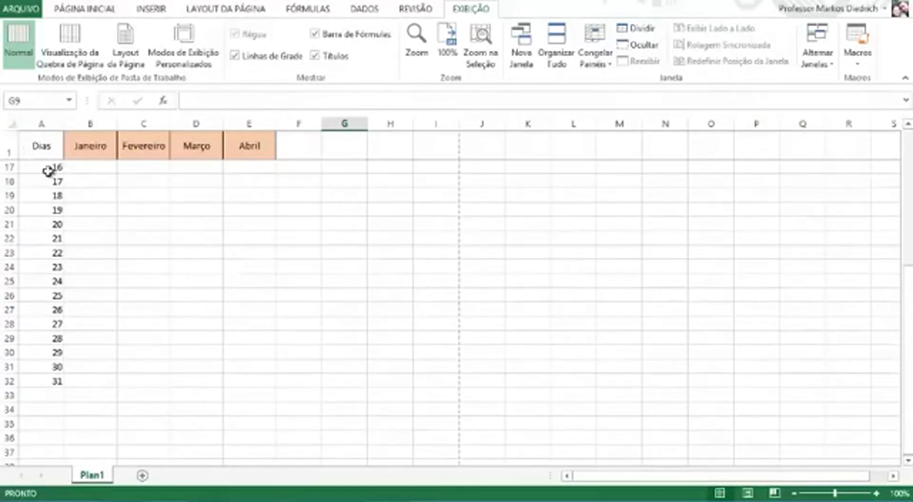
pyautogui.scroll(5, 315, 236)
# - Undo the deletion of the title row "Lista de despesas do mês"
pyautogui.hotkey('ctrl', 'z')
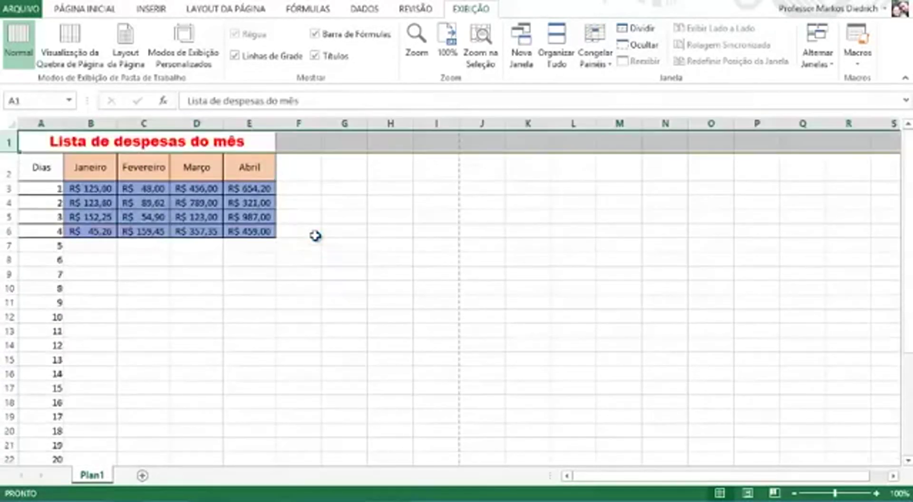
pyautogui.click(315, 236)
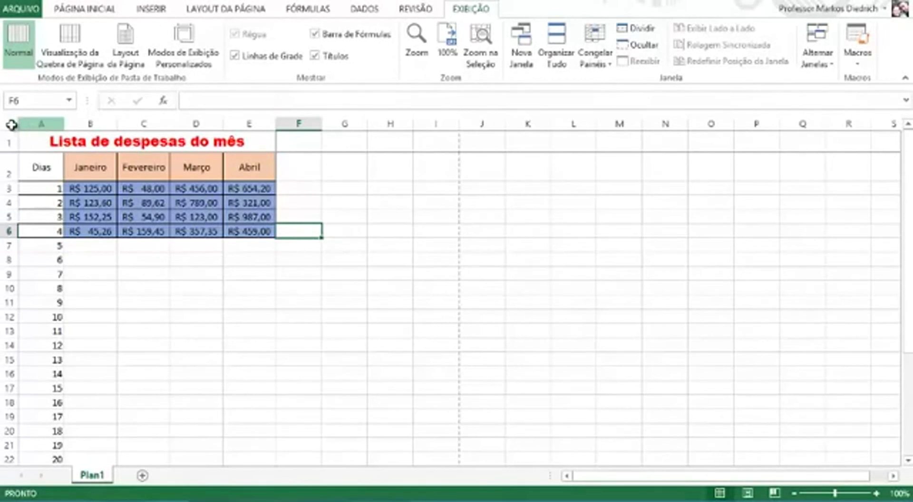
# - Try to delete the workbook's only sheet, Plan1, and dismiss the message
pyautogui.rightClick(99, 478)
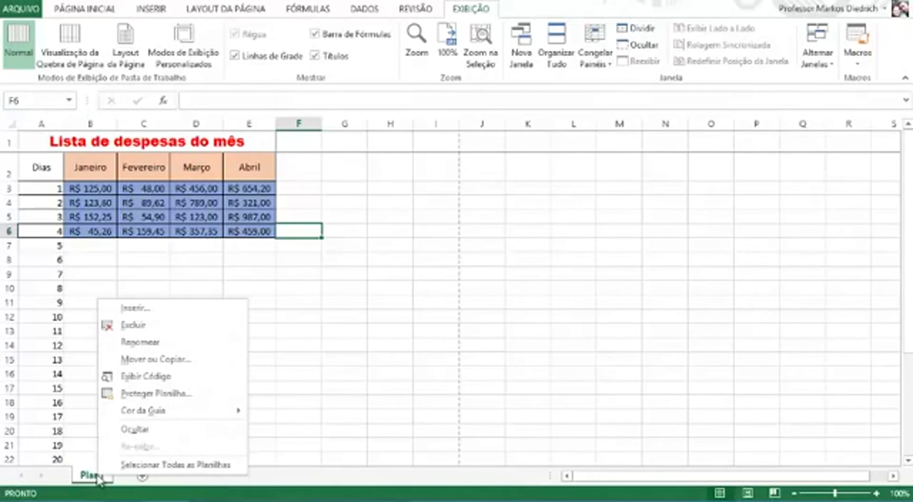
pyautogui.click(134, 327)
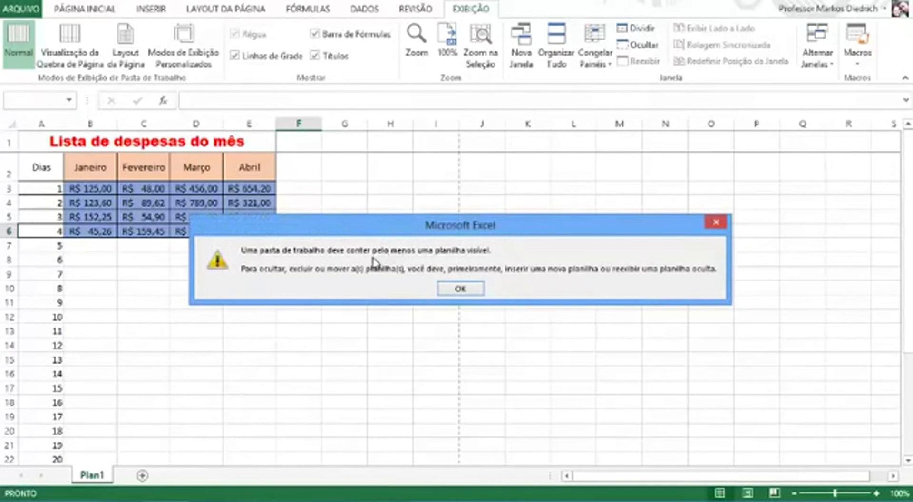
pyautogui.click(464, 291)
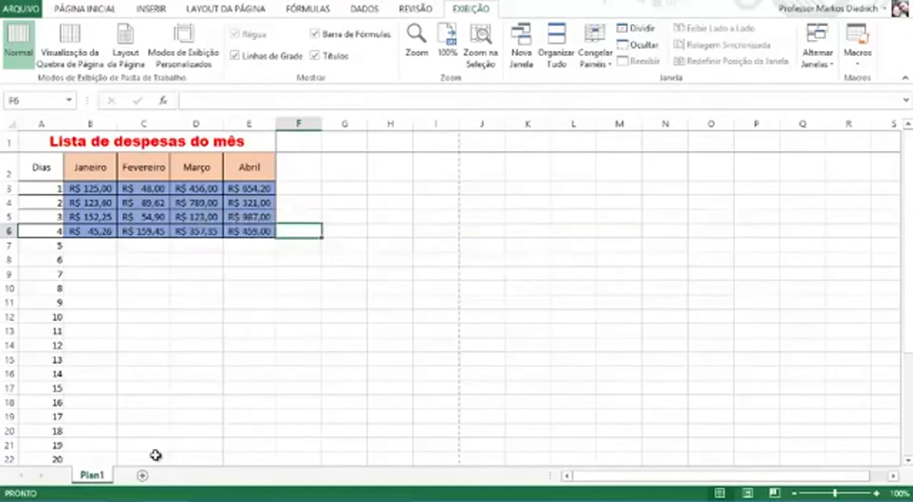
# - Add a new blank sheet to the workbook and delete the Plan1 sheet with the expense list
pyautogui.click(142, 476)
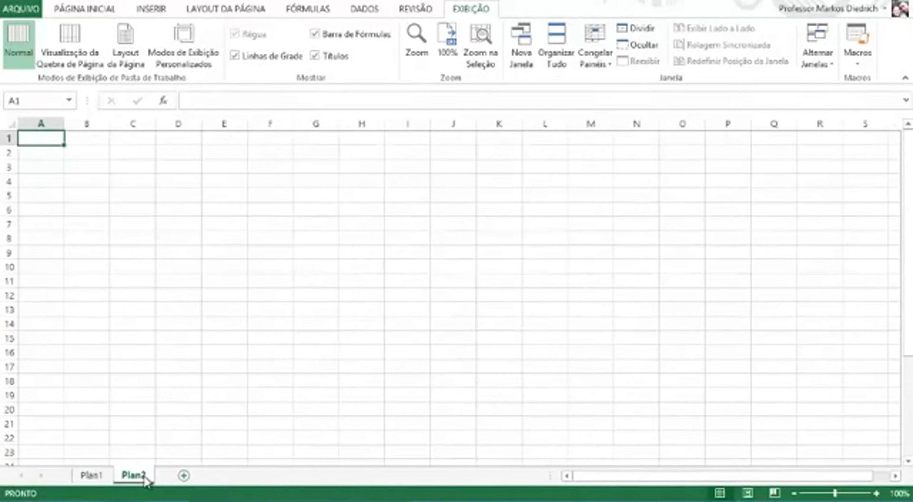
pyautogui.click(95, 475)
pyautogui.rightClick(104, 476)
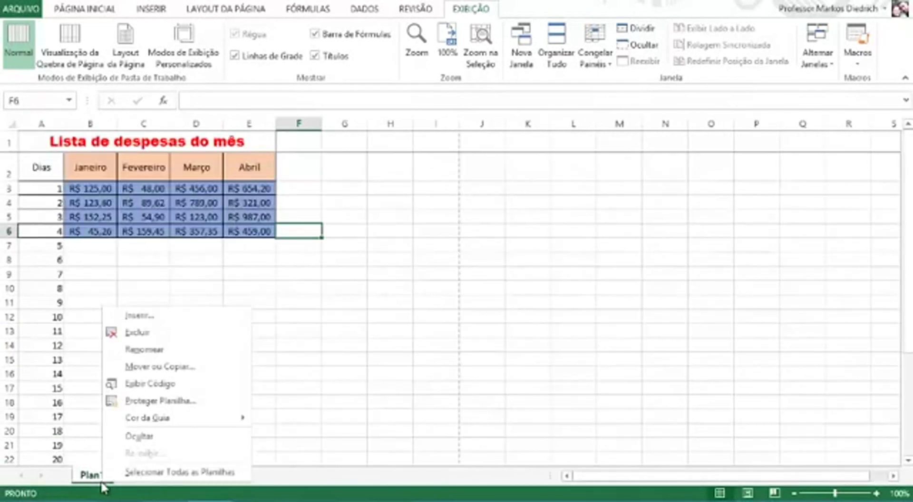
pyautogui.click(136, 333)
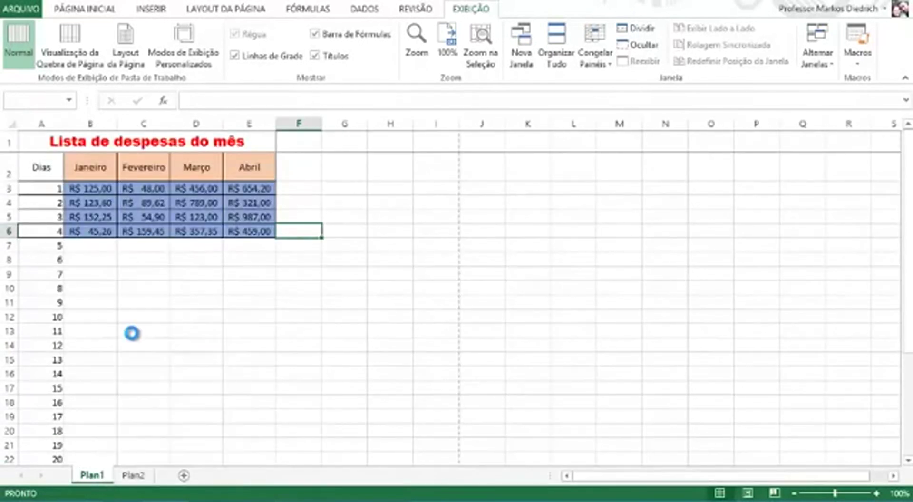
pyautogui.click(428, 285)
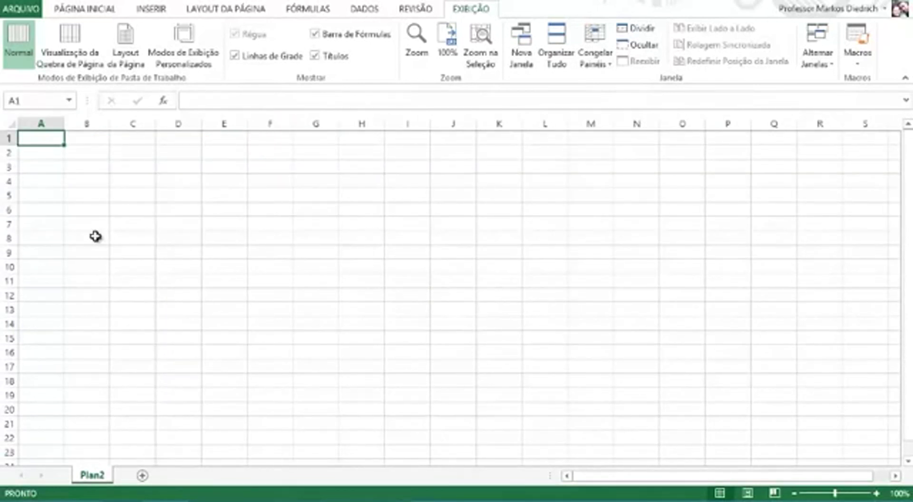
# - Enter "Texto" in cell A1 of the blank sheet
pyautogui.click(73, 9)
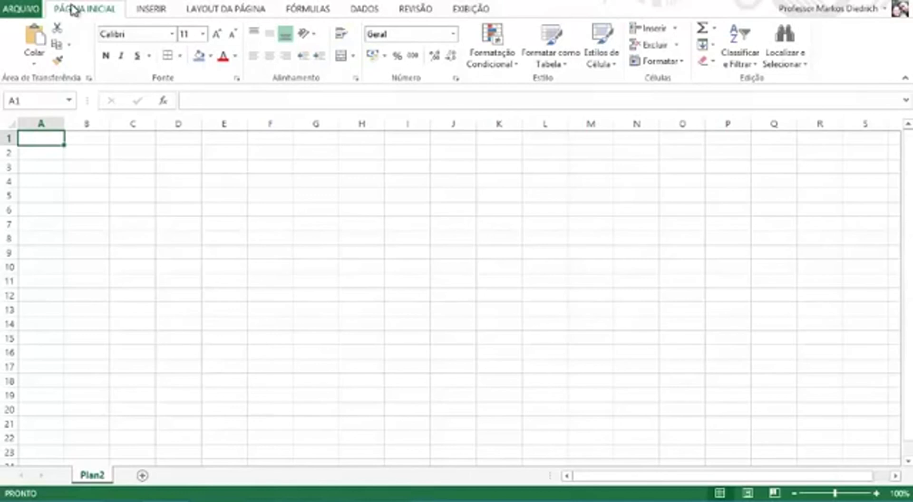
pyautogui.write('Text')
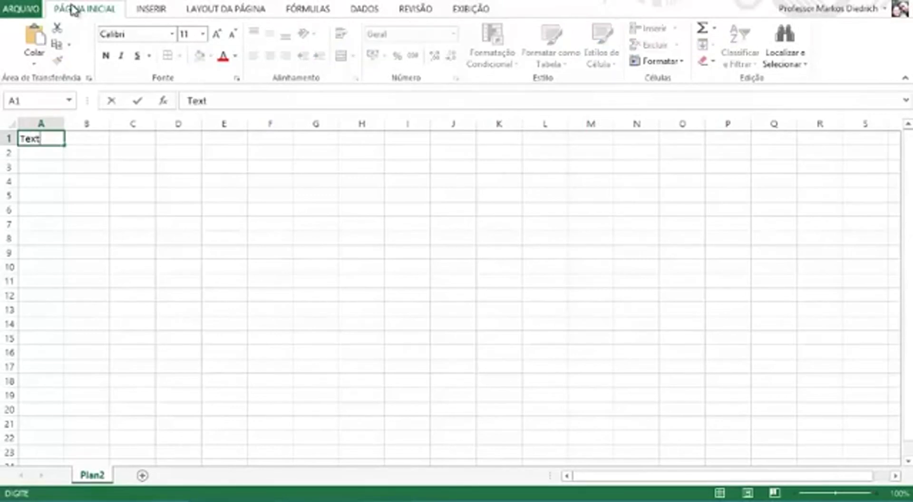
pyautogui.write('o')
pyautogui.press('Return')
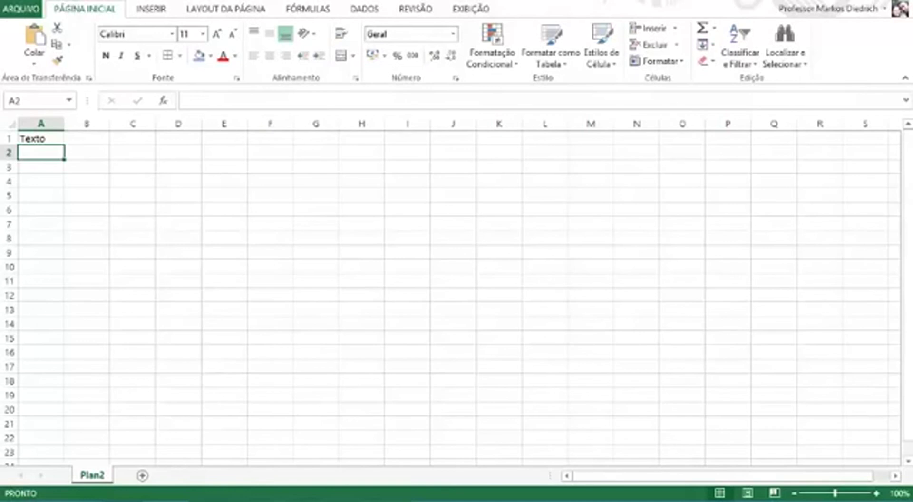
# - Tilt the text in cell A1 counterclockwise, then change its orientation to clockwise
pyautogui.click(36, 139)
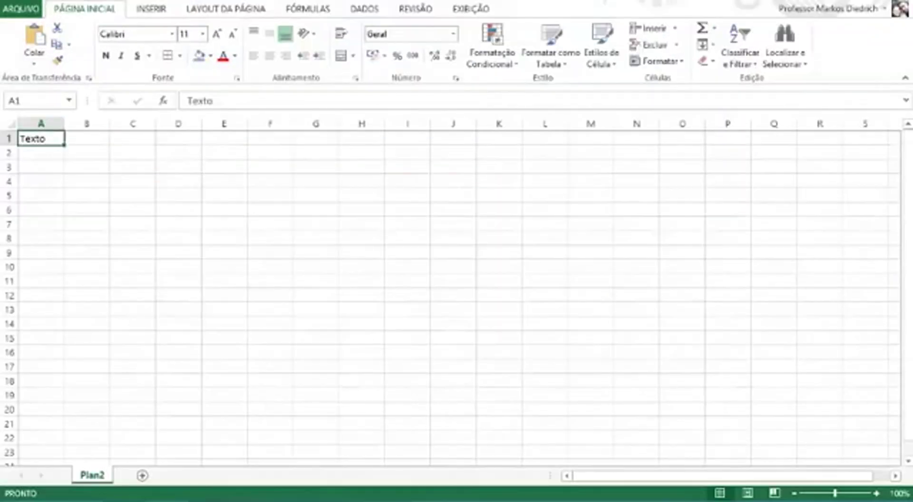
pyautogui.click(315, 33)
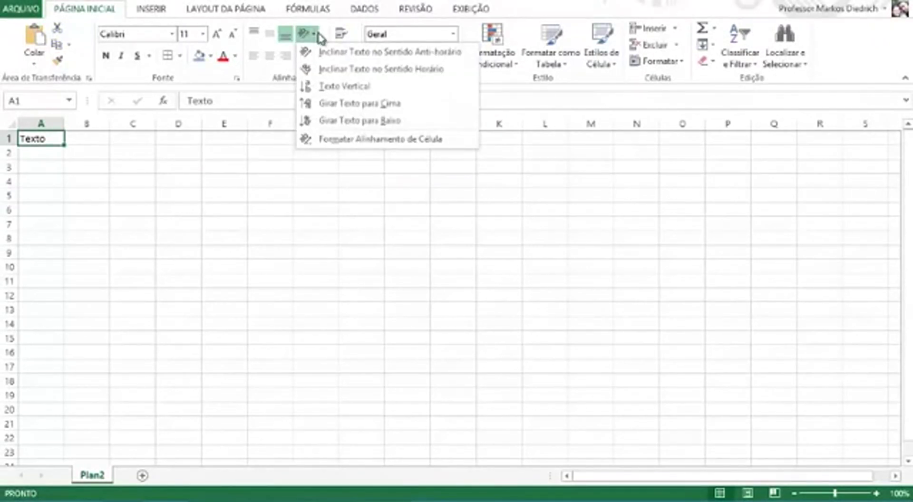
pyautogui.click(350, 53)
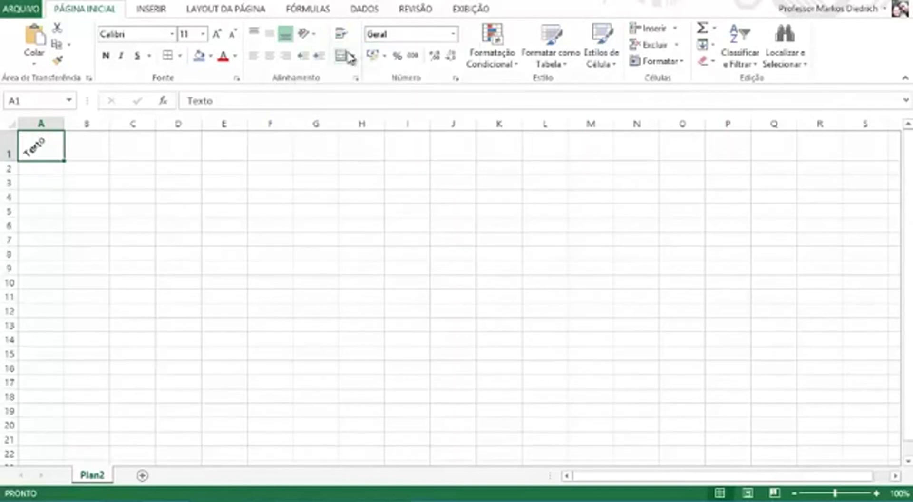
pyautogui.click(312, 39)
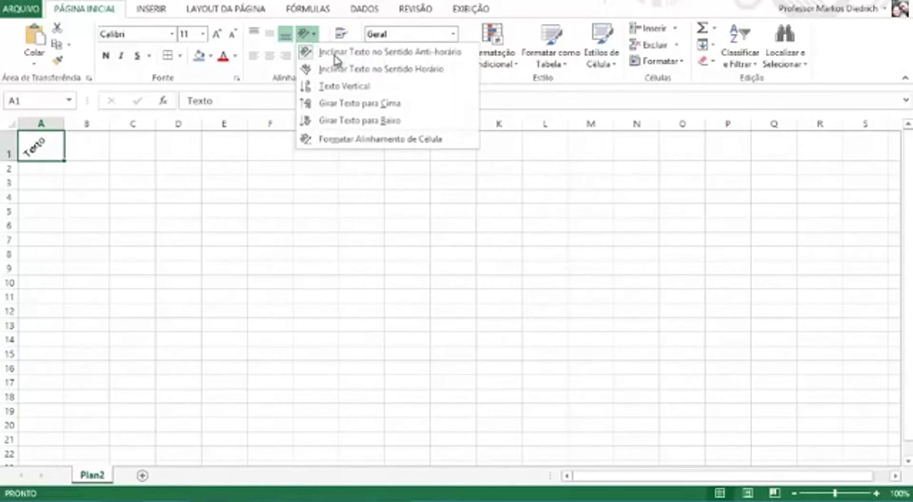
pyautogui.click(349, 70)
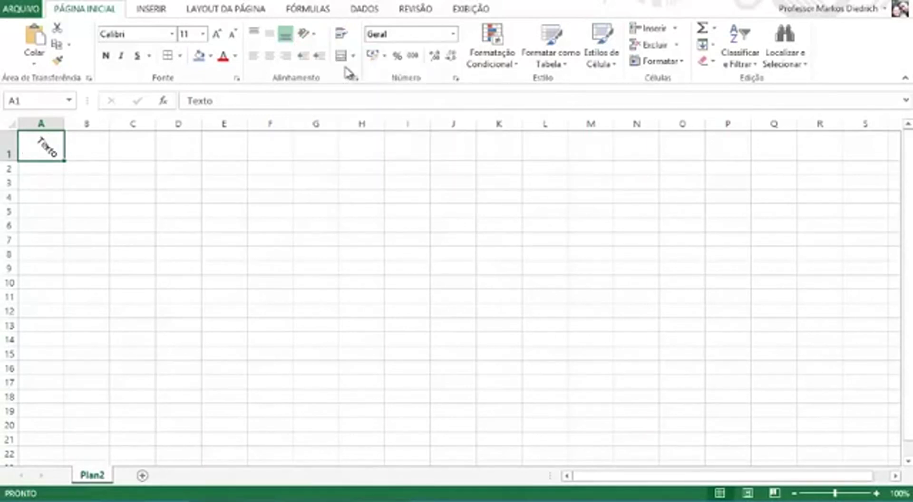
# - Rotate the text in cell A1 upward, then rotate it downward instead
pyautogui.click(304, 36)
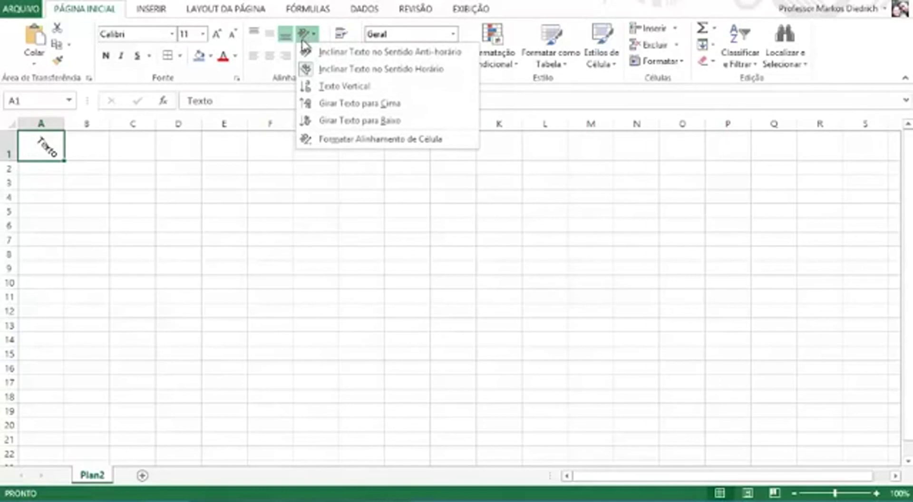
pyautogui.click(328, 103)
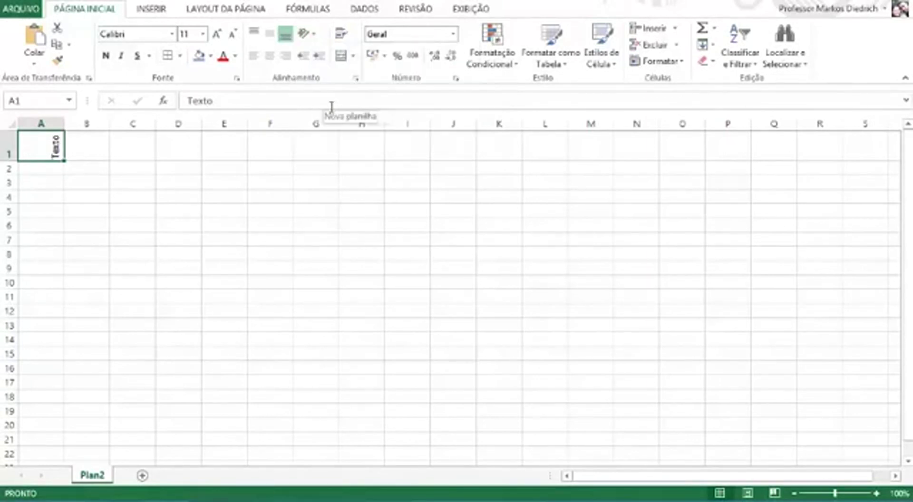
pyautogui.click(305, 34)
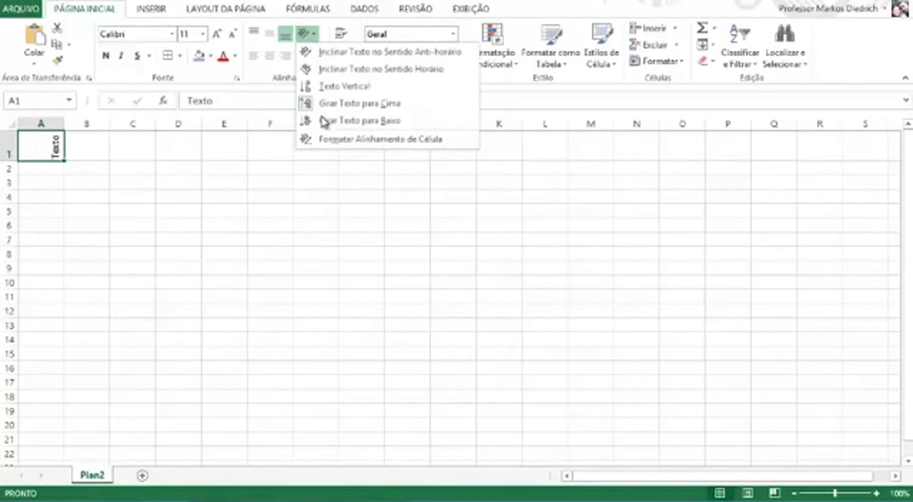
pyautogui.click(325, 120)
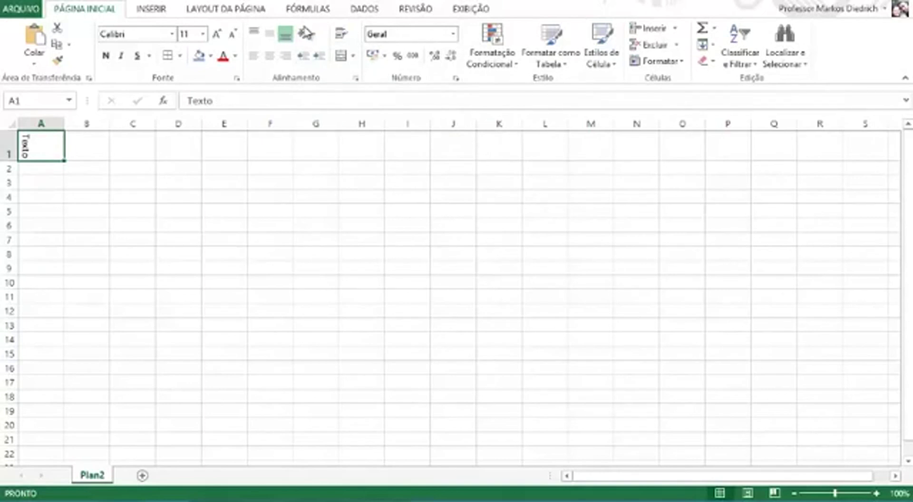
# - Set the text orientation of cell A1 to 45 degrees in the cell alignment settings
pyautogui.click(304, 34)
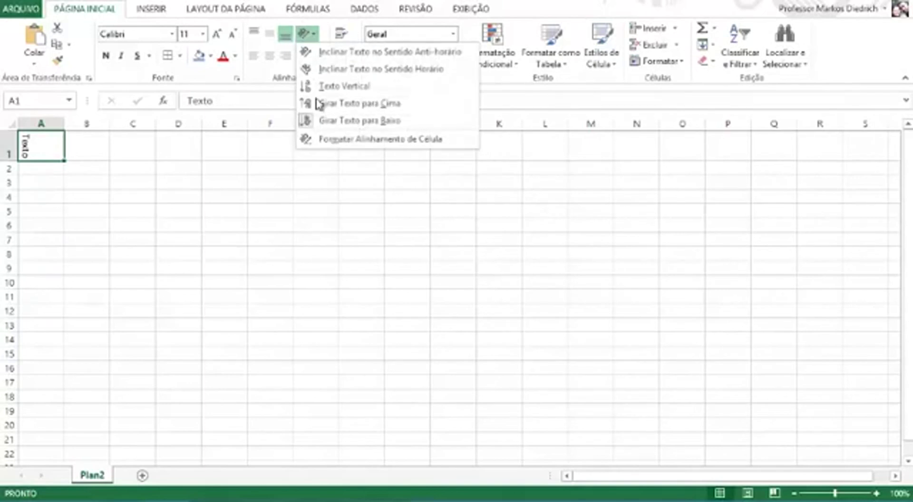
pyautogui.click(343, 140)
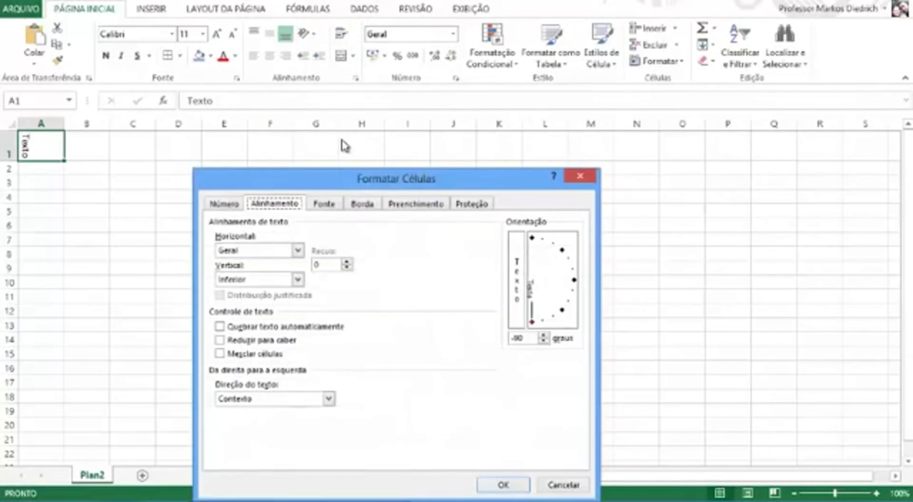
pyautogui.moveTo(535, 324); pyautogui.dragTo(564, 256)
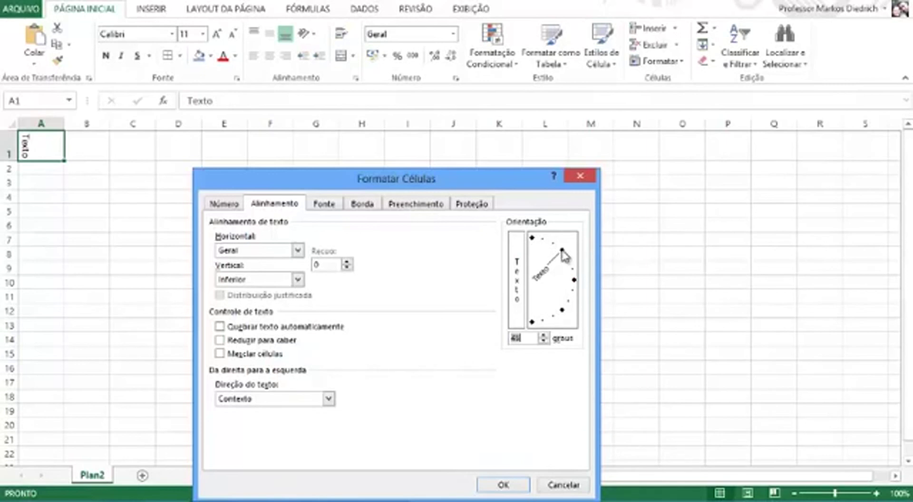
pyautogui.click(505, 487)
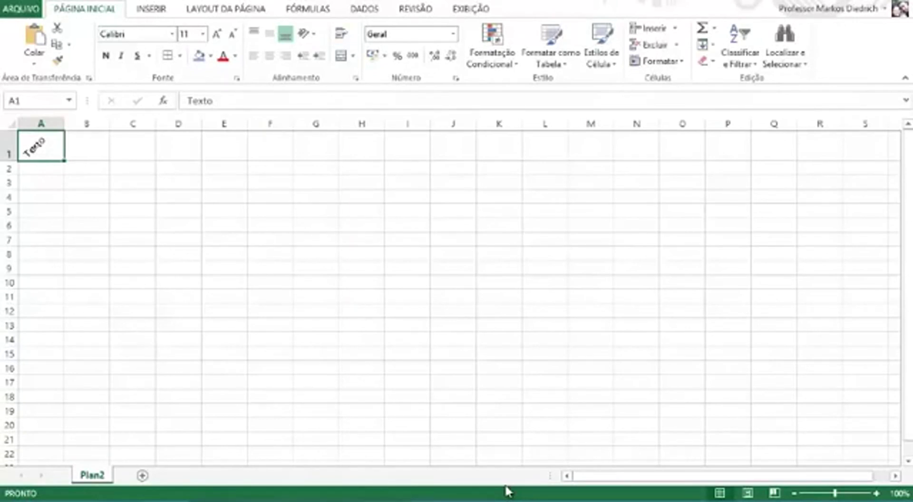
# - Delete row 1 containing the tilted text
pyautogui.click(5, 147)
pyautogui.rightClick(6, 147)
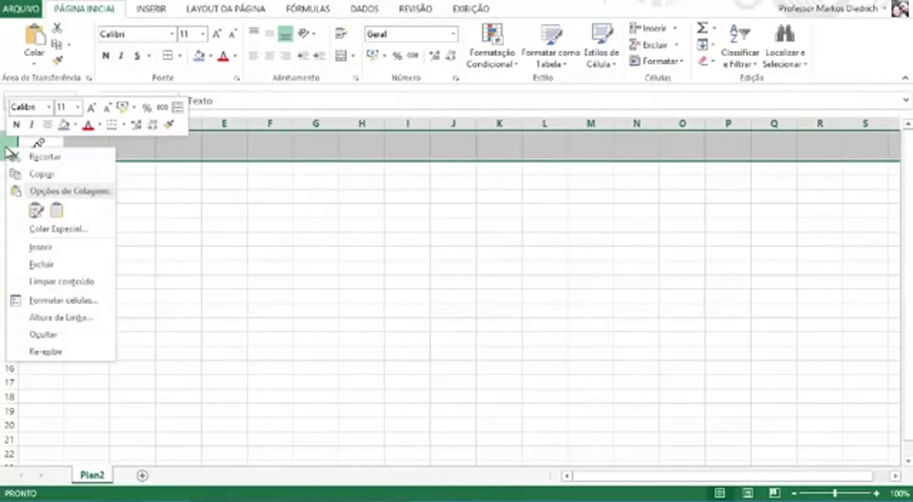
pyautogui.click(68, 281)
# - Enter "Este texto esta centralizado na horizontal e vertical" in cell A1
pyautogui.click(36, 137)
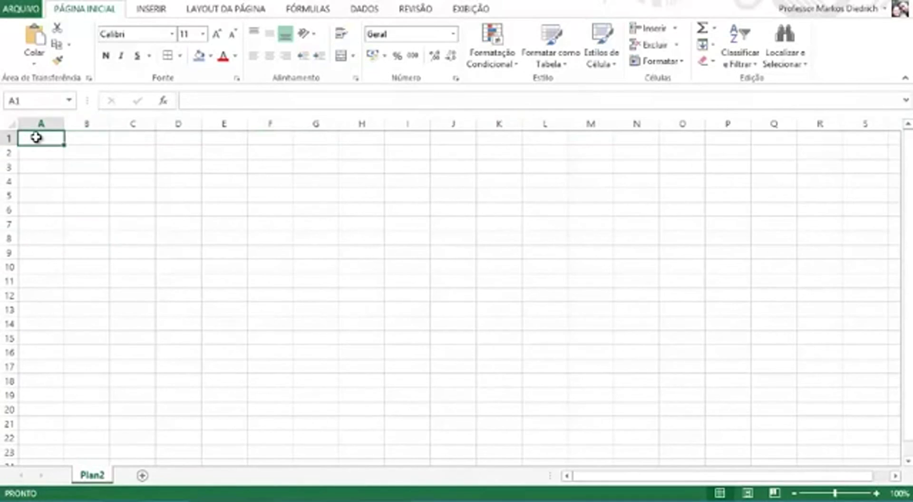
pyautogui.write('Este texto esta')
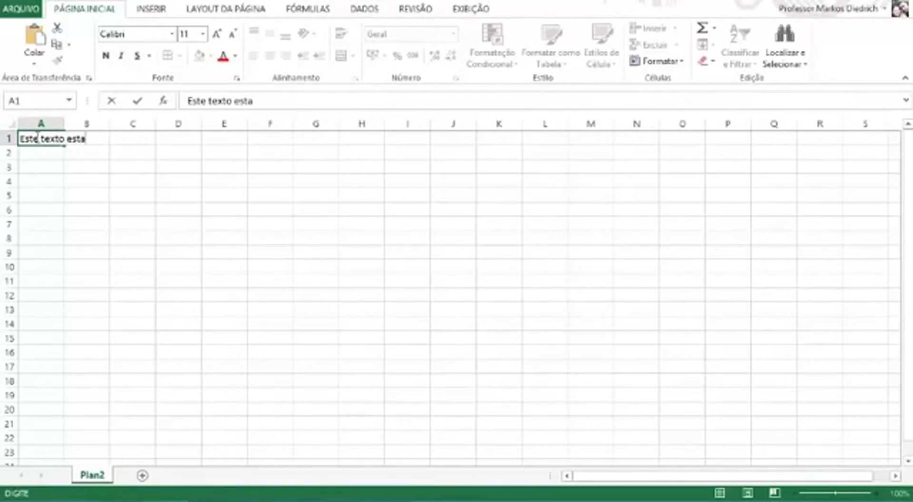
pyautogui.write(' centralizado na horizontal e vertical')
pyautogui.press('Return')
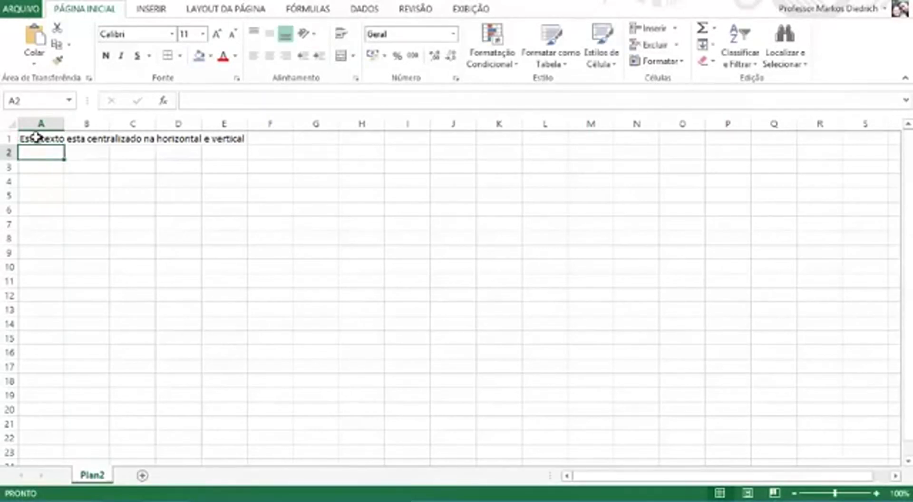
pyautogui.press('Down')
pyautogui.press('Down')
pyautogui.press('Down')
pyautogui.press('Down')
pyautogui.press('Down')
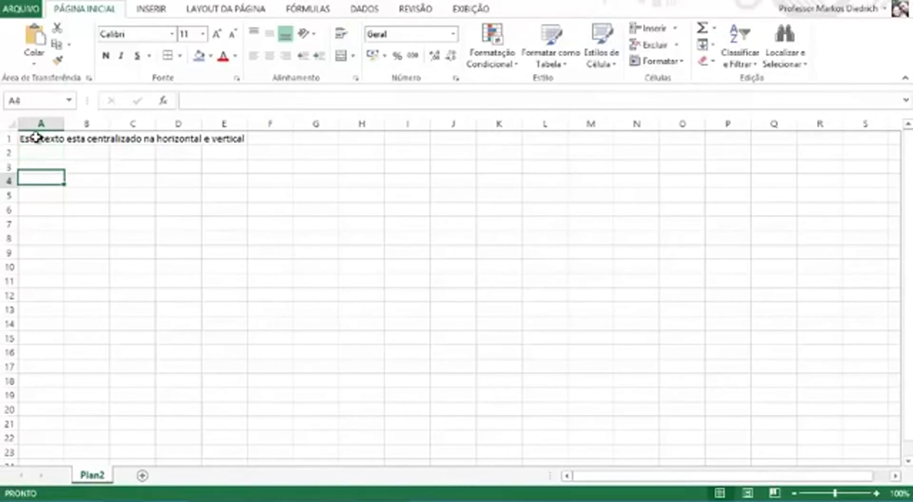
pyautogui.click(37, 138)
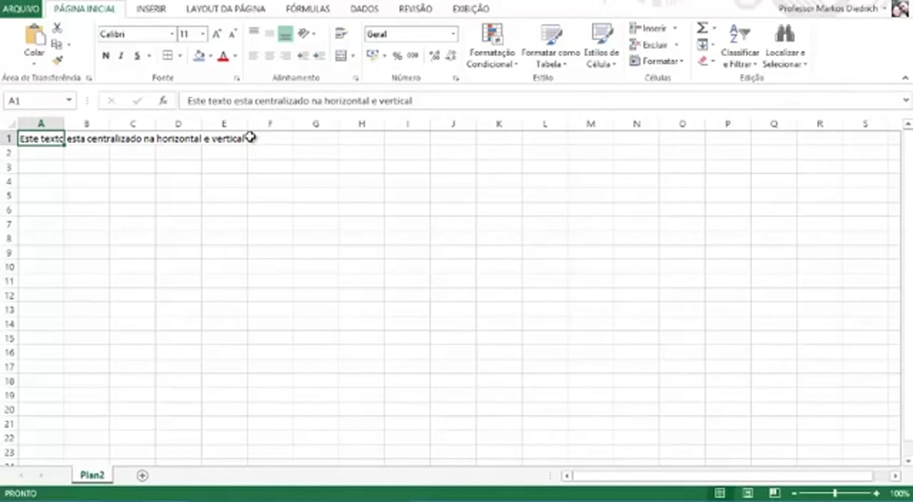
pyautogui.click(107, 181)
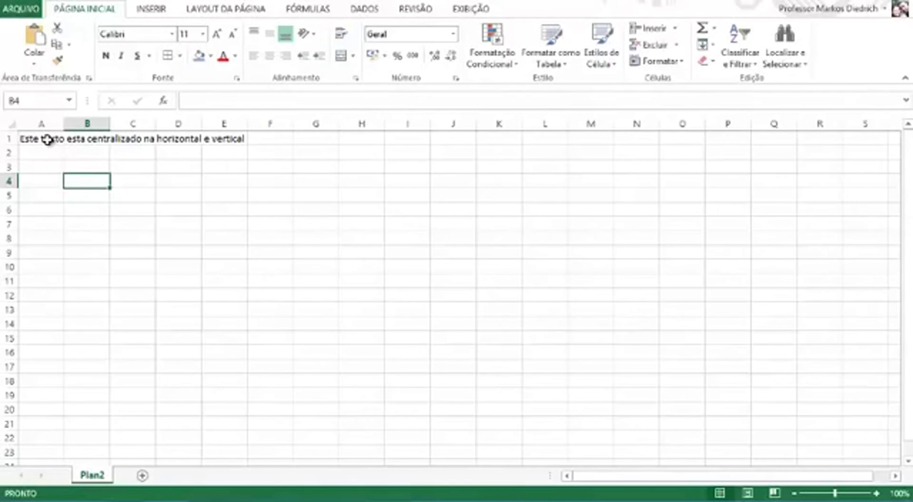
# - Return to the workbook with the long sentence and turn on text wrapping for cell A1
pyautogui.click(47, 139)
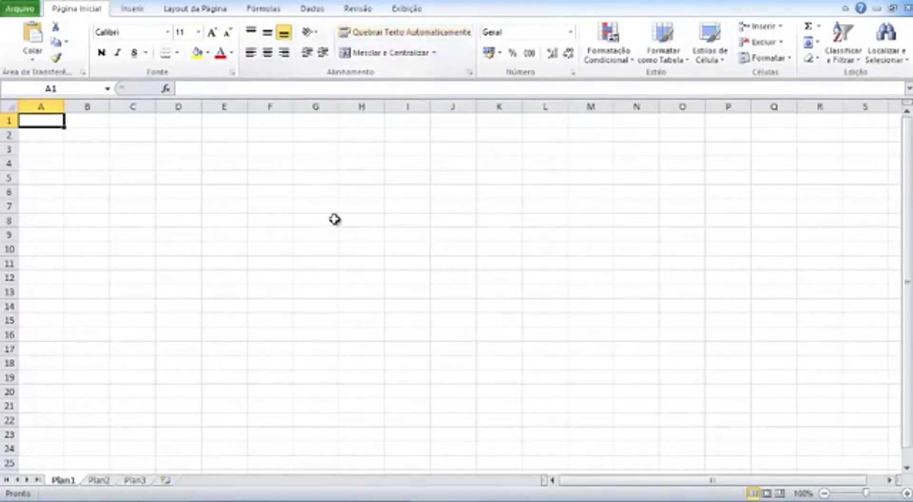
pyautogui.click(305, 501)
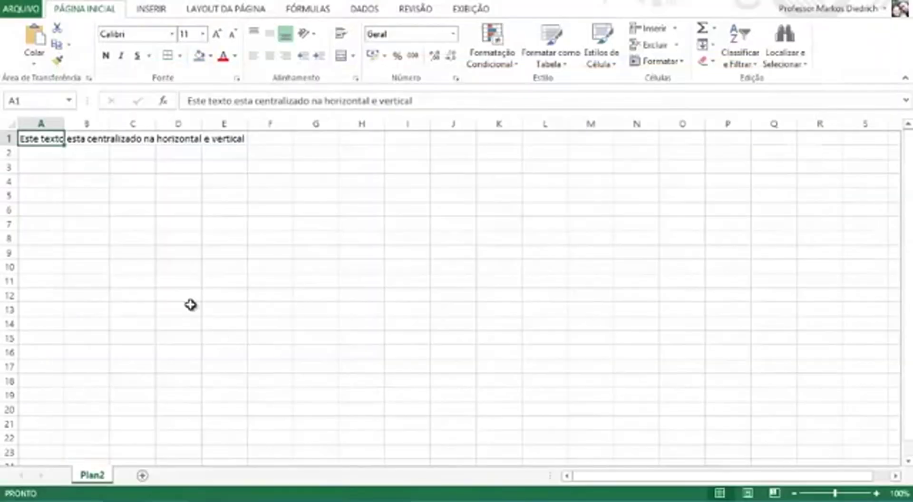
pyautogui.click(44, 193)
pyautogui.click(40, 140)
pyautogui.click(347, 36)
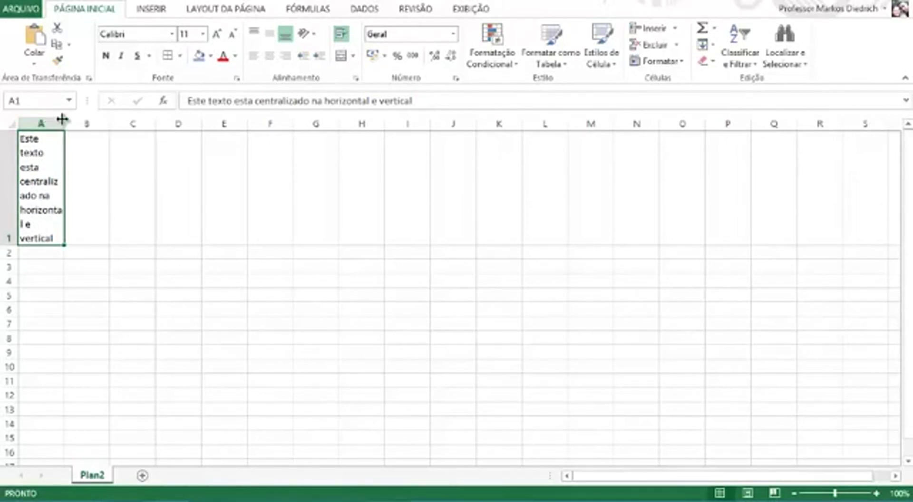
# - Widen column A and fit the height of row 1 to the wrapped text
pyautogui.moveTo(62, 122); pyautogui.dragTo(91, 121)
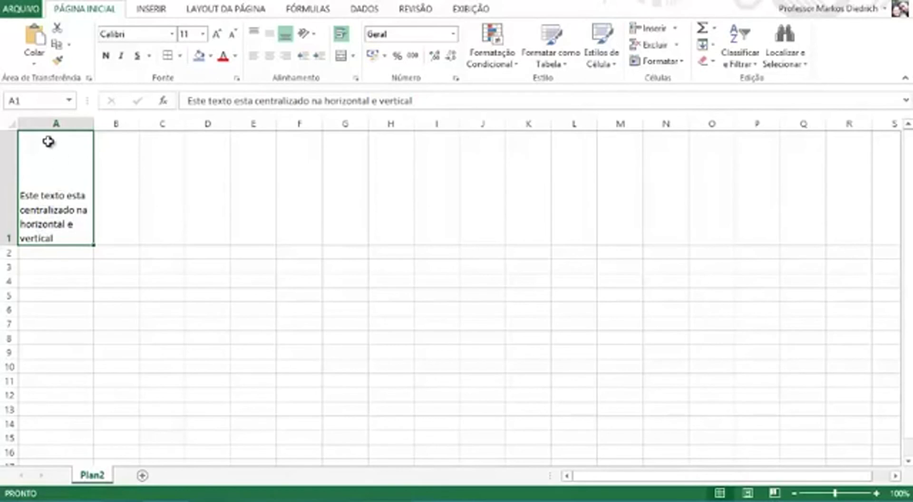
pyautogui.moveTo(9, 244); pyautogui.dragTo(9, 244)
pyautogui.doubleClick(9, 244)
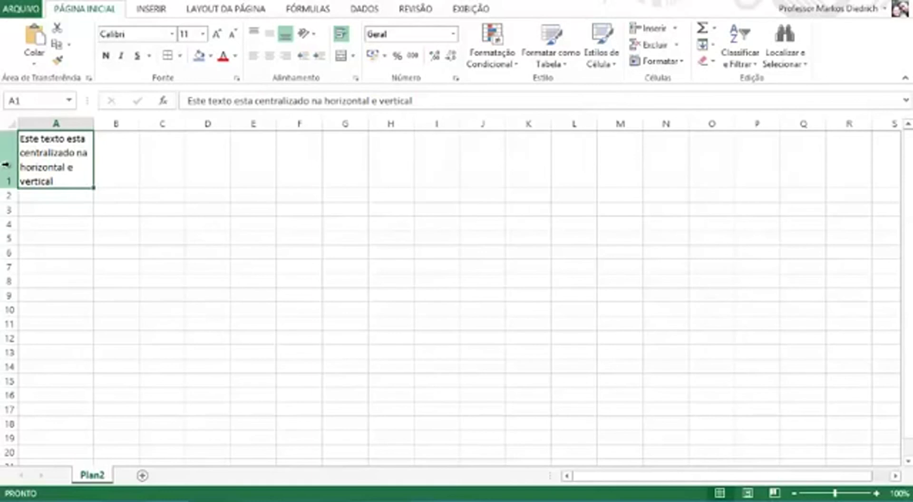
# - Add a new sheet and rename it "Exercício aula 1"
pyautogui.click(142, 476)
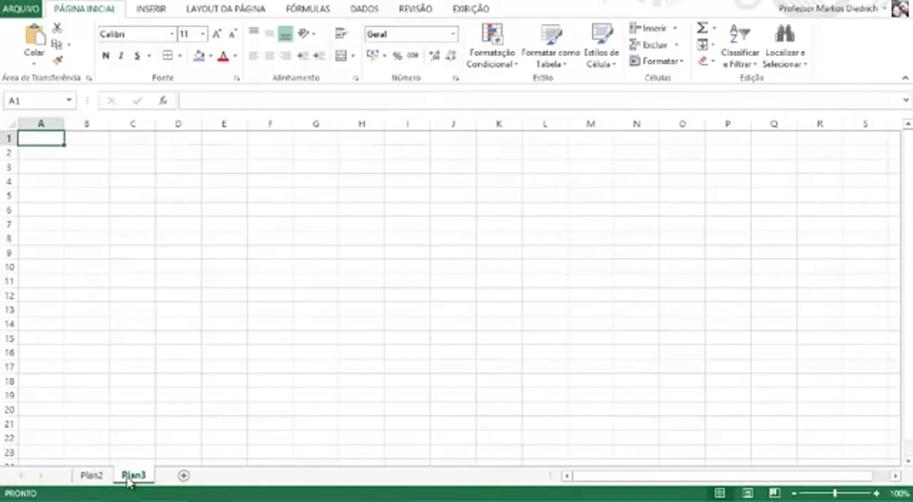
pyautogui.doubleClick(127, 475)
pyautogui.write('E')
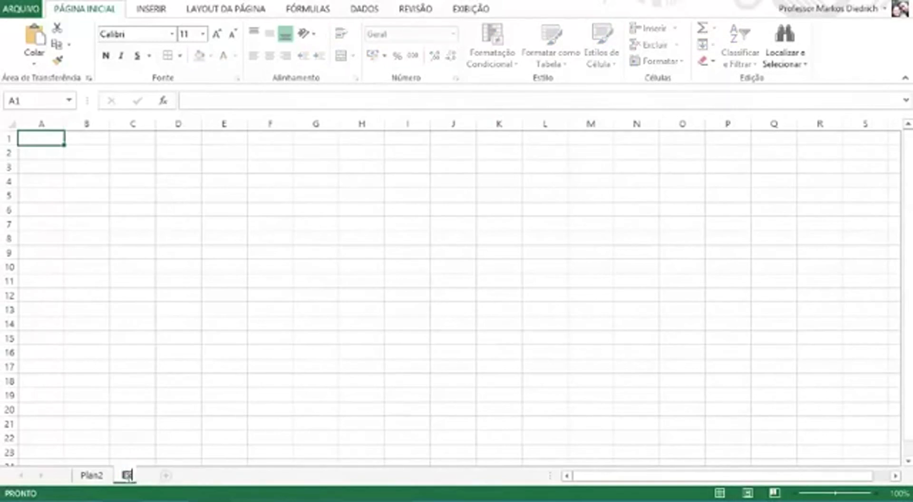
pyautogui.write('xercício')
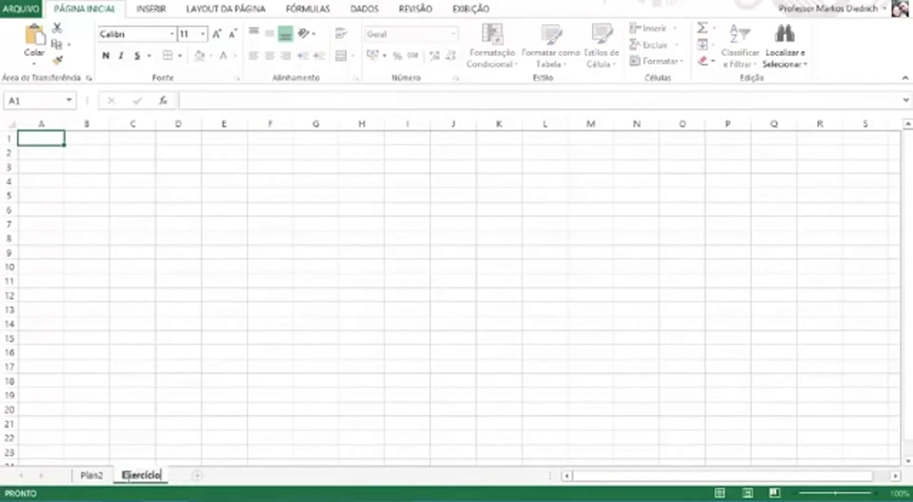
pyautogui.write(' aula 1')
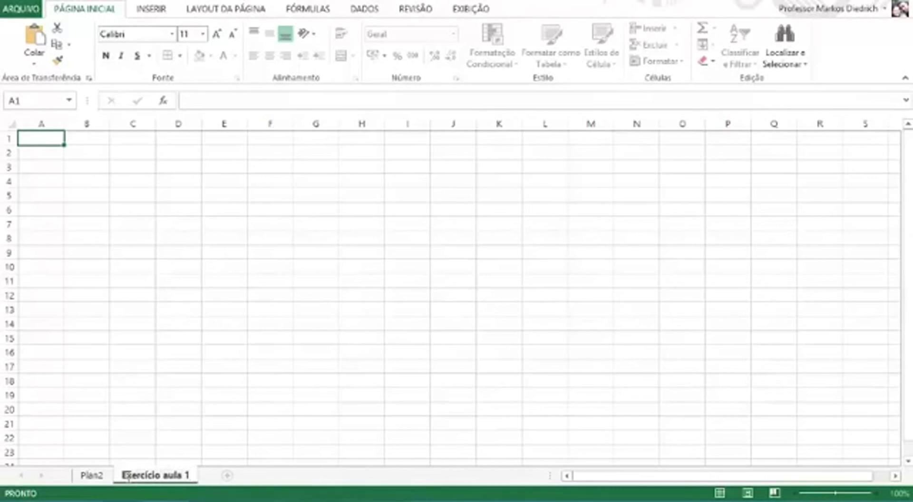
pyautogui.press('Return')
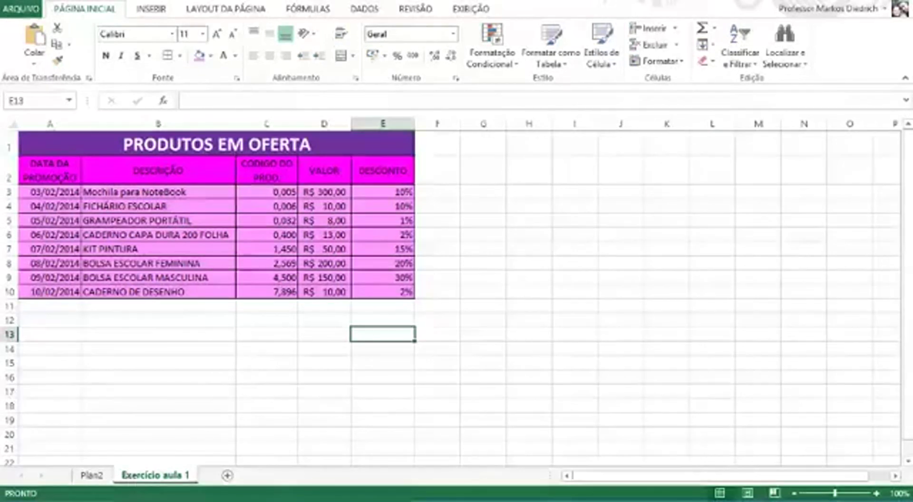
# - Slightly widen the VALOR column of the PRODUTOS EM OFERTA table so the currency values fit
pyautogui.click(877, 494)
pyautogui.click(878, 494)
pyautogui.click(878, 494)
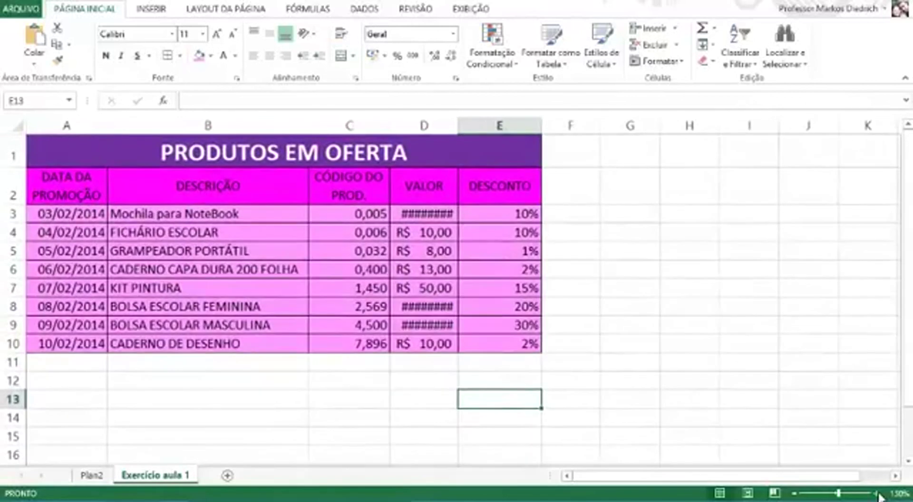
pyautogui.click(877, 494)
pyautogui.moveTo(493, 126); pyautogui.dragTo(496, 126)
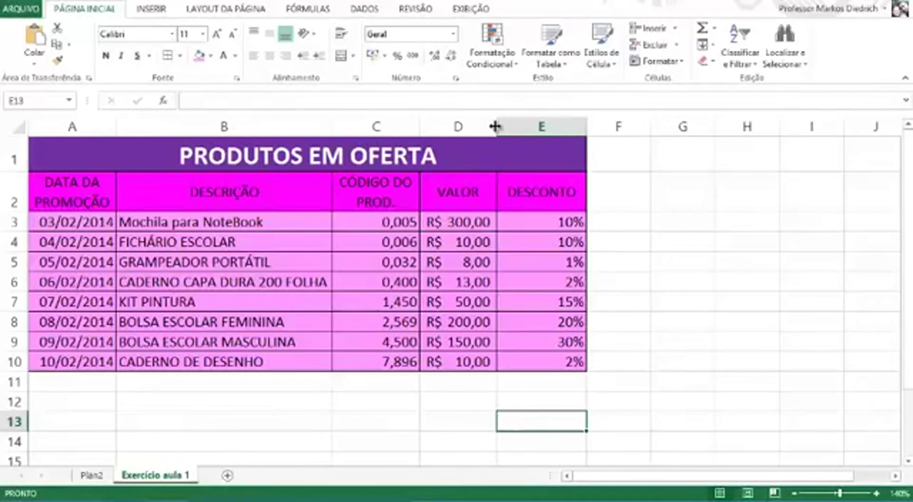
pyautogui.press('Up')
pyautogui.press('Up')
pyautogui.press('Right')
pyautogui.press('Right')
pyautogui.press('Right')
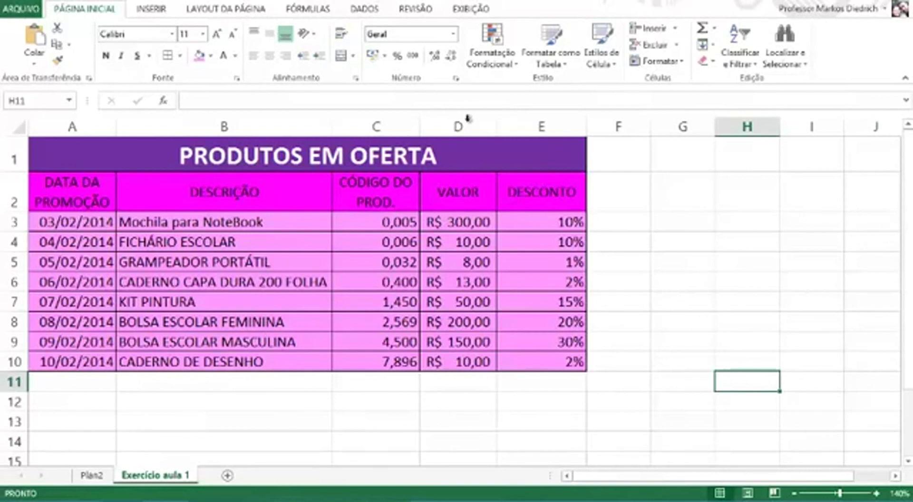
# - Add a new sheet and rename it "Resolução Exercício 1"
pyautogui.click(228, 476)
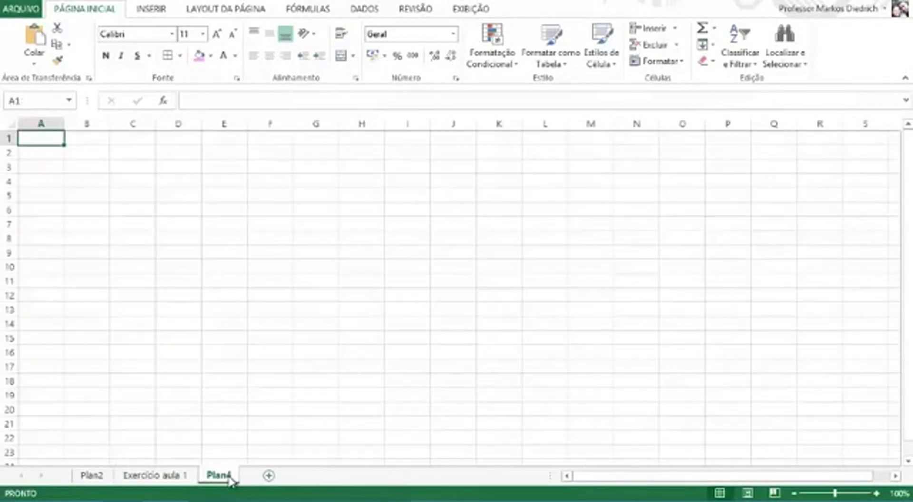
pyautogui.doubleClick(223, 475)
pyautogui.write('rESPOSTA')
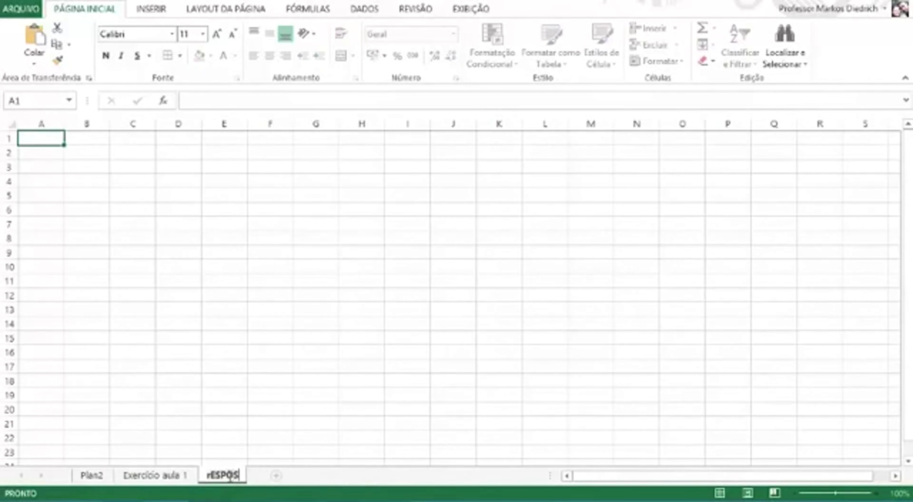
pyautogui.press('BackSpace')
pyautogui.press('BackSpace')
pyautogui.press('BackSpace')
pyautogui.press('BackSpace')
pyautogui.press('BackSpace')
pyautogui.press('BackSpace')
pyautogui.press('BackSpace')
pyautogui.press('BackSpace')
pyautogui.write('Respost')
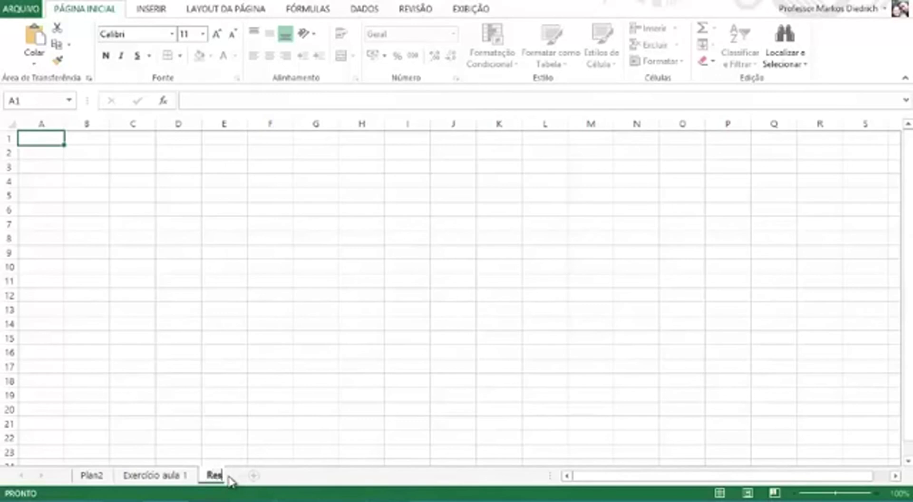
pyautogui.press('BackSpace')
pyautogui.press('BackSpace')
pyautogui.press('BackSpace')
pyautogui.press('BackSpace')
pyautogui.press('BackSpace')
pyautogui.write('solução E')
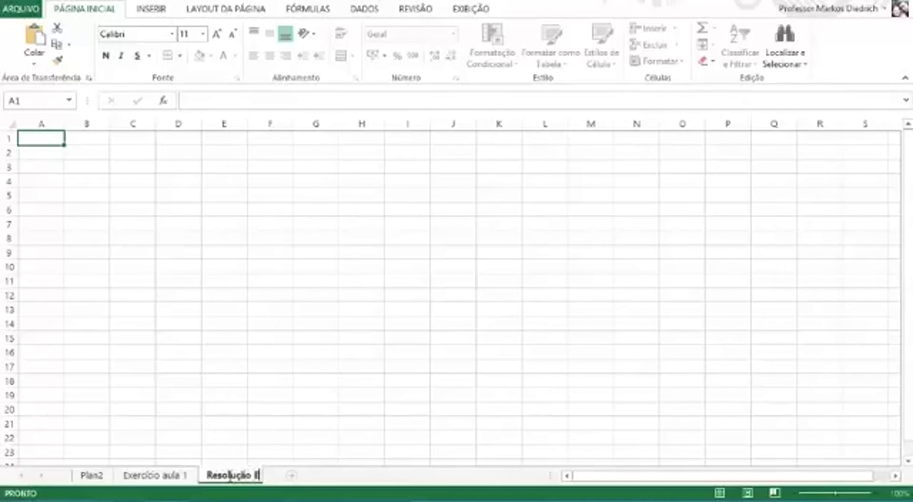
pyautogui.write('xercício ')
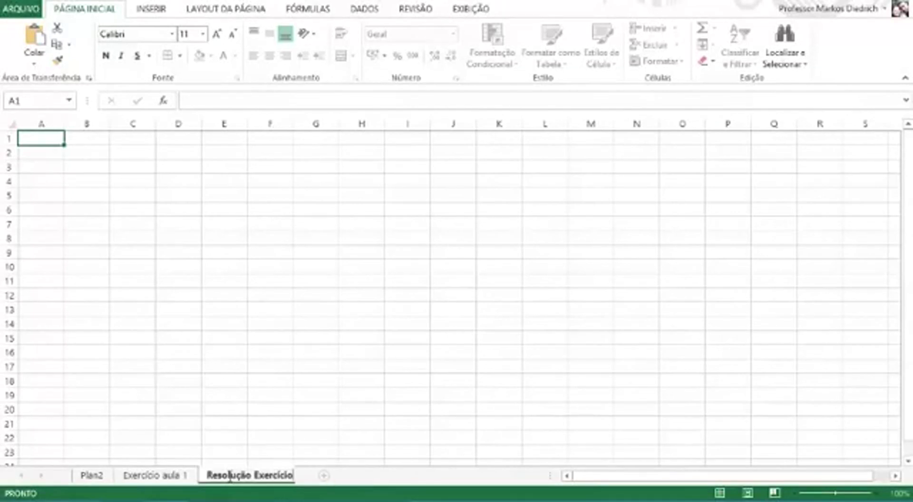
pyautogui.write('1')
pyautogui.press('Return')
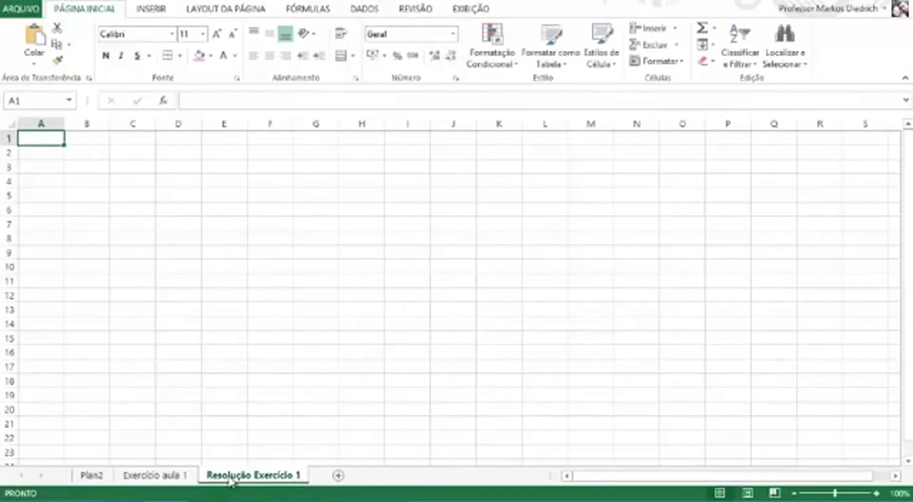
# - Following the title in "Exercício aula 1", merge and center A1:E1 on the "Resolução Exercício 1" sheet and enter PRODUTOS EM OFERTA
pyautogui.click(185, 476)
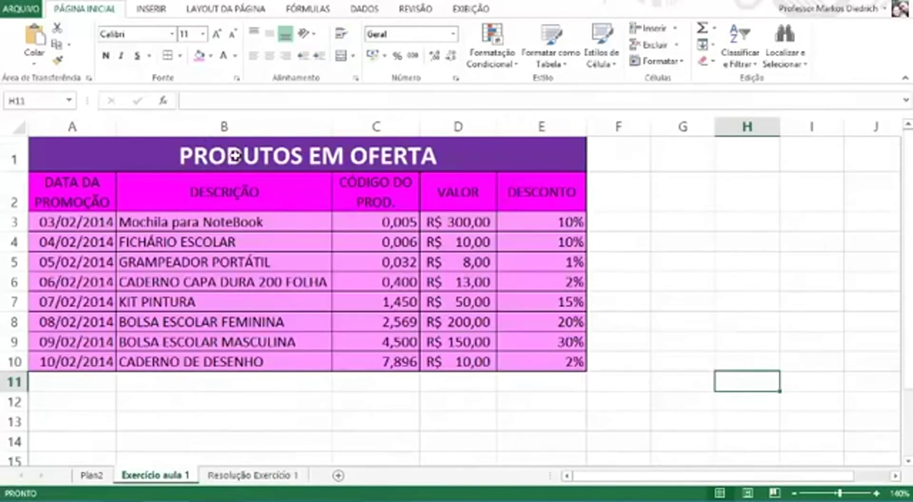
pyautogui.click(158, 153)
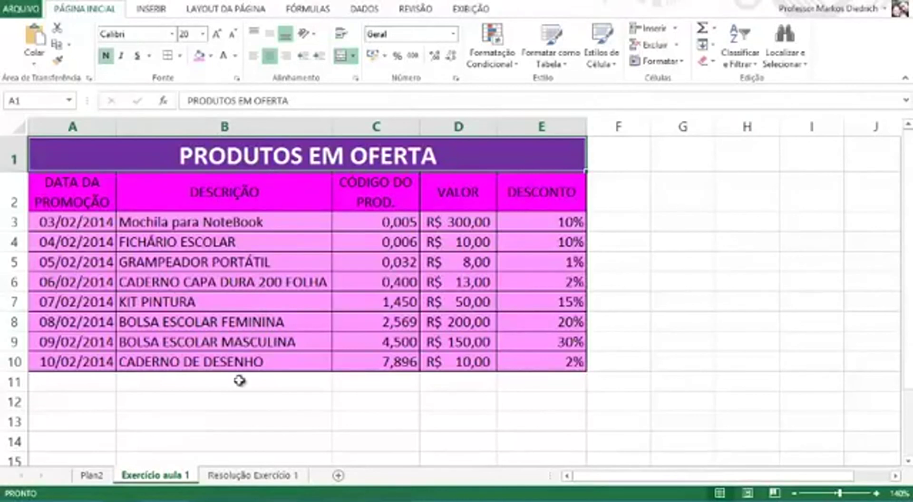
pyautogui.click(238, 477)
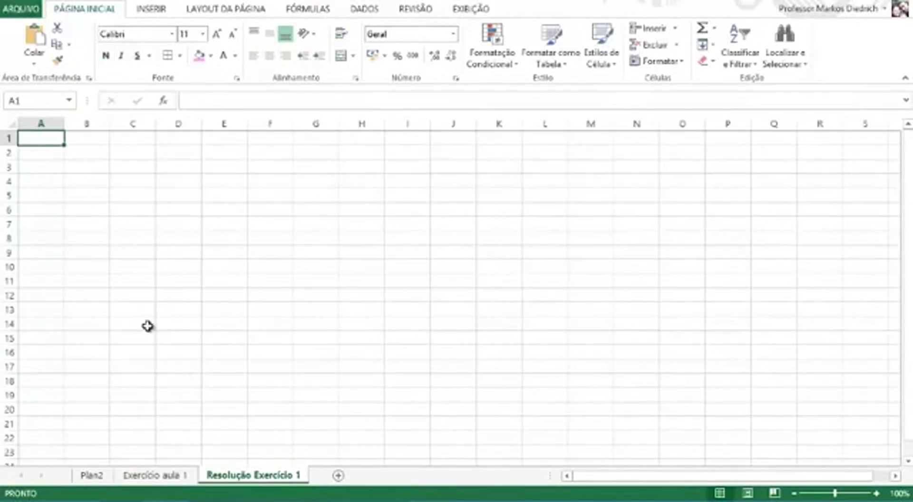
pyautogui.moveTo(42, 136); pyautogui.dragTo(222, 136)
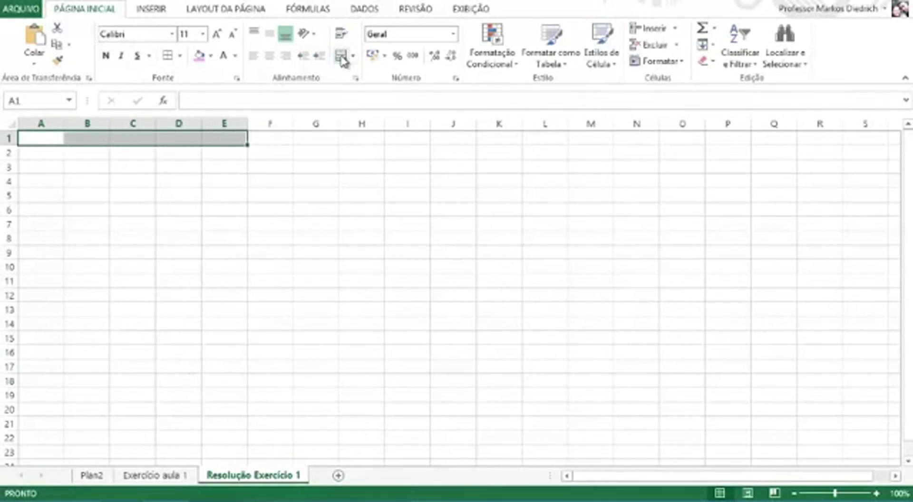
pyautogui.click(341, 56)
pyautogui.press('BackSpace')
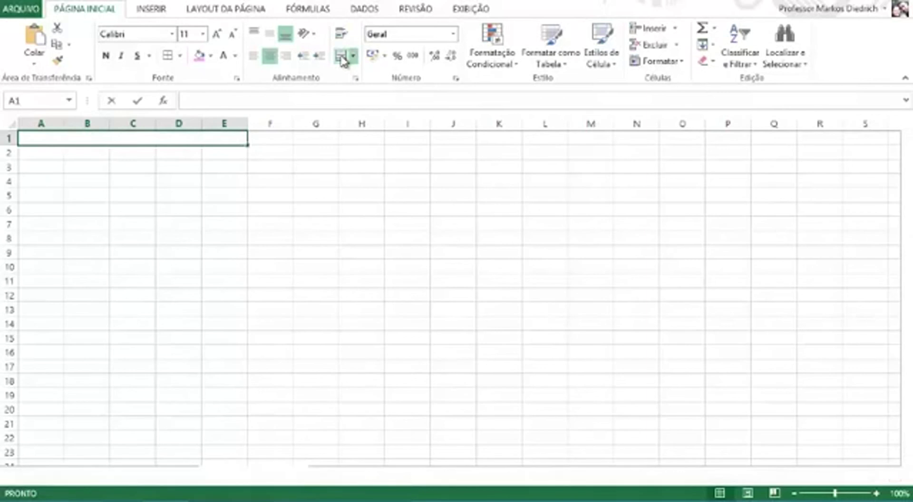
pyautogui.write('PRODUT')
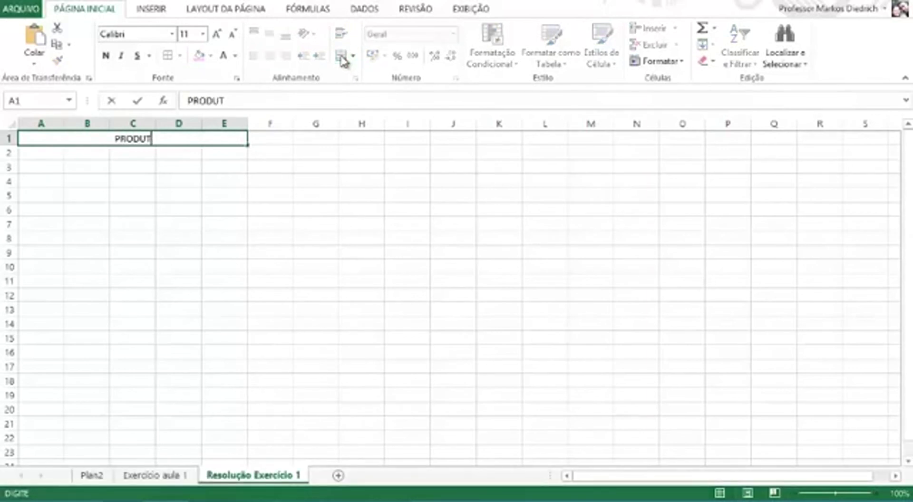
pyautogui.write('OS EM OFERTA')
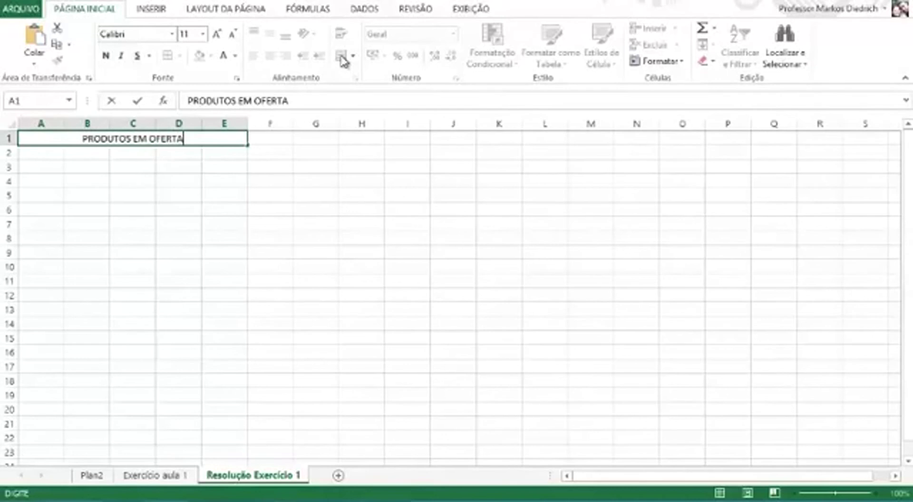
pyautogui.press('Return')
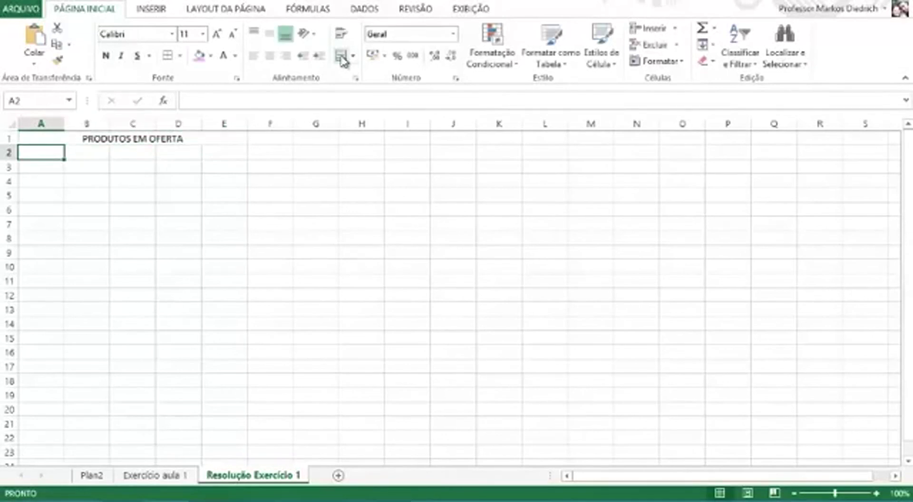
# - Enter the column heading DATA DE PROMOÇÃO in cell A2
pyautogui.write('DATA DE')
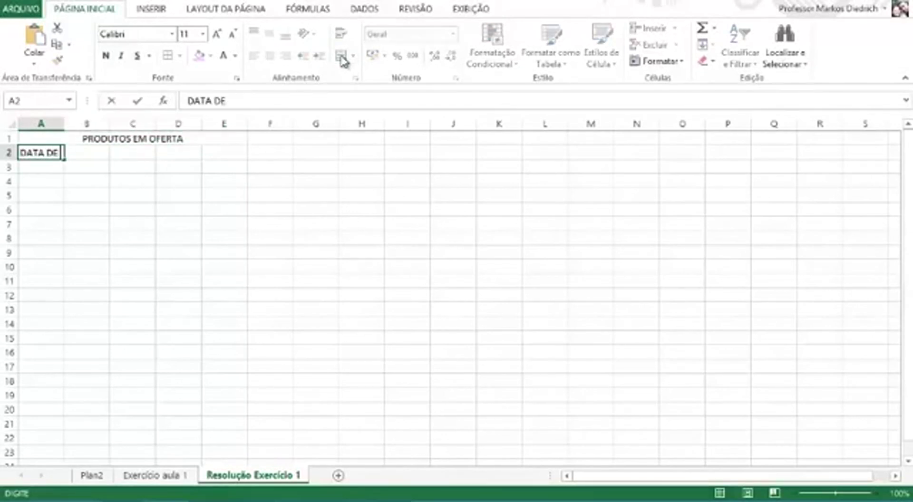
pyautogui.write(' PROMOÇÃO')
pyautogui.press('Return')
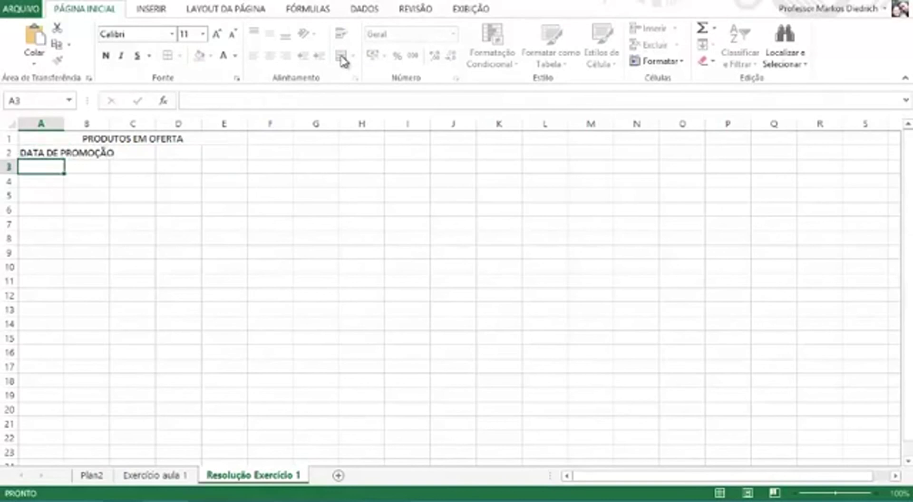
# - Check the first column heading in "Exercício aula 1" and correct A2 of the resolution sheet to DATA DA PROMOÇÃO
pyautogui.click(155, 475)
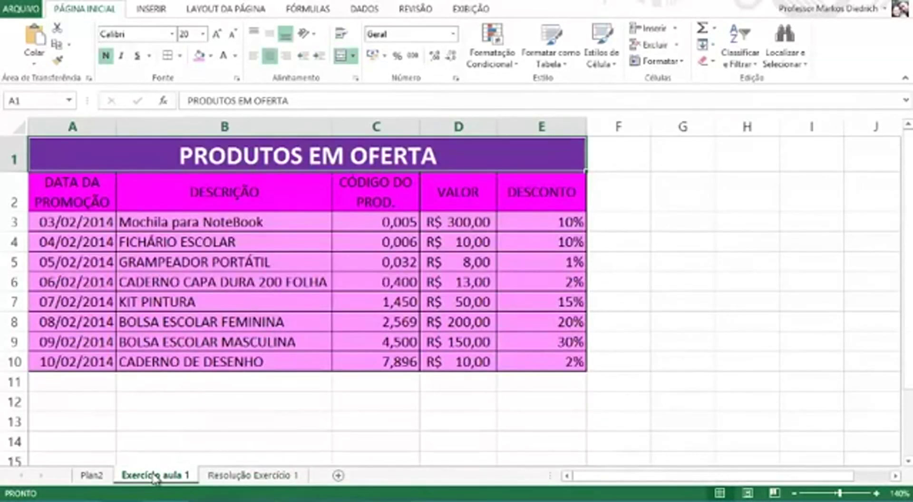
pyautogui.click(230, 476)
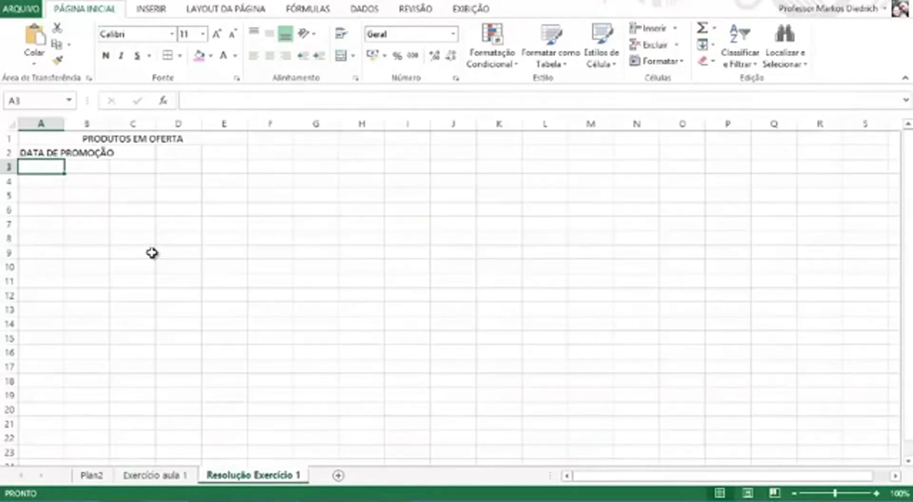
pyautogui.click(43, 152)
pyautogui.click(221, 102)
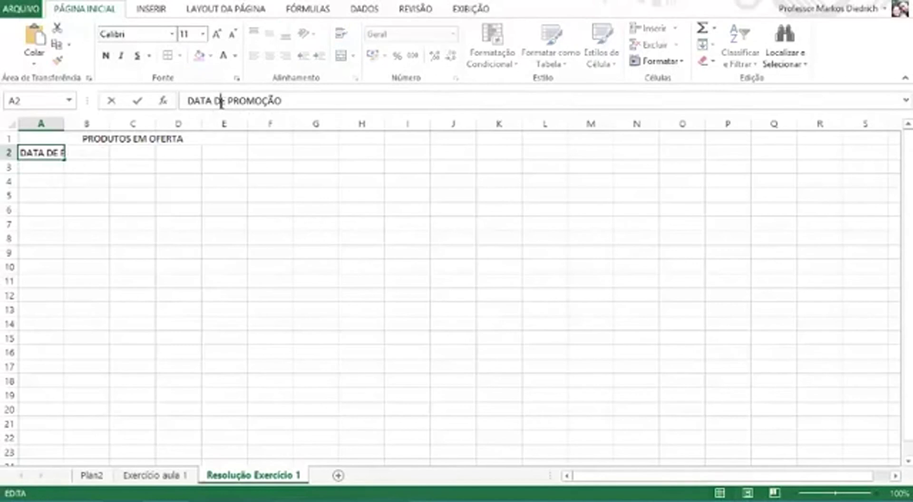
pyautogui.press('BackSpace')
pyautogui.press('BackSpace')
pyautogui.write('A')
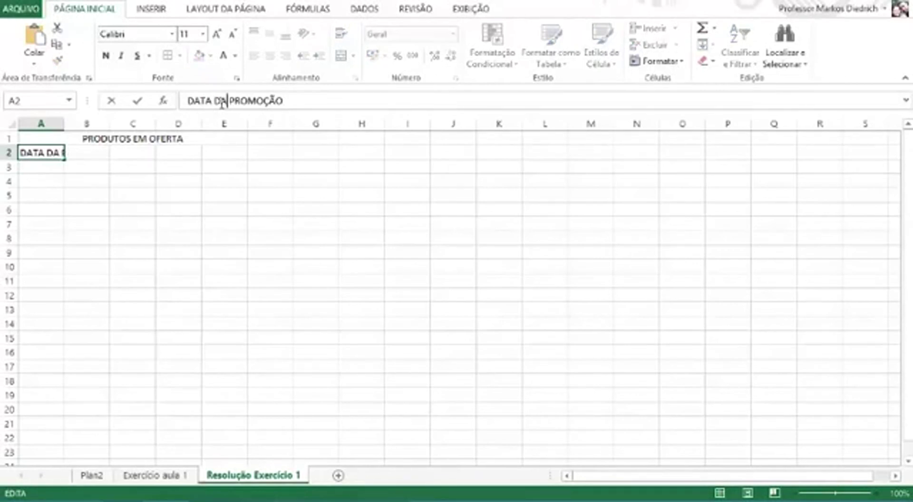
pyautogui.press('Return')
pyautogui.click(220, 155)
# - Wrap the text in A2, then widen column A and reduce row 2 so the heading fits on two lines
pyautogui.click(43, 151)
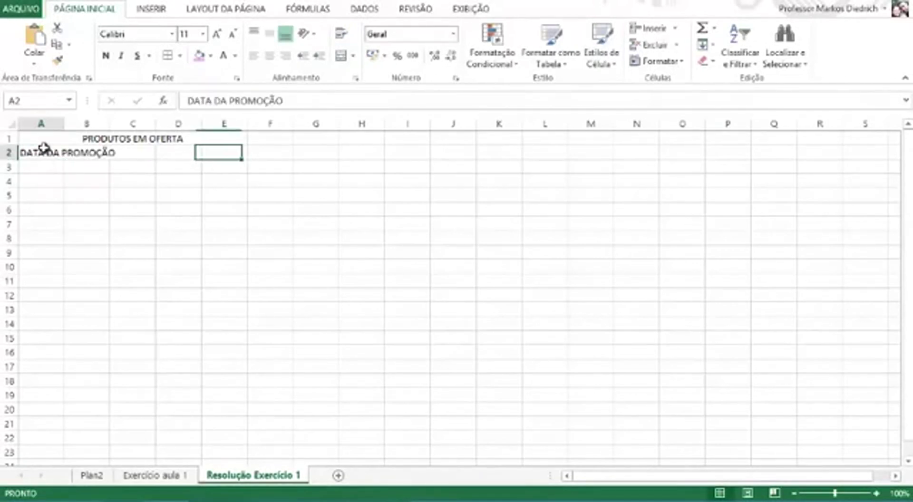
pyautogui.click(342, 35)
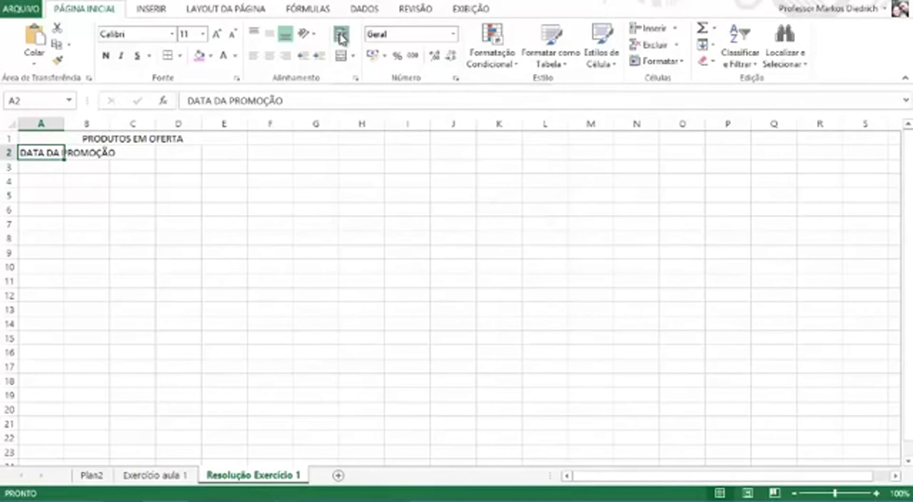
pyautogui.moveTo(64, 124); pyautogui.dragTo(81, 123)
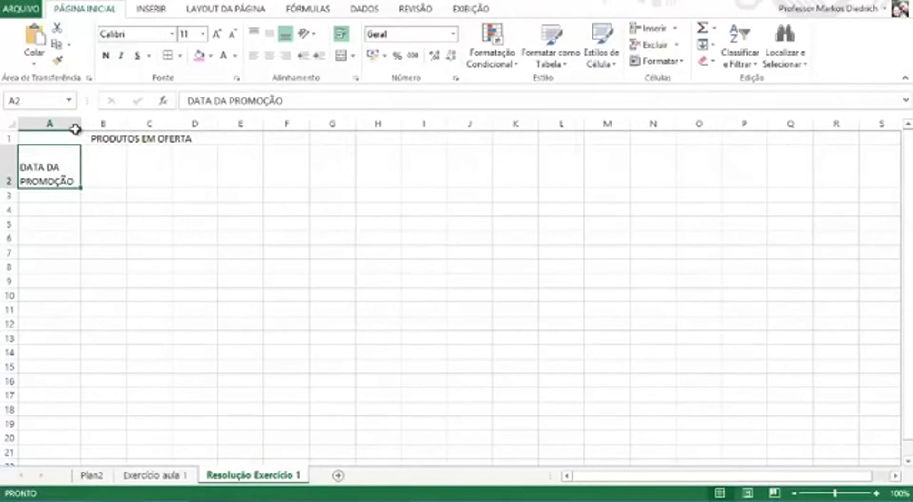
pyautogui.moveTo(12, 191); pyautogui.dragTo(11, 174)
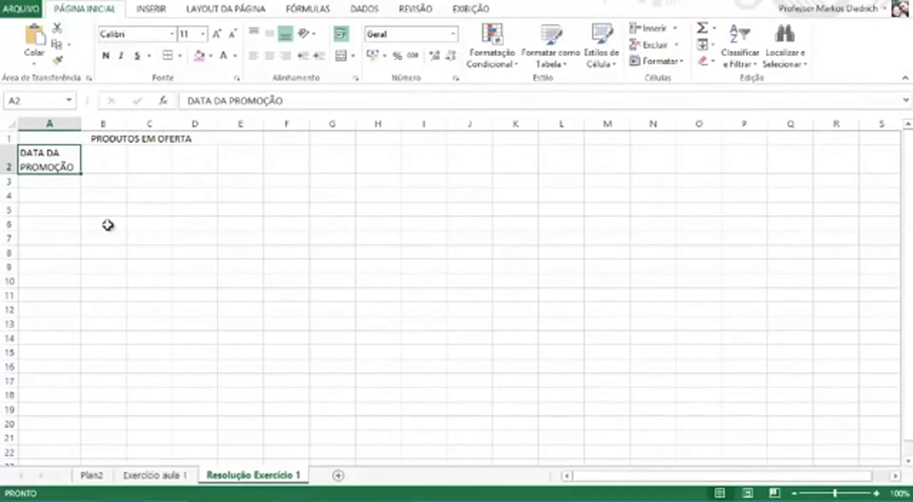
pyautogui.press('Return')
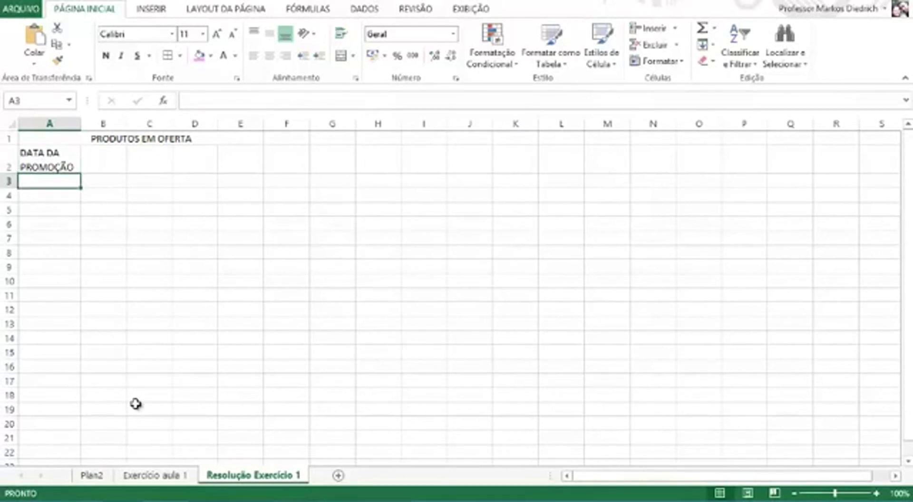
# - Check the dates in "Exercício aula 1", enter 03/02/2014 in A3 and fill the daily date series down to A10
pyautogui.click(148, 476)
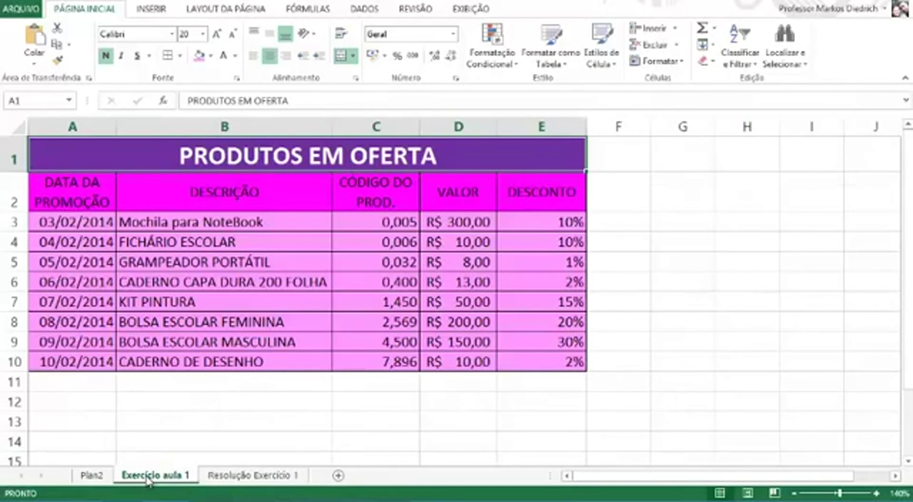
pyautogui.click(230, 477)
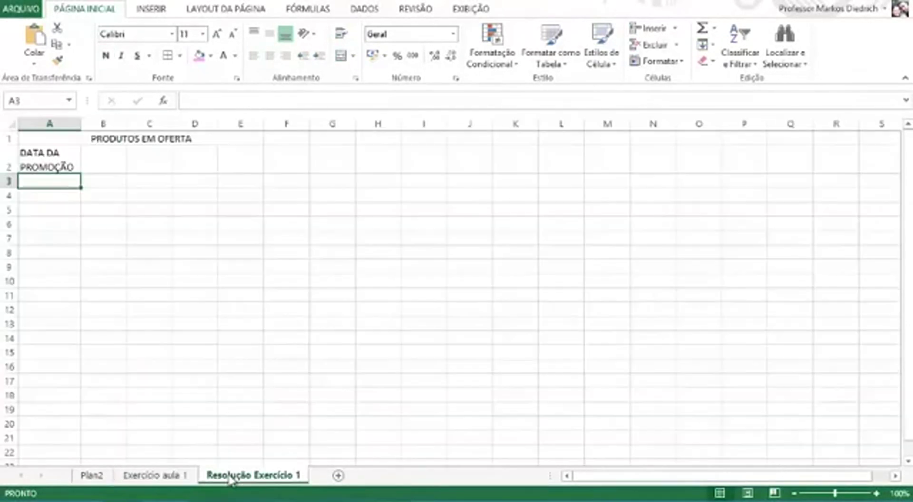
pyautogui.write('03')
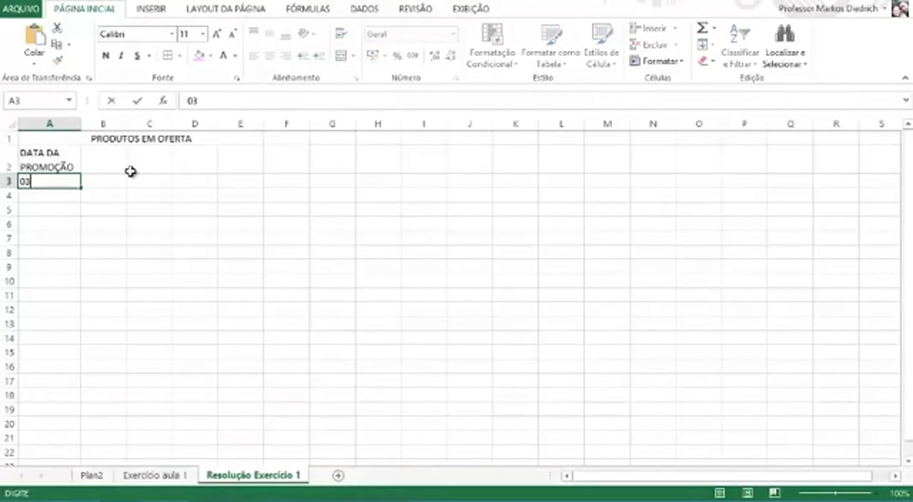
pyautogui.write('/02/2014')
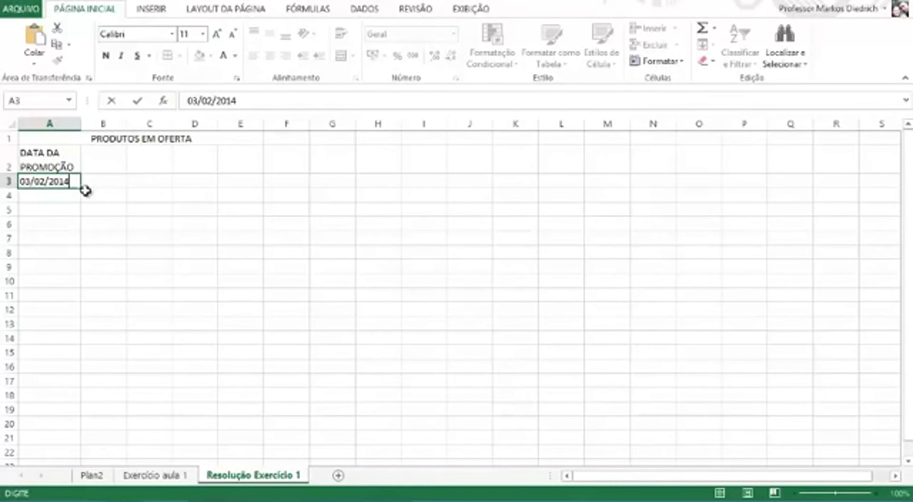
pyautogui.moveTo(82, 189); pyautogui.dragTo(78, 293)
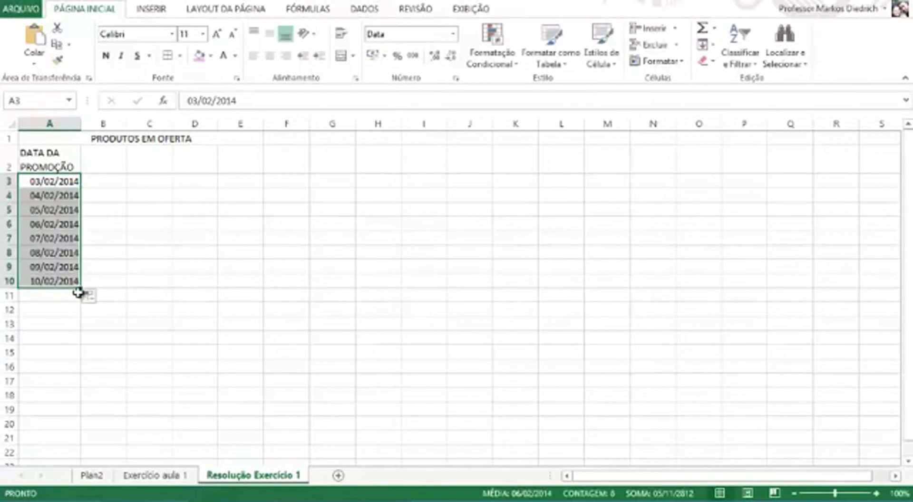
# - Check the second column heading in "Exercício aula 1" and enter DESCRIÇÃO in B2 of the resolution sheet
pyautogui.click(155, 481)
pyautogui.click(212, 476)
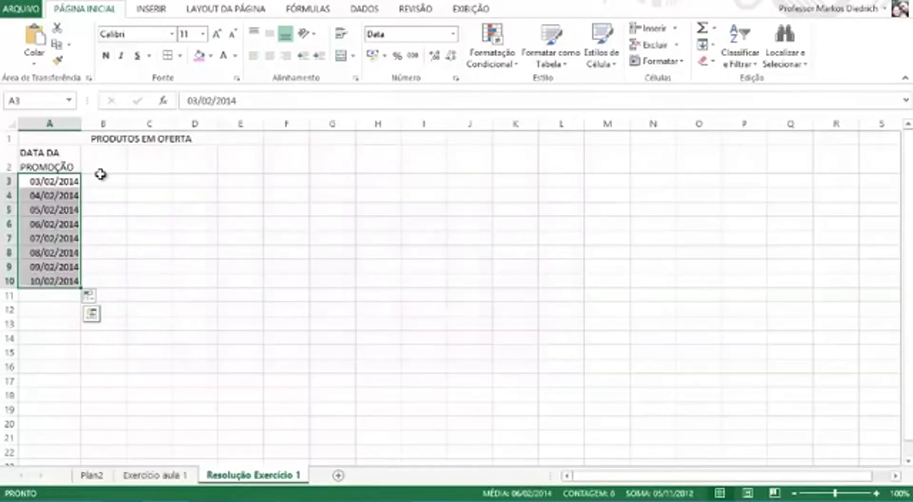
pyautogui.click(100, 164)
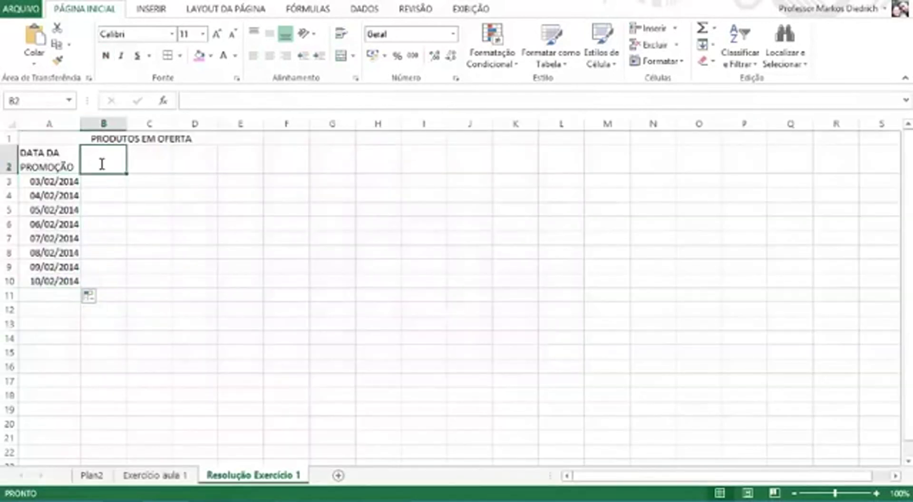
pyautogui.write('DESCRIÇÃO')
pyautogui.press('Return')
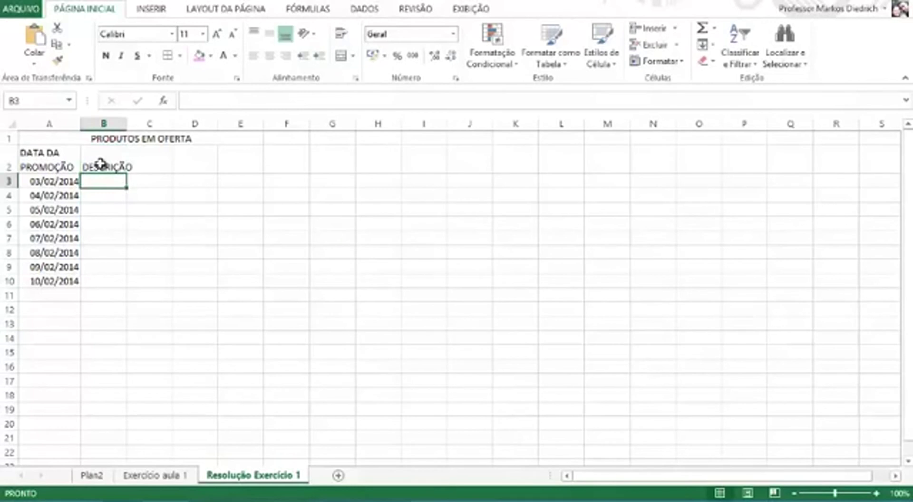
# - Enter the product descriptions Mochila para Notebook in B3 and FICHÁRIO ESCOLAR in B4
pyautogui.write('Mochila para')
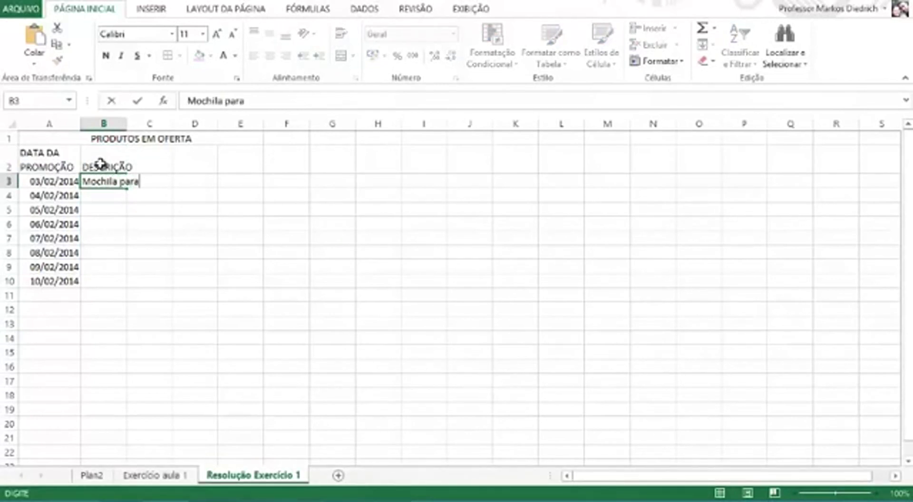
pyautogui.write(' Noteb')
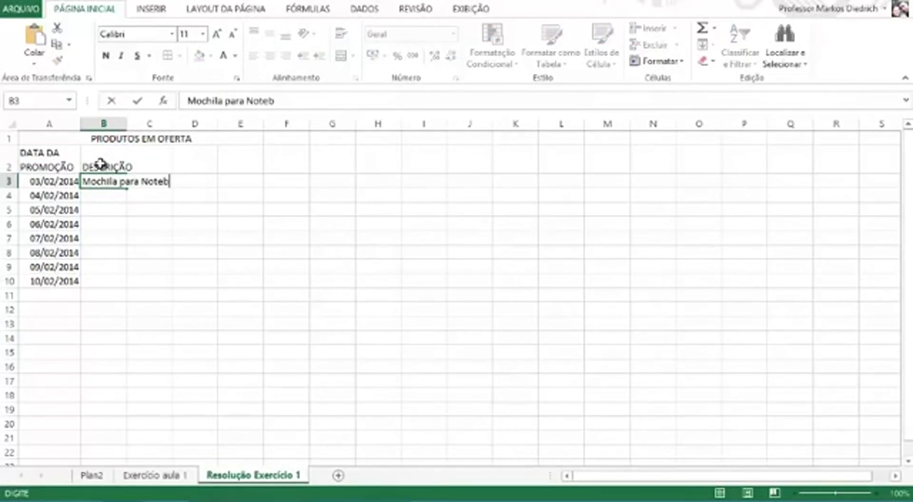
pyautogui.write('ook')
pyautogui.press('Return')
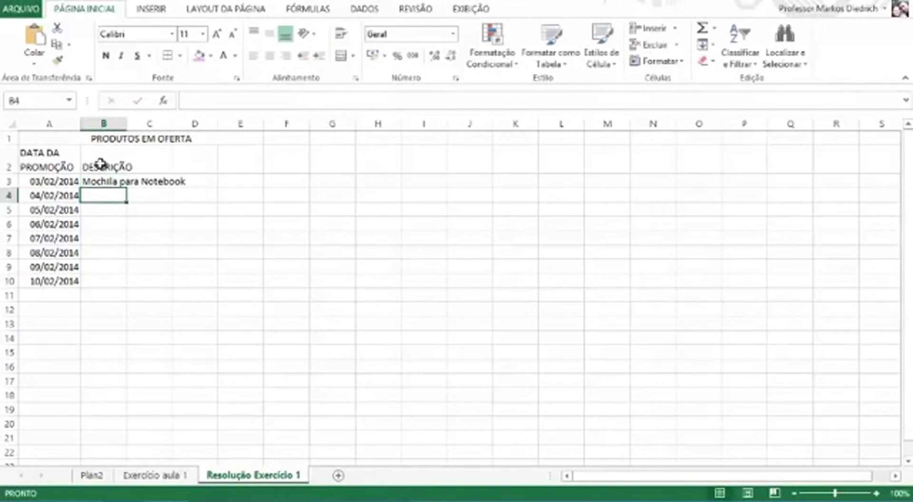
pyautogui.write('FICHÁRIO ES')
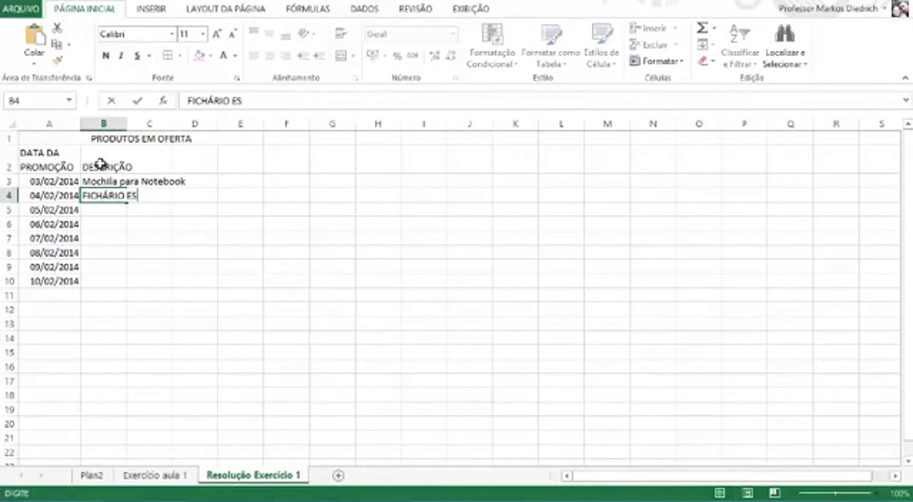
pyautogui.write('COLAR')
pyautogui.press('Return')
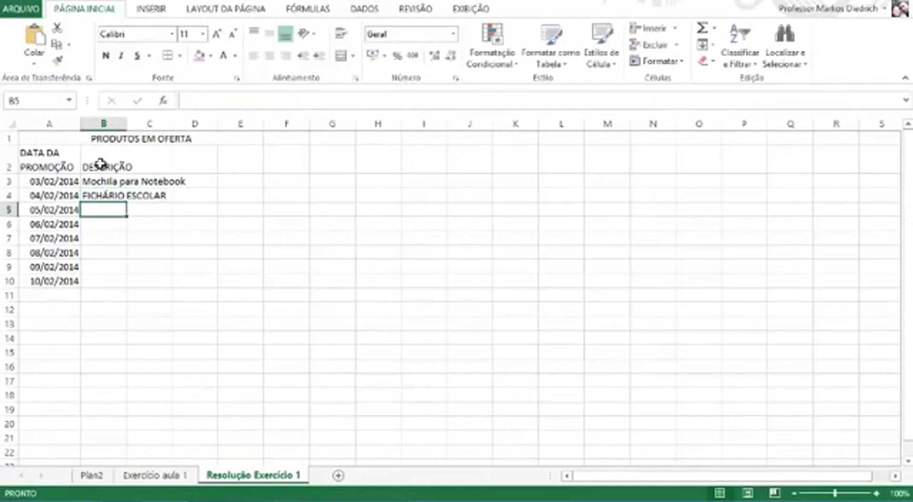
# - Enter GRAMPEADOR in B5 and extend the entry to GRAMPEADOR PORTÁTIL
pyautogui.write('GRAMPEADOR')
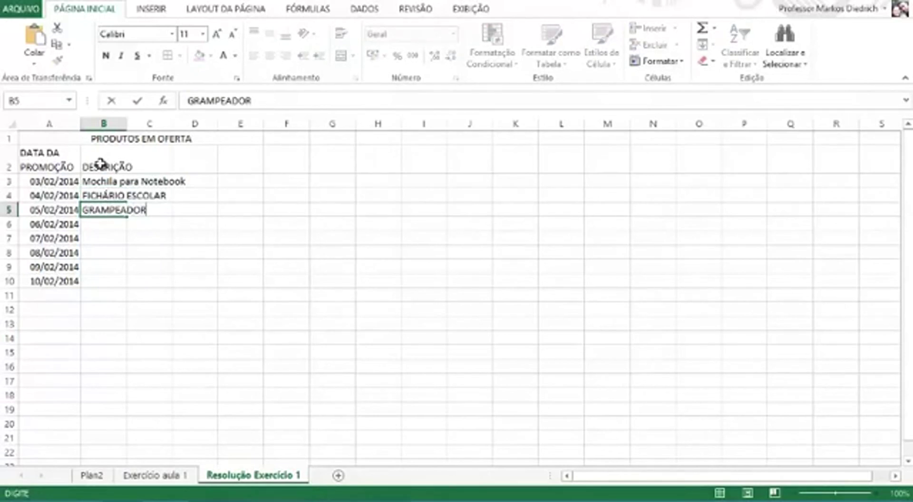
pyautogui.press('Return')
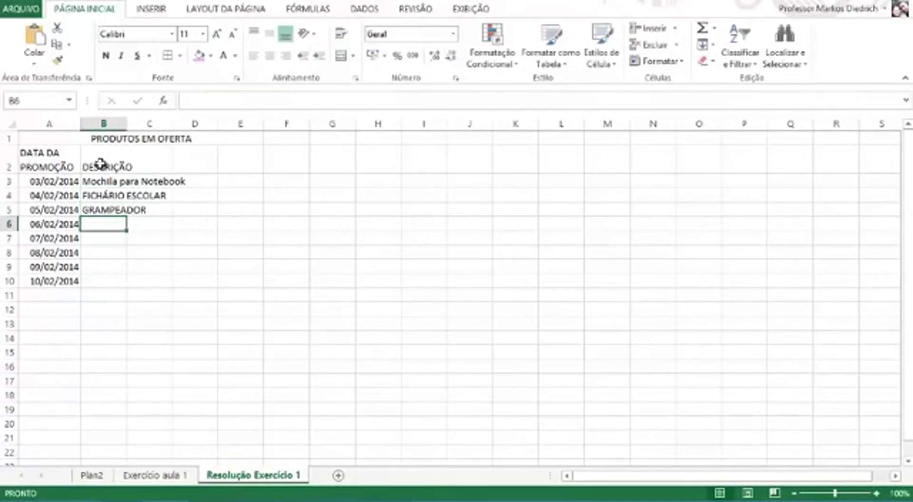
pyautogui.press('Up')
pyautogui.press('F2')
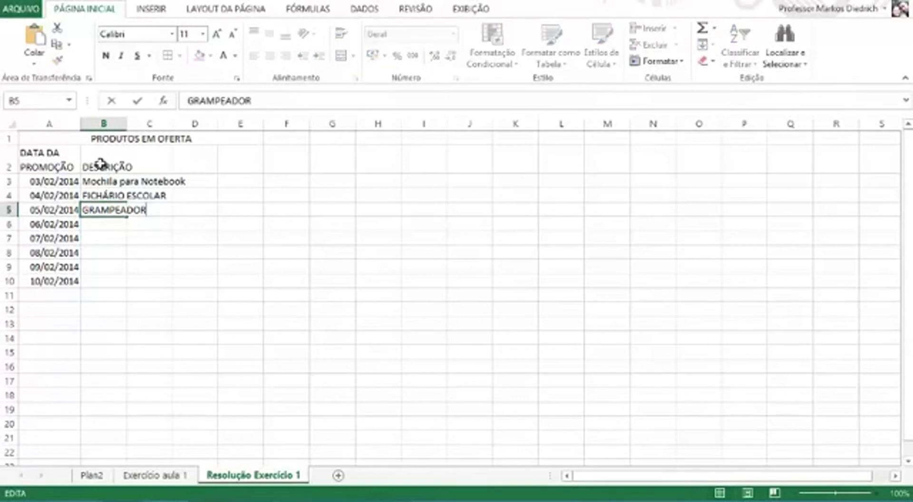
pyautogui.write('PORTÁTI')
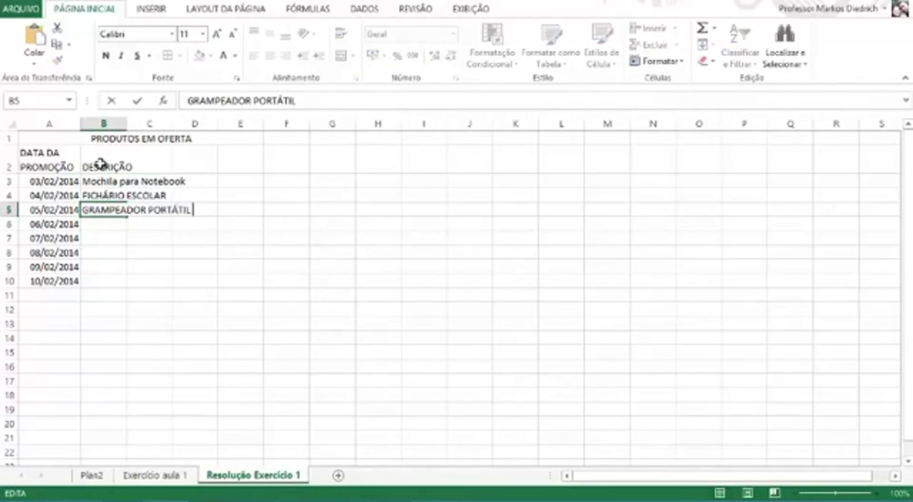
pyautogui.write('L')
pyautogui.press('Return')
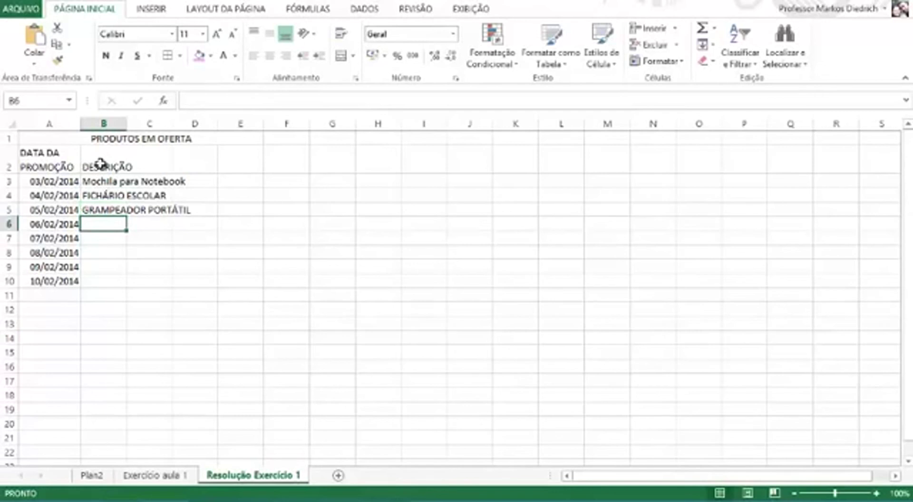
# - Enter the product descriptions CADERNO CAPUDRA 200 FOLHA in B6 and KIT PINTURA in B7
pyautogui.write('CADERN')
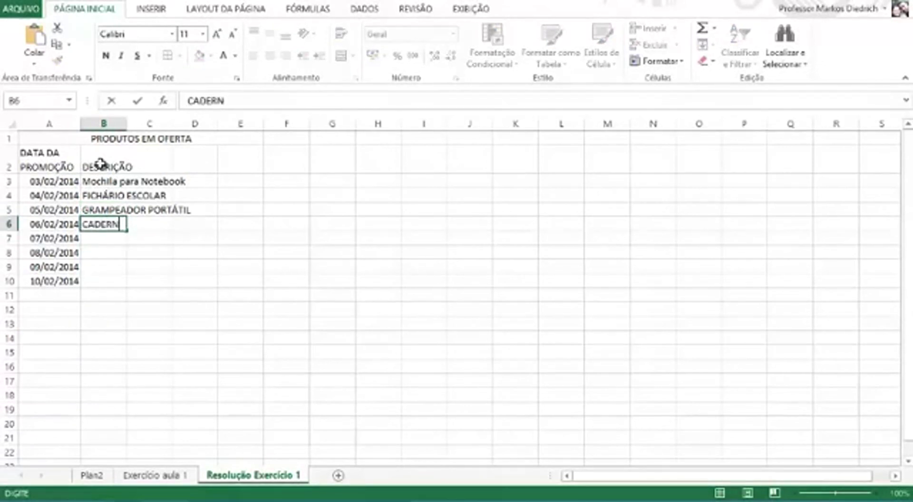
pyautogui.write('O CAPUDRA')
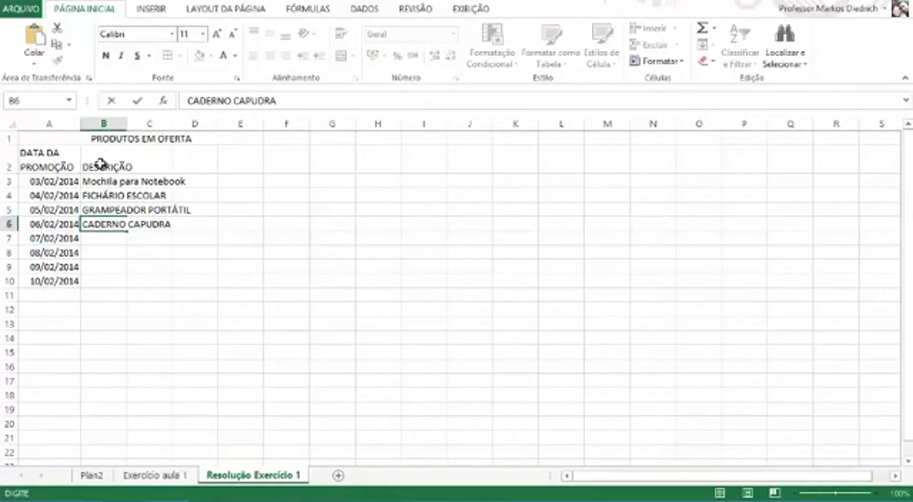
pyautogui.write(' 200 FOLHA')
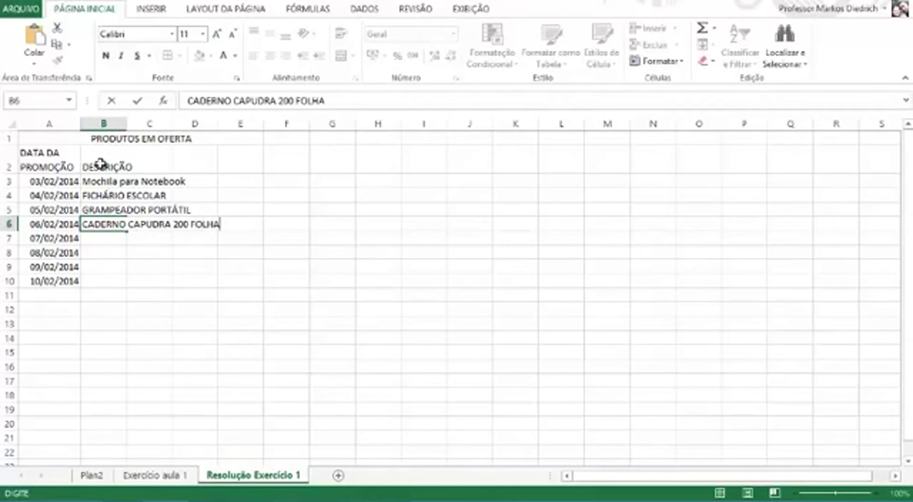
pyautogui.press('Return')
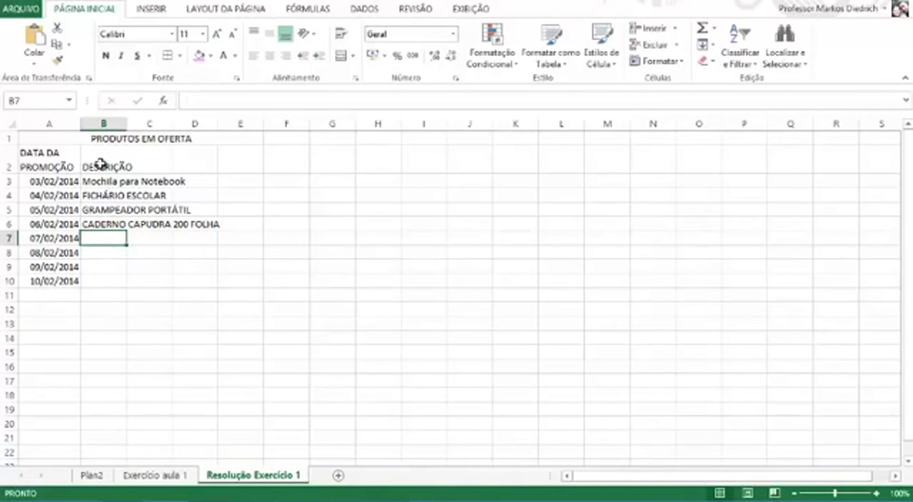
pyautogui.write('KIT PINTURA')
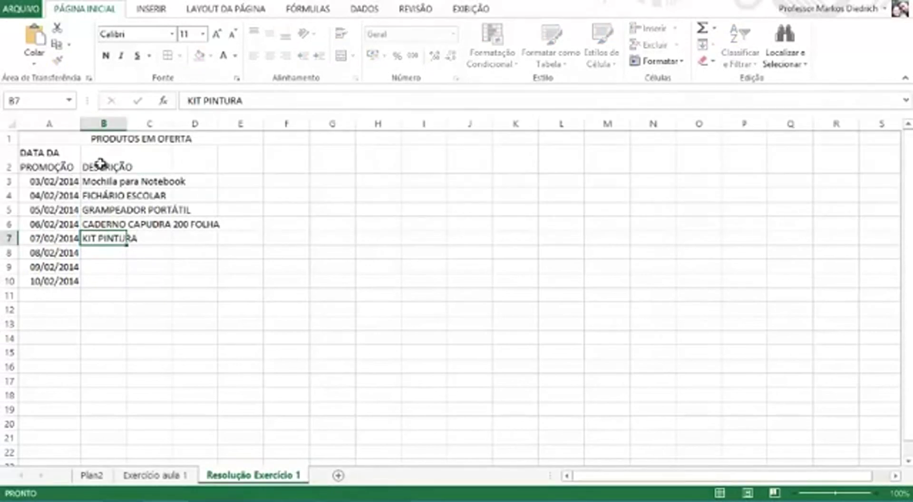
pyautogui.press('Return')
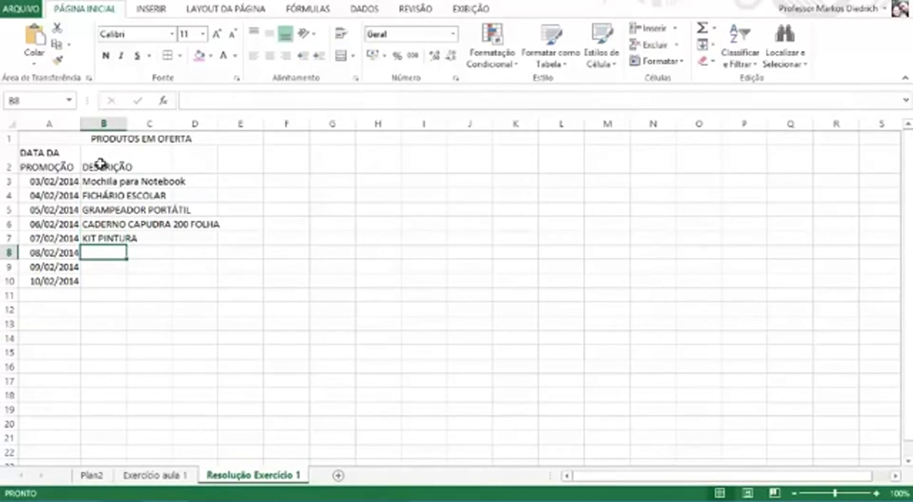
# - Enter the product descriptions BOLSA ESCOLAR FEMININA in B8 and BOLSA ESCOLAR MASCULINA in B9
pyautogui.write('BOLSA E')
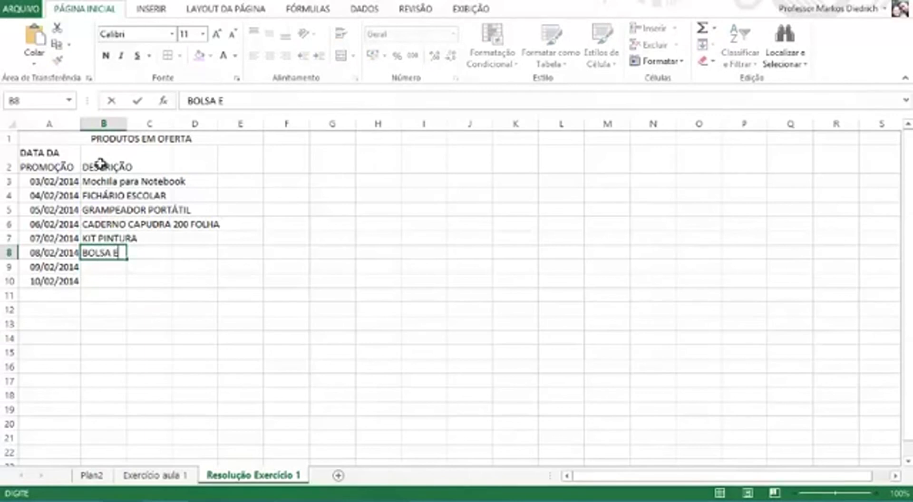
pyautogui.write('SCOLAR FEMININA')
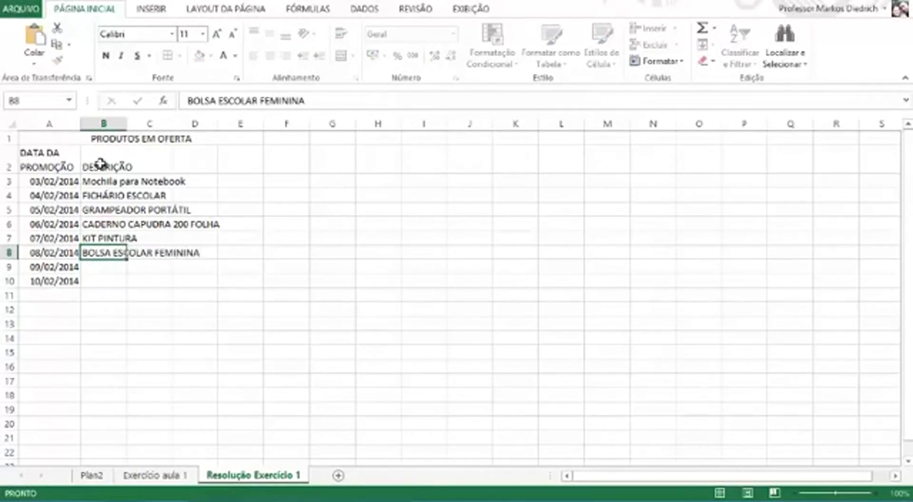
pyautogui.press('Return')
pyautogui.write('BOLSA ESCO')
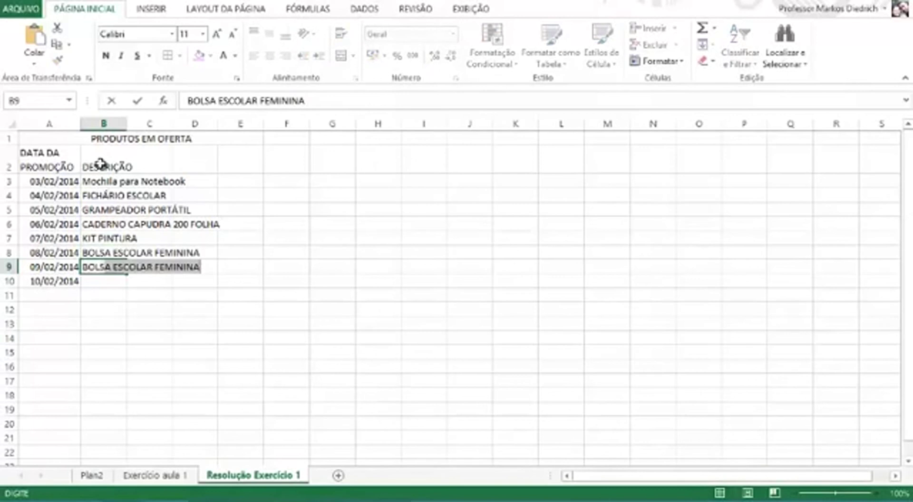
pyautogui.write('LA')
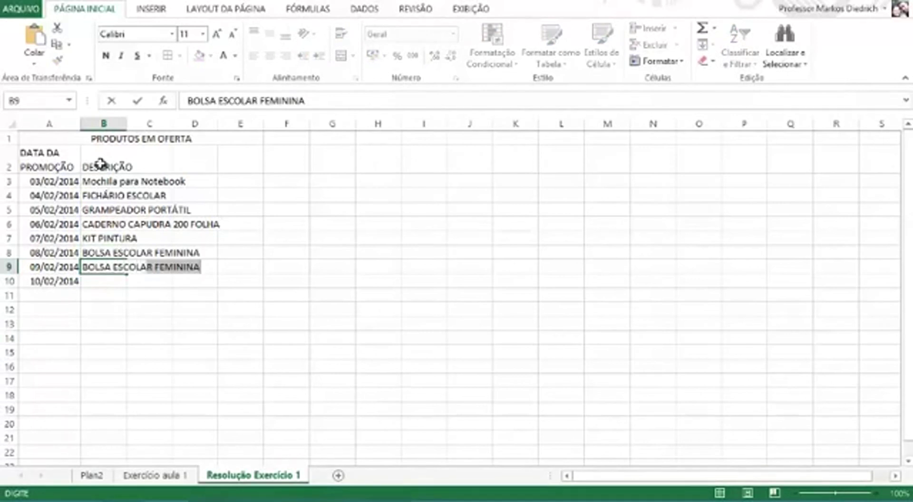
pyautogui.write('R MAS')
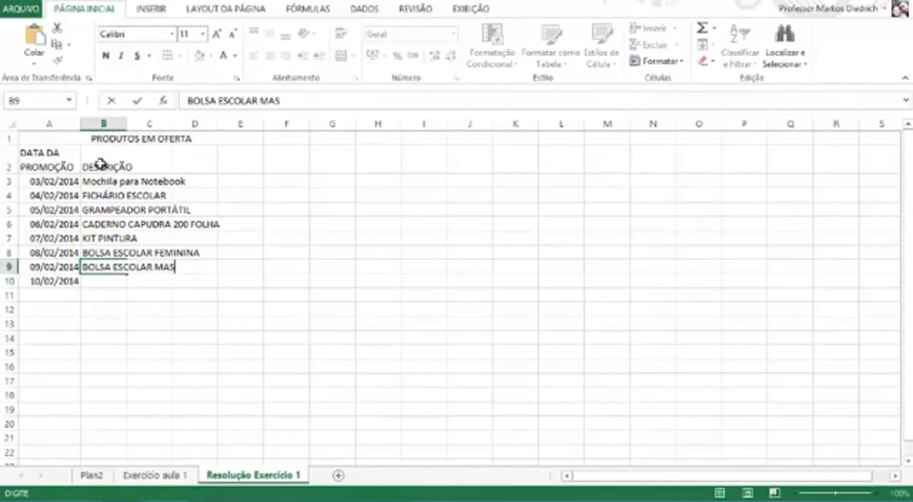
pyautogui.write('CULINA')
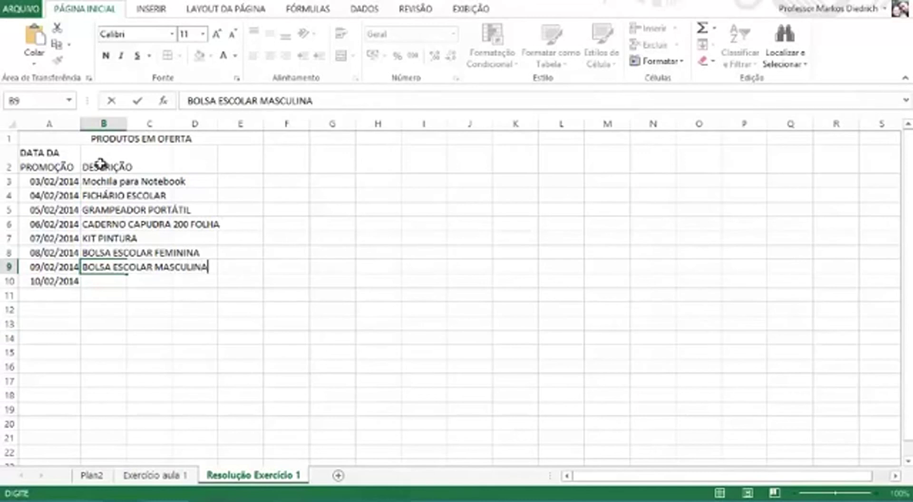
pyautogui.press('Return')
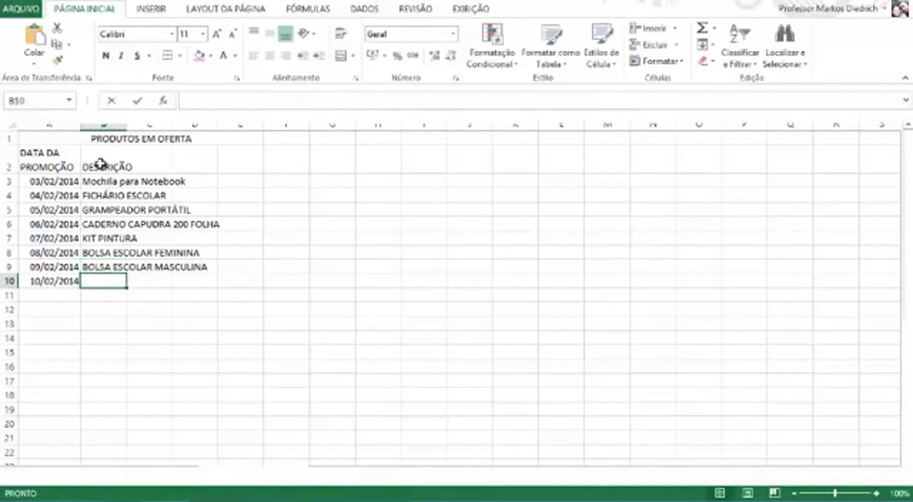
# - Enter CADERNO DE DESENHO in B10 and auto-fit the width of column B to its contents
pyautogui.write('CADERNO DE D')
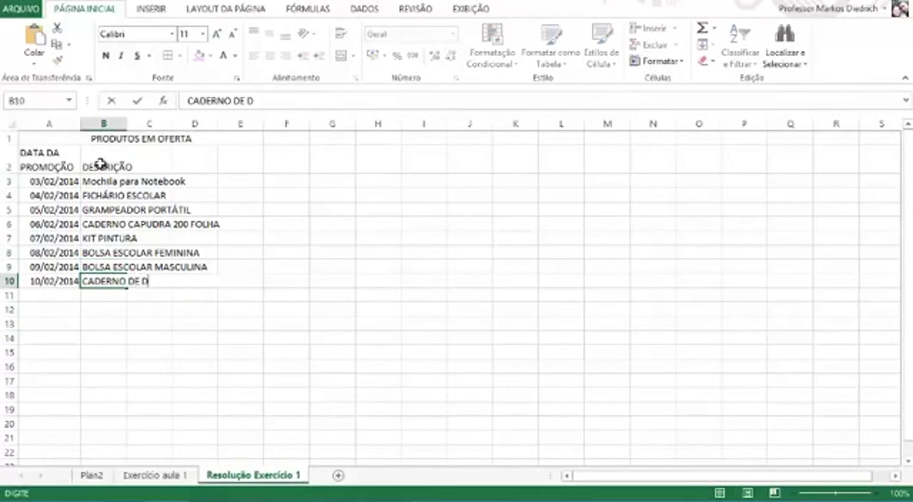
pyautogui.write('ESENHO')
pyautogui.press('Return')
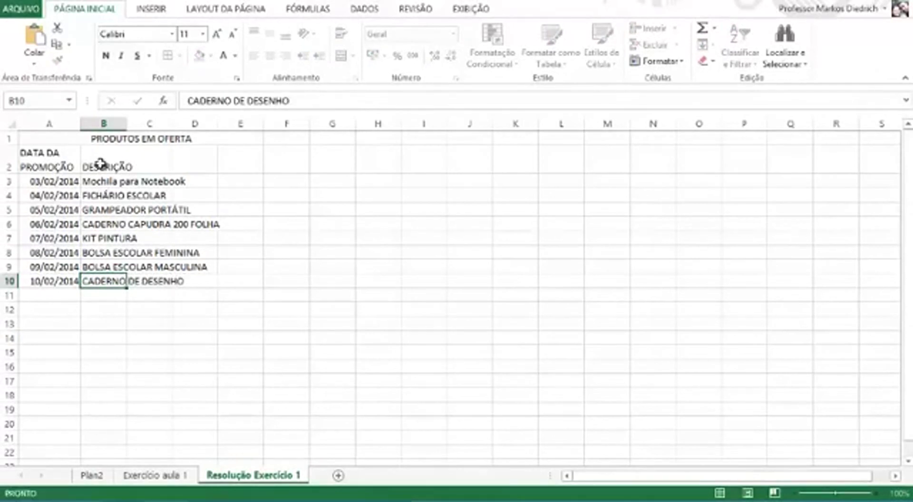
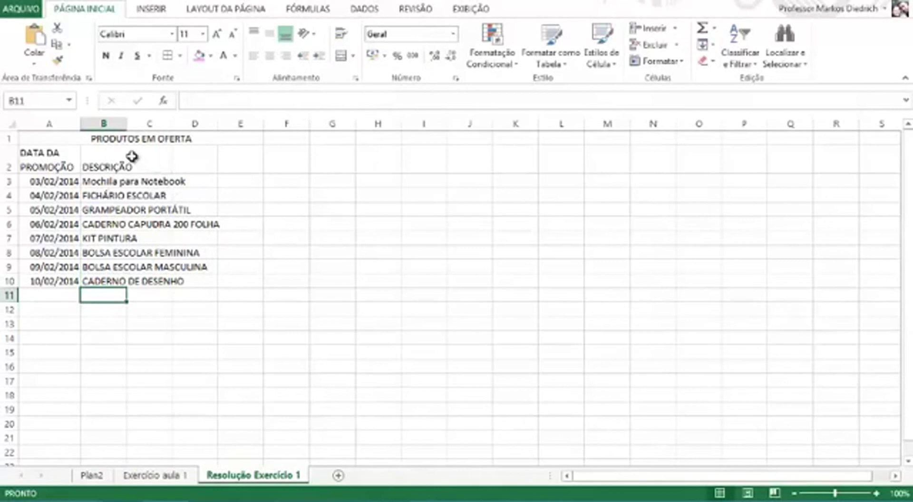
pyautogui.doubleClick(126, 122)
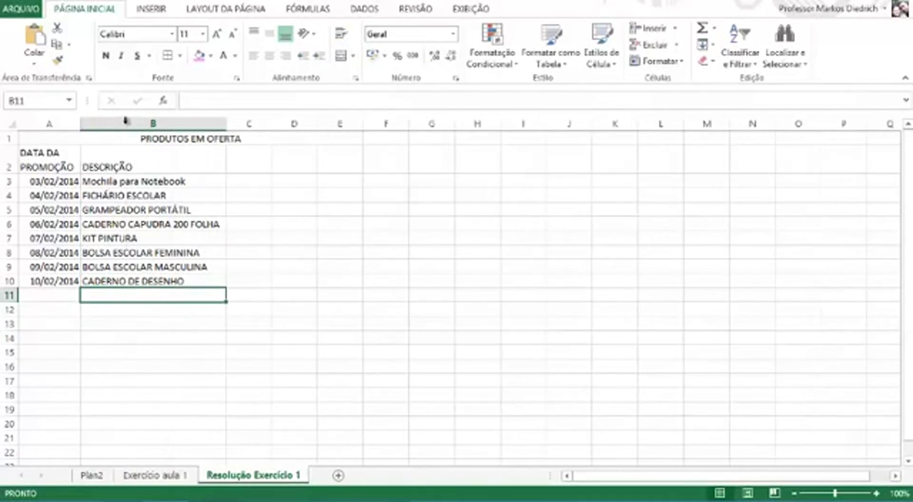
# - Enter the column heading CÓDIGO DO PROD. in C2 and reselect that cell
pyautogui.click(256, 161)
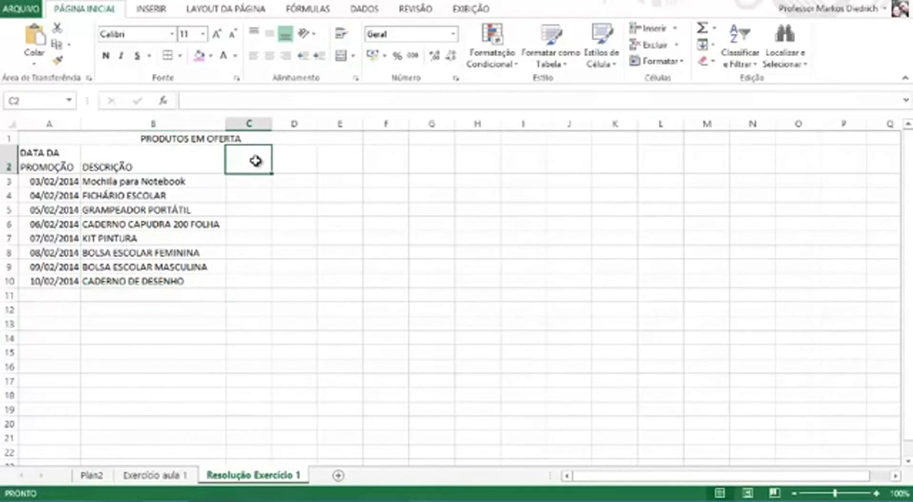
pyautogui.write('CÓ')
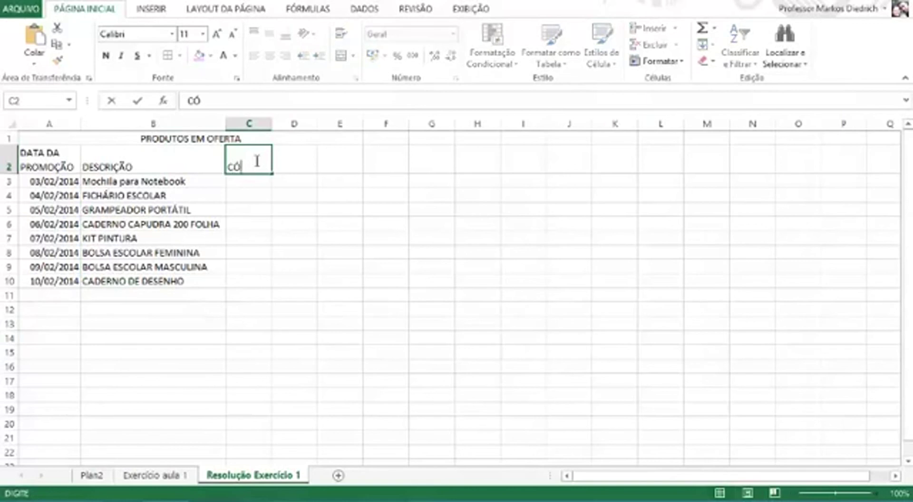
pyautogui.write('DIGO DO')
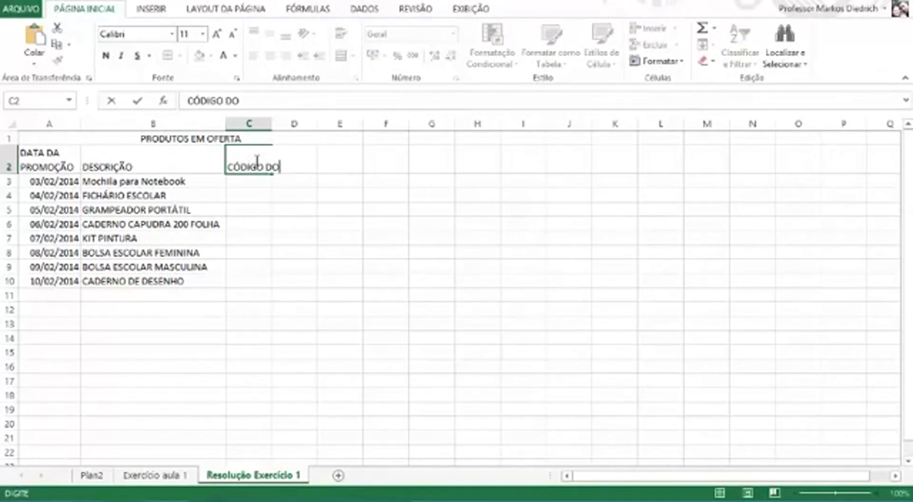
pyautogui.write(' PROD.')
pyautogui.hotkey('ctrl', 'Return')
pyautogui.press('Return')
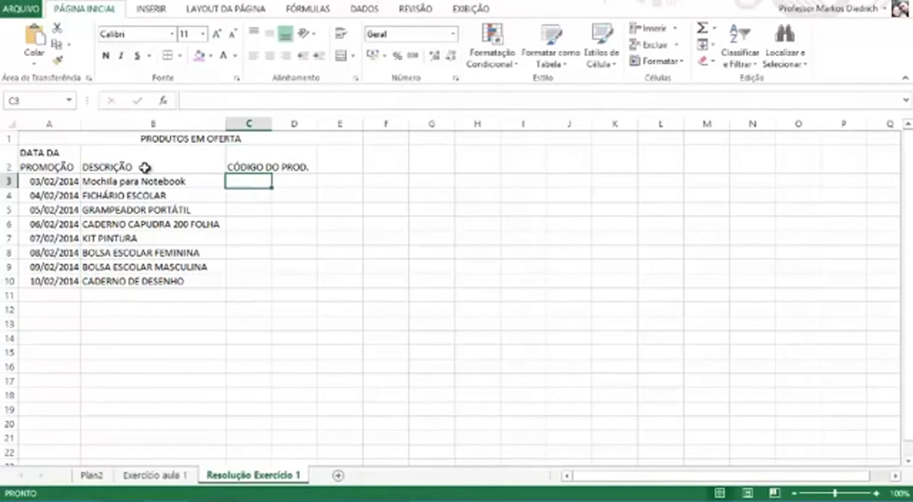
pyautogui.click(252, 159)
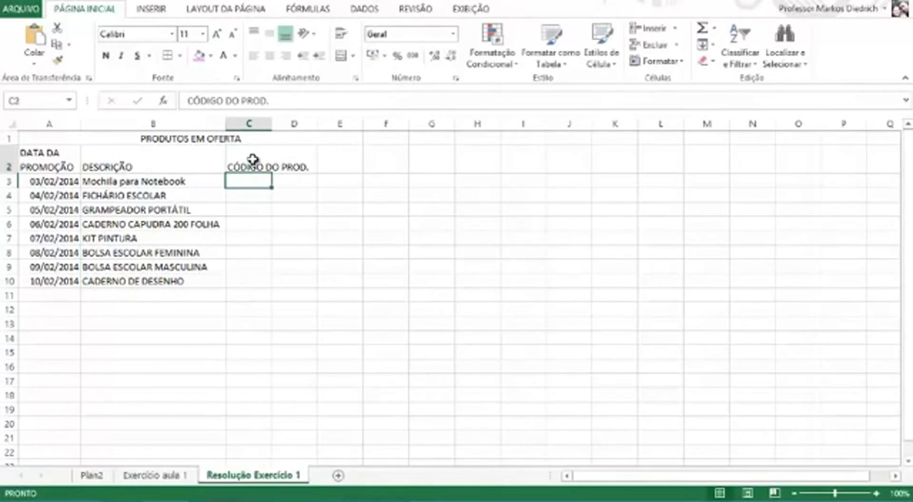
# - Wrap the CÓDIGO DO PROD. heading in C2 and widen column C slightly so it fits on two lines
pyautogui.click(343, 34)
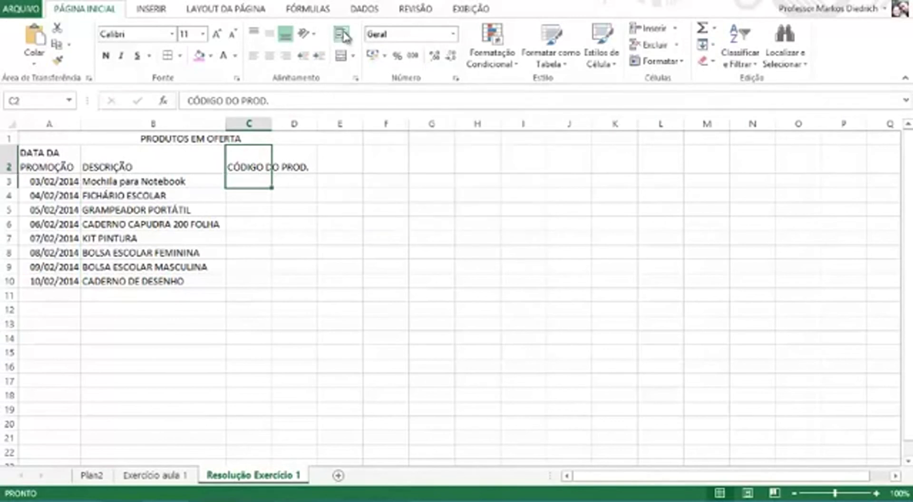
pyautogui.moveTo(271, 123); pyautogui.dragTo(286, 125)
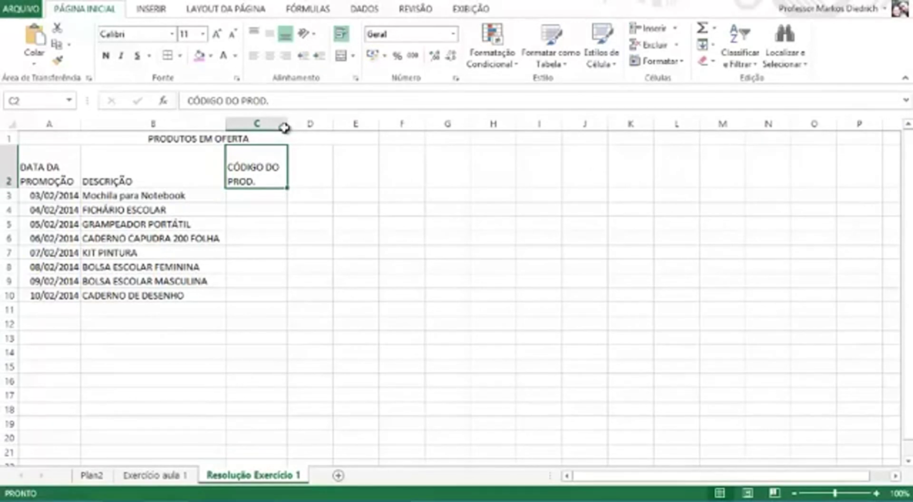
# - Enter the product codes 0,005 in C3 and 0,006 in C4
pyautogui.click(255, 192)
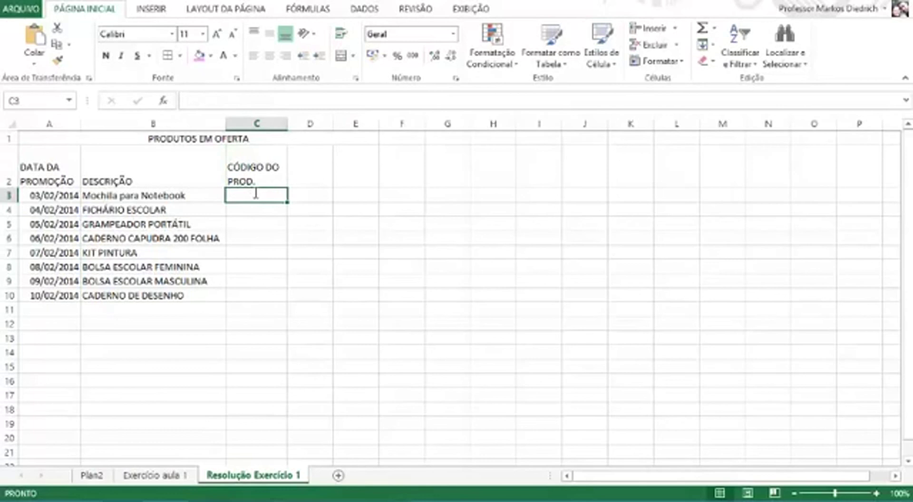
pyautogui.write('0,00')
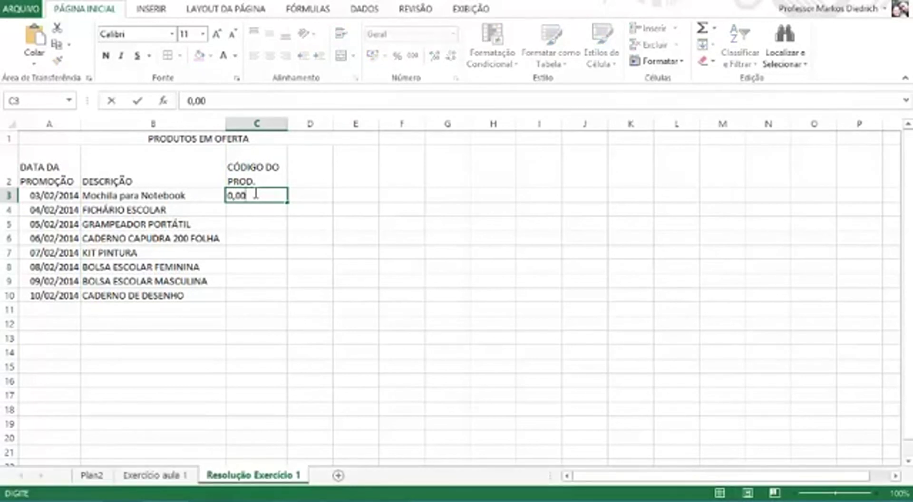
pyautogui.write('5')
pyautogui.press('Return')
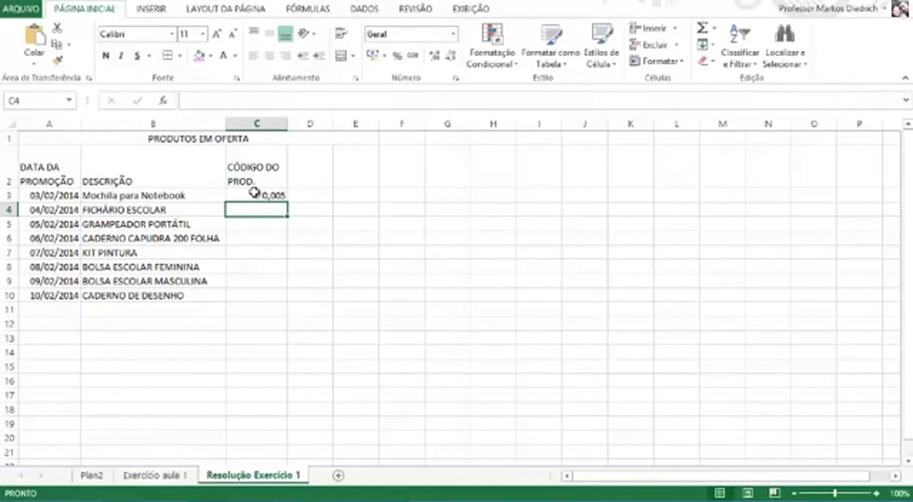
pyautogui.write('0,005')
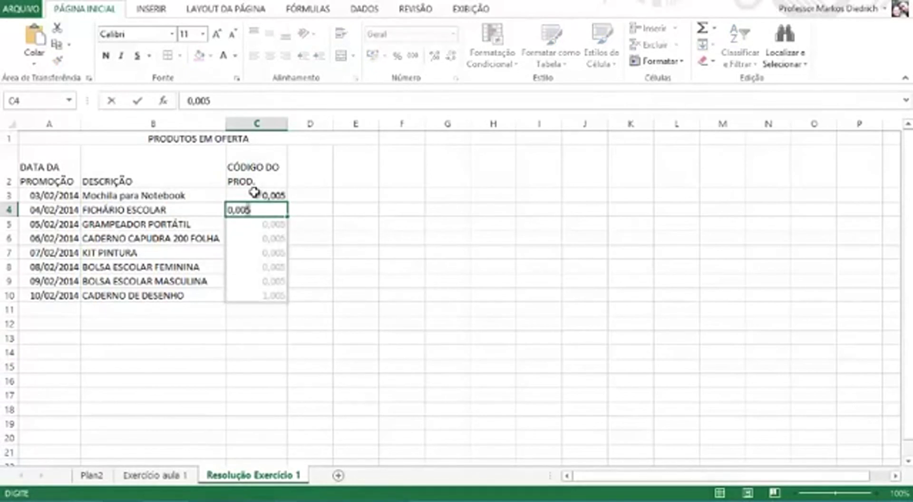
pyautogui.press('BackSpace')
pyautogui.write('6')
pyautogui.press('Return')
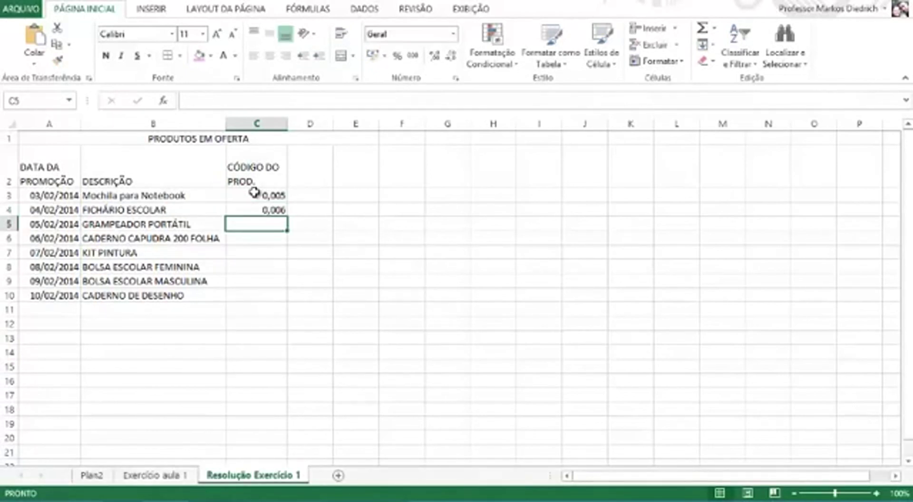
# - Enter the product codes 0,032 in C5, 0,400 in C6 and 1,450 in C7
pyautogui.write('0,032')
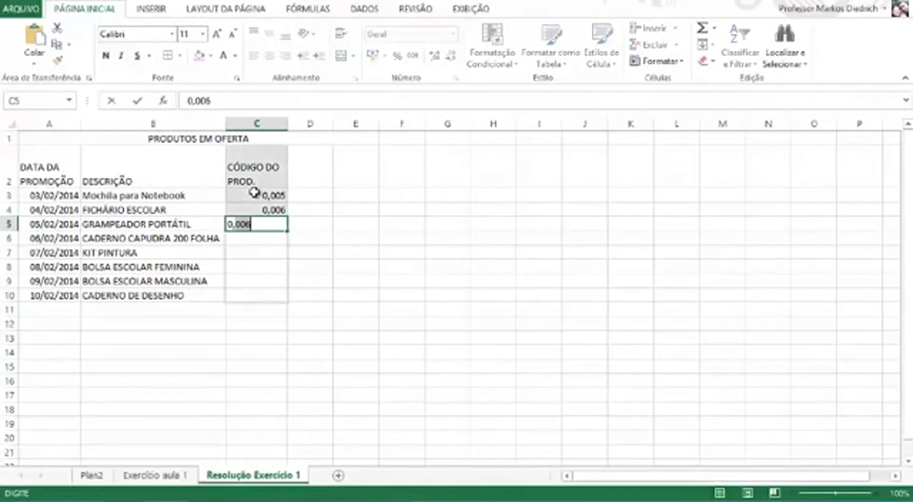
pyautogui.press('Return')
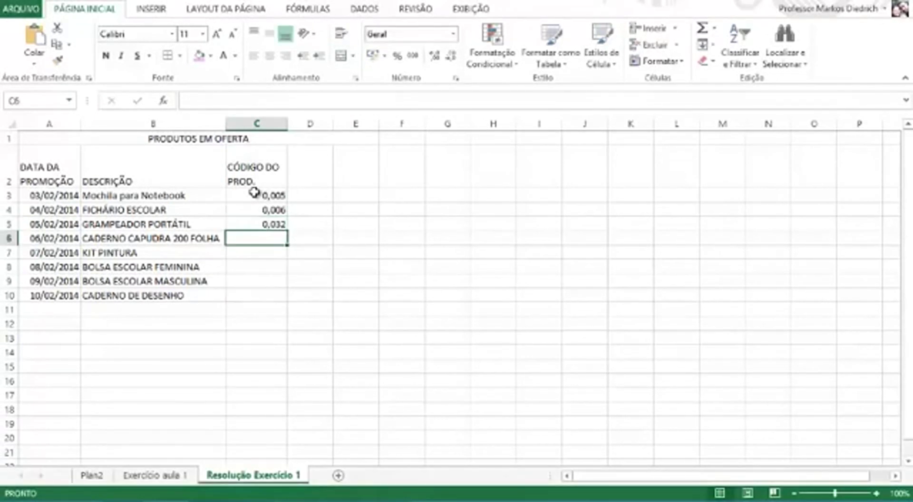
pyautogui.write('0,400')
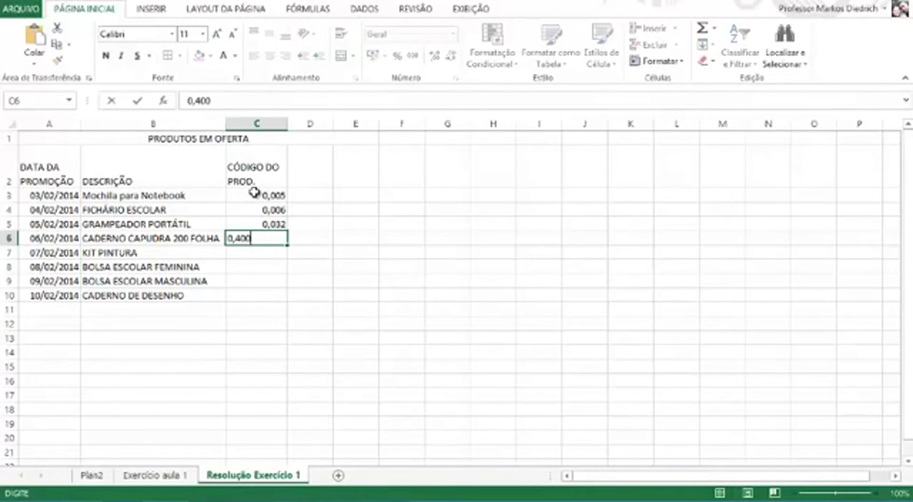
pyautogui.press('Return')
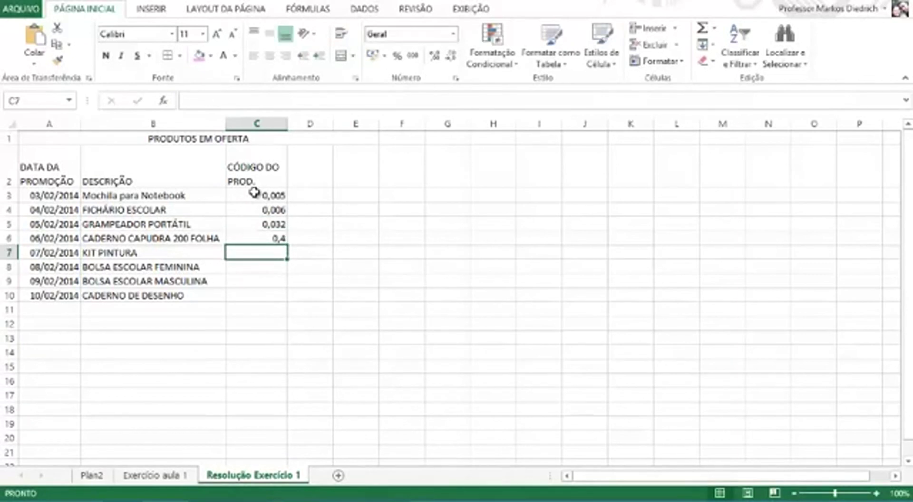
pyautogui.write('1,450')
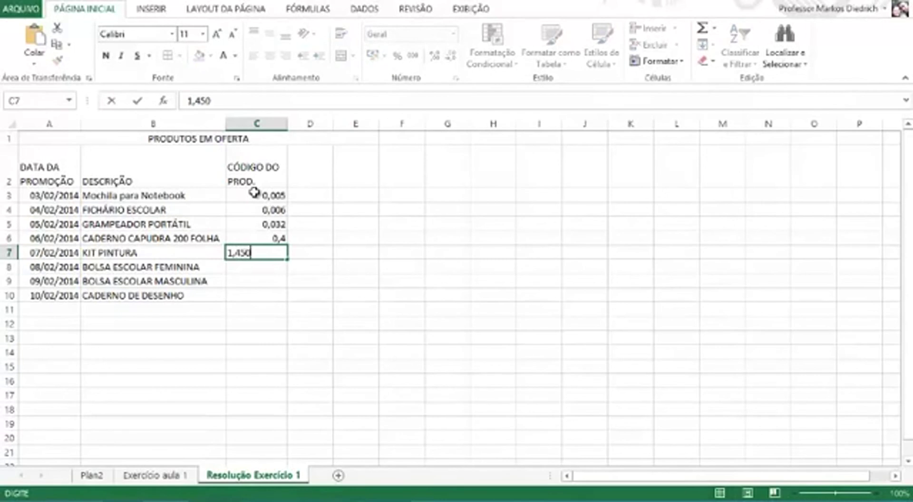
pyautogui.press('Return')
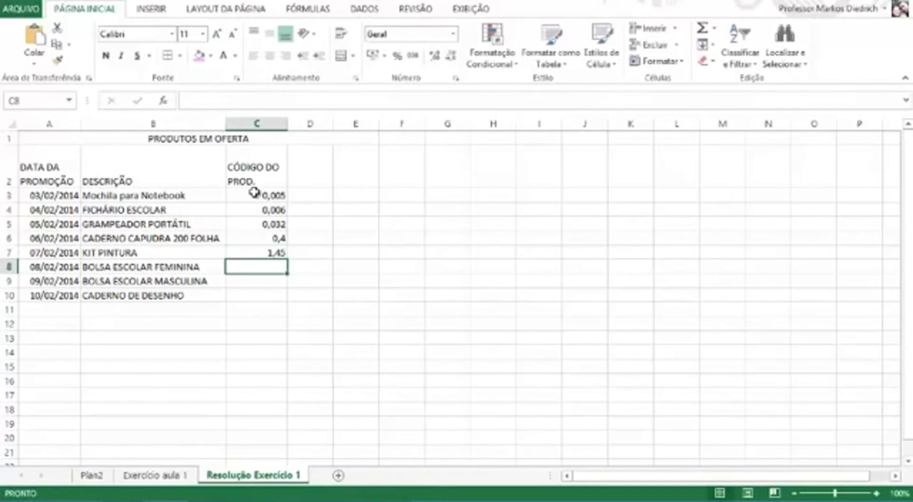
# - Enter the product codes 2,569 in C8, 4,500 in C9 and 7,896 in C10
pyautogui.write('2,')
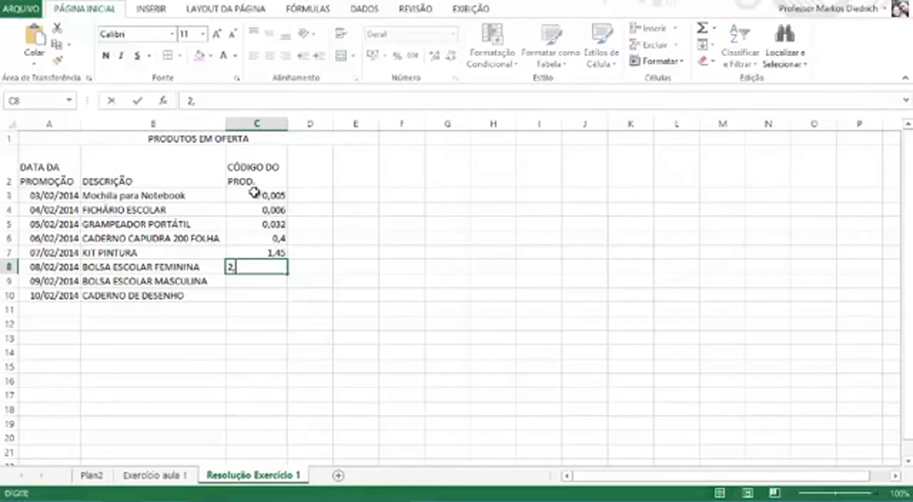
pyautogui.write('569')
pyautogui.press('Return')
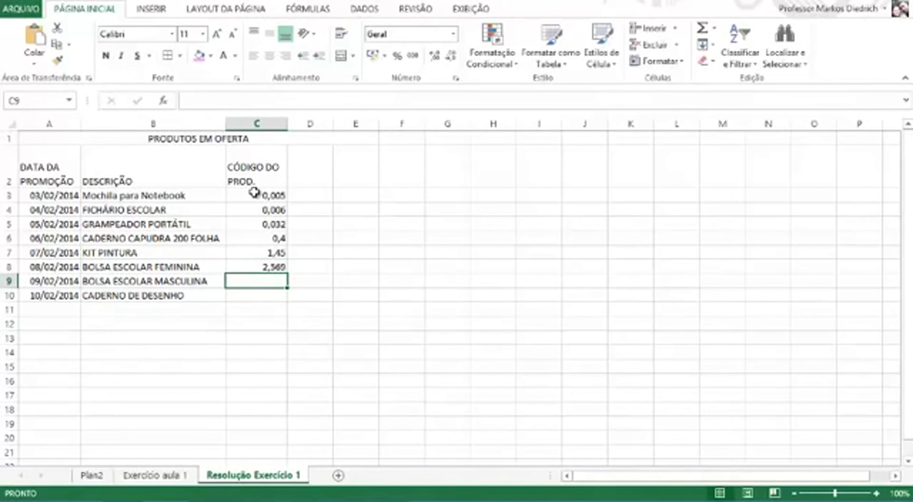
pyautogui.write('4,500')
pyautogui.press('Return')
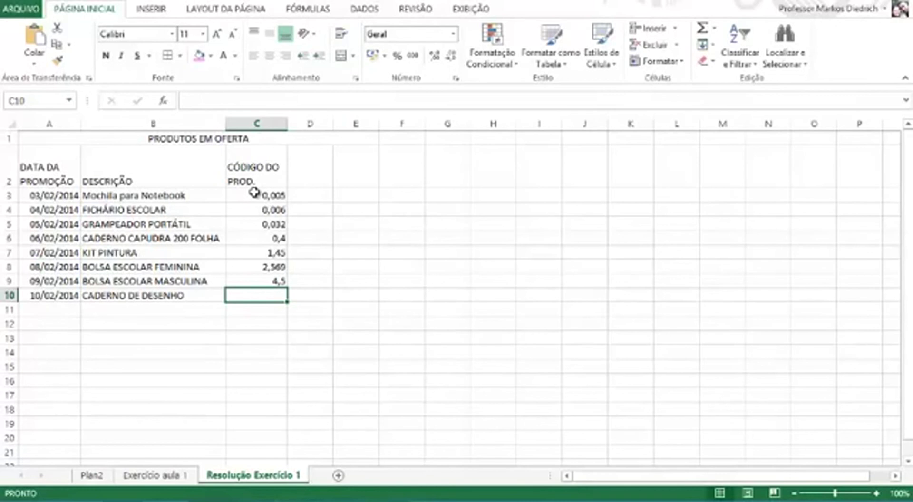
pyautogui.write('7,896')
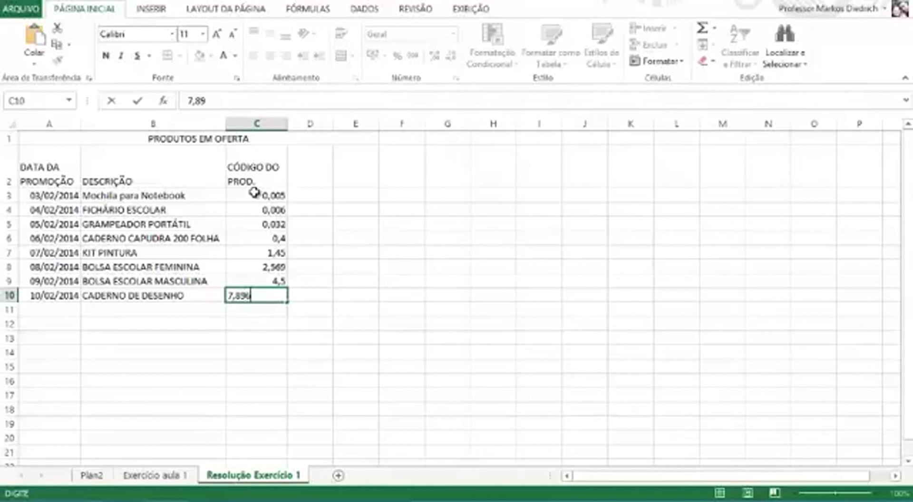
pyautogui.press('Return')
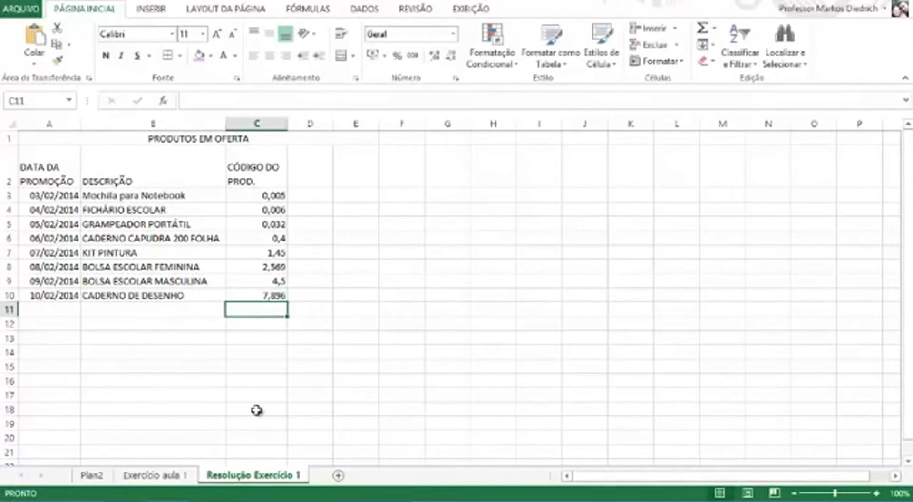
# - Check the code format on the Exercício aula 1 sheet and format C3:C10 on Resolução Exercício 1 with three decimal places
pyautogui.click(174, 477)
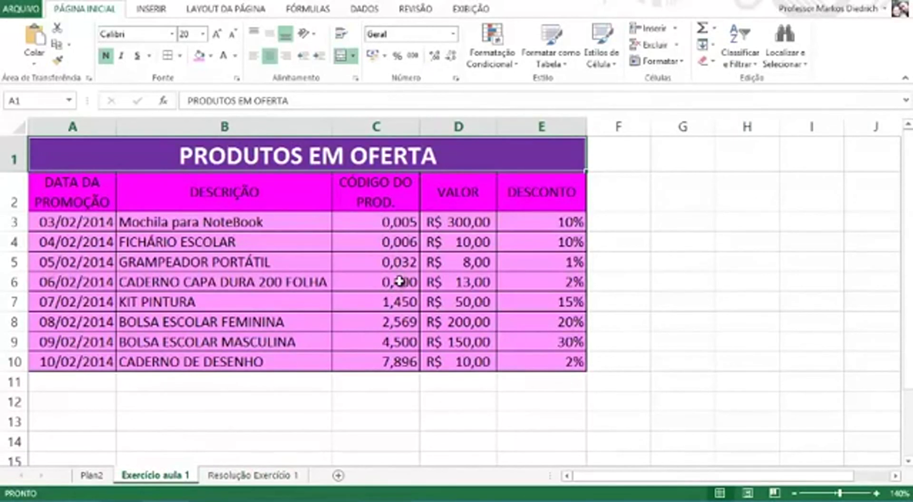
pyautogui.click(252, 476)
pyautogui.moveTo(251, 195); pyautogui.dragTo(255, 292)
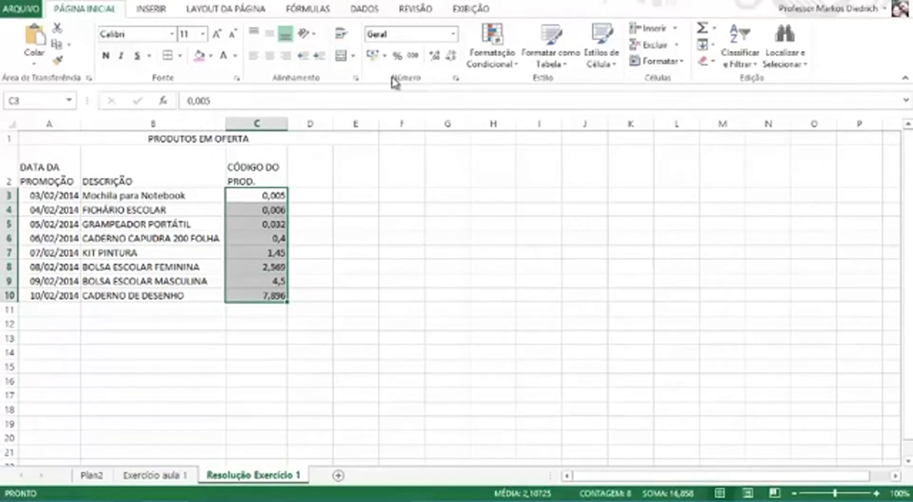
pyautogui.click(435, 57)
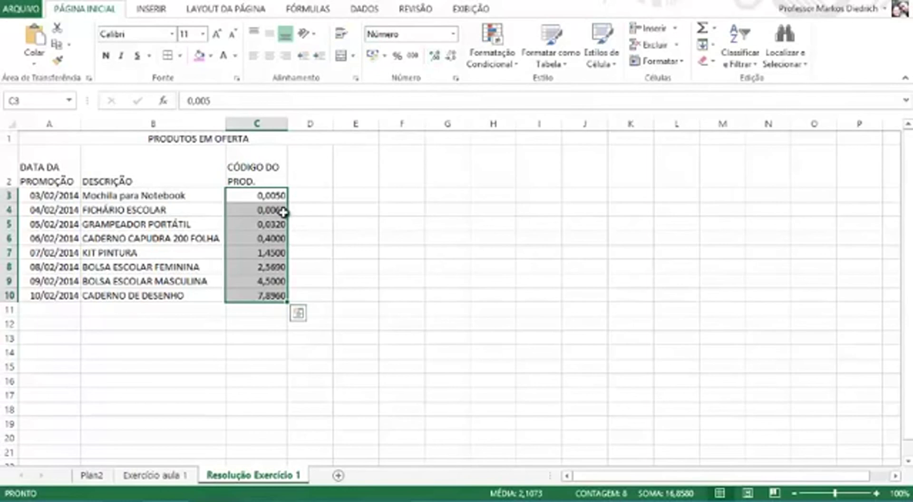
pyautogui.click(451, 60)
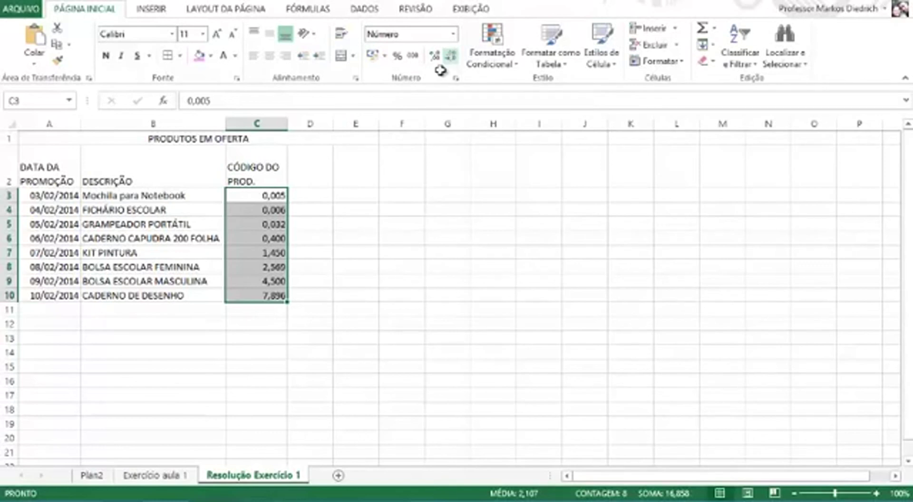
# - Consult the Exercício aula 1 sheet and enter the column heading VALOR in D2 of Resolução Exercício 1
pyautogui.click(167, 477)
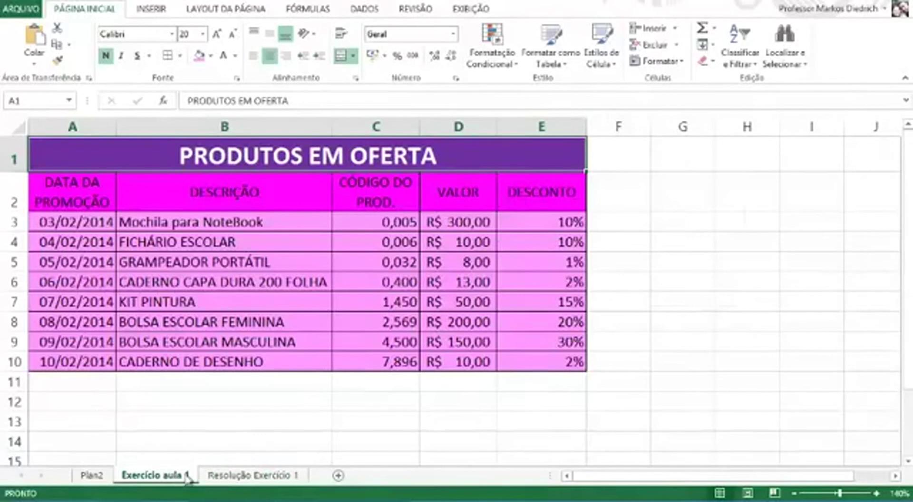
pyautogui.click(234, 476)
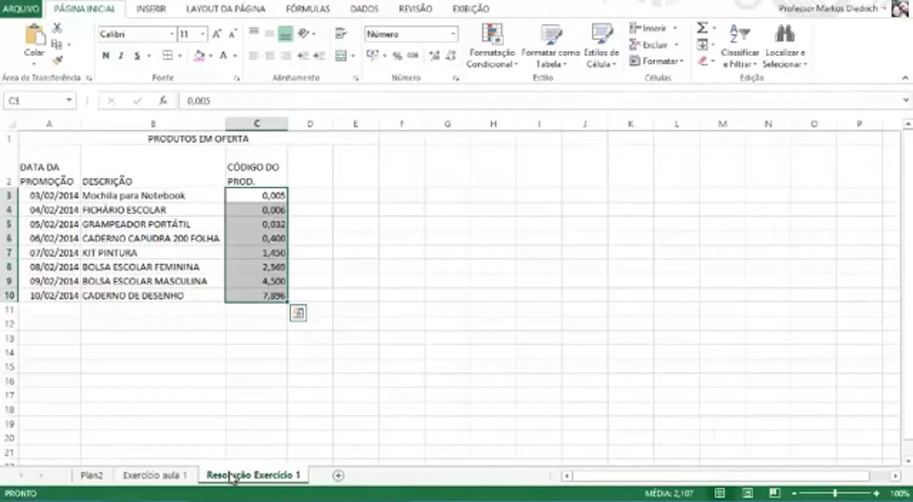
pyautogui.click(297, 172)
pyautogui.write('VALO')
pyautogui.press('Return')
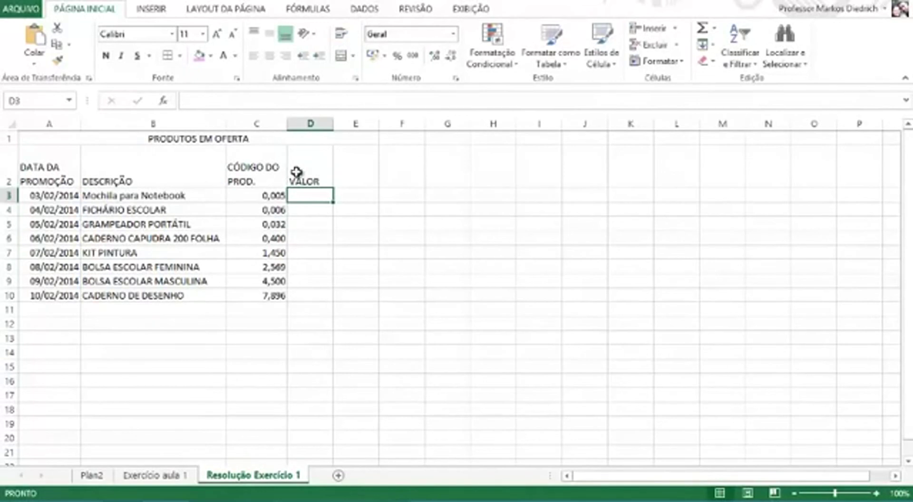
# - Enter the values 300, 10, 8 and 13 in cells D3 to D6
pyautogui.write('300')
pyautogui.press('Return')
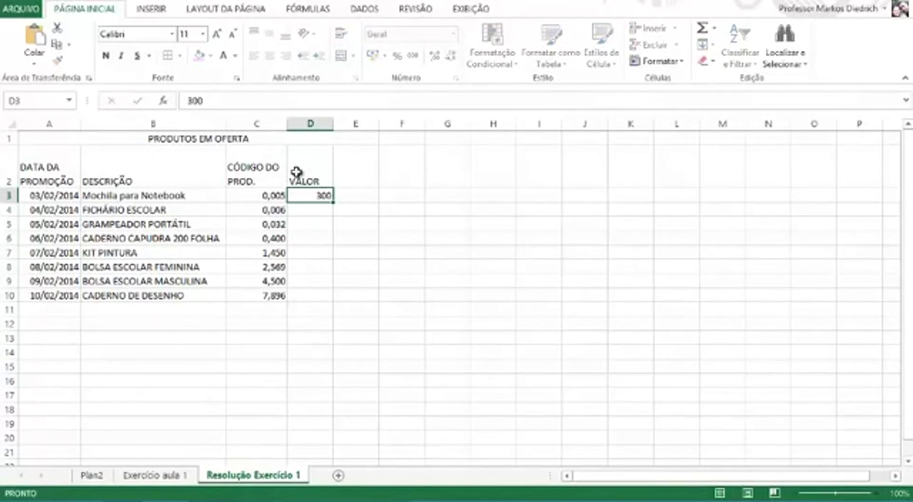
pyautogui.write('10')
pyautogui.press('Return')
pyautogui.write('8')
pyautogui.press('Return')
pyautogui.write('13')
pyautogui.press('Return')
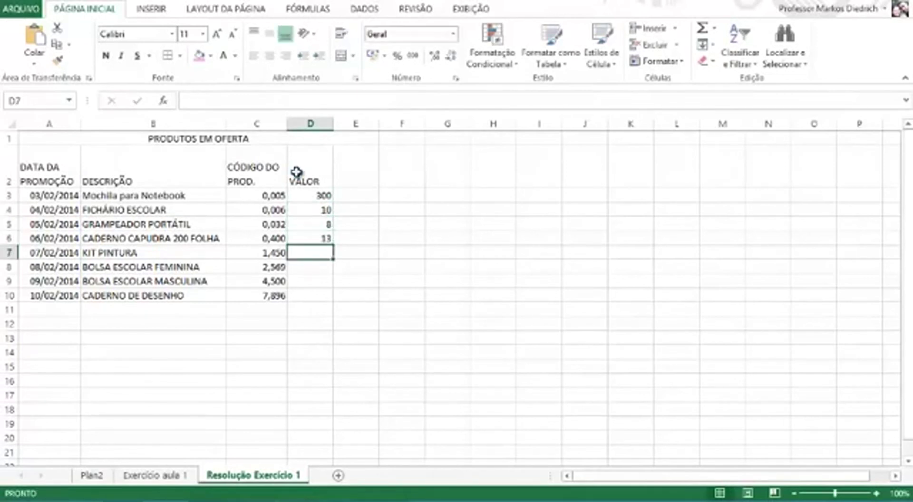
# - Enter the values 50, 200, 150 and 10 in cells D7 to D10
pyautogui.write('50')
pyautogui.press('Return')
pyautogui.write('200')
pyautogui.press('Return')
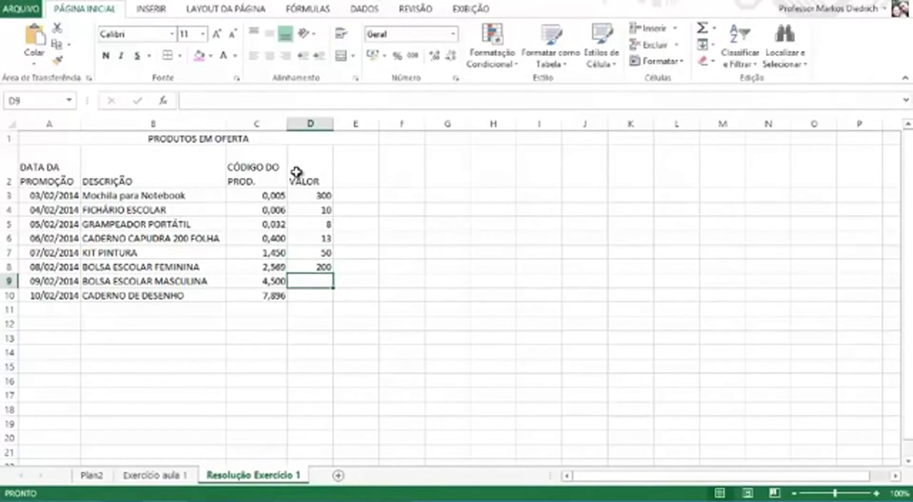
pyautogui.write('150')
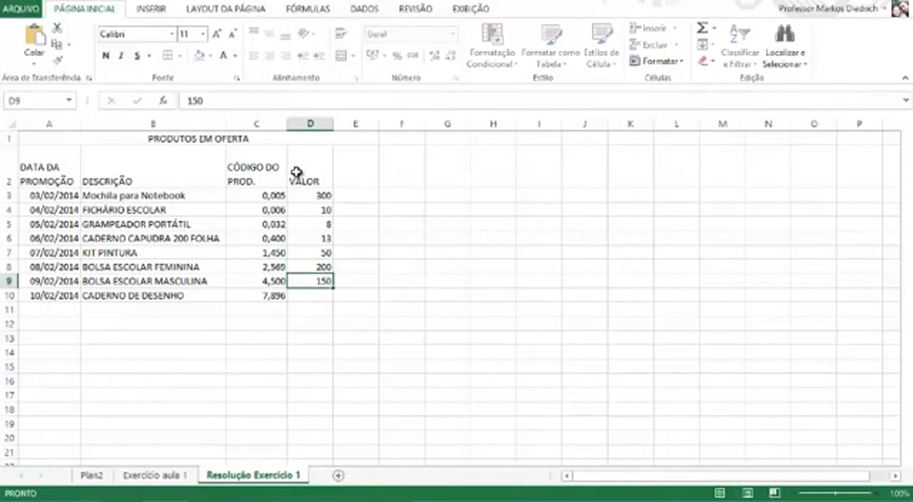
pyautogui.press('Return')
pyautogui.write('10')
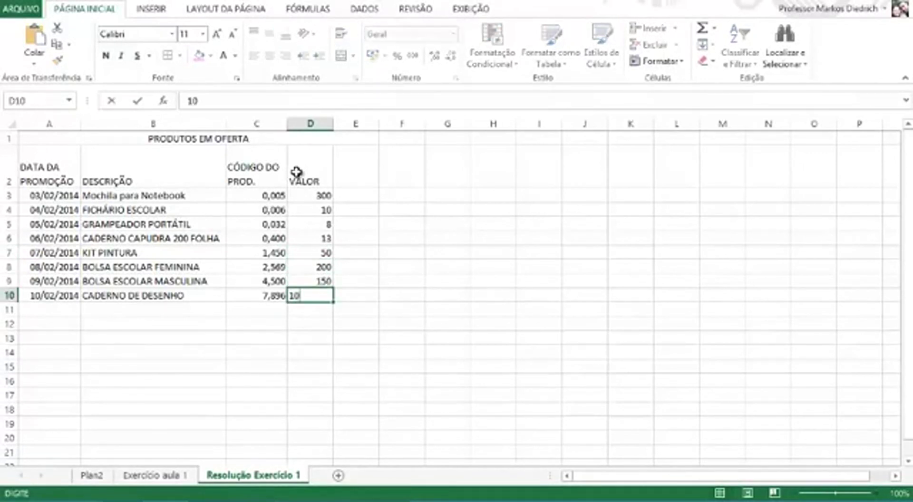
pyautogui.press('Return')
# - Apply the accounting number format in R$ to the values in D3:D10
pyautogui.click(313, 195)
pyautogui.moveTo(313, 195); pyautogui.dragTo(310, 240)
pyautogui.click(362, 279)
pyautogui.moveTo(305, 192); pyautogui.dragTo(309, 294)
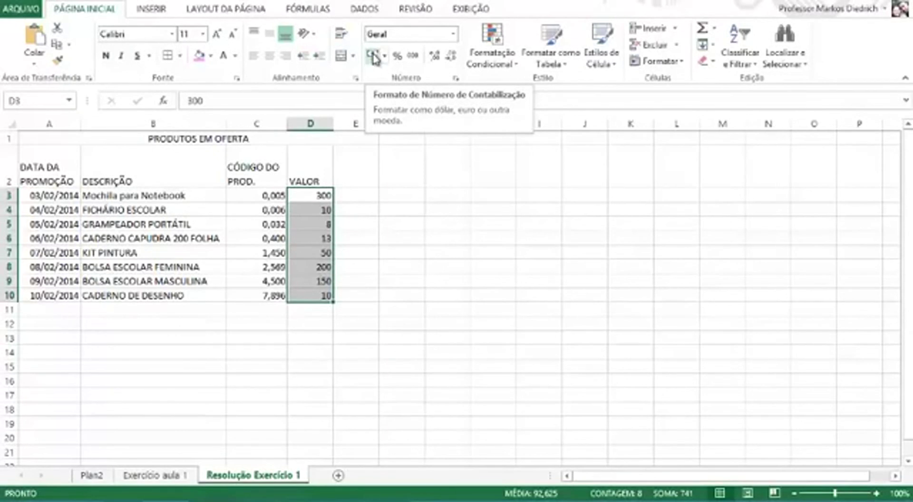
pyautogui.click(373, 56)
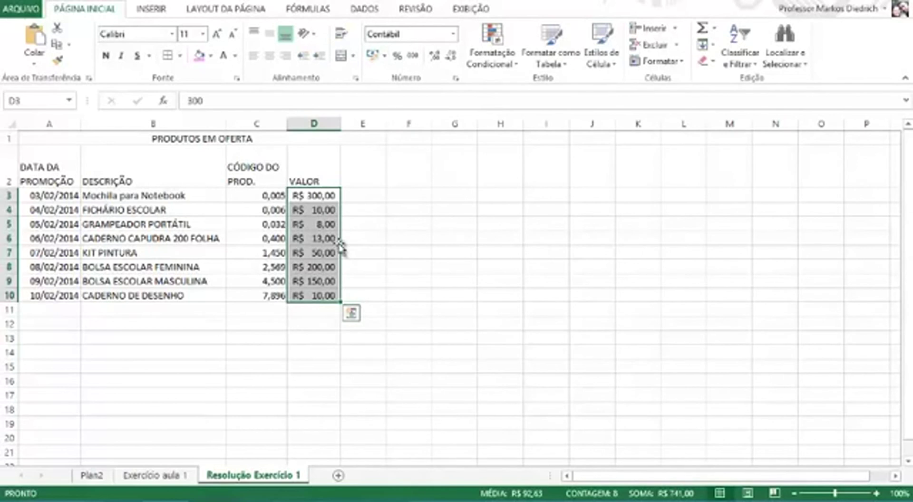
# - Enter the column heading DESCONTO in E2
pyautogui.doubleClick(360, 163)
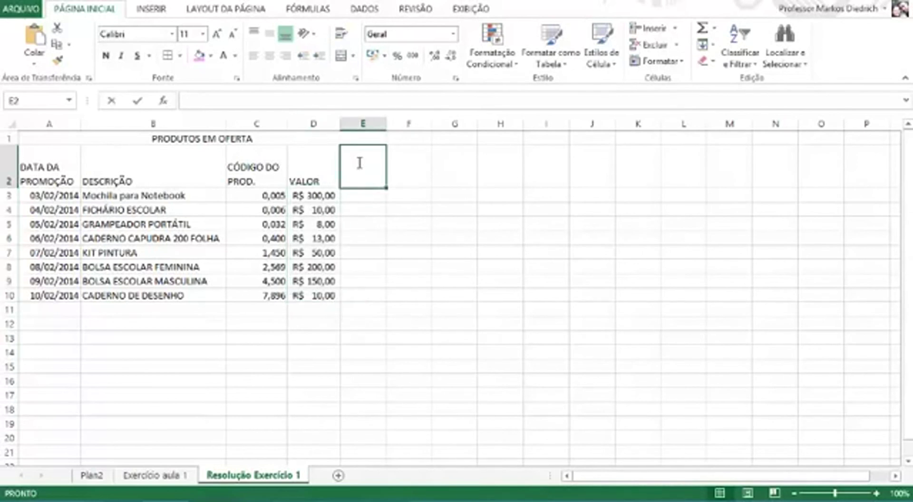
pyautogui.write('DESCONTO')
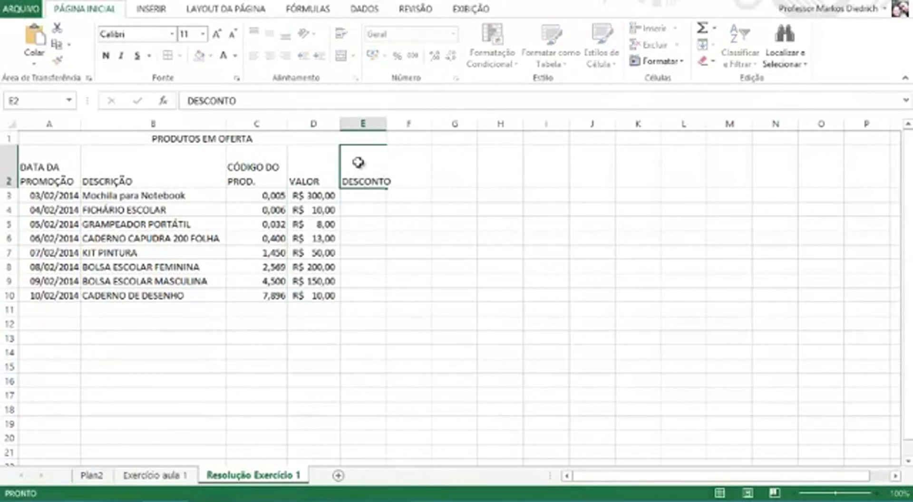
pyautogui.press('Return')
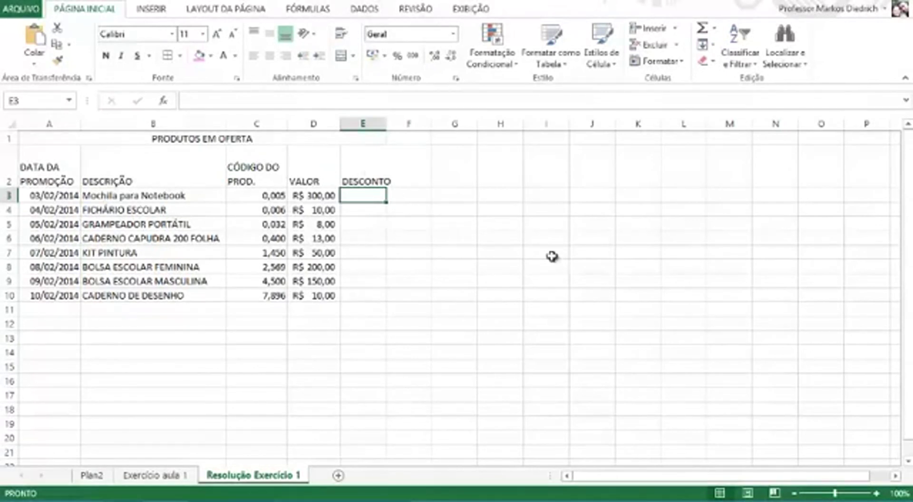
# - Enter 10 in cell I3, try the percentage format on it, and undo the formatting
pyautogui.click(535, 196)
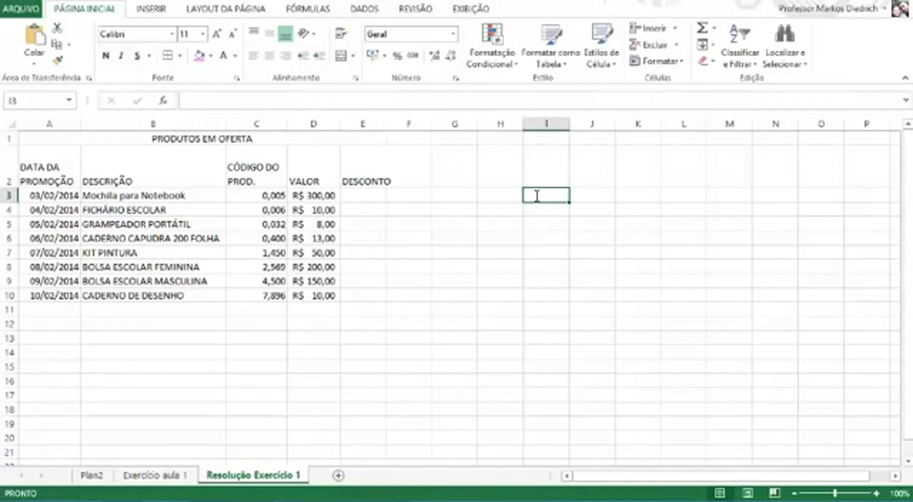
pyautogui.write('10')
pyautogui.press('Return')
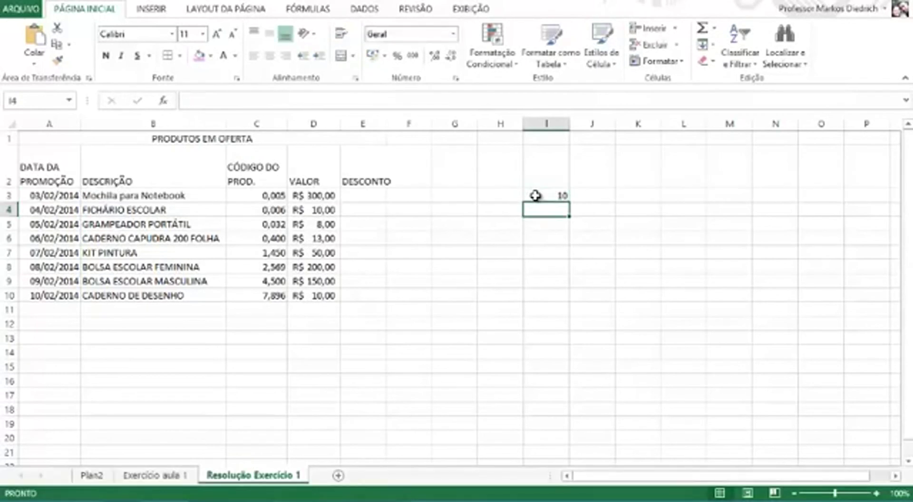
pyautogui.click(550, 196)
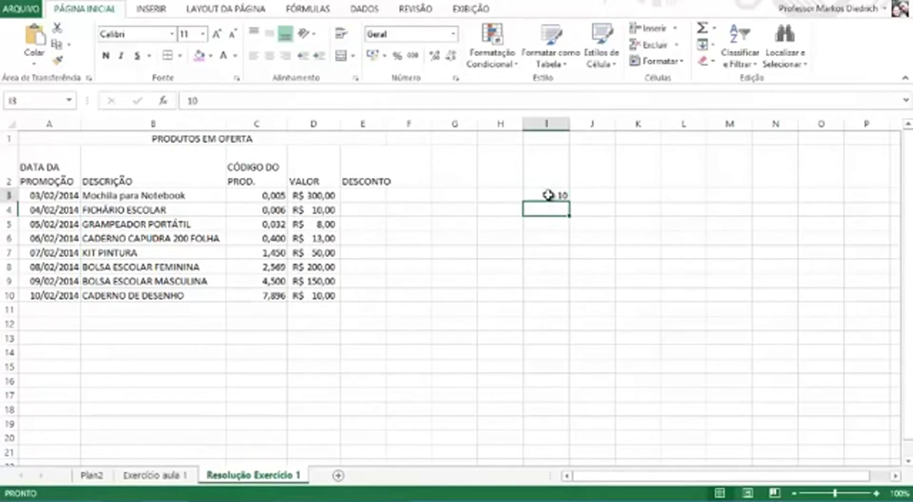
pyautogui.click(402, 60)
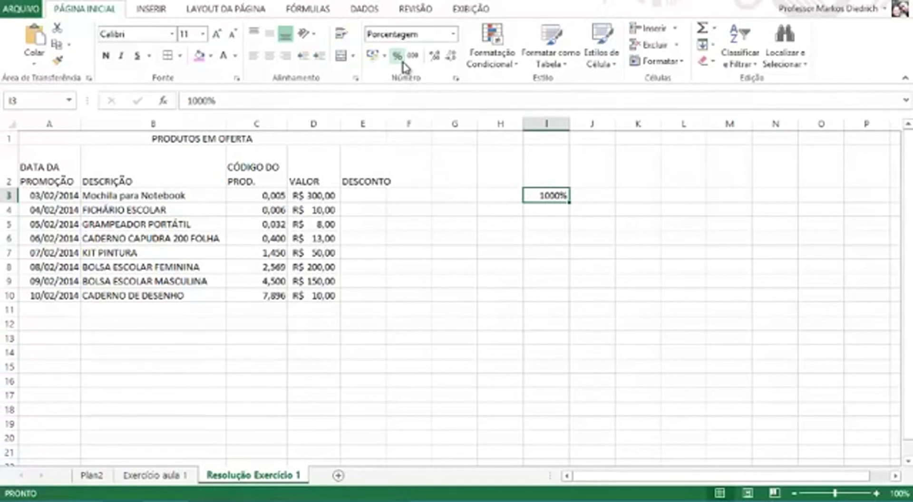
pyautogui.hotkey('ctrl', 'z')
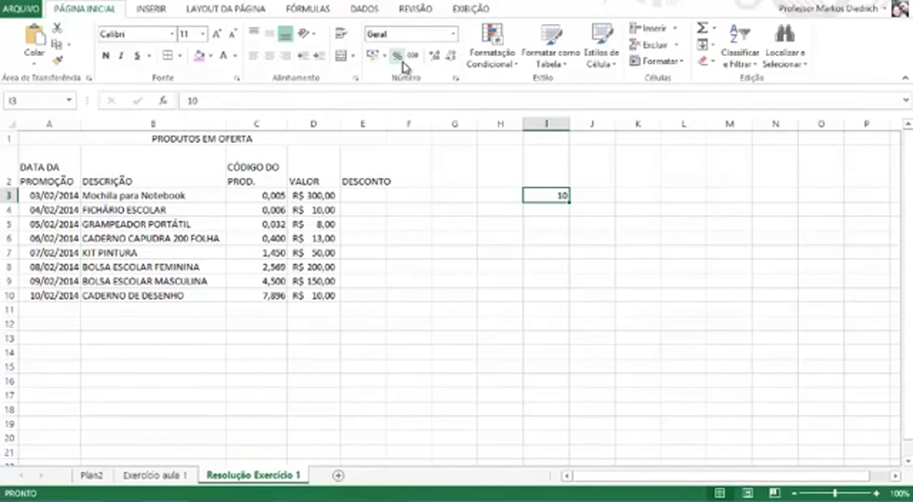
# - Enter 0,10 in cell I3 as a test, apply the percentage format, and undo the test changes
pyautogui.press('BackSpace')
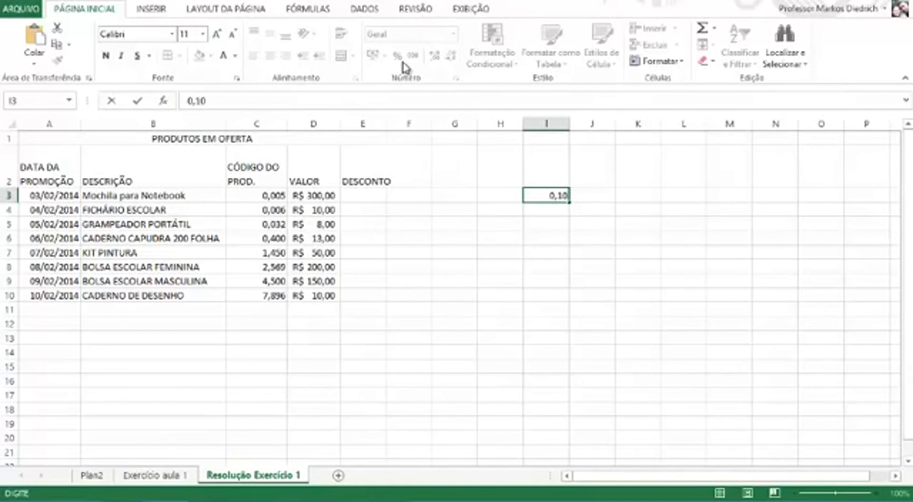
pyautogui.write('0,10')
pyautogui.press('Return')
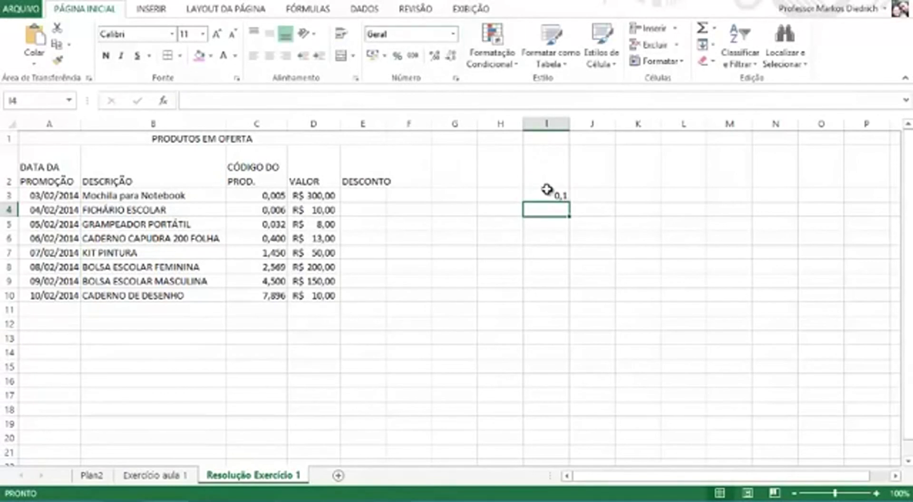
pyautogui.click(546, 190)
pyautogui.click(398, 56)
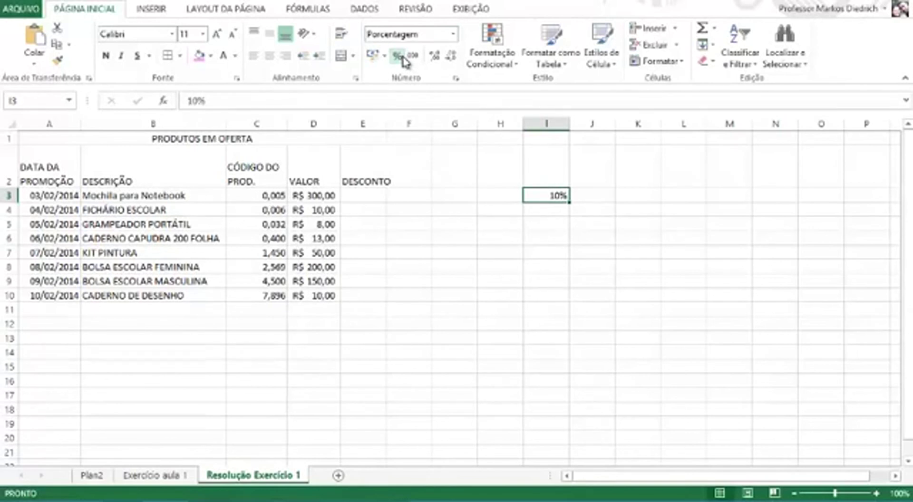
pyautogui.hotkey('ctrl', 'z')
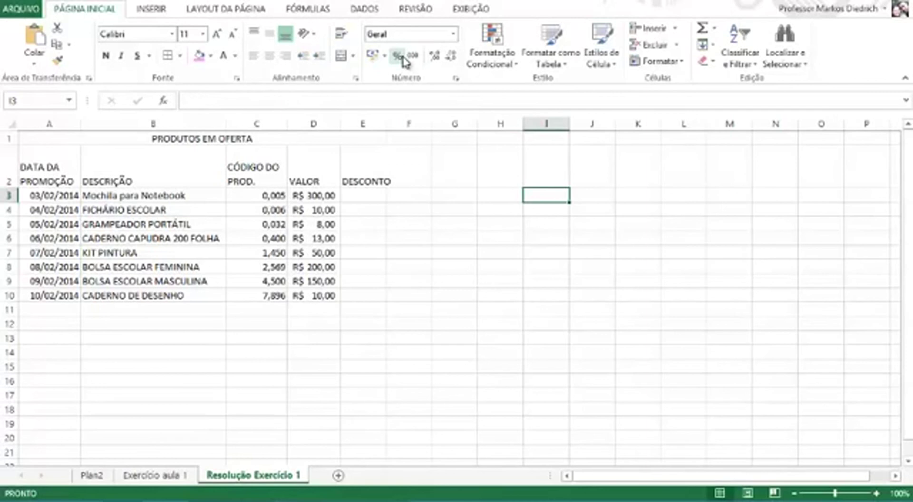
# - Enter the plain discount values 10, 10, 1, 2 and 15 in cells E3 to E7
pyautogui.press('Left')
pyautogui.press('Left')
pyautogui.press('Left')
pyautogui.press('Left')
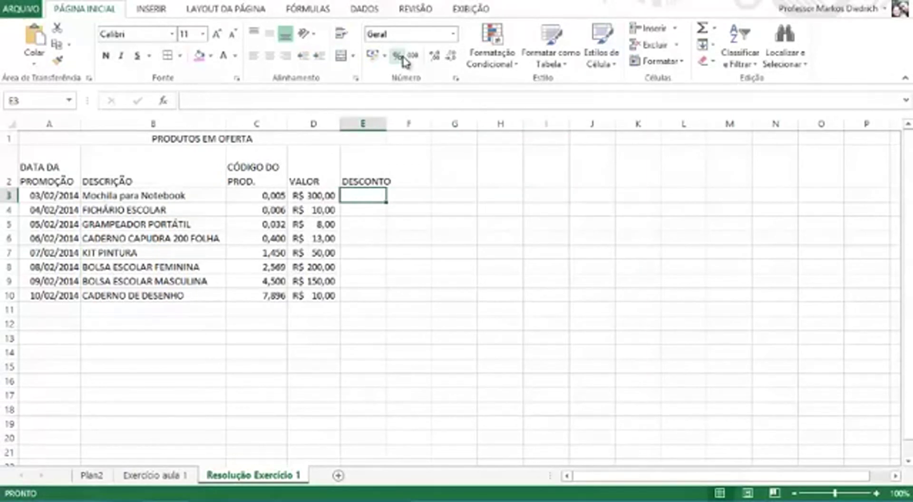
pyautogui.write('10')
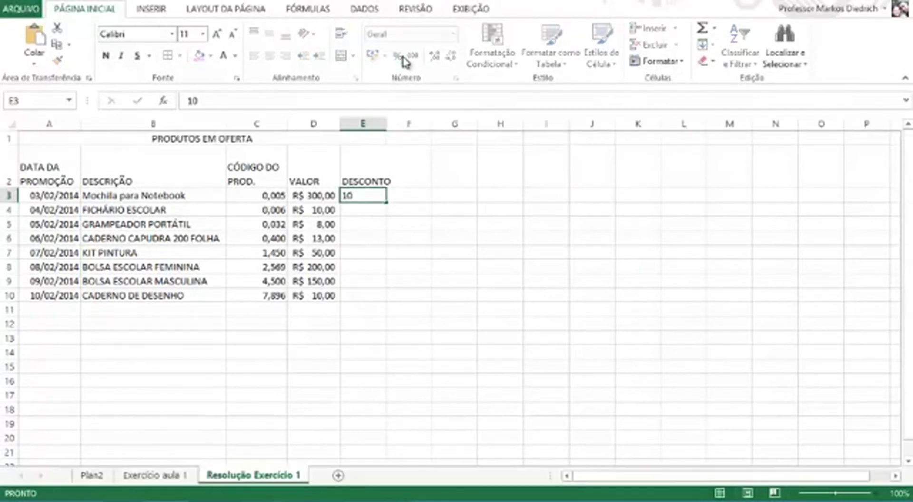
pyautogui.press('Return')
pyautogui.write('10')
pyautogui.press('Return')
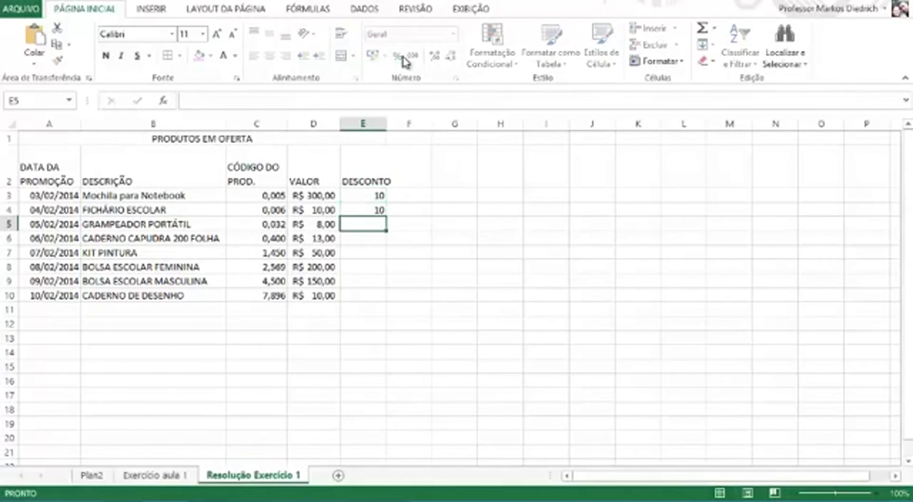
pyautogui.write('1')
pyautogui.press('Return')
pyautogui.write('2')
pyautogui.press('Return')
pyautogui.write('15')
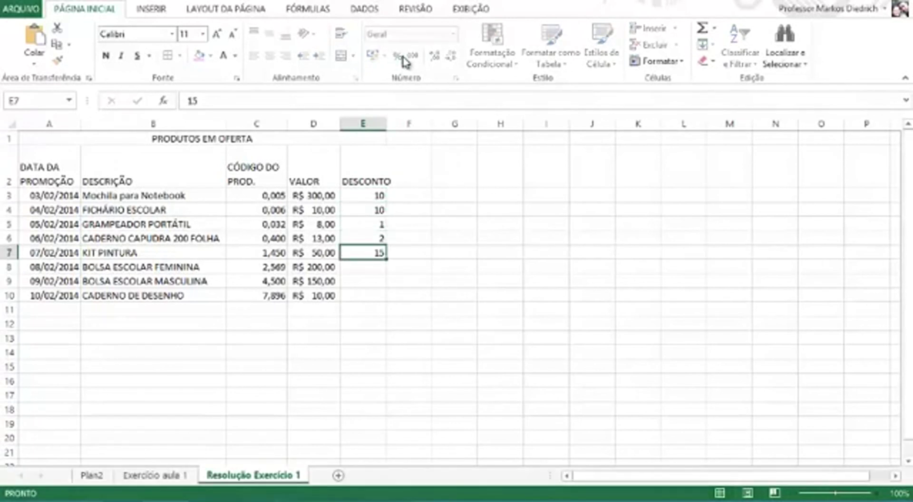
pyautogui.press('Return')
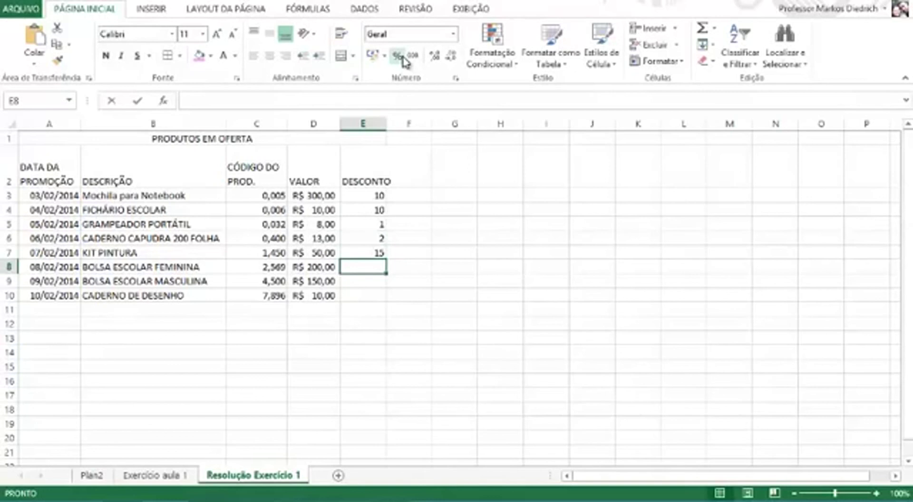
# - Enter the plain discount values 20, 30 and 2 in cells E8 to E10
pyautogui.write('20')
pyautogui.press('Return')
pyautogui.write('30')
pyautogui.press('Return')
pyautogui.write('2')
pyautogui.press('Return')
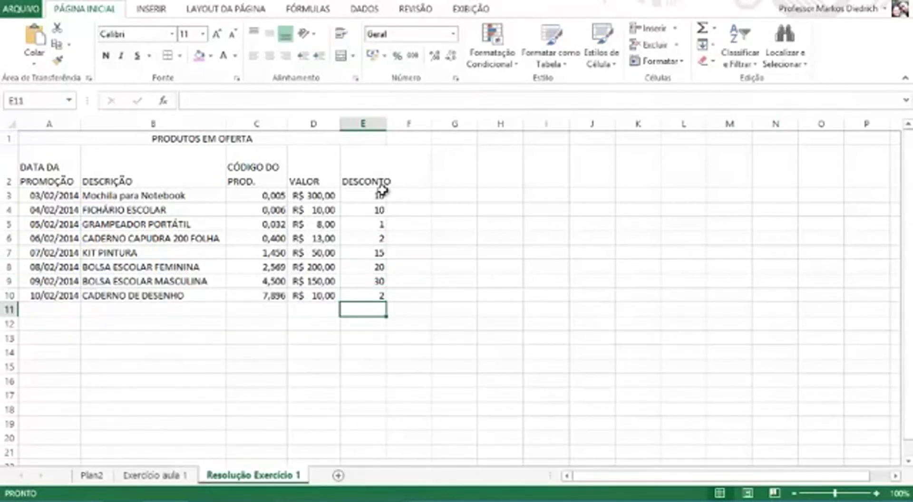
# - Undo all the discount values entered in E3:E10
pyautogui.click(366, 195)
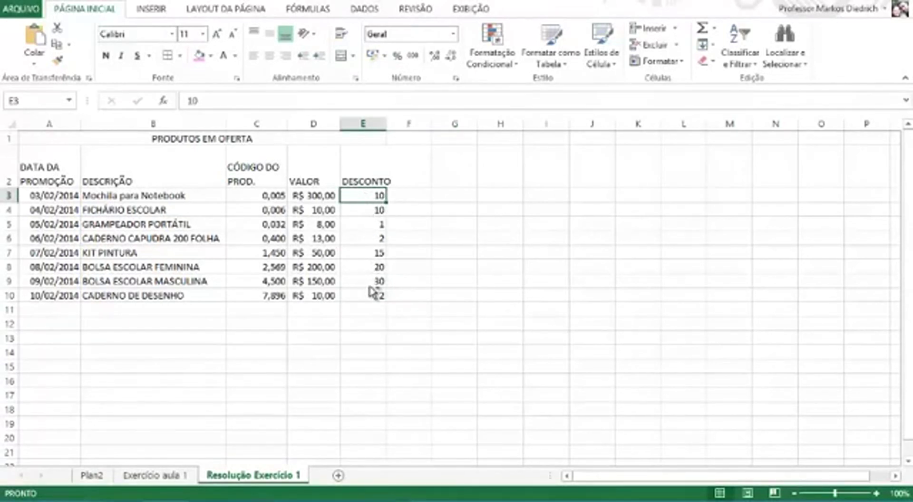
pyautogui.hotkey('ctrl', 'z')
pyautogui.hotkey('ctrl', 'z')
pyautogui.hotkey('ctrl', 'z')
pyautogui.hotkey('ctrl', 'z')
pyautogui.hotkey('ctrl', 'z')
pyautogui.hotkey('ctrl', 'z')
pyautogui.hotkey('ctrl', 'z')
pyautogui.hotkey('ctrl', 'z')
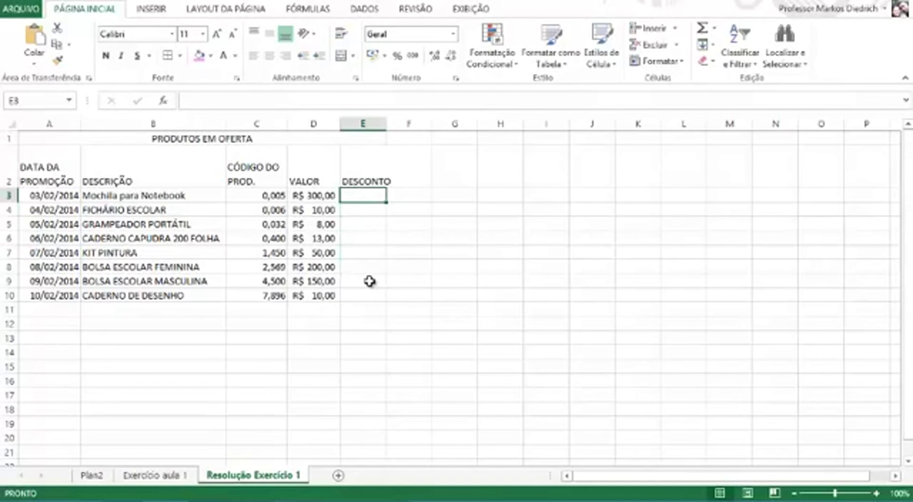
# - Apply the percentage format to E3:E10 and enter the discounts 10%, 10%, 1% and 2% in E3 to E6
pyautogui.moveTo(361, 193); pyautogui.dragTo(363, 295)
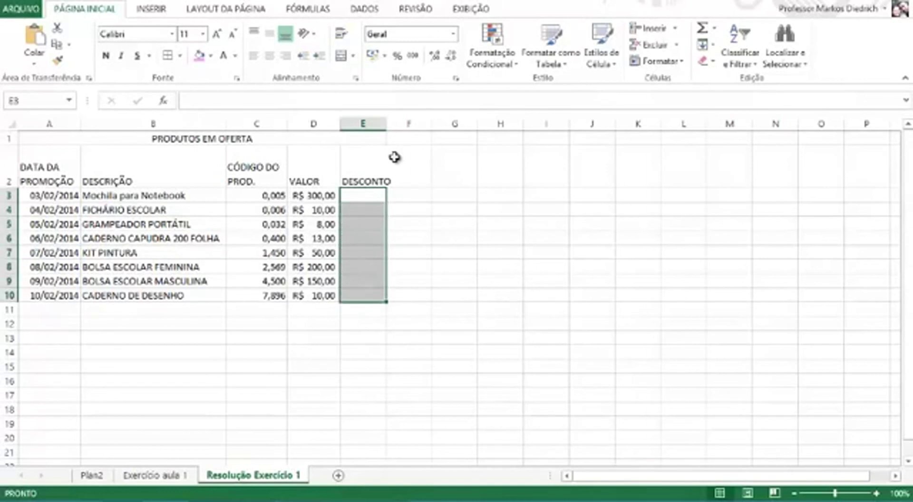
pyautogui.click(397, 55)
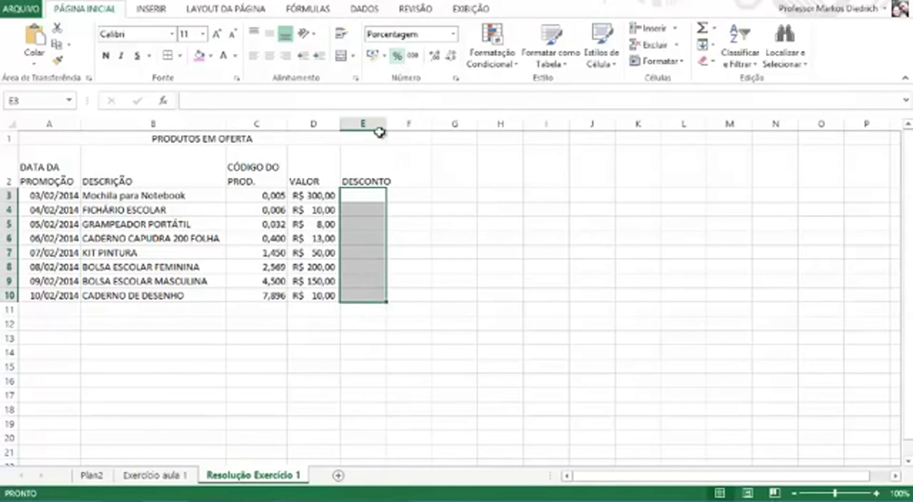
pyautogui.click(363, 201)
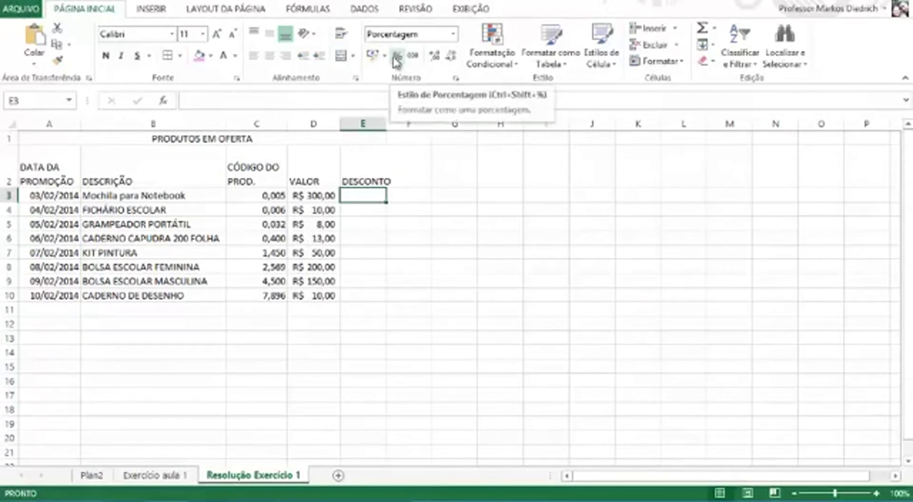
pyautogui.write('10')
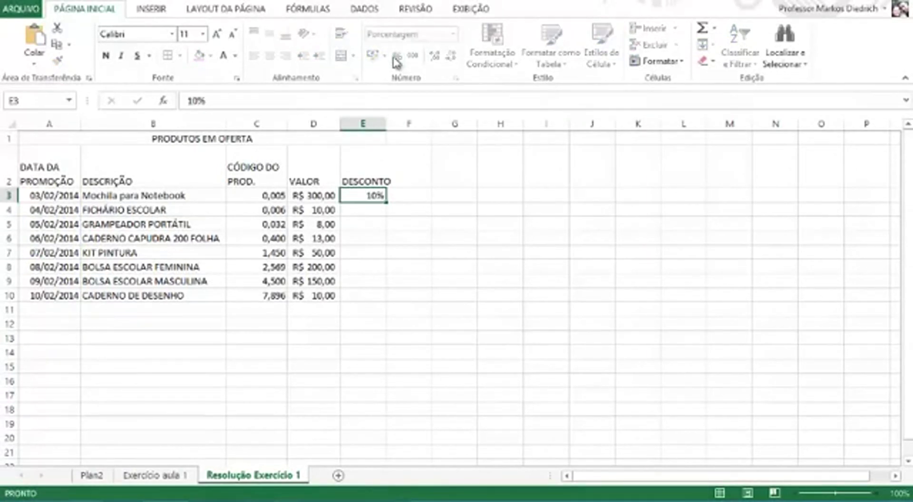
pyautogui.press('Return')
pyautogui.write('10')
pyautogui.press('Return')
pyautogui.write('1')
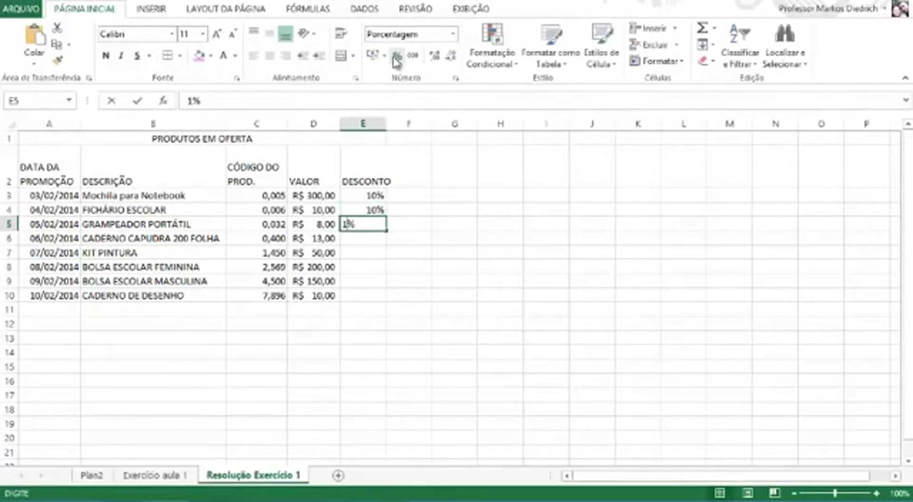
pyautogui.press('Return')
pyautogui.write('2')
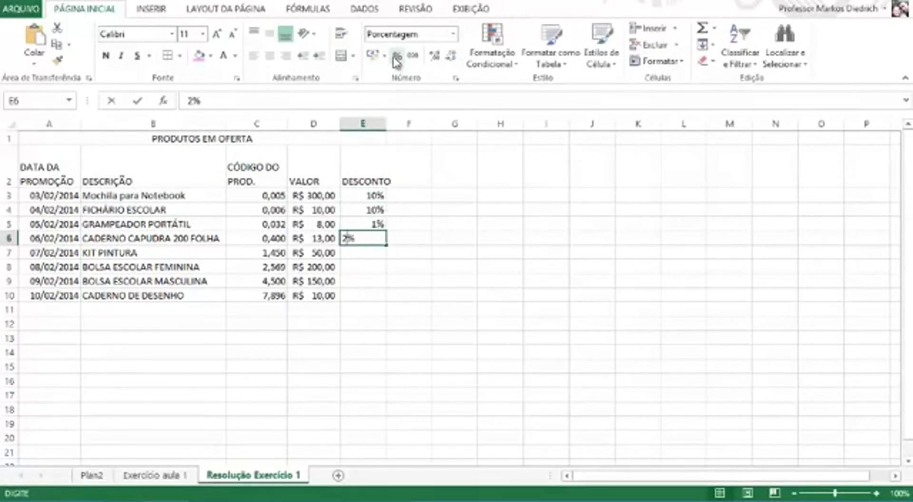
pyautogui.press('Return')
# - Enter the discounts 15%, 20%, 30% and 2% in E7 to E10 and autofit the width of column E
pyautogui.write('1')
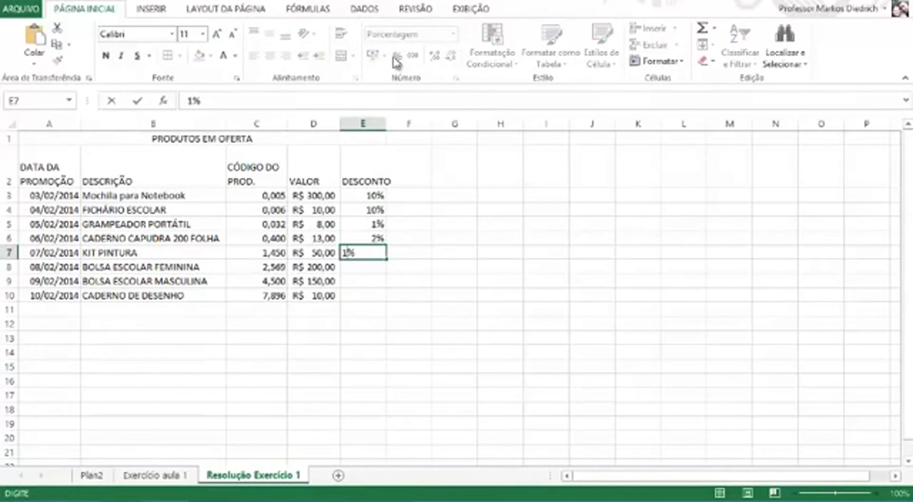
pyautogui.write('5')
pyautogui.press('Return')
pyautogui.write('20')
pyautogui.hotkey('ctrl', 'Return')
pyautogui.press('Return')
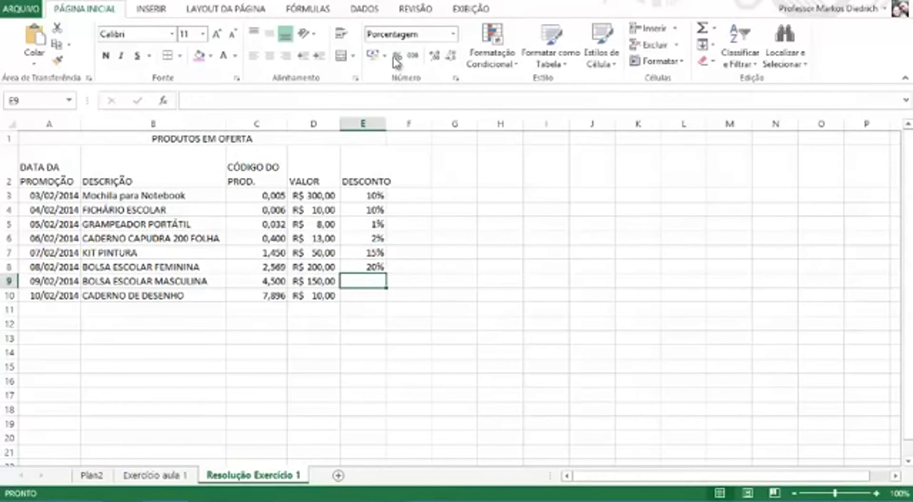
pyautogui.write('30')
pyautogui.press('Return')
pyautogui.write('2')
pyautogui.press('Return')
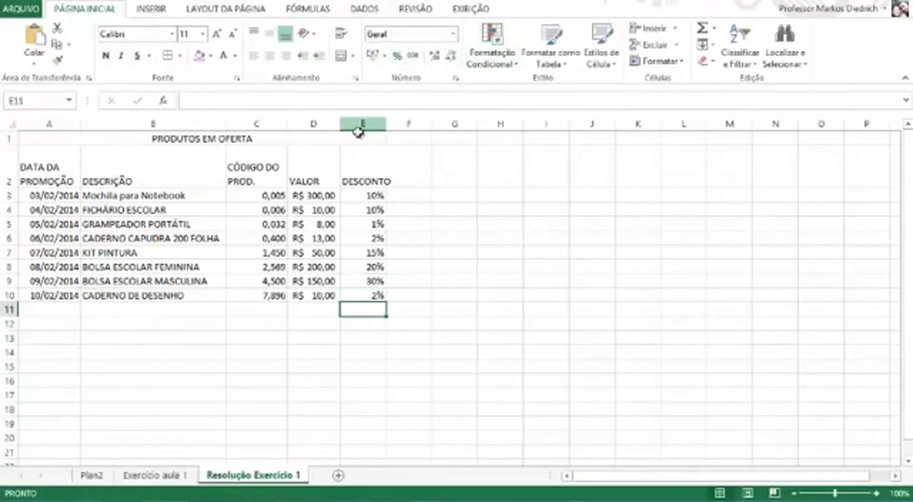
pyautogui.moveTo(390, 123); pyautogui.dragTo(389, 122)
pyautogui.doubleClick(390, 122)
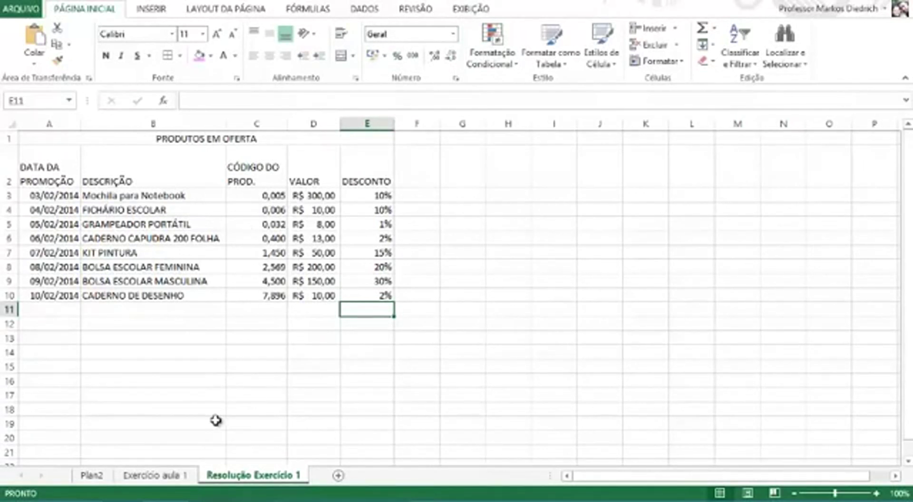
# - Check the heading alignment on the Exercício aula 1 sheet and centre the resolution sheet's headings in A2:E2 horizontally and vertically
pyautogui.click(175, 480)
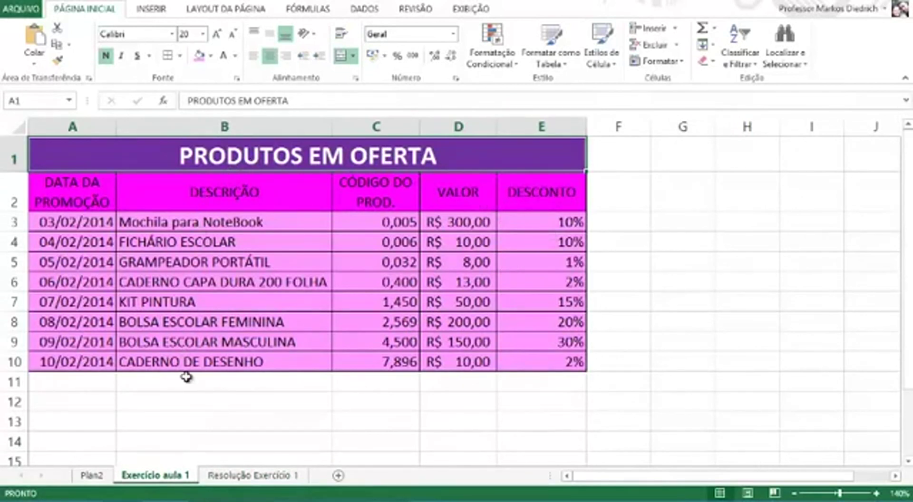
pyautogui.click(220, 466)
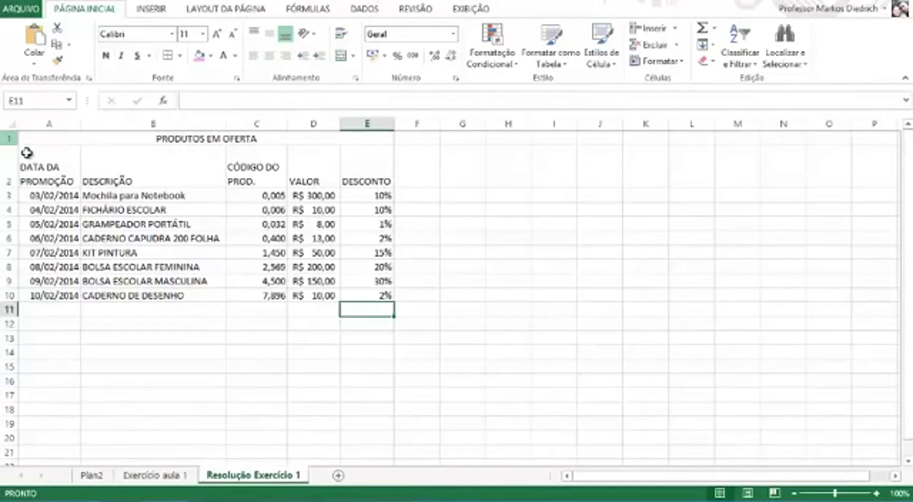
pyautogui.moveTo(44, 171); pyautogui.dragTo(366, 178)
pyautogui.click(274, 62)
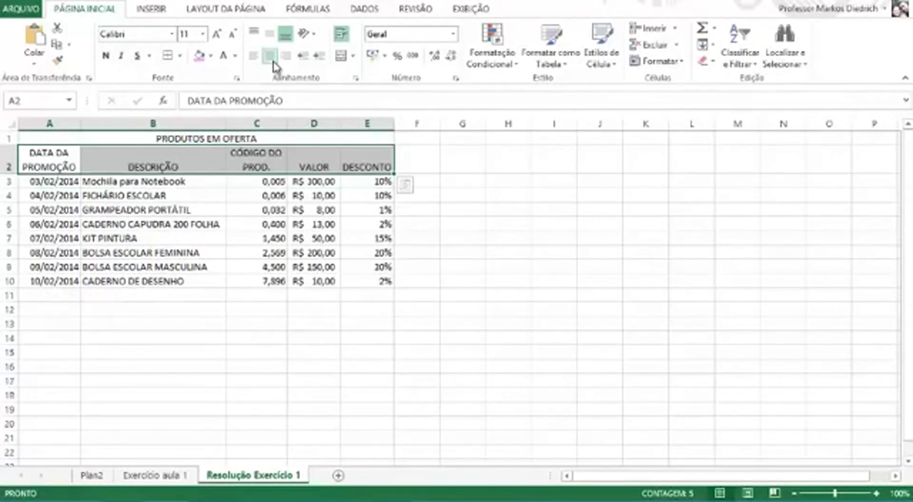
pyautogui.click(269, 35)
pyautogui.click(289, 312)
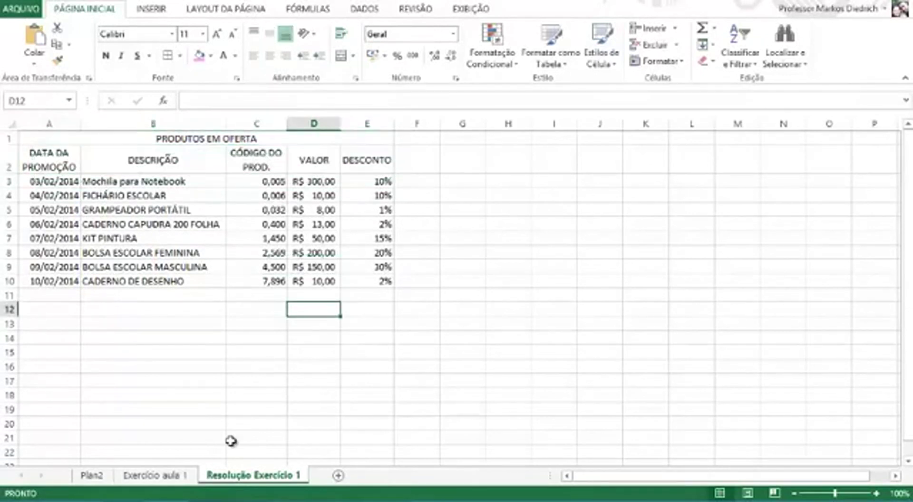
# - Check the title on the Exercício aula 1 sheet and set the resolution sheet's PRODUTOS EM OFERTA title to font size 20
pyautogui.click(152, 475)
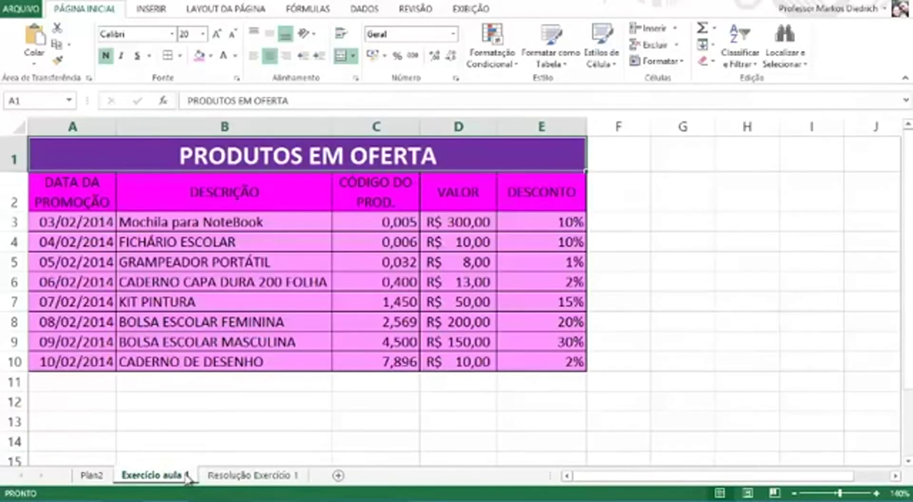
pyautogui.click(248, 475)
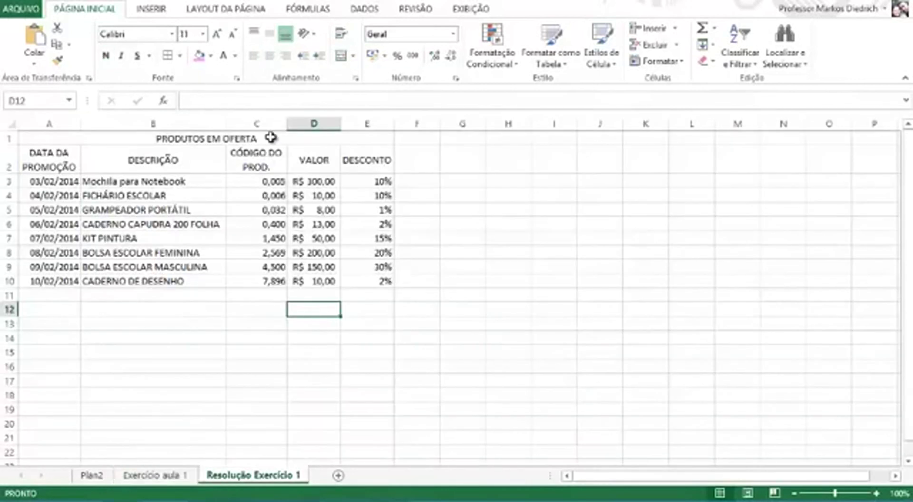
pyautogui.click(254, 141)
pyautogui.click(217, 34)
pyautogui.click(218, 34)
pyautogui.click(218, 34)
pyautogui.click(218, 35)
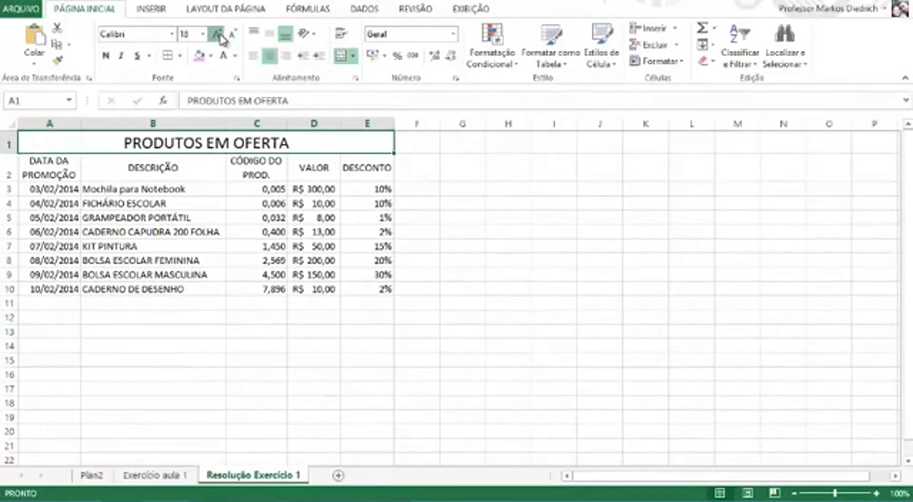
pyautogui.click(218, 35)
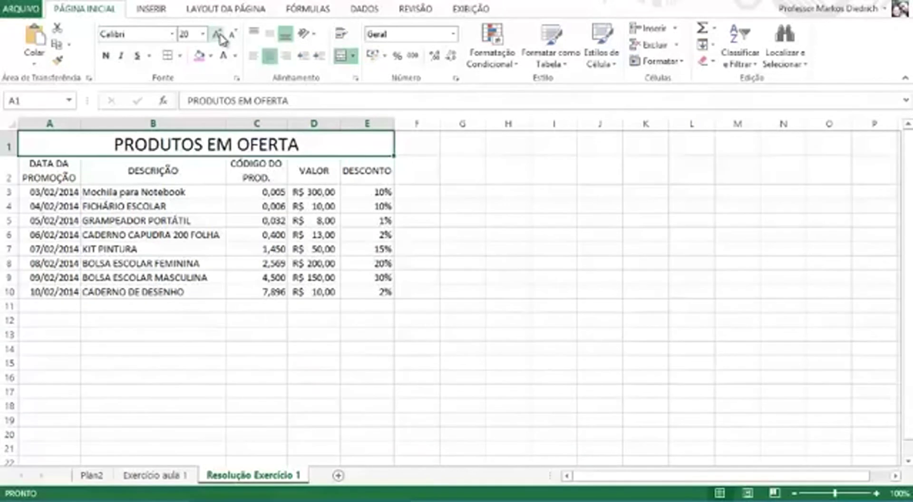
# - Make the PRODUTOS EM OFERTA title bold and fill its merged cell with purple, following the Exercício aula 1 sheet
pyautogui.click(105, 55)
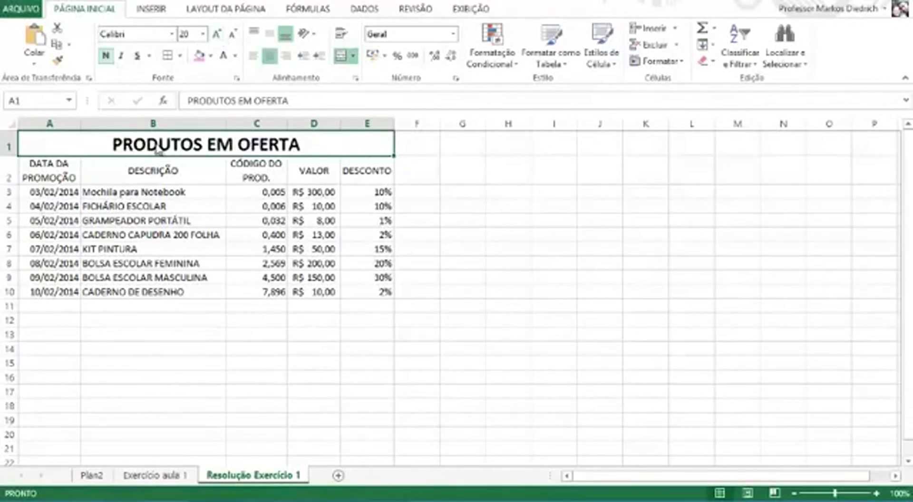
pyautogui.click(155, 476)
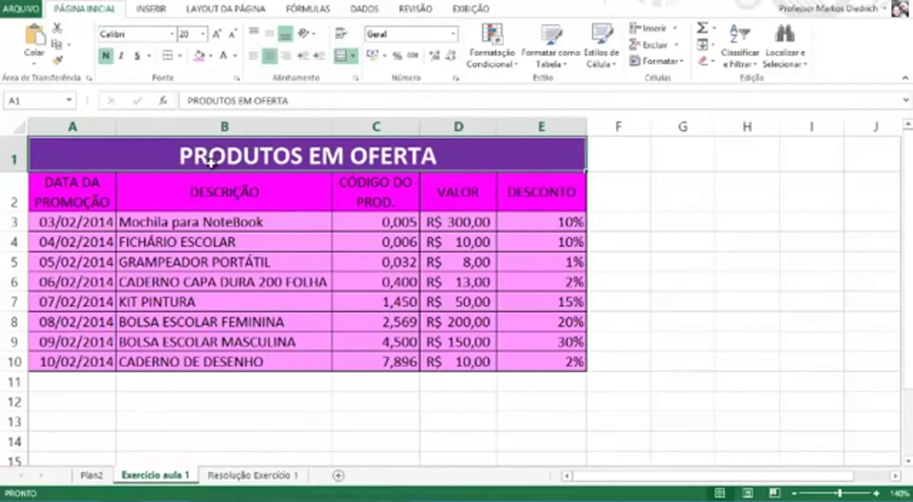
pyautogui.click(240, 476)
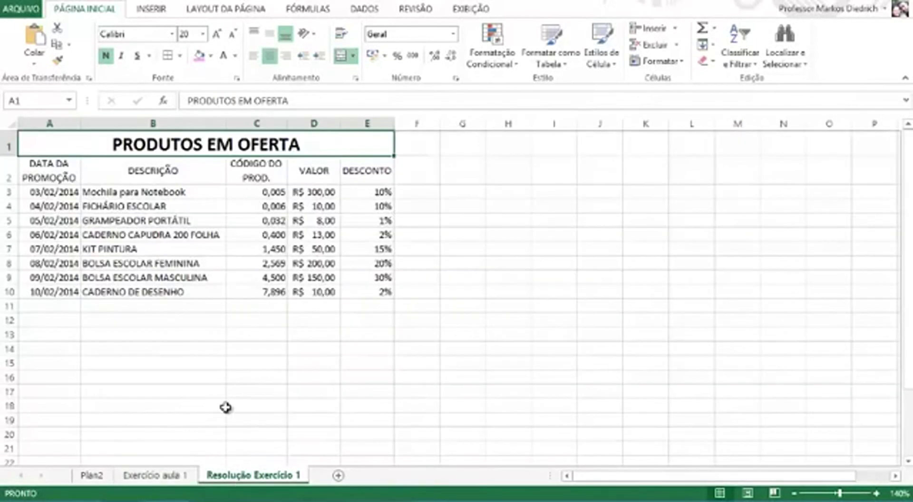
pyautogui.click(211, 57)
pyautogui.click(305, 168)
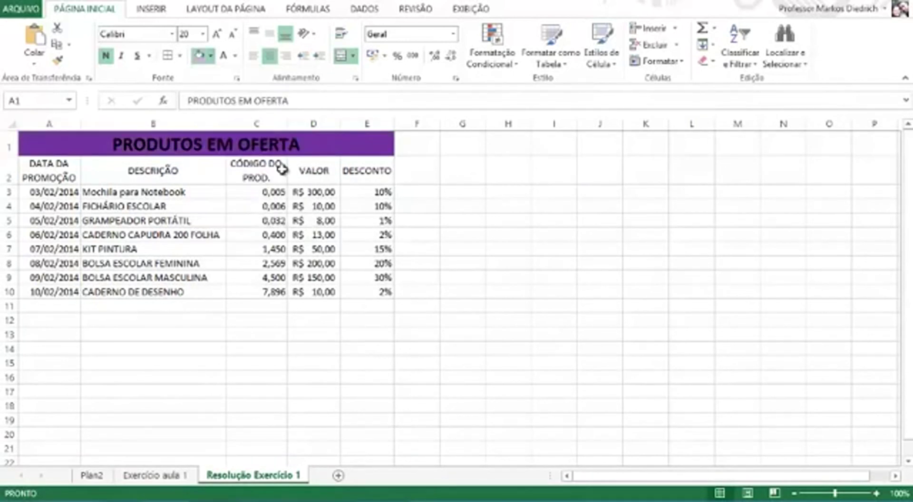
# - Fill the column headings in A2:E2 with the recently used magenta colour
pyautogui.click(70, 170)
pyautogui.moveTo(222, 185); pyautogui.dragTo(354, 183)
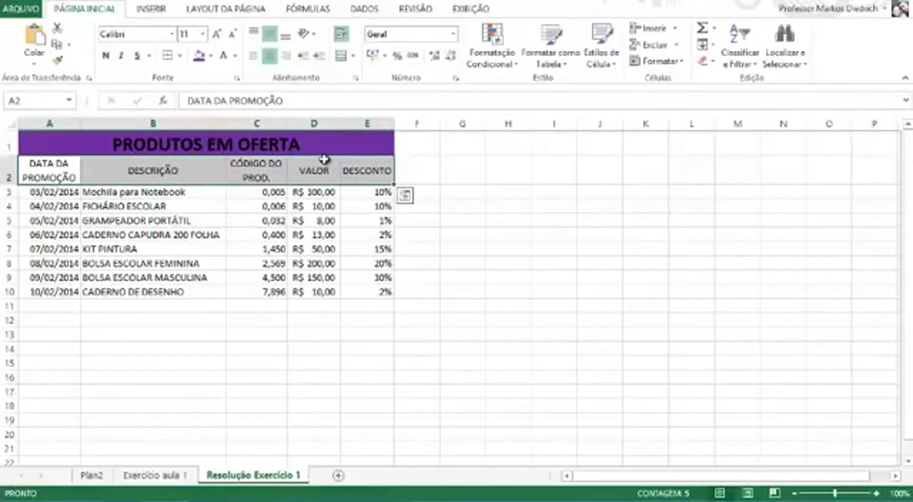
pyautogui.click(211, 55)
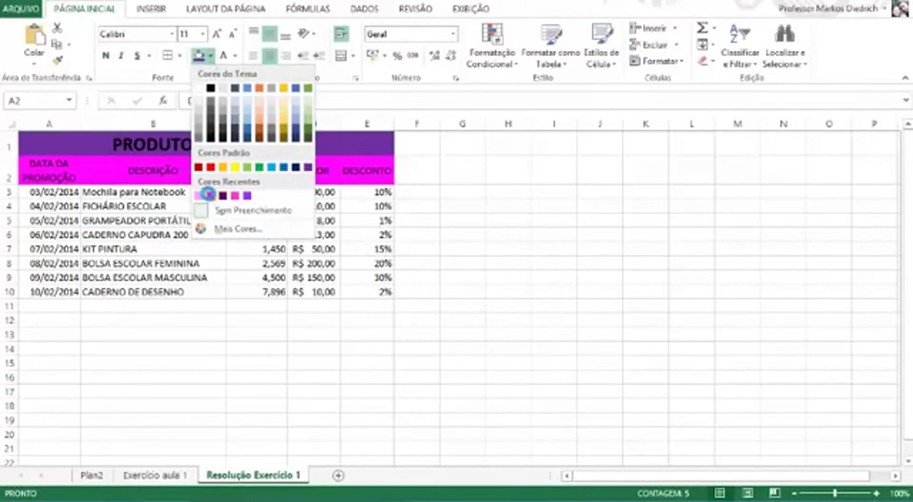
pyautogui.click(209, 195)
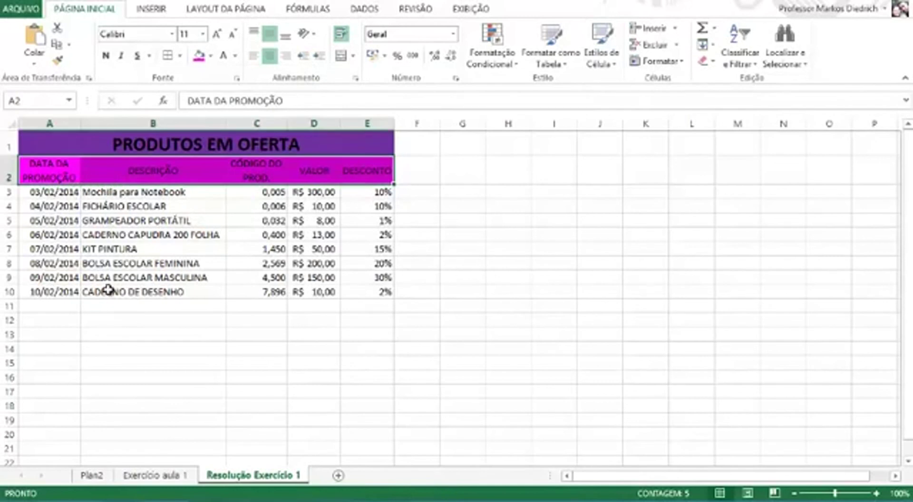
# - Check the title's font colour on the Exercício aula 1 sheet and make the resolution sheet's title text white
pyautogui.click(152, 477)
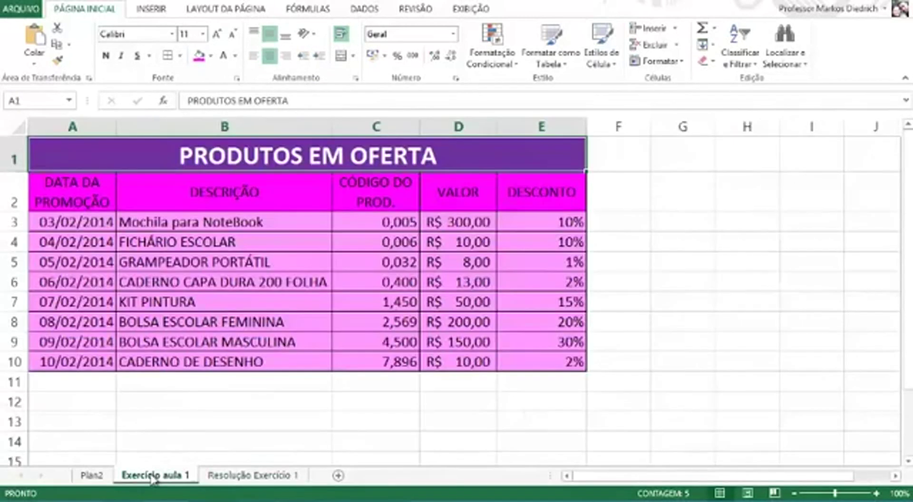
pyautogui.click(250, 477)
pyautogui.click(209, 144)
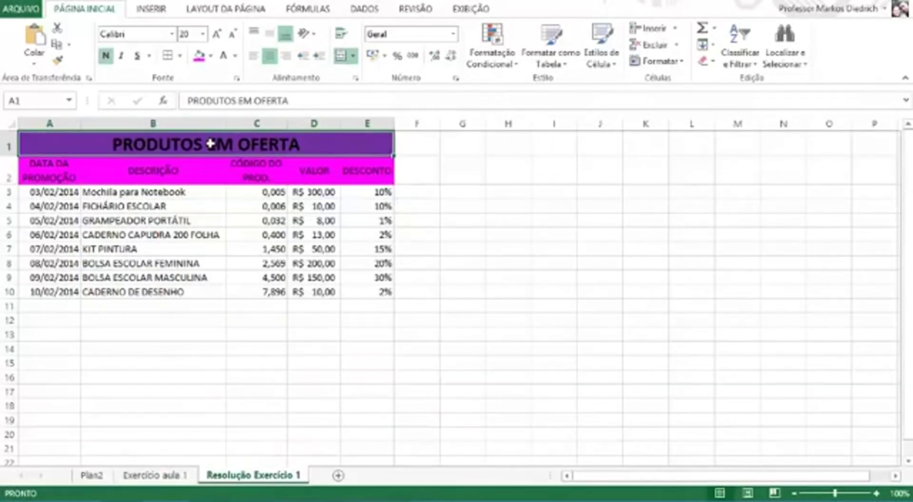
pyautogui.click(235, 56)
pyautogui.click(227, 102)
pyautogui.click(206, 234)
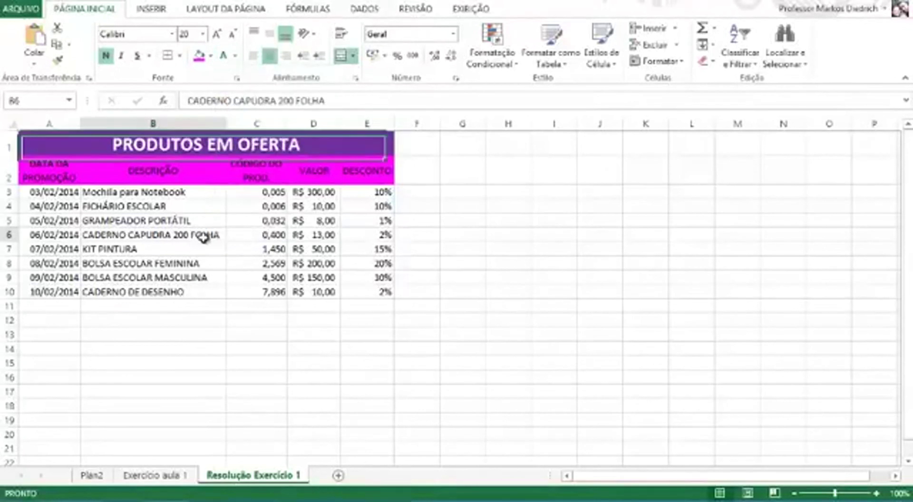
# - Fill the product data in A3:E10 with the recently used light pink colour
pyautogui.moveTo(48, 191); pyautogui.dragTo(359, 296)
pyautogui.click(211, 56)
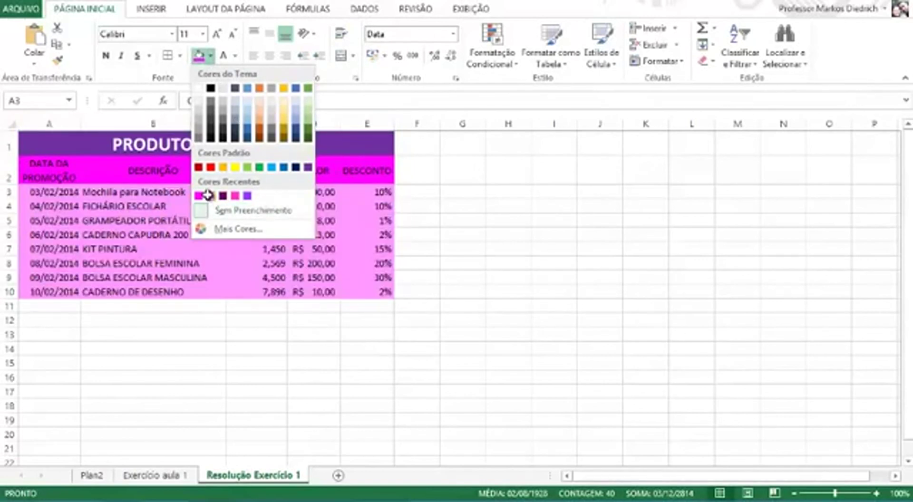
pyautogui.click(207, 195)
pyautogui.click(304, 278)
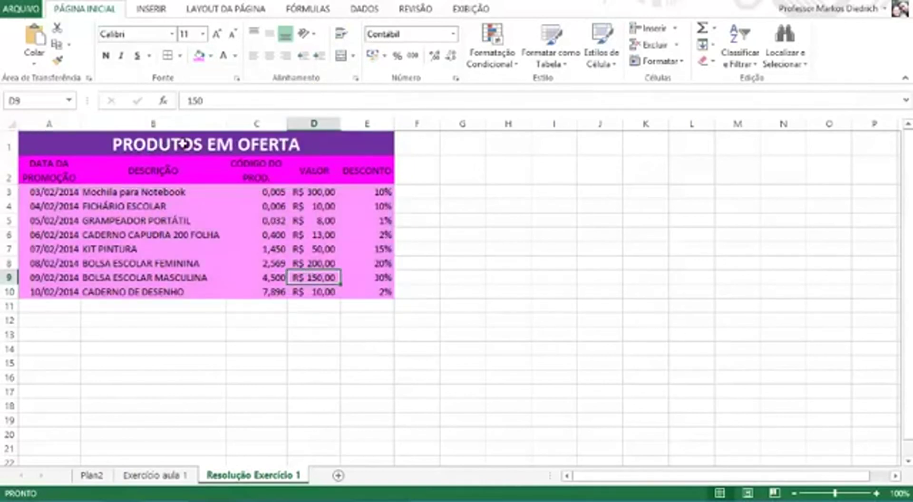
# - Apply all borders to the whole table, from the title in A1 through E10
pyautogui.moveTo(182, 144); pyautogui.dragTo(217, 291)
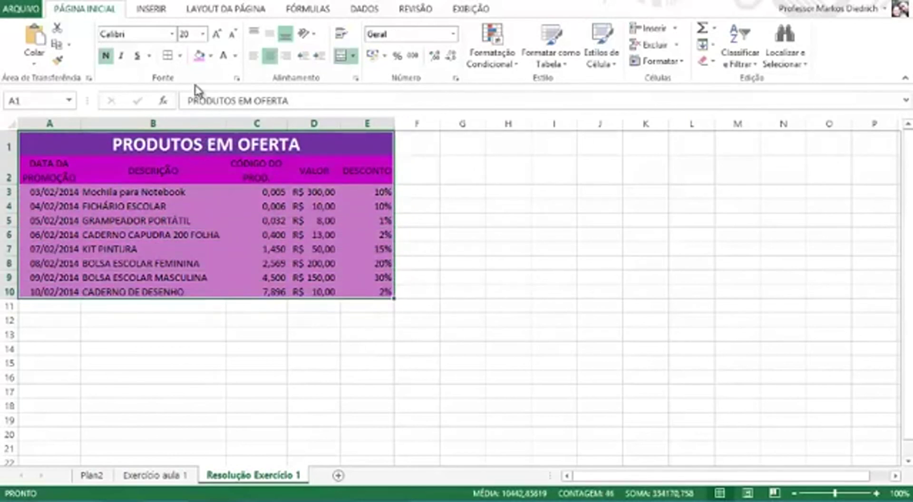
pyautogui.click(180, 56)
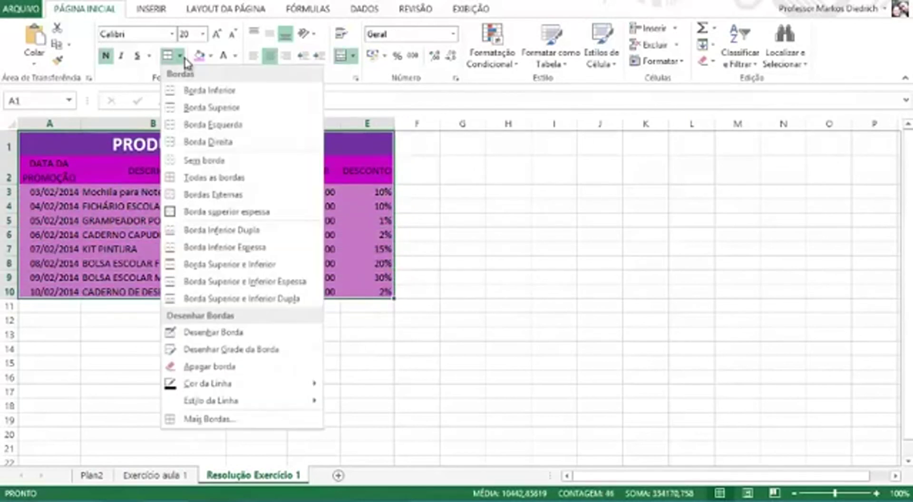
pyautogui.click(195, 179)
pyautogui.click(236, 315)
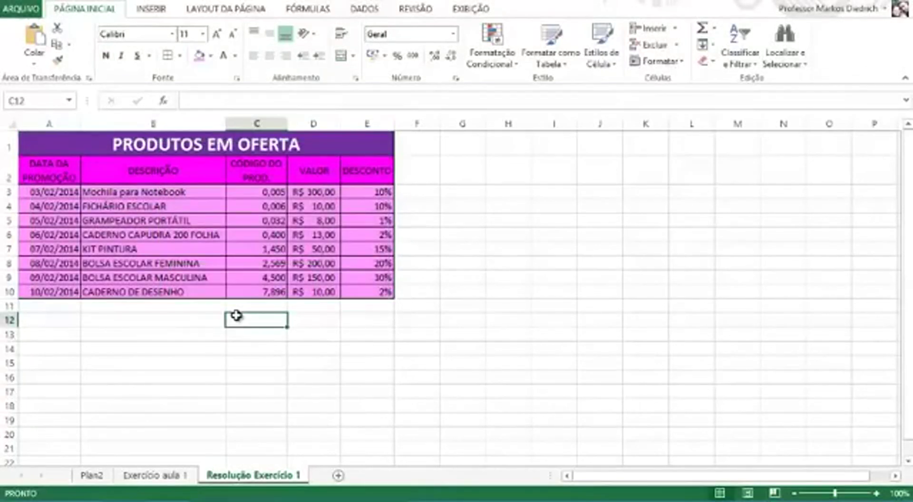
# - Compare the table with the Exercício aula 1 sheet and set the resolution sheet's zoom to 140%
pyautogui.click(145, 475)
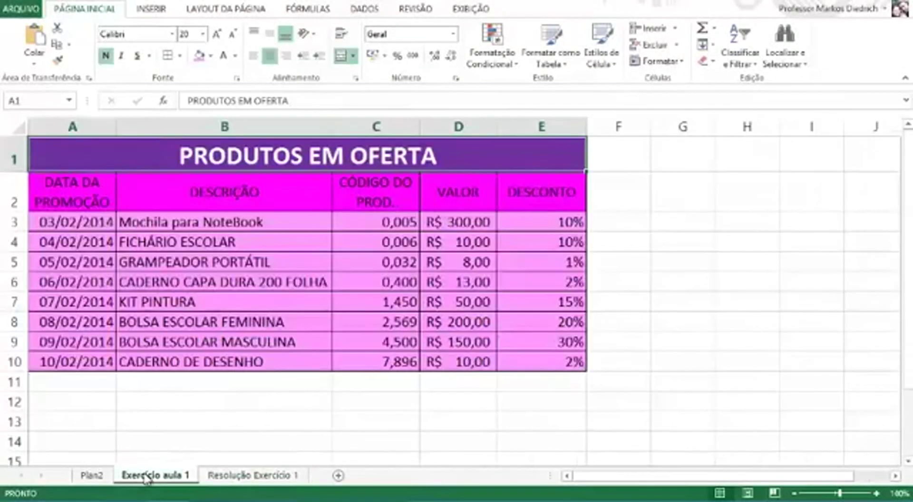
pyautogui.click(236, 475)
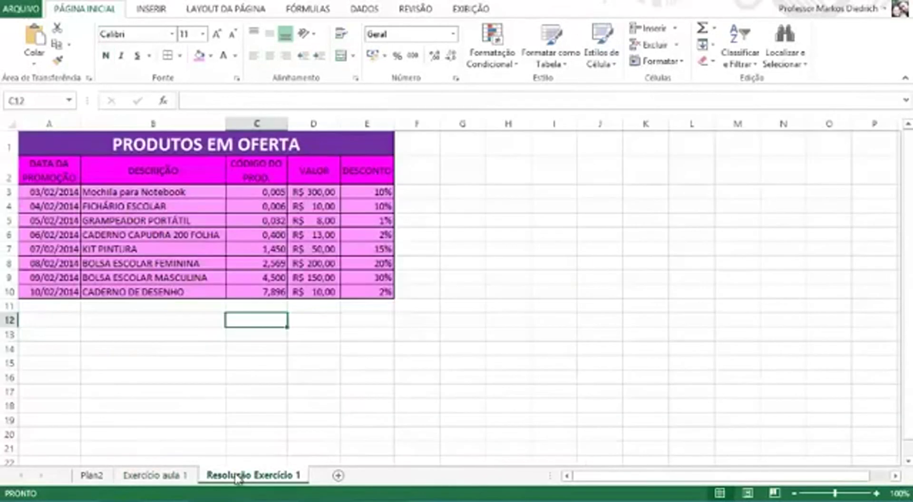
pyautogui.click(877, 493)
pyautogui.click(877, 494)
pyautogui.click(877, 493)
pyautogui.click(877, 493)
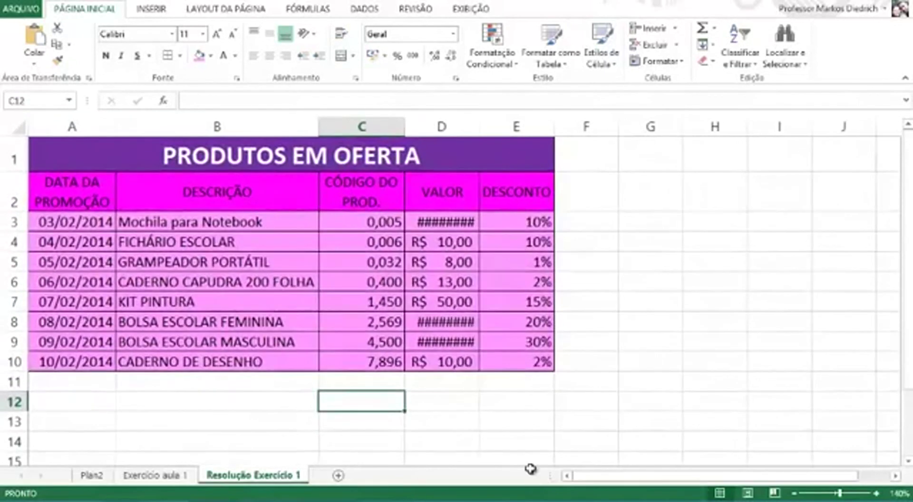
# - Autofit the width of the VALOR column D and compare the table with the Exercício aula 1 sheet
pyautogui.click(703, 368)
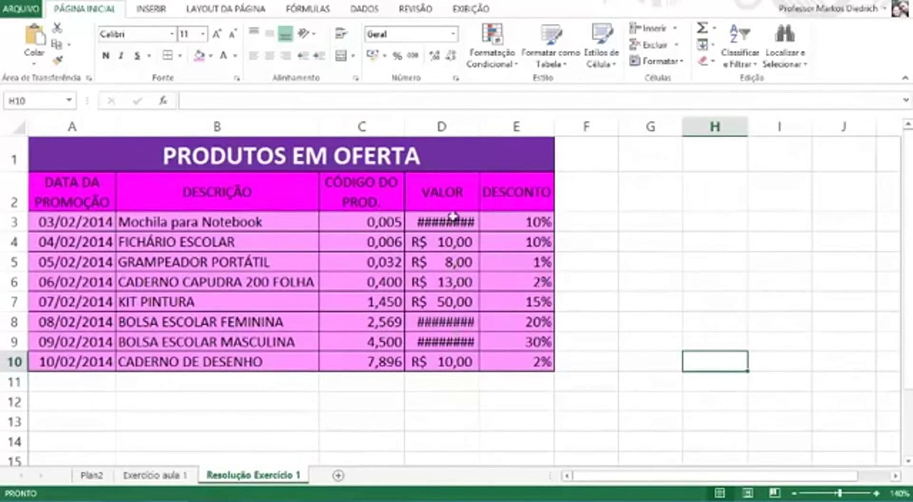
pyautogui.doubleClick(477, 128)
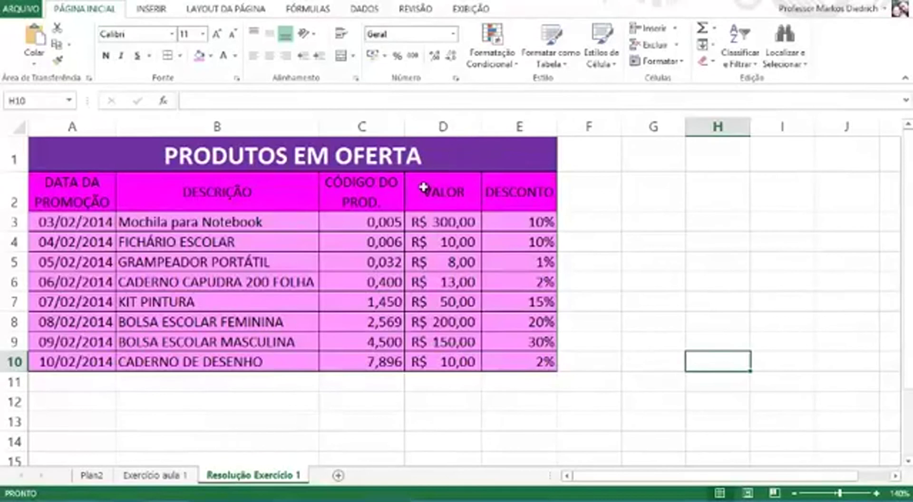
pyautogui.click(177, 481)
pyautogui.click(222, 477)
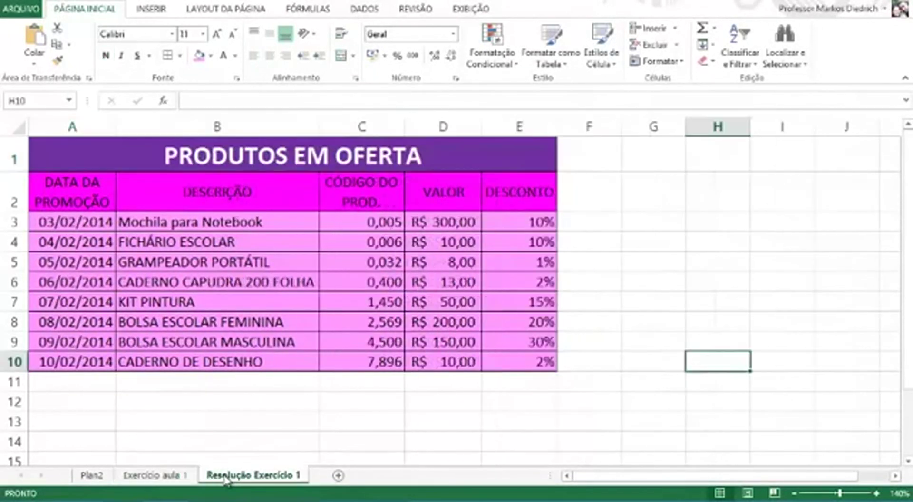
pyautogui.click(174, 475)
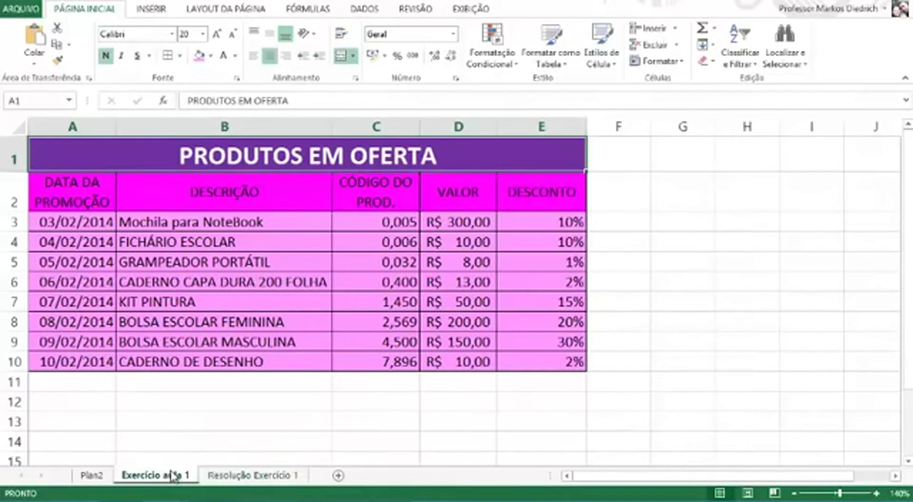
pyautogui.click(227, 478)
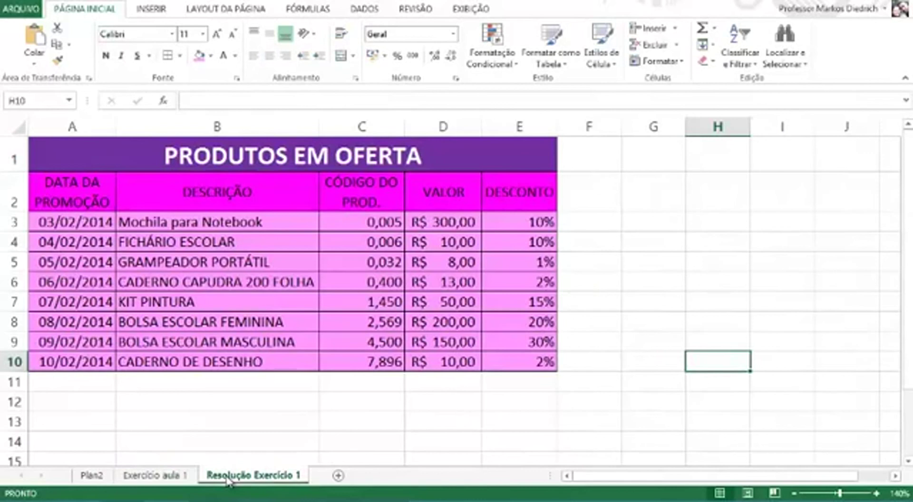